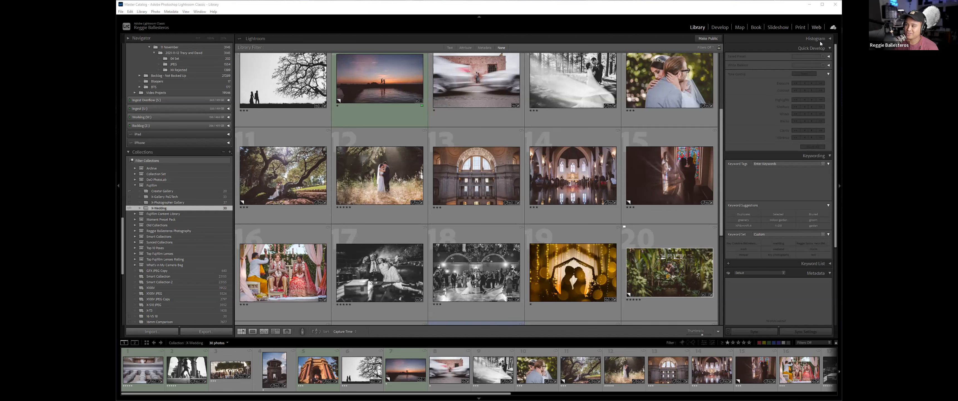
Step: Hide the Map, Book, Slideshow and Web modules so the module picker lists only Library, Develop and Print
right_click(745, 29)
click(758, 42)
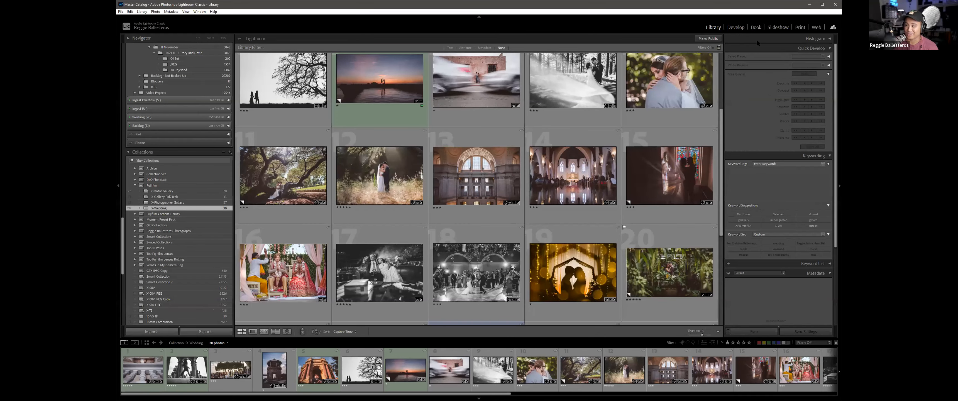
right_click(752, 28)
click(760, 48)
click(785, 57)
right_click(814, 28)
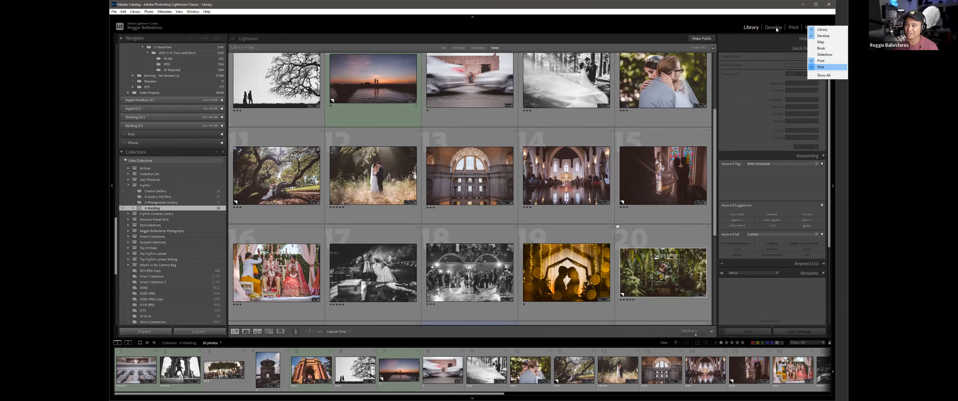
click(821, 67)
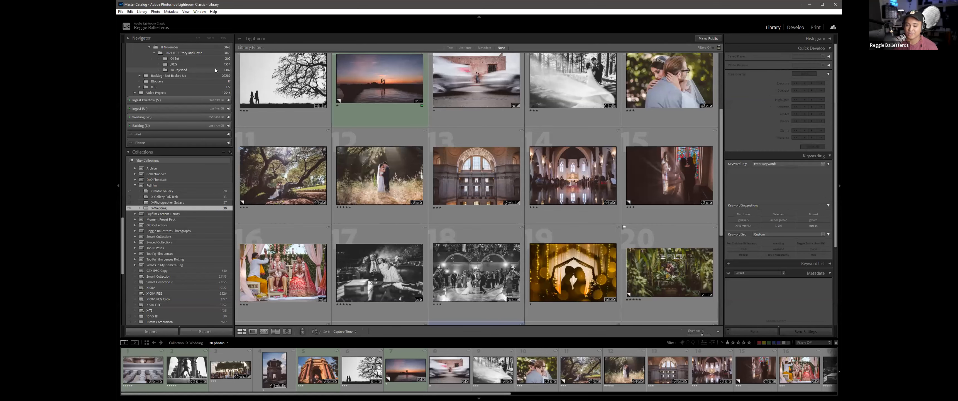
Step: Collapse the expanded folder lists of the QNAP and Samsung_T5 drives
scroll(182, 153, up, 20)
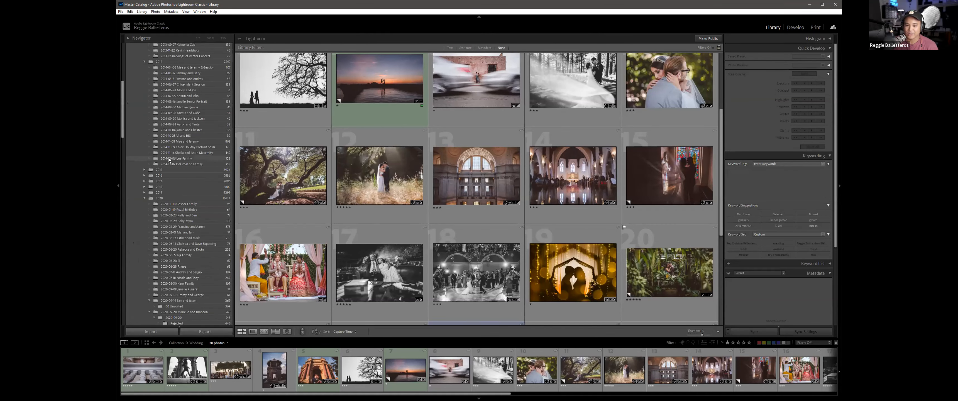
click(227, 172)
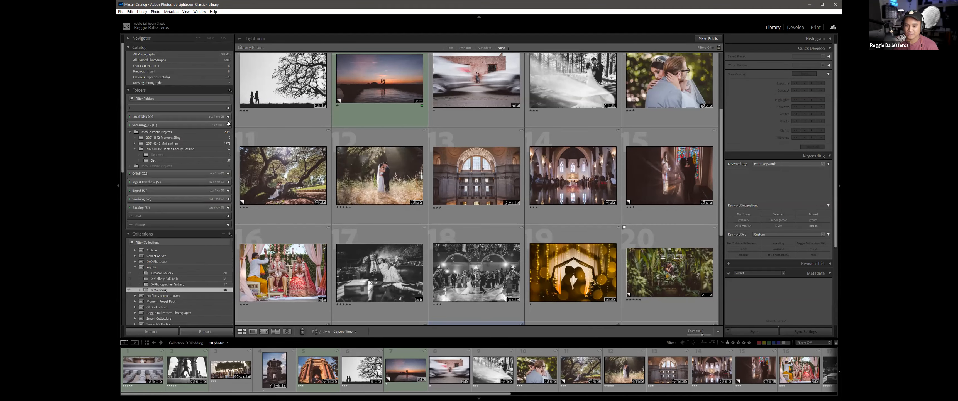
click(227, 126)
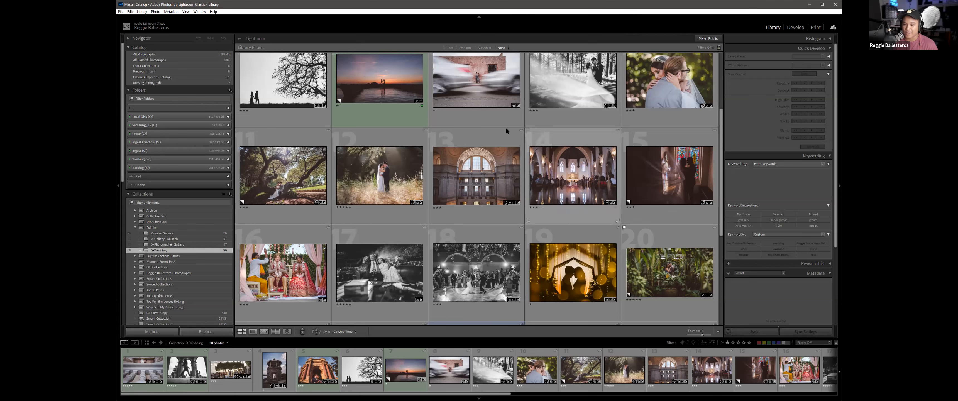
Step: Open the black-and-white photo of the walking figure under the arches in Develop, and try an exposure of -5.00 before undoing it
scroll(393, 179, down, 3)
scroll(393, 180, up, 6)
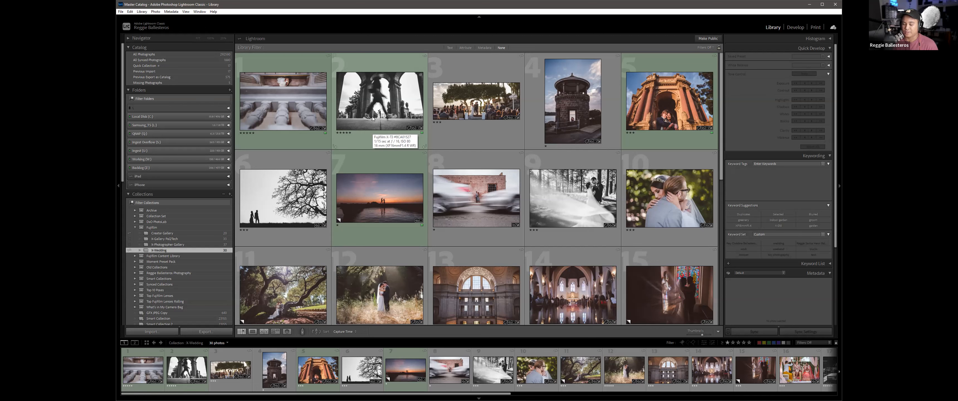
click(795, 27)
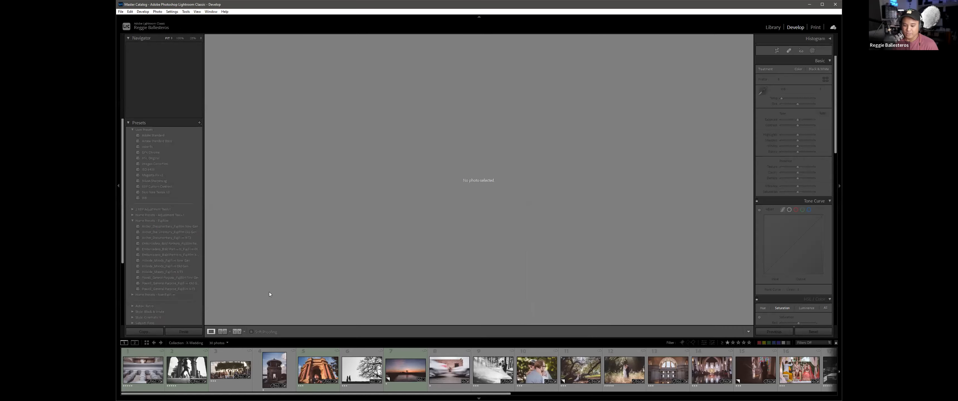
click(189, 372)
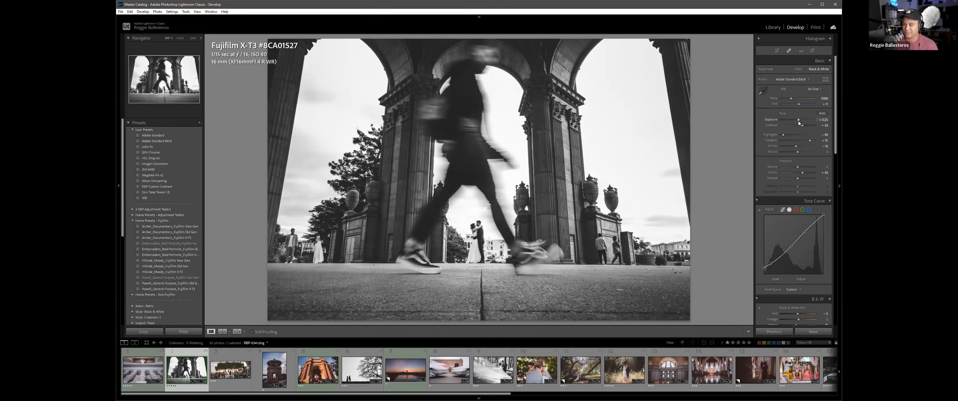
drag(782, 122, 778, 124)
key(ctrl+z)
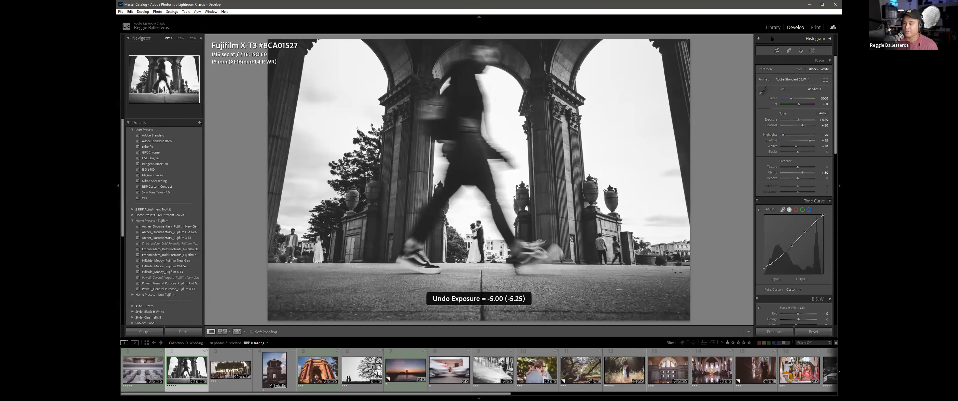
Step: In the Print module, place the walking-figure photo in the page's lower cell and the orange rotunda couple photo in the upper cell
click(814, 27)
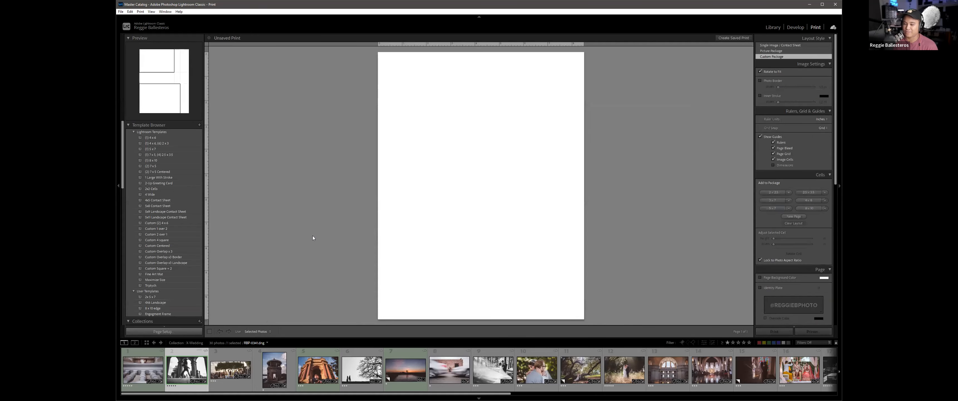
drag(189, 369, 415, 293)
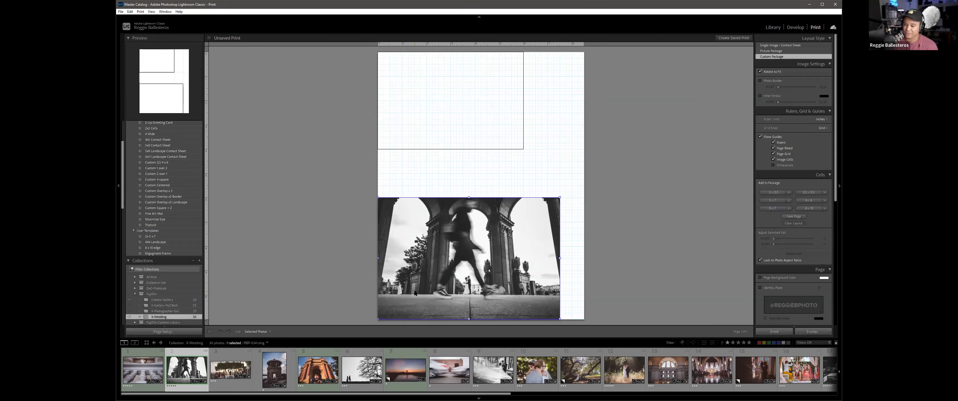
drag(318, 369, 498, 139)
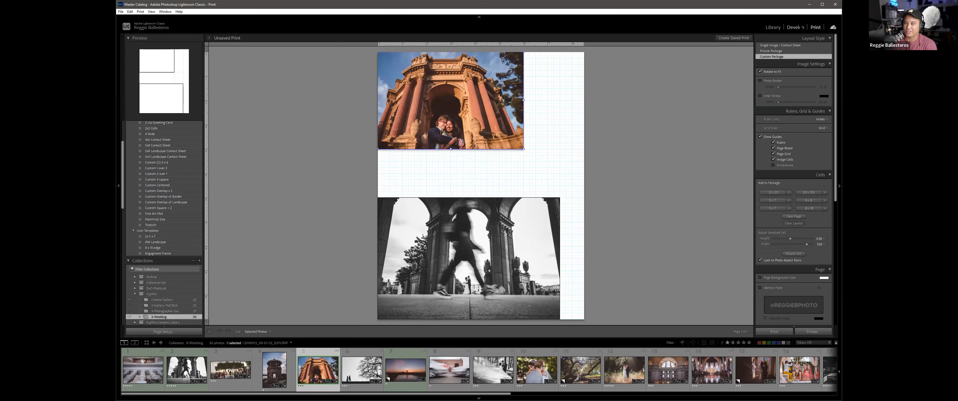
Step: Return to the Library by way of Develop, and view the first photo of the stone balustrade in Loupe view before going back to the grid
click(800, 28)
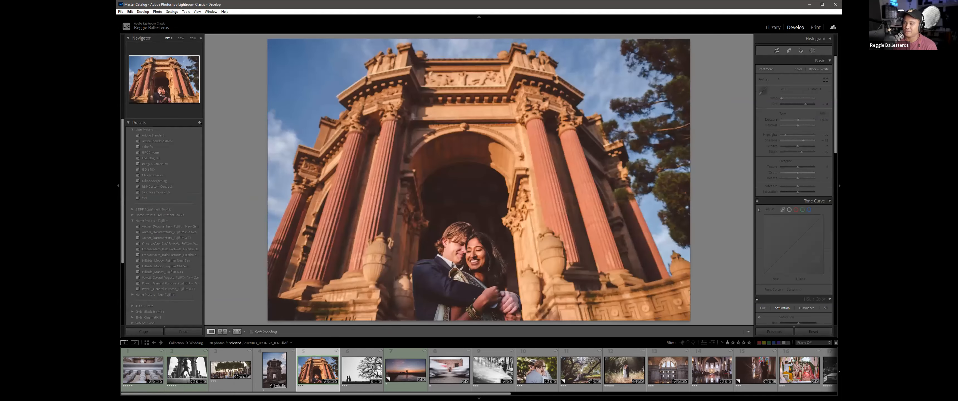
click(772, 27)
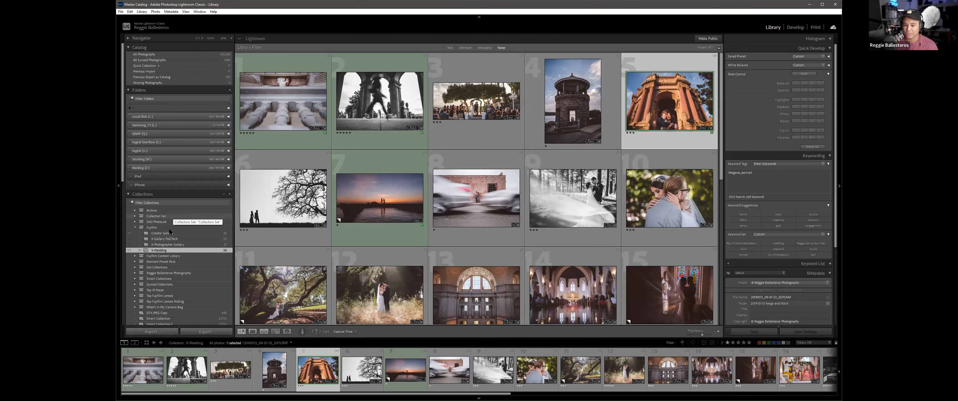
scroll(294, 211, down, 2)
scroll(293, 208, up, 2)
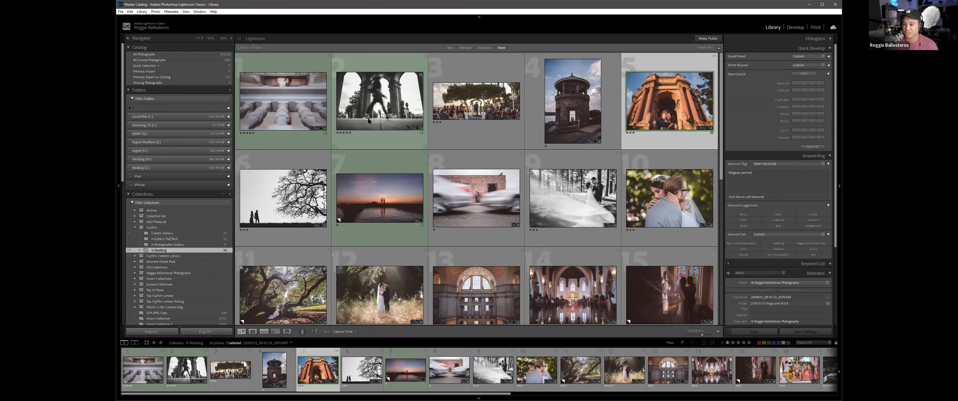
click(268, 112)
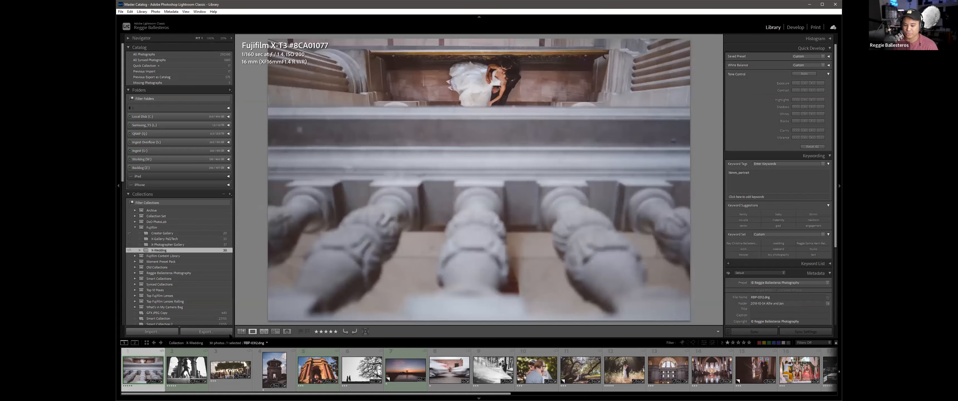
click(241, 332)
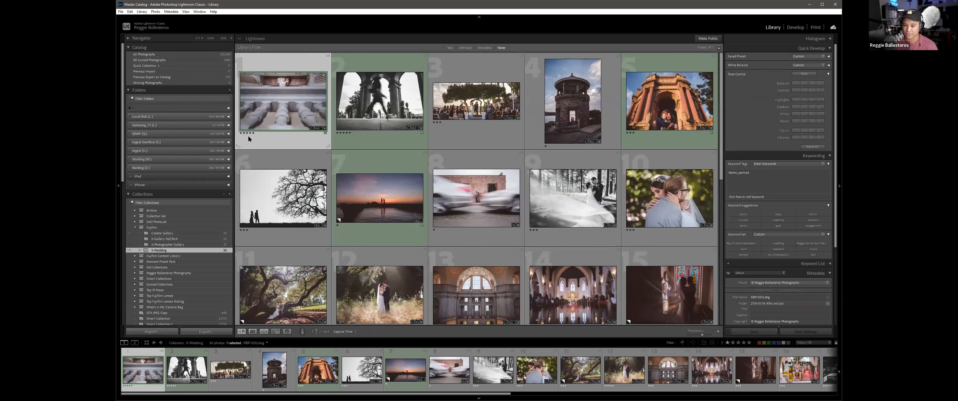
Step: Try out different thumbnail sizes in the grid while cycling through the cell information styles
key(equal)
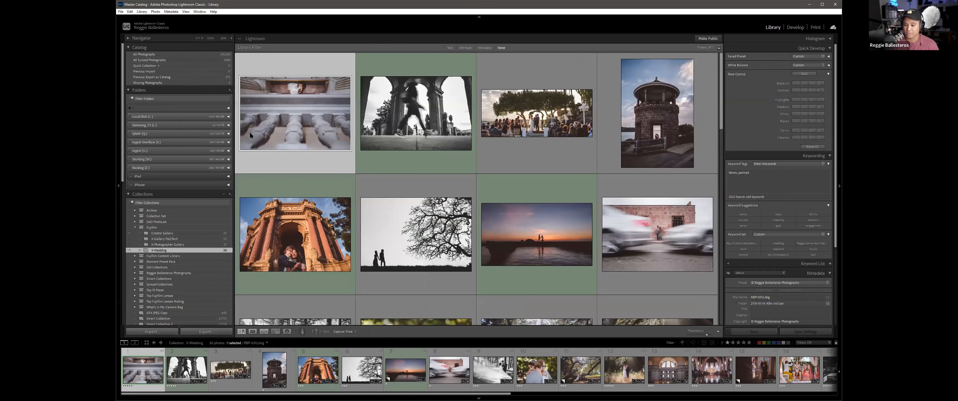
key(j)
key(j)
key(minus)
key(minus)
key(equal)
key(equal)
key(j)
key(minus)
key(minus)
key(minus)
key(equal)
key(equal)
key(j)
key(equal)
key(j)
key(minus)
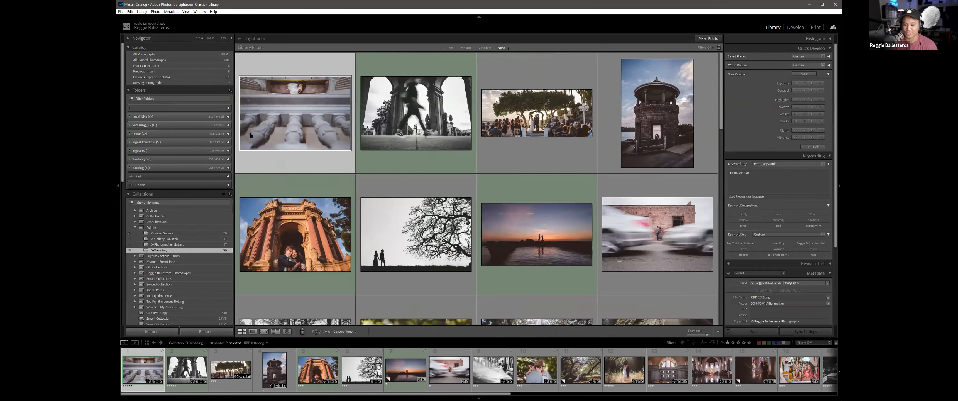
Step: Shrink and enlarge the grid thumbnails, settling on three photos per row with the numbered cell style
key(minus)
drag(703, 335, 706, 333)
key(minus)
key(minus)
key(minus)
key(minus)
key(equal)
key(equal)
key(equal)
key(equal)
key(equal)
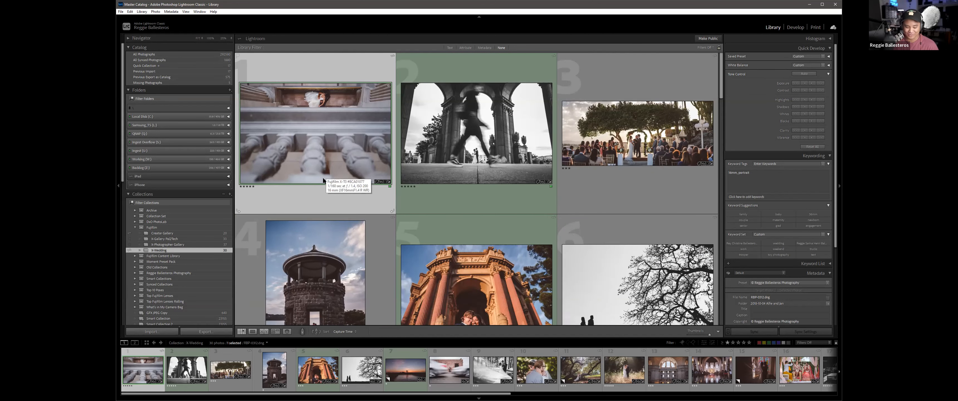
Step: Try star ratings on the first photo and cycle its color label through red, yellow, green, blue and none, ending on green
key(1)
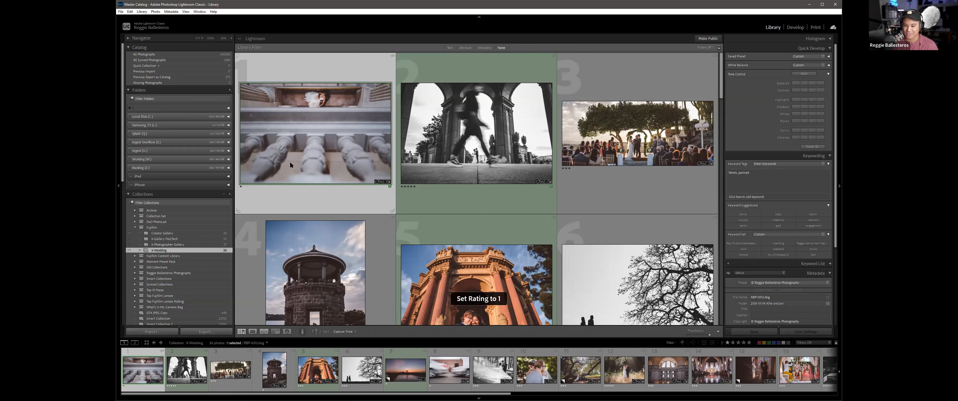
key(2)
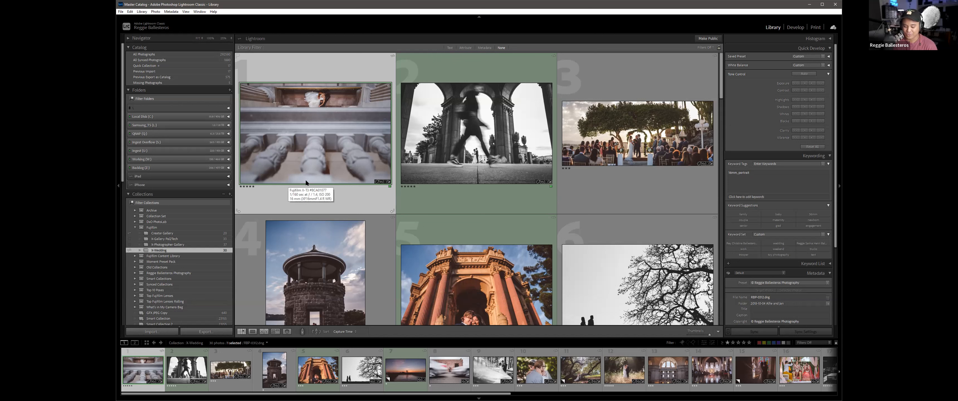
key(6)
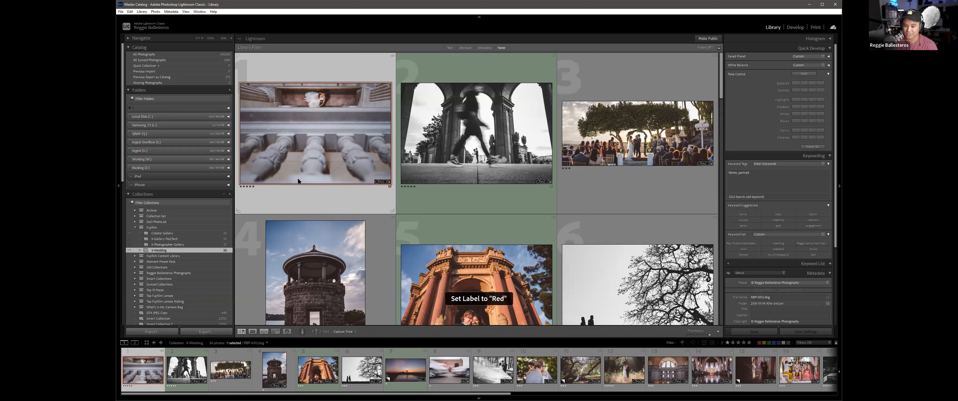
key(7)
key(8)
key(9)
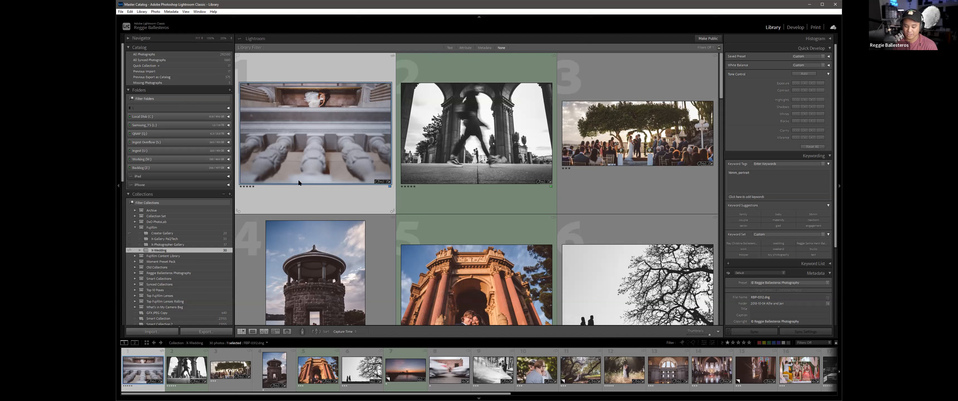
key(9)
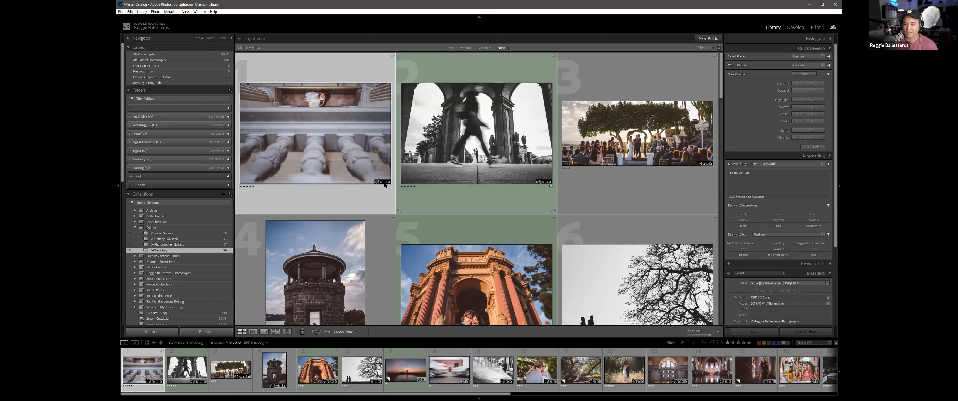
mouse_move(249, 175)
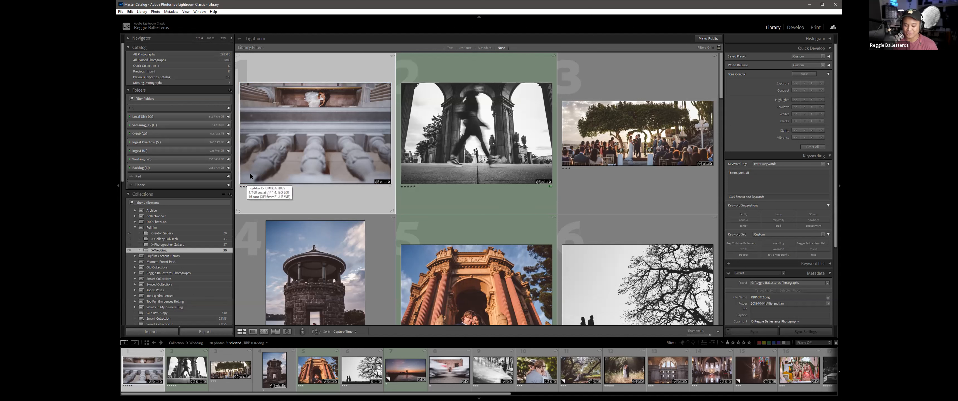
key(8)
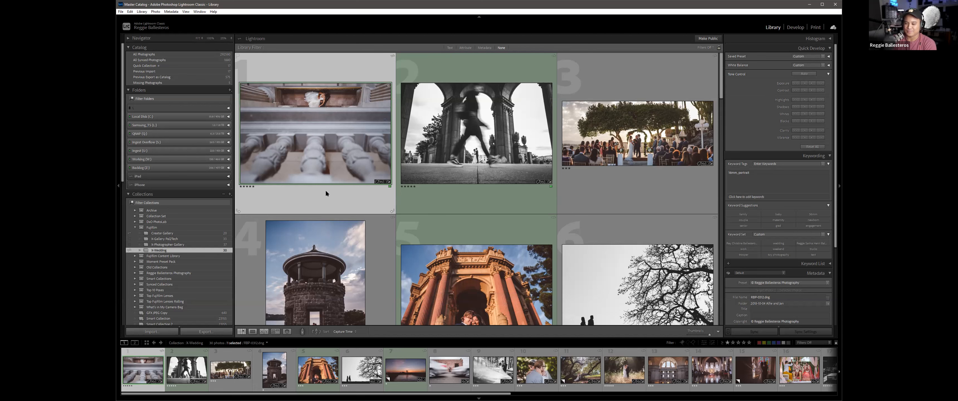
scroll(405, 133, down, 5)
scroll(405, 133, up, 5)
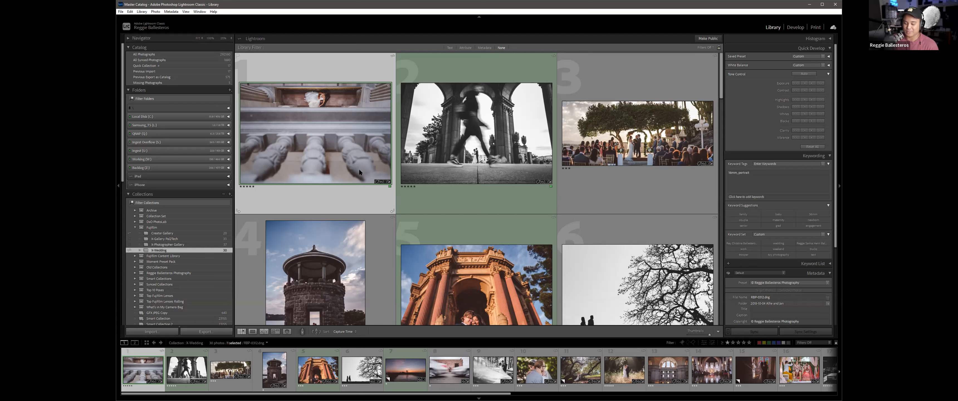
scroll(358, 170, down, 2)
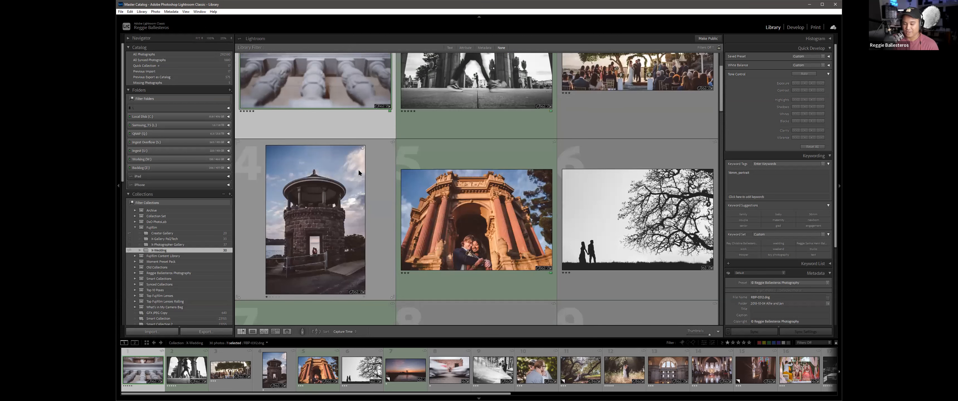
scroll(358, 170, up, 2)
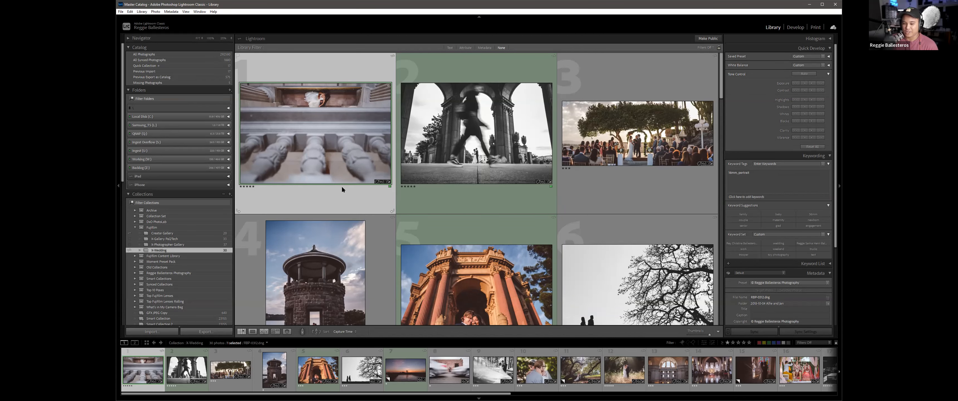
scroll(345, 184, down, 2)
scroll(344, 184, up, 2)
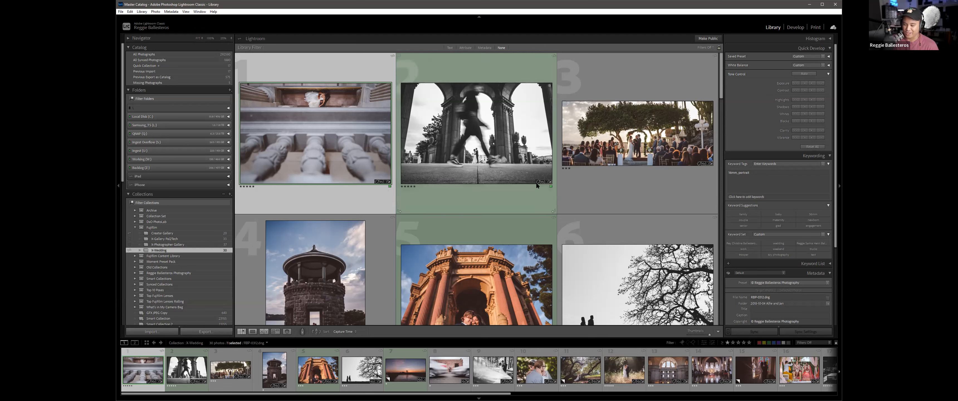
scroll(433, 237, down, 1)
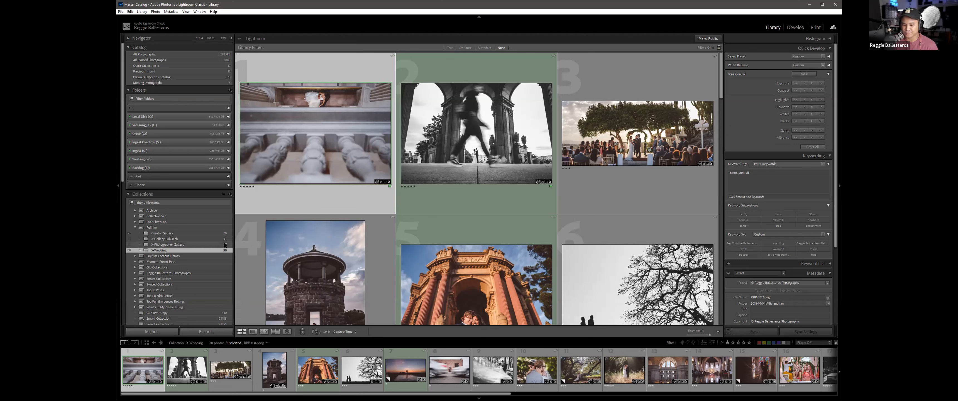
scroll(273, 219, down, 2)
scroll(273, 219, up, 2)
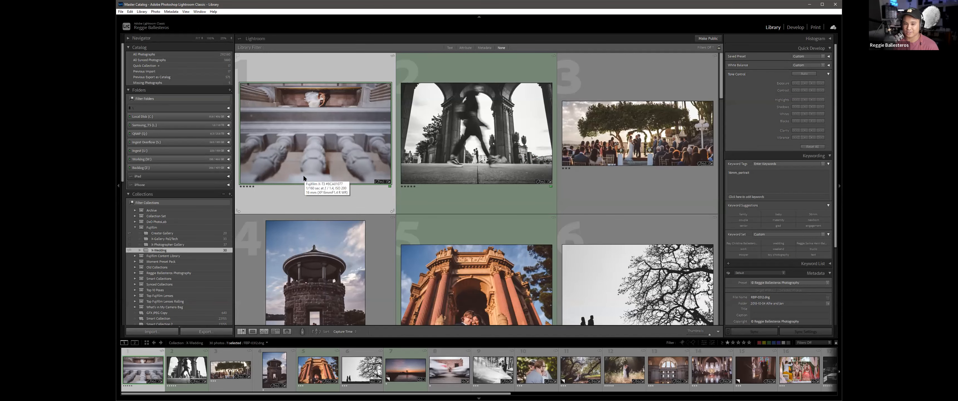
Step: Open the Quick Collection from the catalog and look through its photos in the grid
click(167, 66)
scroll(449, 161, down, 2)
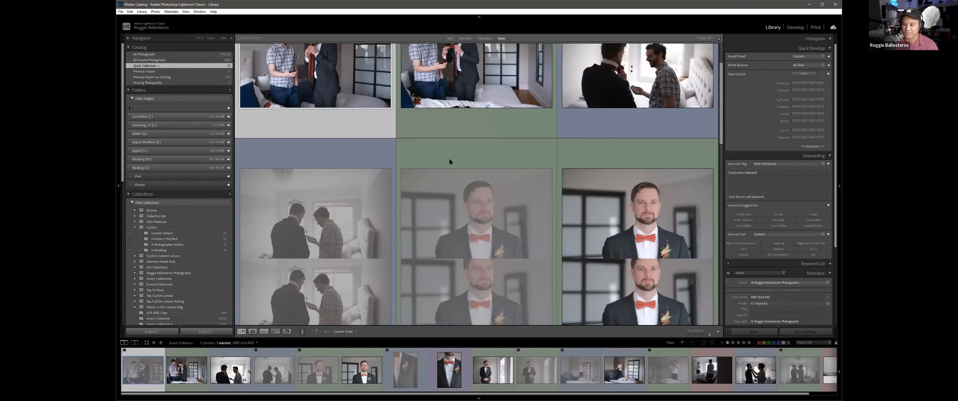
Step: Shrink the Quick Collection thumbnails to six per row and remove all of its photos from the collection
scroll(448, 159, down, 5)
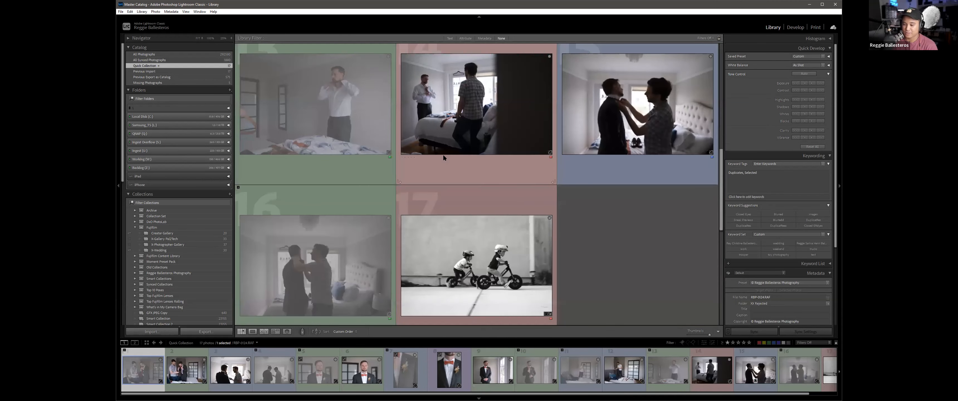
key(minus)
key(minus)
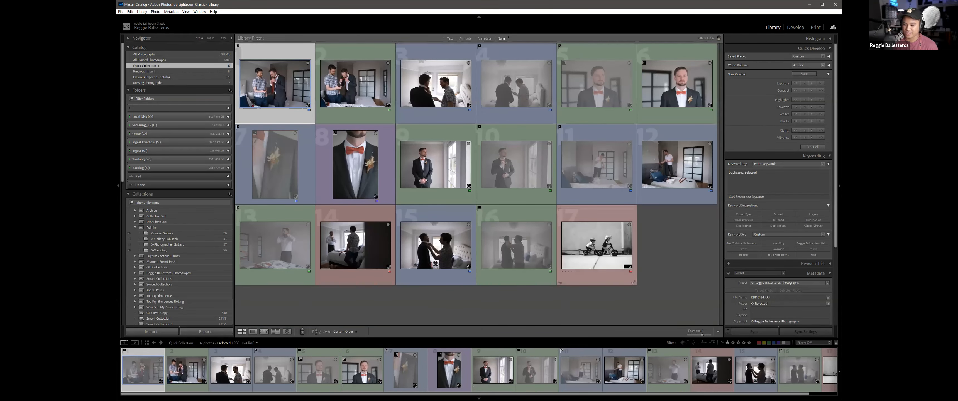
key(ctrl+a)
key(b)
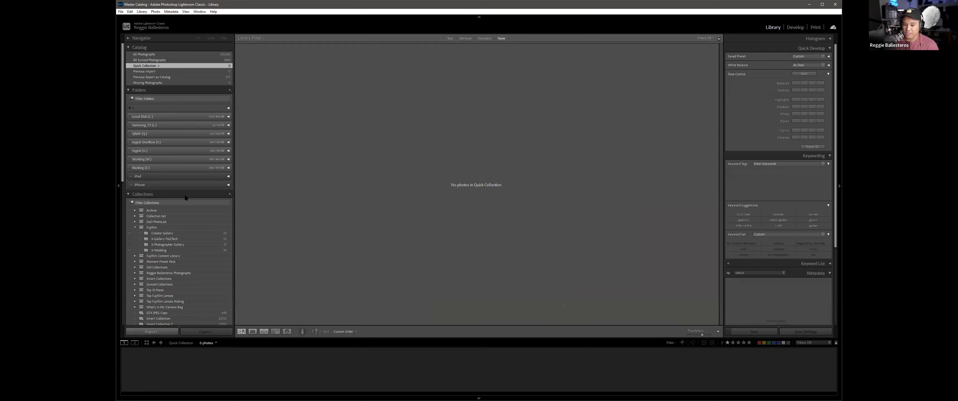
Step: Add photos 1, 9 and 11 of the X-Wedding collection to the Quick Collection and display the Quick Collection
click(178, 250)
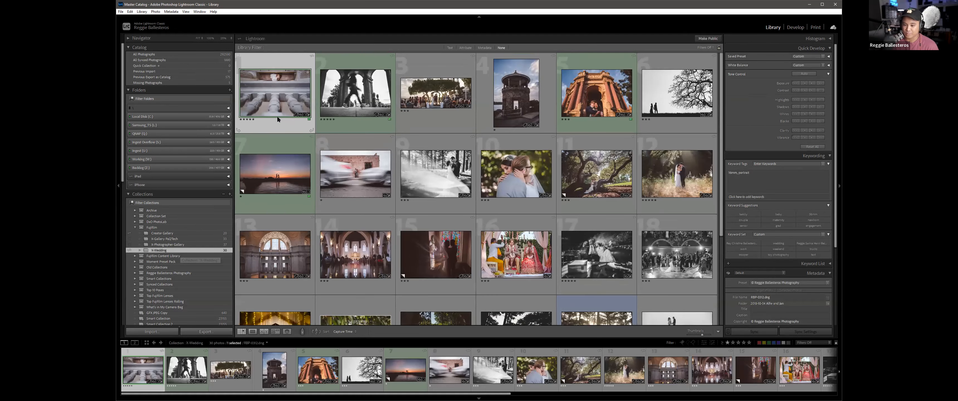
key(b)
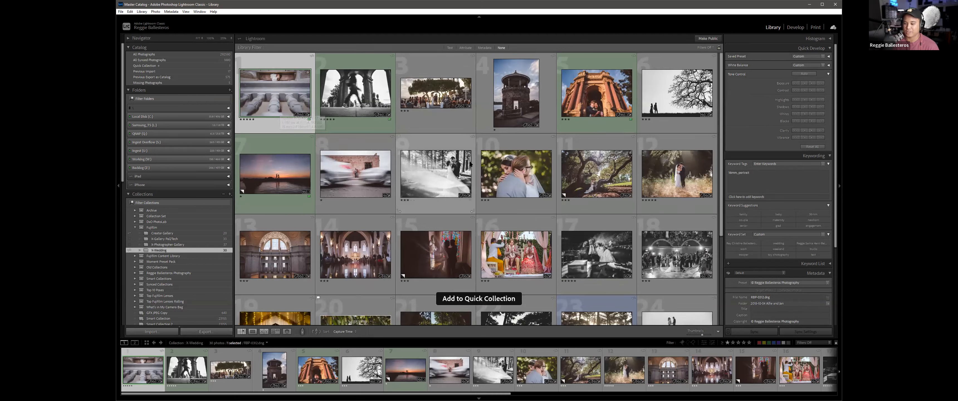
click(447, 183)
key(b)
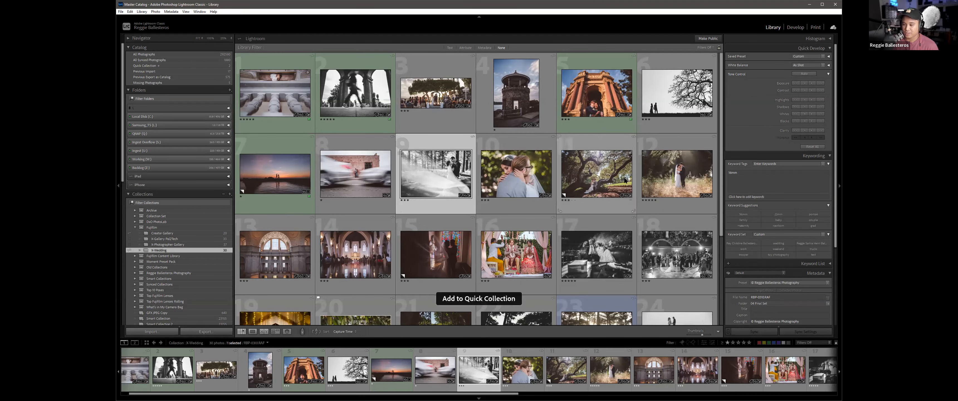
click(619, 180)
key(b)
key(ctrl+b)
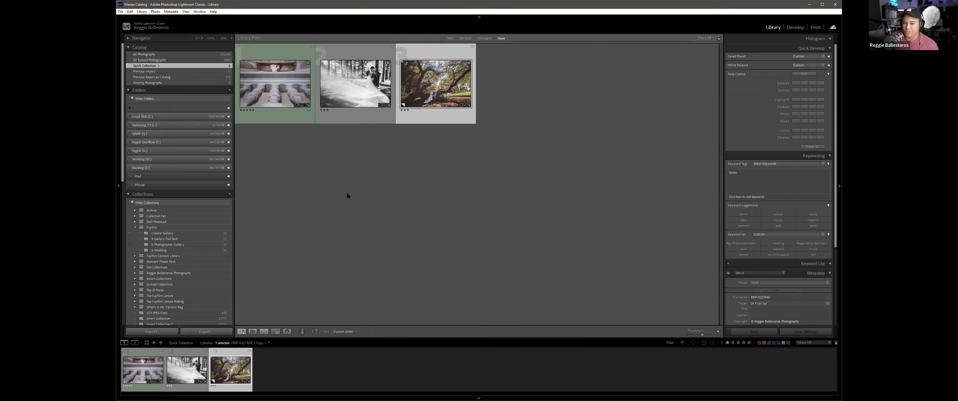
Step: Select all photos in the Quick Collection and look at the options for creating a collection
click(279, 110)
key(ctrl+a)
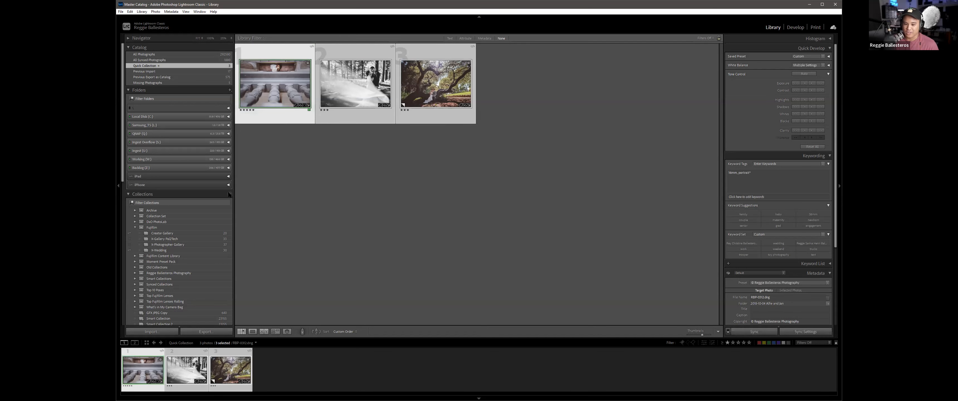
click(229, 194)
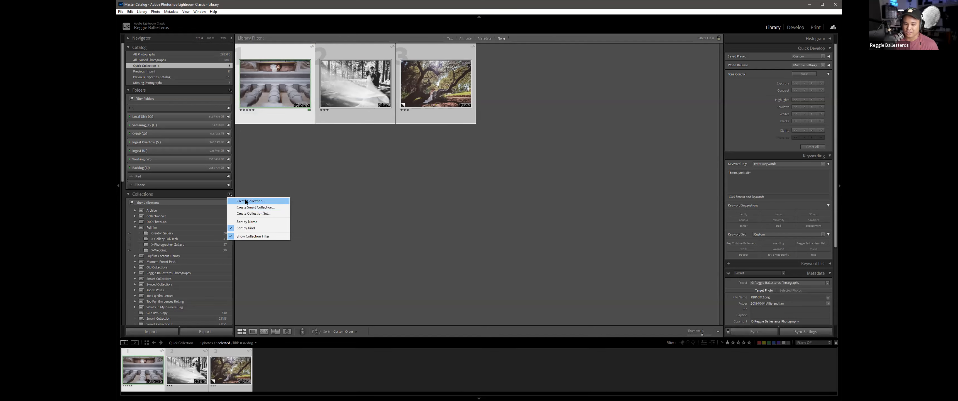
click(325, 196)
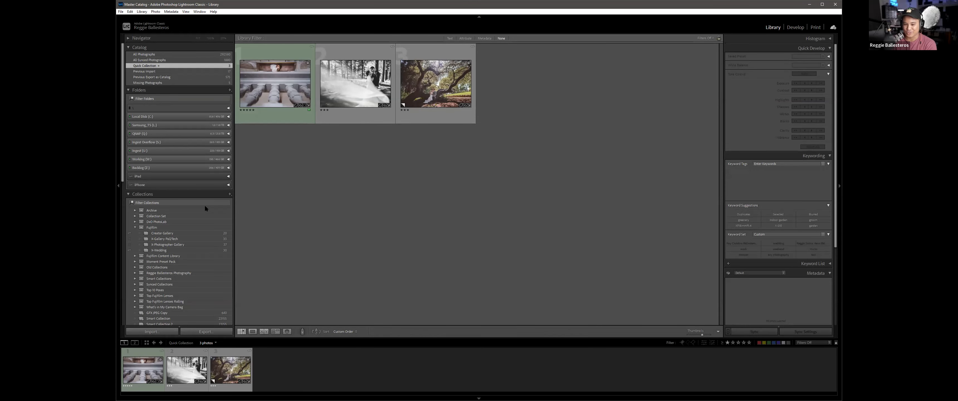
Step: Look through the list of collections and browse the photos in the X-Wedding collection
scroll(205, 208, down, 10)
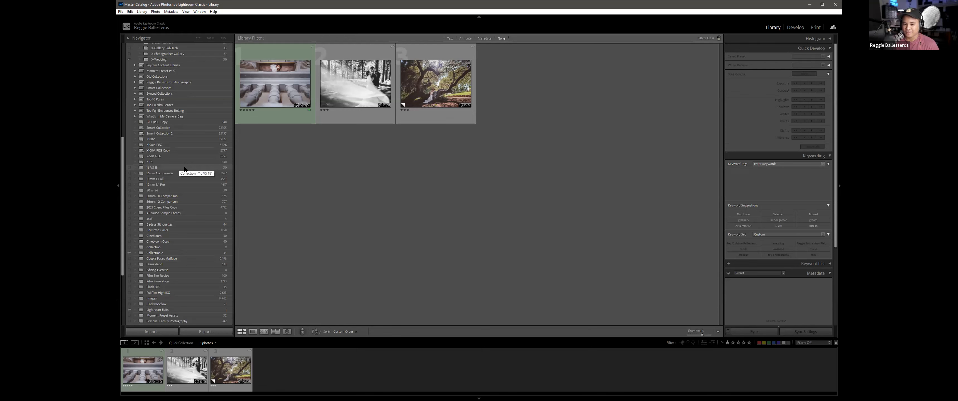
scroll(186, 171, up, 3)
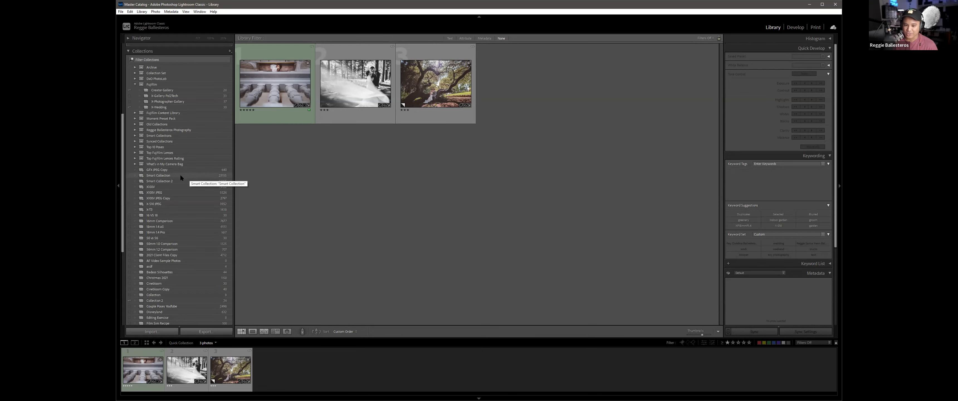
click(170, 107)
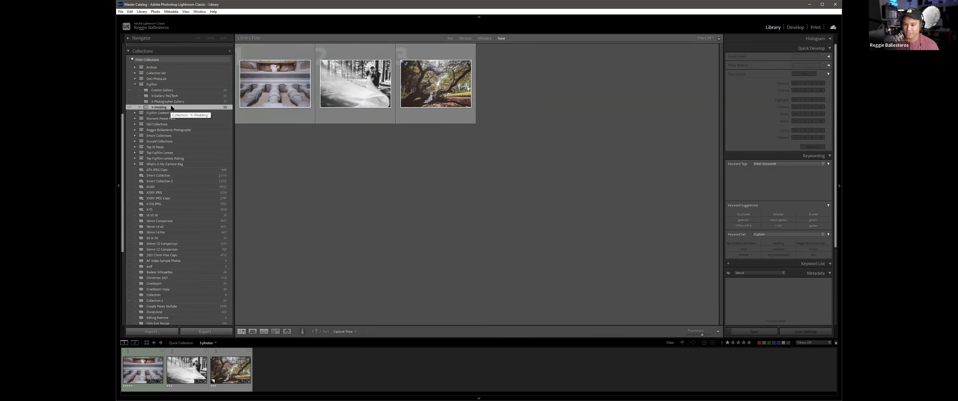
scroll(391, 194, down, 3)
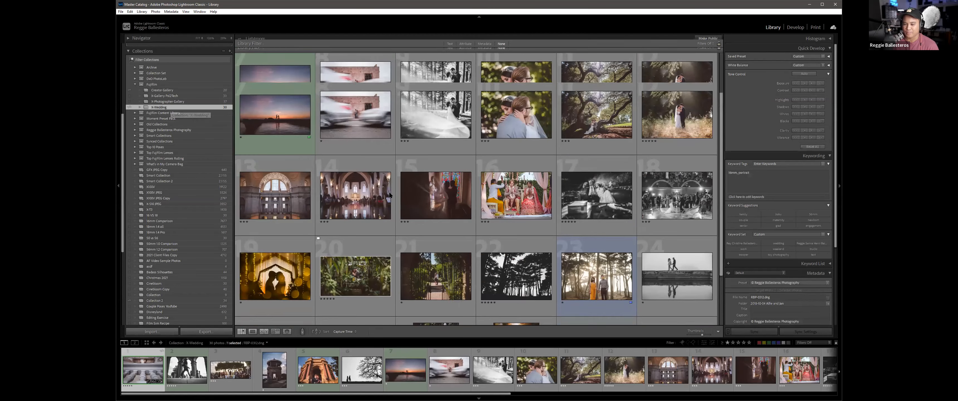
scroll(323, 195, up, 5)
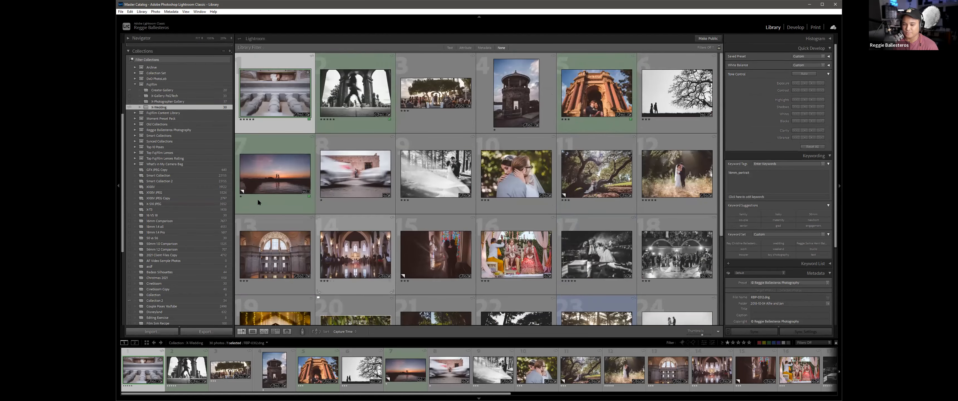
Step: View the 16 VS 18 collection, expand the What's In My Camera Bag set, and return to the X-Wedding collection
click(171, 215)
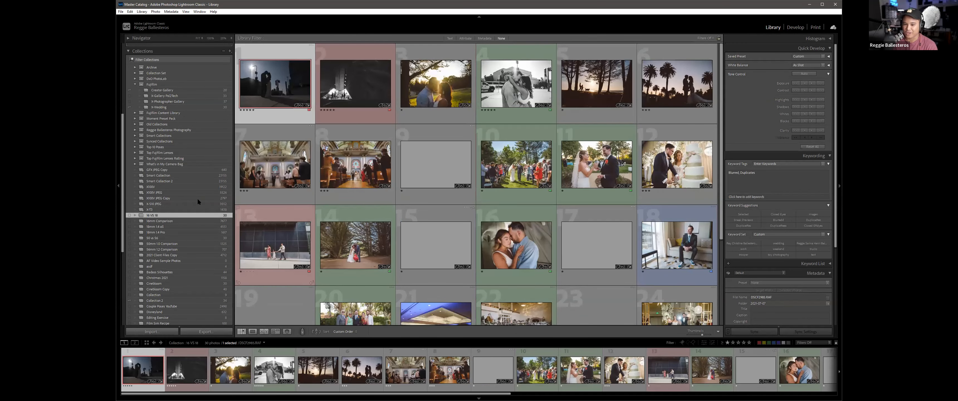
click(135, 164)
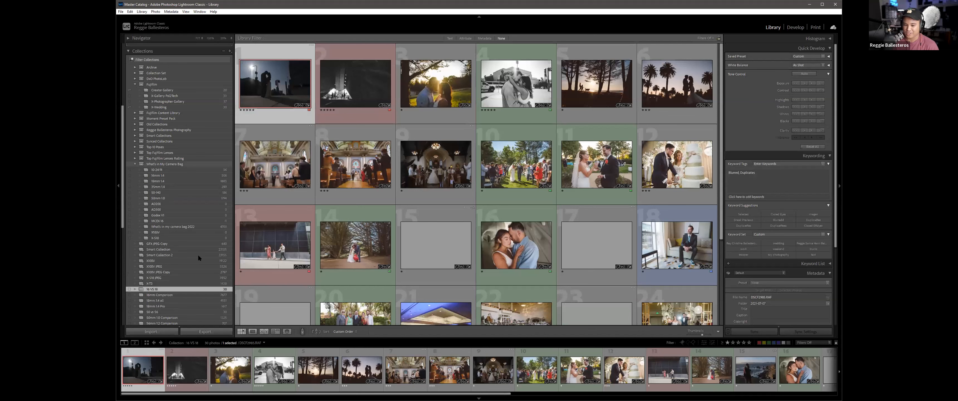
scroll(172, 188, down, 3)
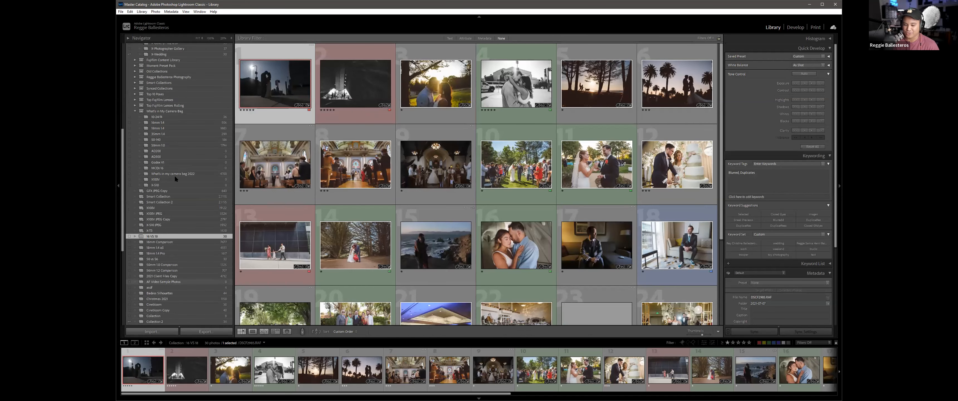
scroll(177, 164, up, 6)
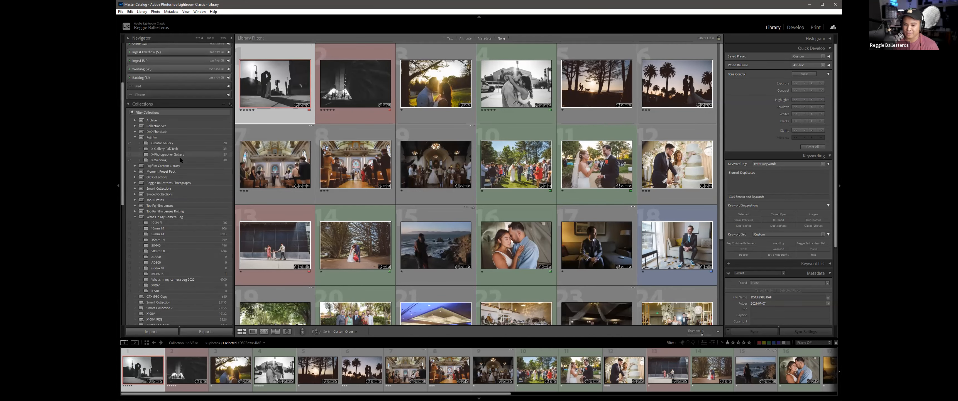
click(179, 159)
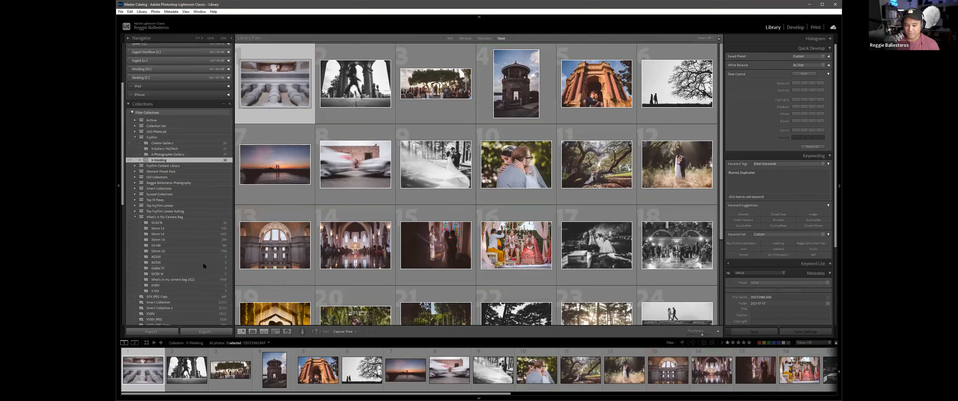
Step: Examine the rules of the GFX JPEG Copy smart collection and leave them without saving
scroll(176, 282, down, 3)
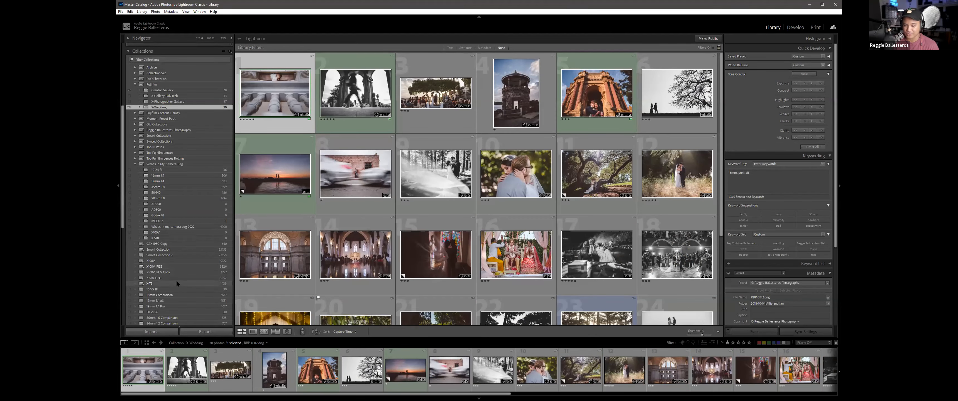
right_click(186, 244)
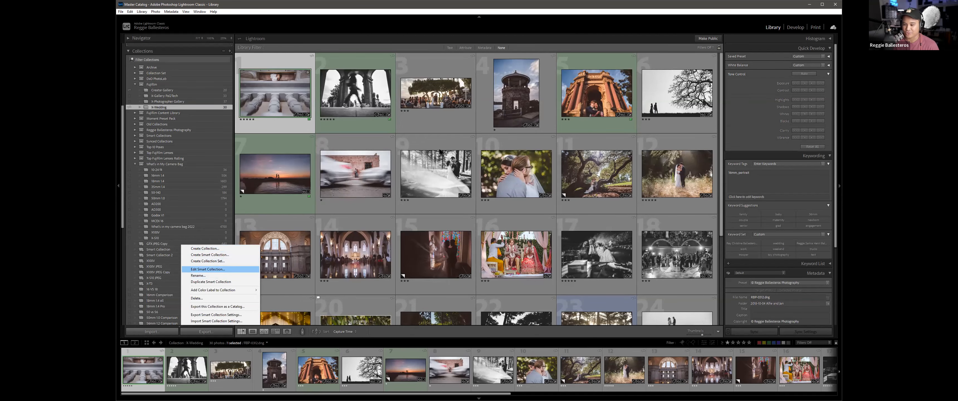
click(209, 267)
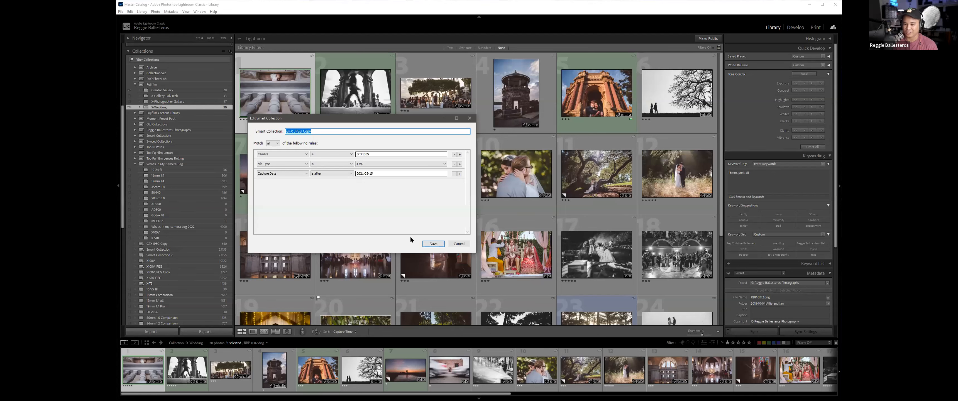
click(458, 244)
Step: Browse the photos in the X100V JPEG smart collection and briefly show the histogram
scroll(191, 272, down, 3)
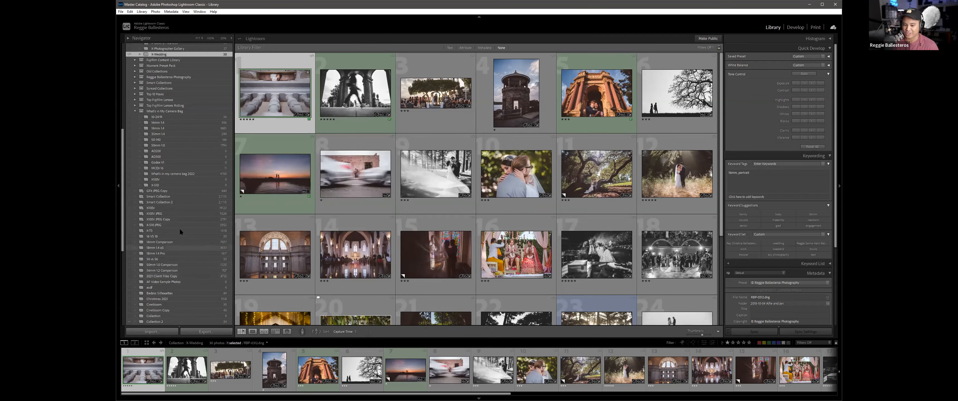
click(181, 214)
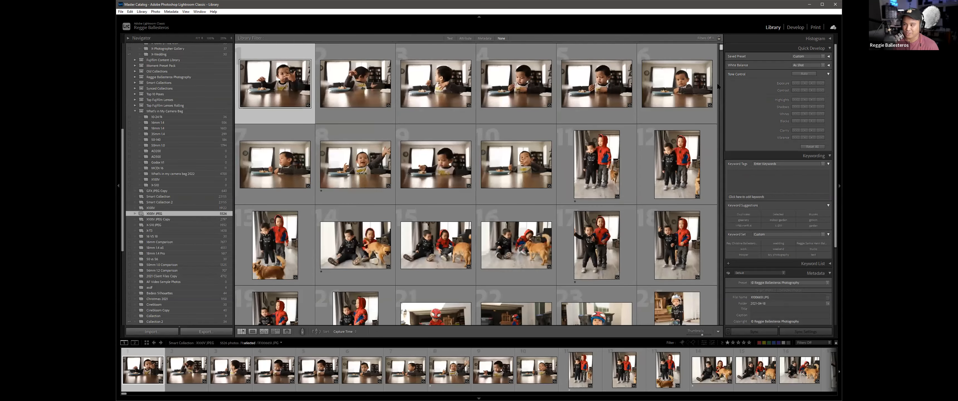
drag(720, 47, 666, 279)
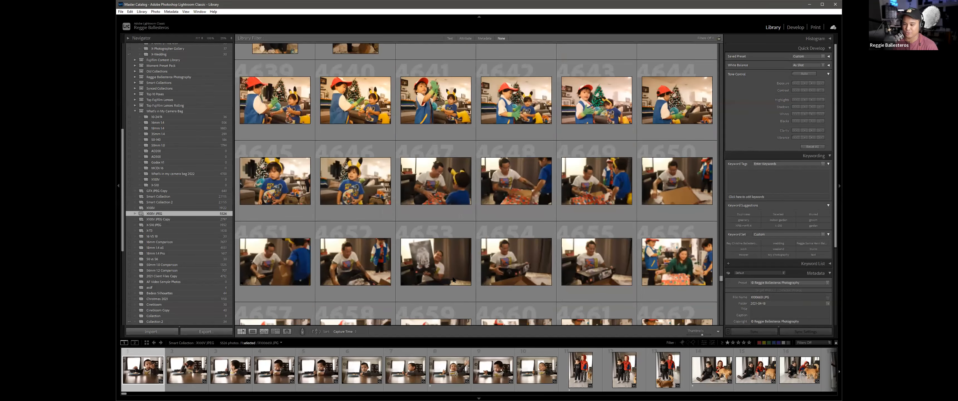
scroll(458, 286, up, 5)
scroll(452, 271, up, 20)
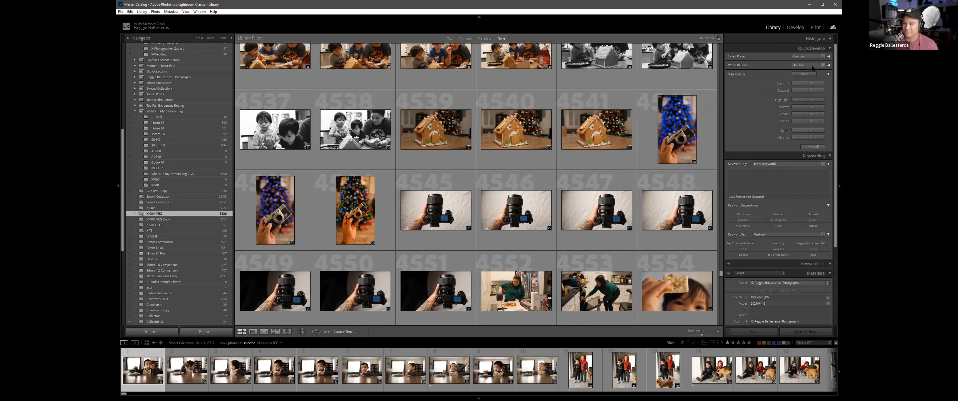
click(828, 38)
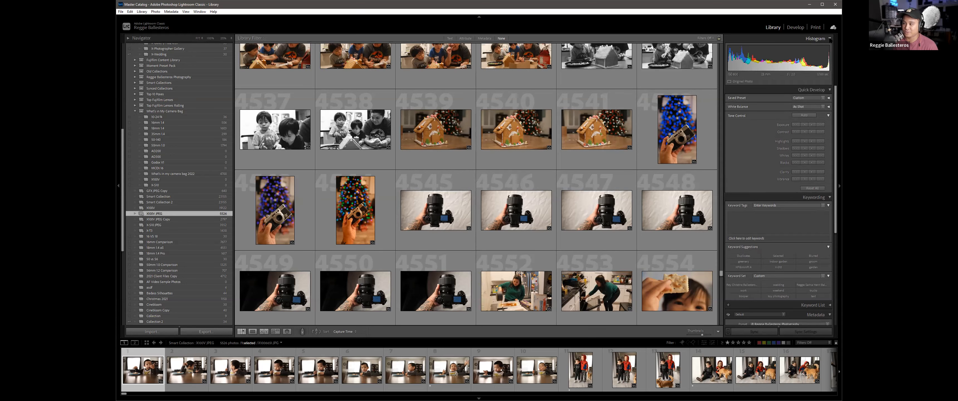
click(829, 38)
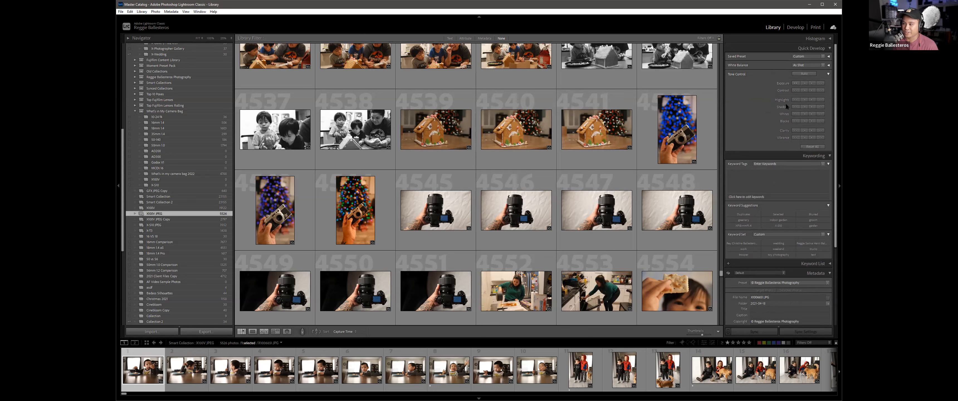
Step: Select gingerbread house photos 4539 to 4541 and lower their exposure with Quick Develop
click(442, 136)
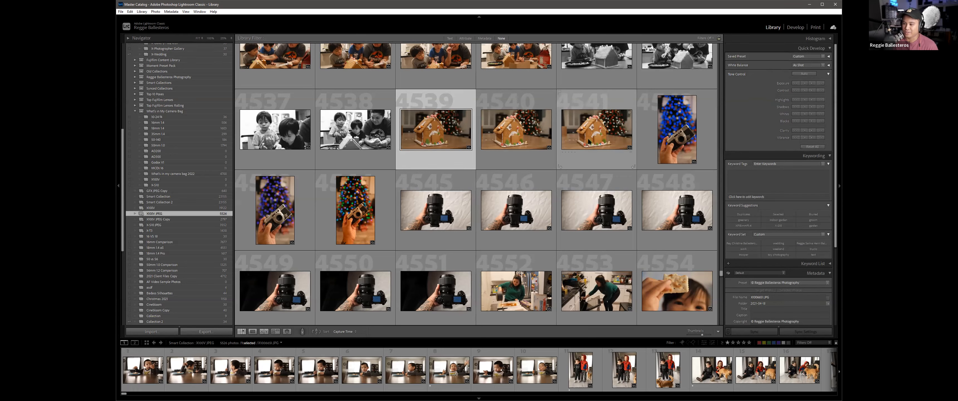
shift+click(589, 142)
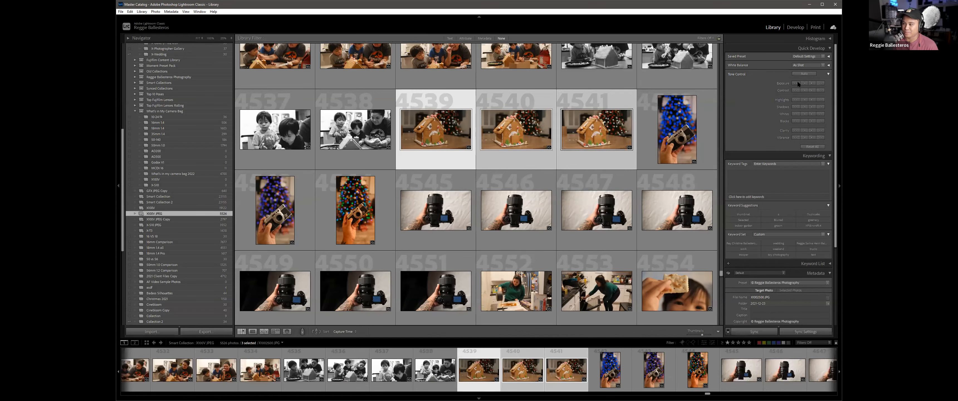
click(795, 84)
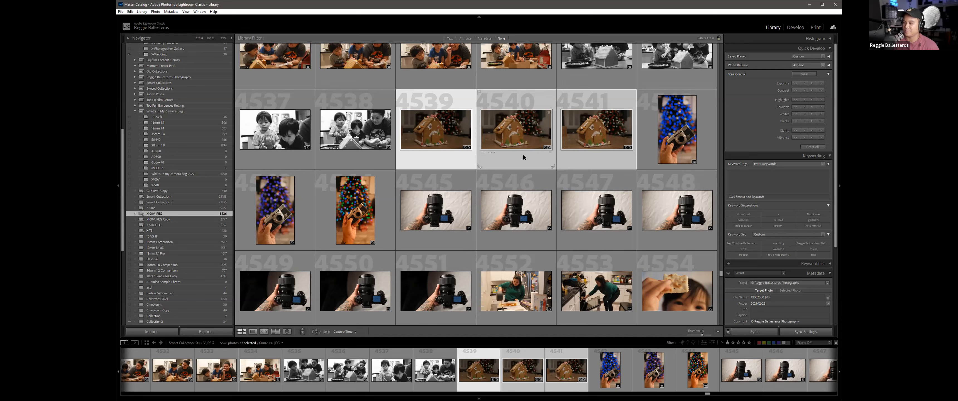
Step: Apply the Embarcadero_Bold Portraits_Non-Fujifilm preset to the three selected gingerbread house photos
click(811, 55)
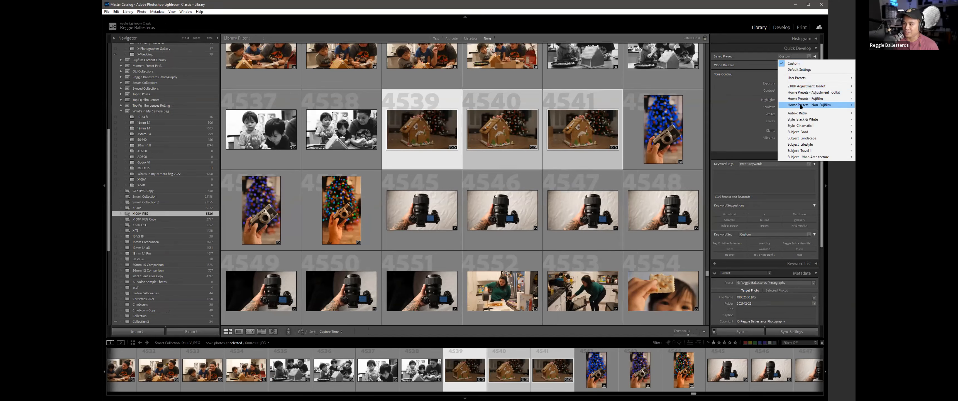
mouse_move(798, 105)
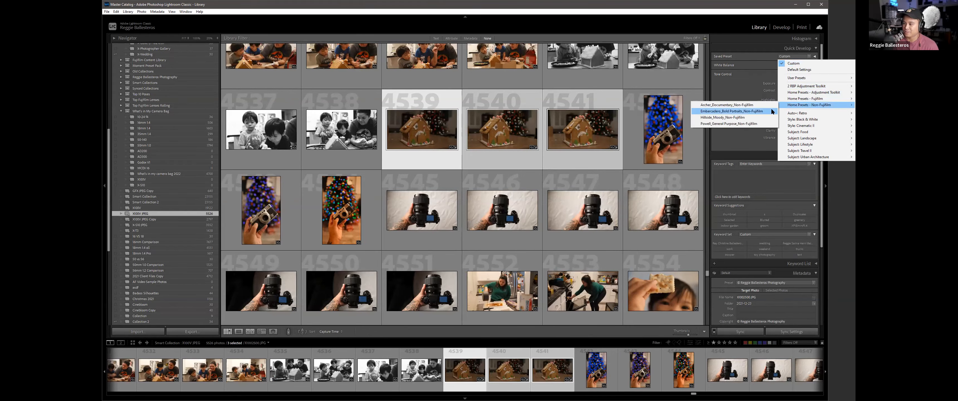
click(748, 112)
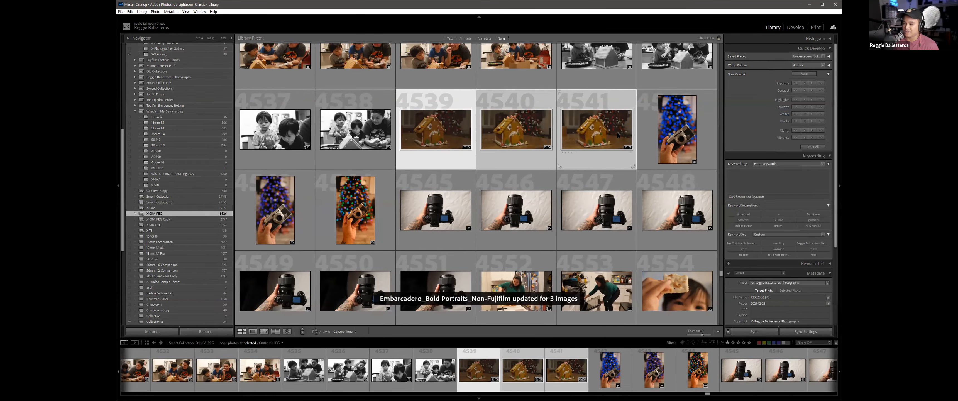
Step: Raise the exposure of the three selected gingerbread house photos with Quick Develop
click(815, 83)
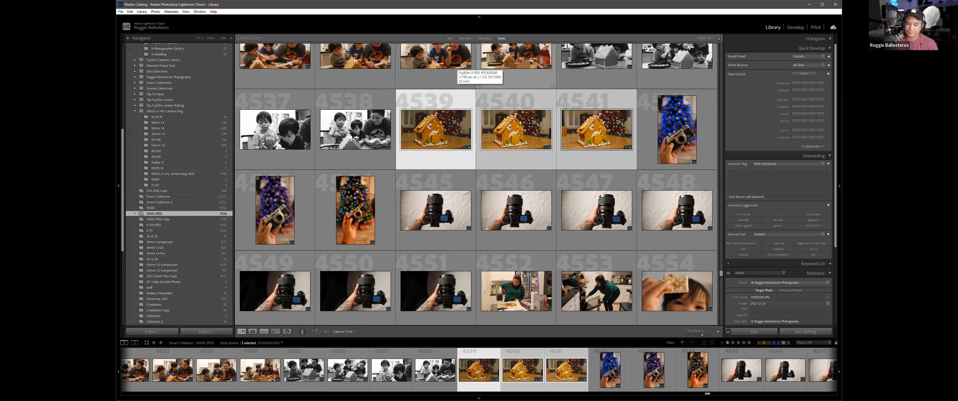
Step: Filter the X100V JPEG photos by ISO Speed metadata, choosing the range of higher ISO values up to ISO 12800
click(485, 38)
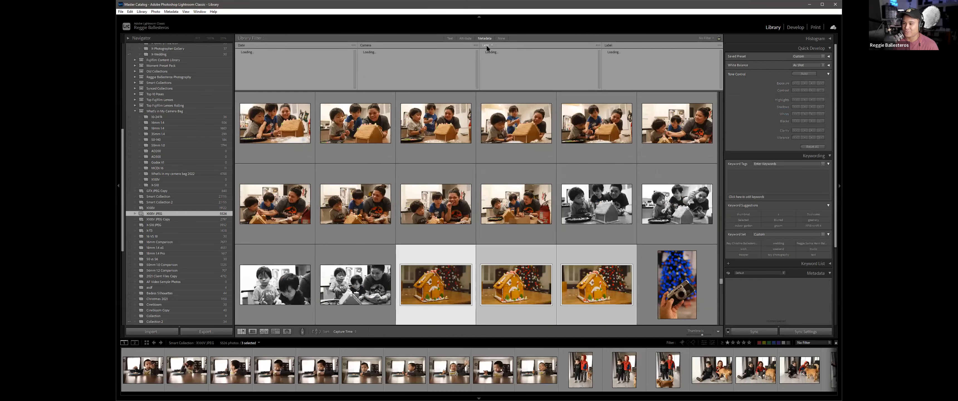
click(486, 45)
click(501, 151)
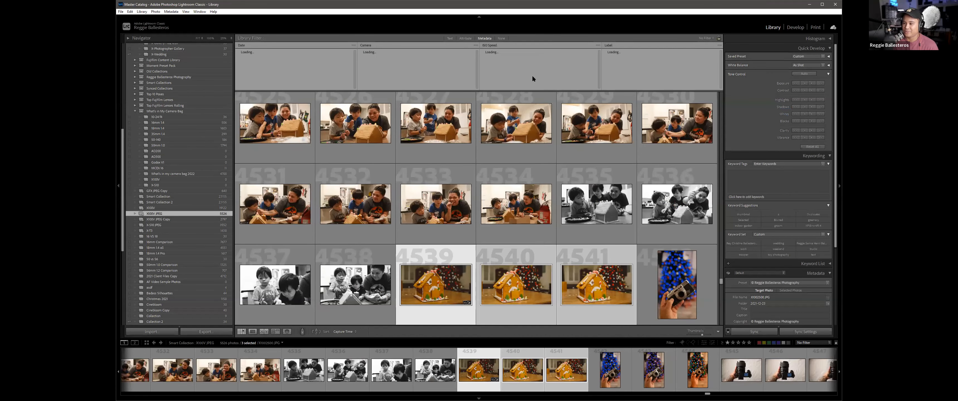
scroll(504, 71, down, 3)
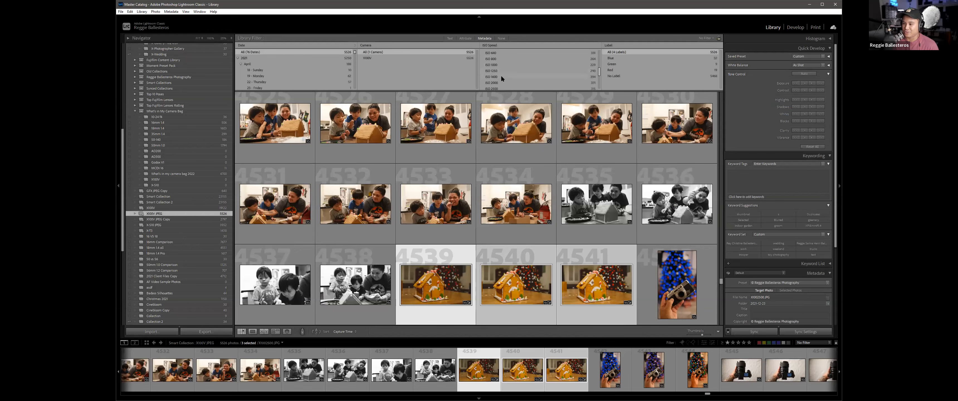
click(501, 77)
scroll(500, 78, down, 3)
shift+click(497, 88)
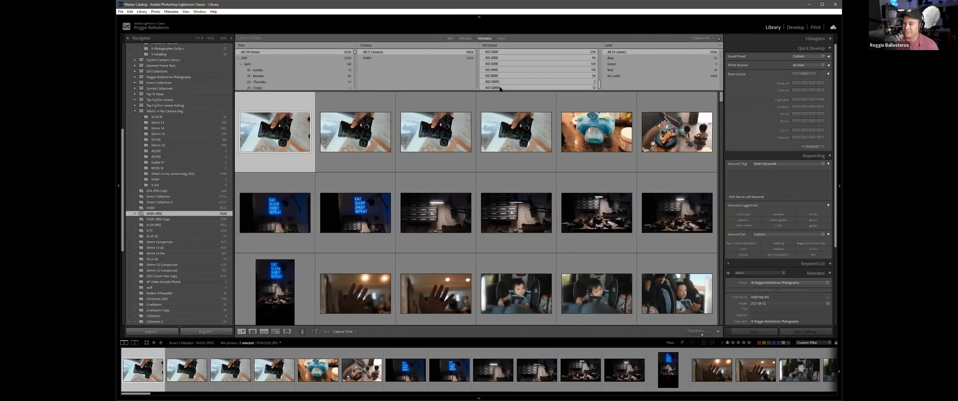
Step: Select all the filtered high-ISO photos and look through the available Quick Develop presets without applying one
key(ctrl+a)
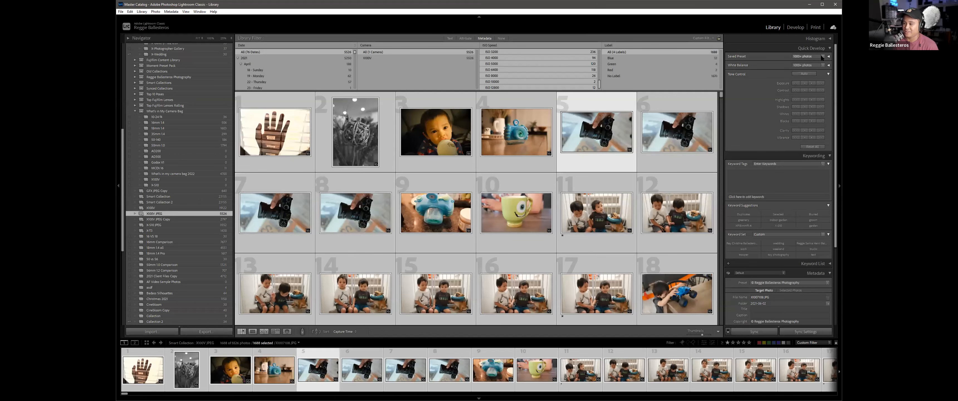
click(806, 56)
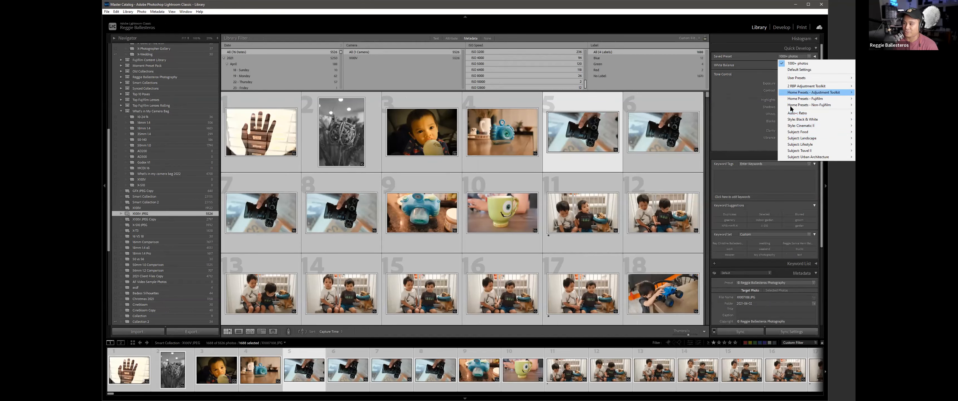
click(497, 8)
scroll(550, 78, up, 5)
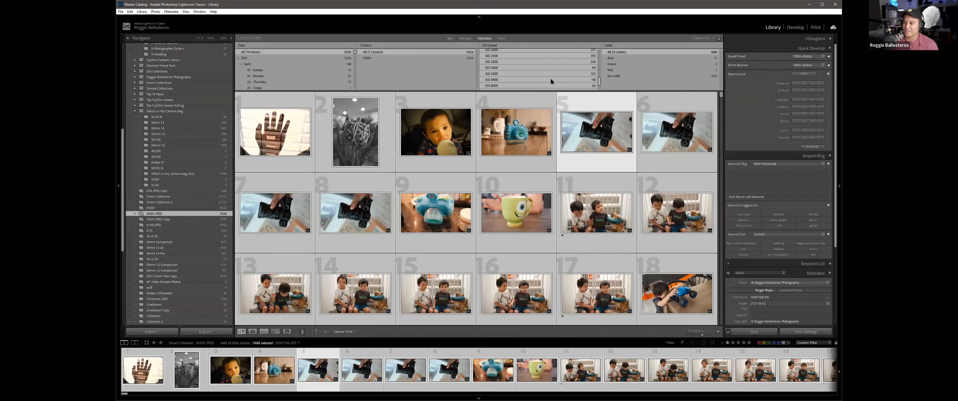
scroll(508, 72, up, 1)
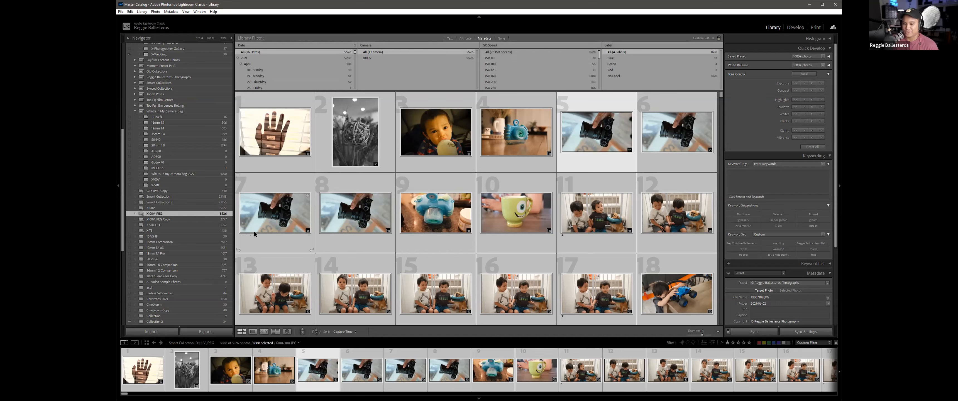
Step: Open the X-Wedding collection inside the Fujifilm set and show the metadata filter for its photos
scroll(162, 146, up, 3)
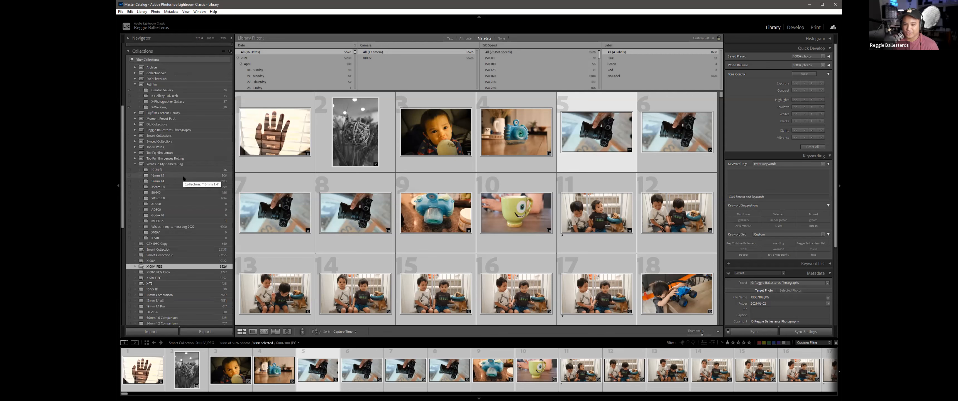
click(206, 108)
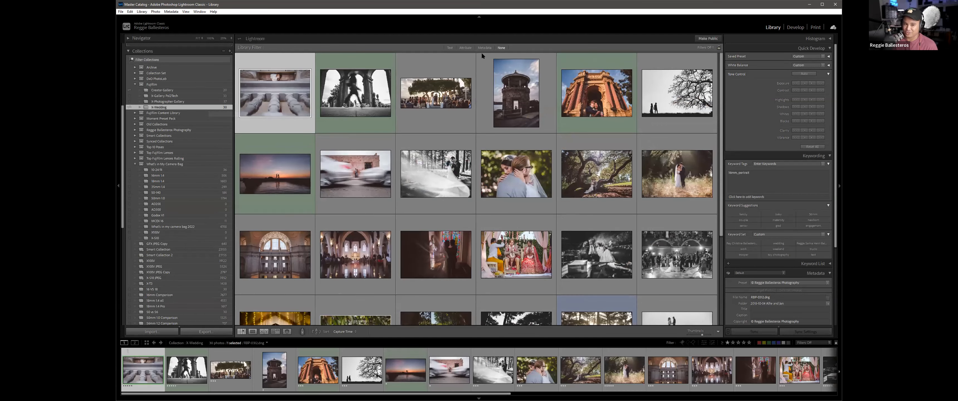
scroll(447, 203, down, 2)
scroll(447, 203, up, 2)
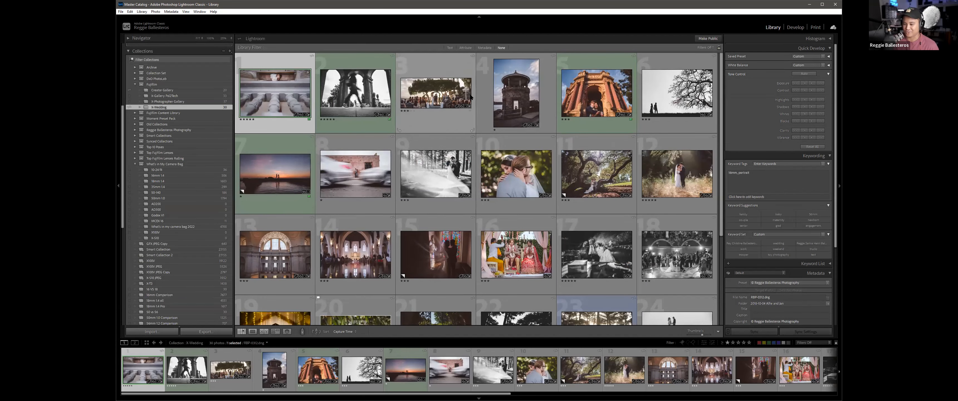
click(484, 47)
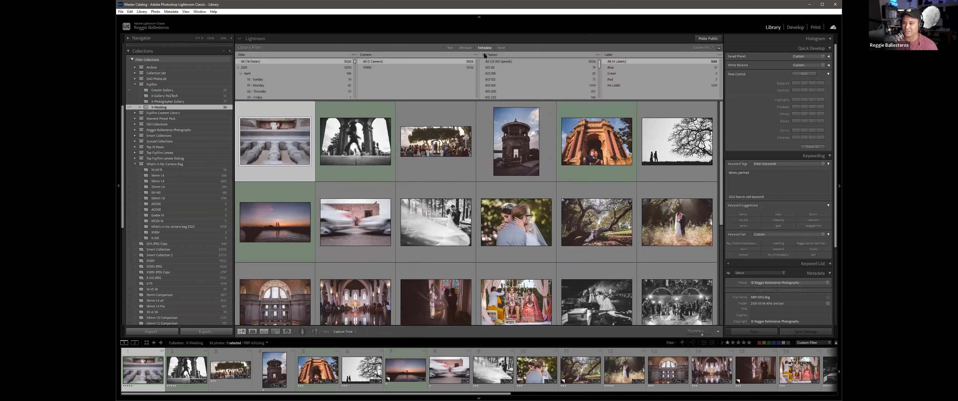
Step: List the X-Wedding photos' focal lengths in the third metadata filter column, and switch that column back to ISO Speed
click(491, 55)
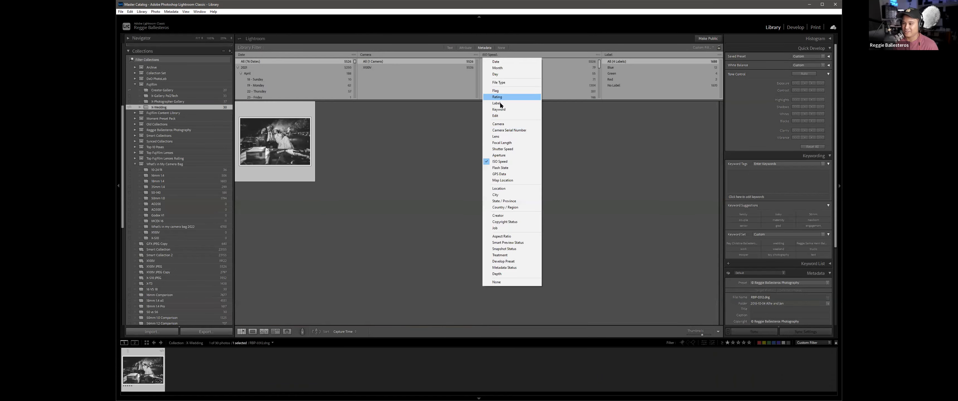
click(501, 143)
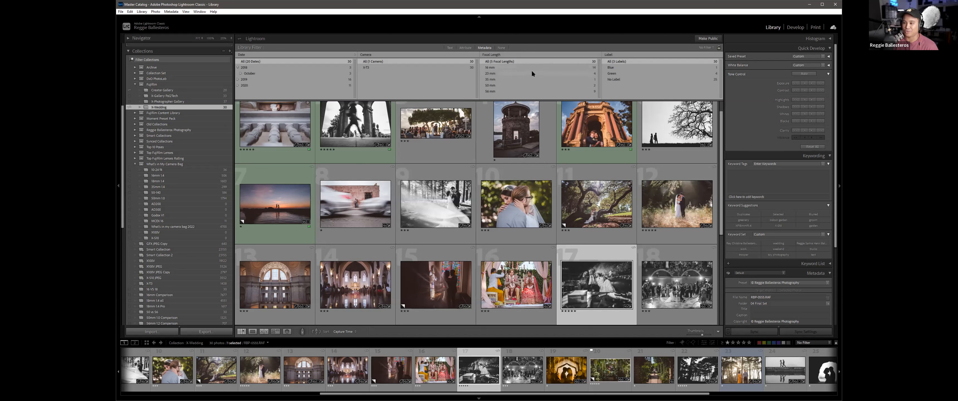
click(488, 54)
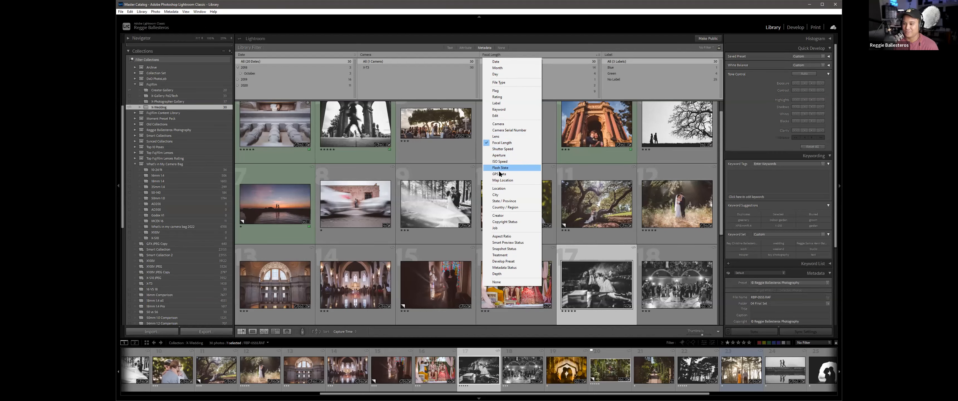
click(499, 161)
scroll(515, 79, down, 2)
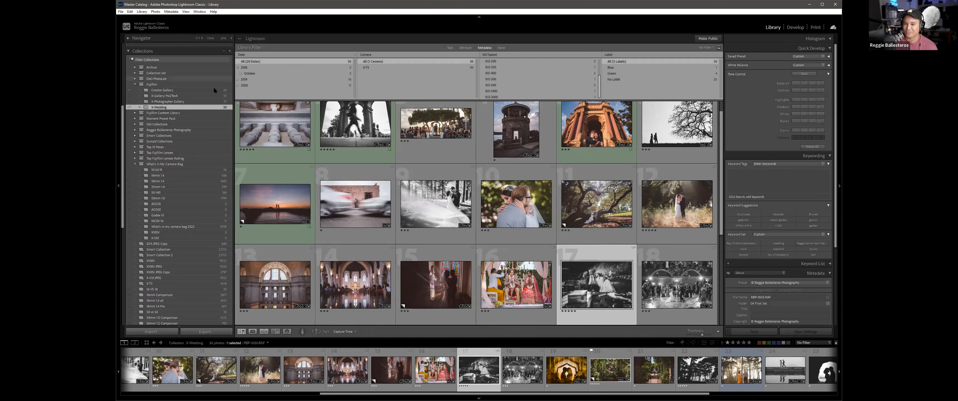
Step: Show all photographs in the catalog and filter them by metadata to the X-T3 camera
scroll(190, 103, up, 5)
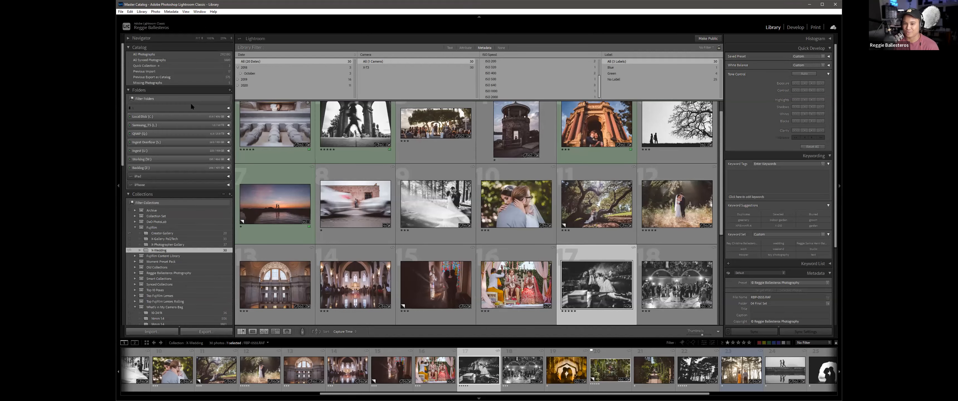
click(218, 54)
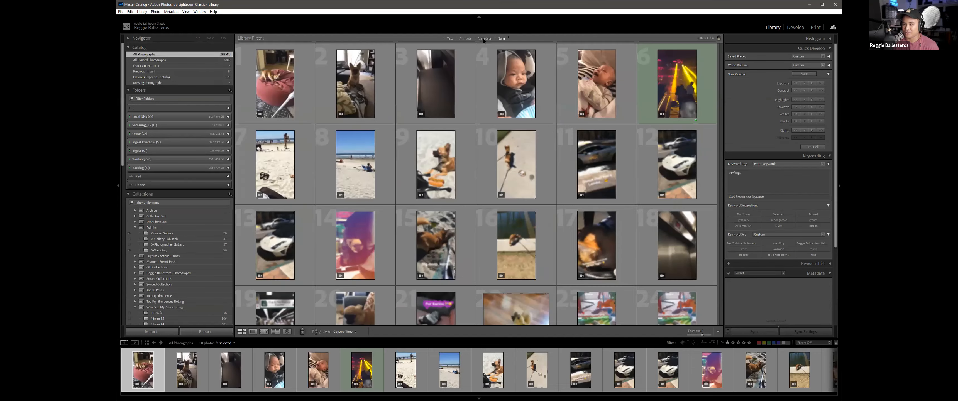
click(483, 38)
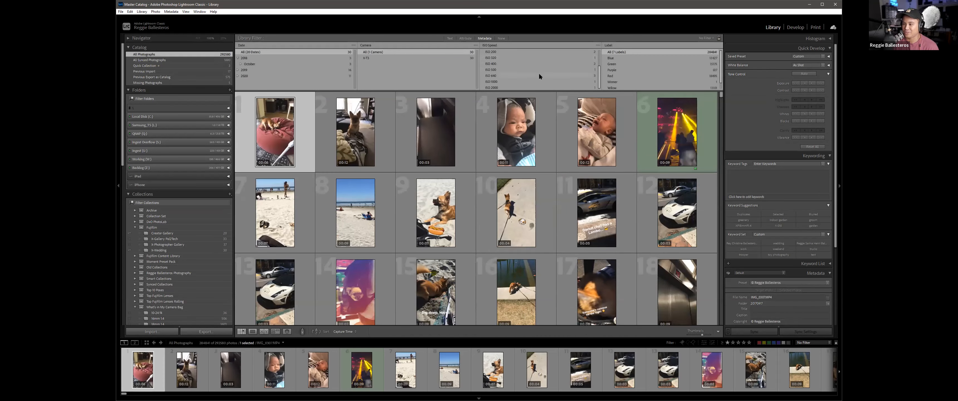
click(394, 82)
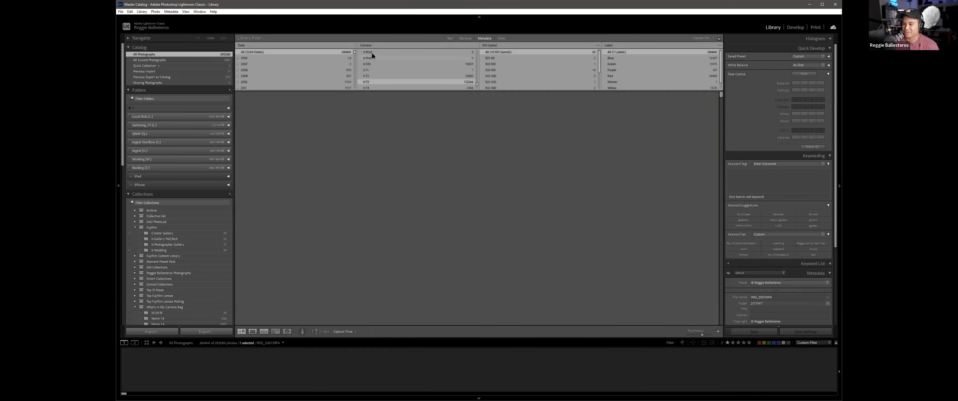
Step: Examine the ISO speeds used across the X-T3 photos in the metadata filter
scroll(589, 61, down, 3)
scroll(524, 82, down, 5)
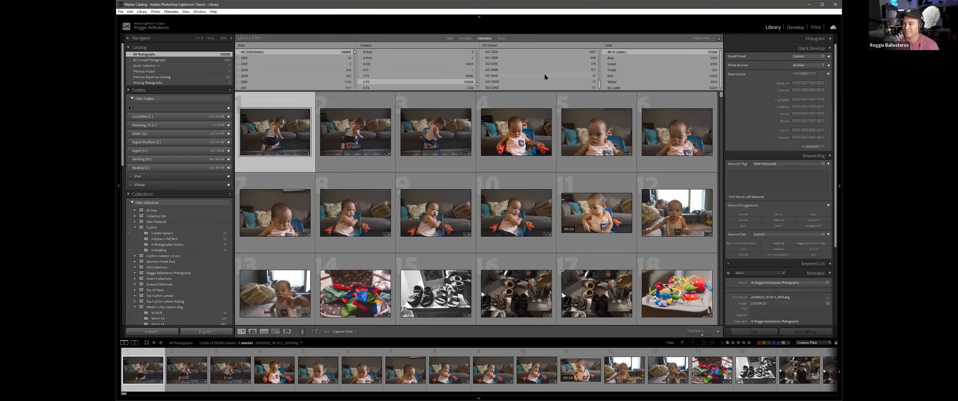
scroll(542, 82, up, 1)
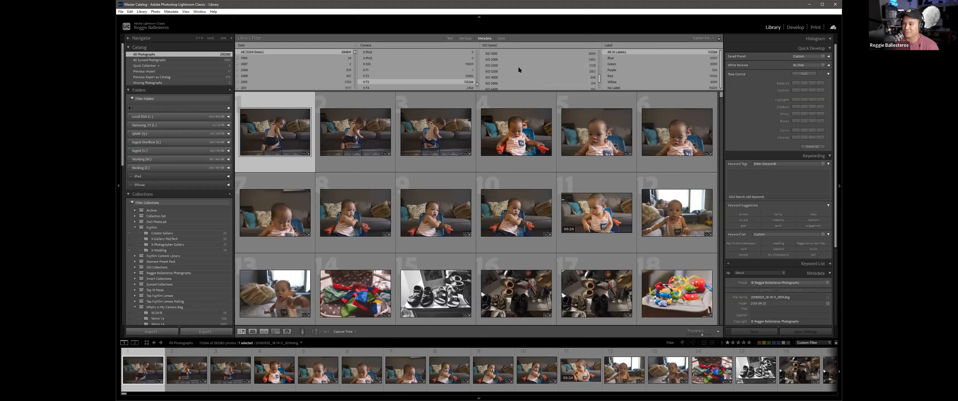
scroll(530, 68, down, 1)
scroll(530, 68, up, 4)
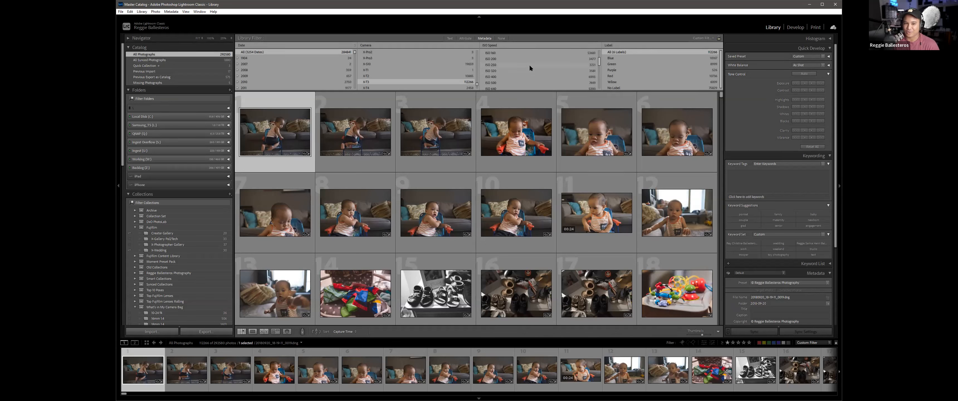
scroll(533, 66, up, 1)
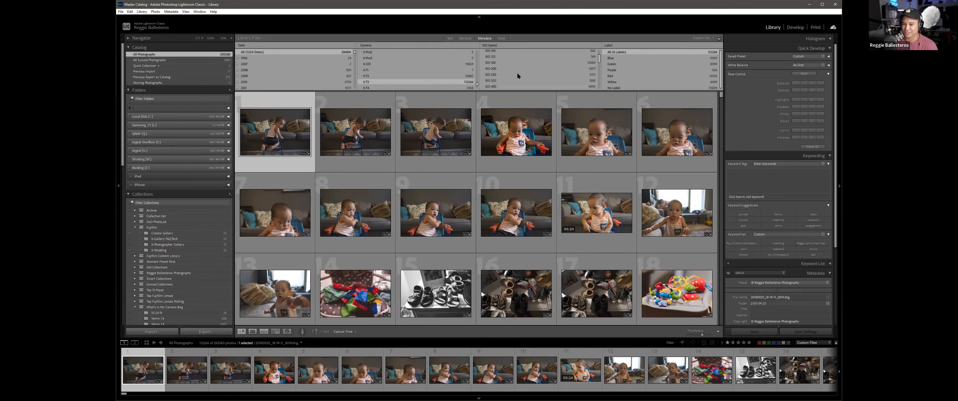
scroll(479, 176, down, 5)
scroll(476, 169, up, 5)
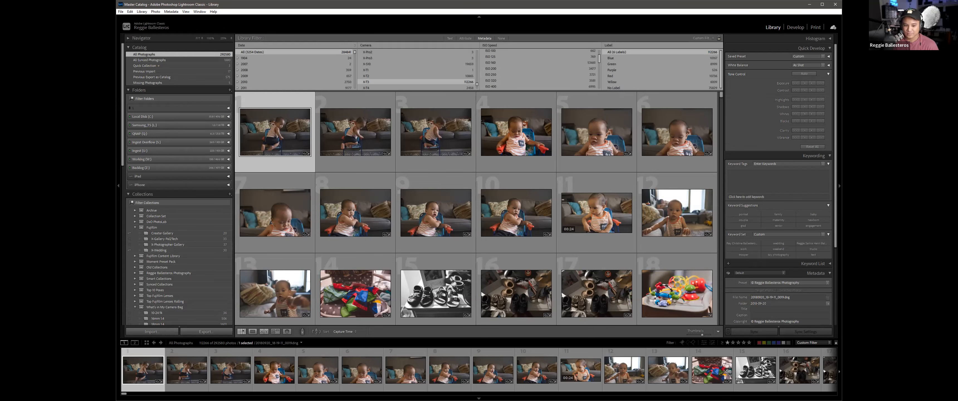
Step: Open the Quick Collection and remove the color photo of the large spreading tree from it
click(186, 66)
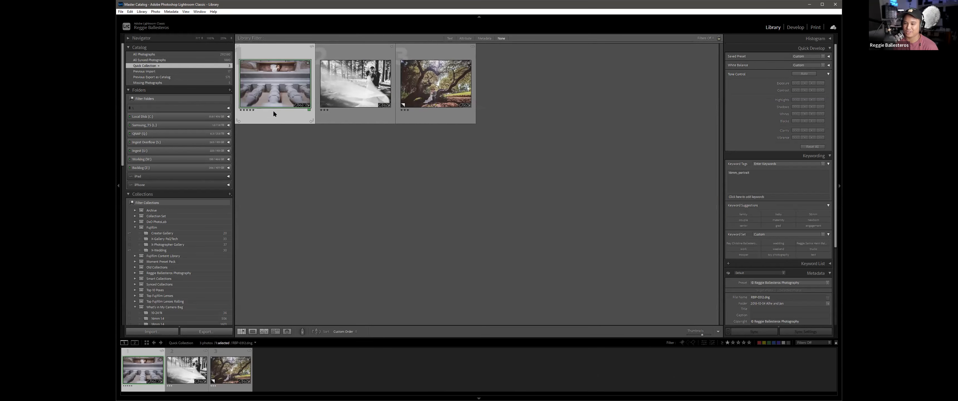
key(Left)
key(b)
key(Left)
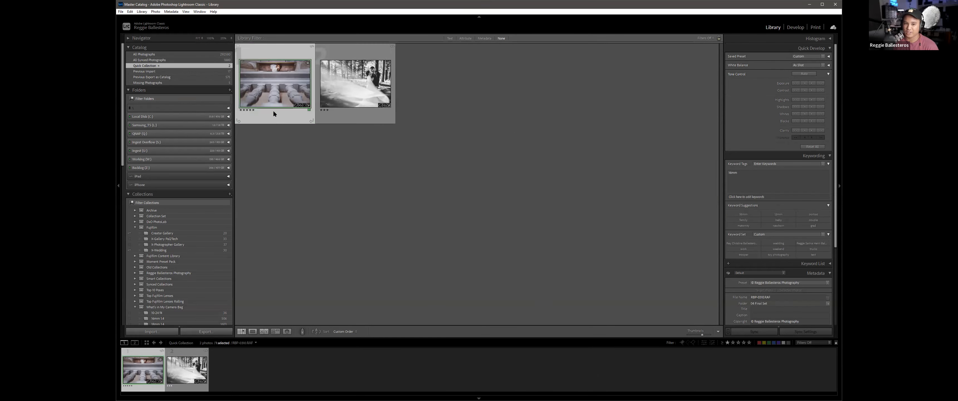
Step: Create a virtual copy of the black-and-white bridal veil photo and dismiss the Lightroom sync notice
key(shift+Right)
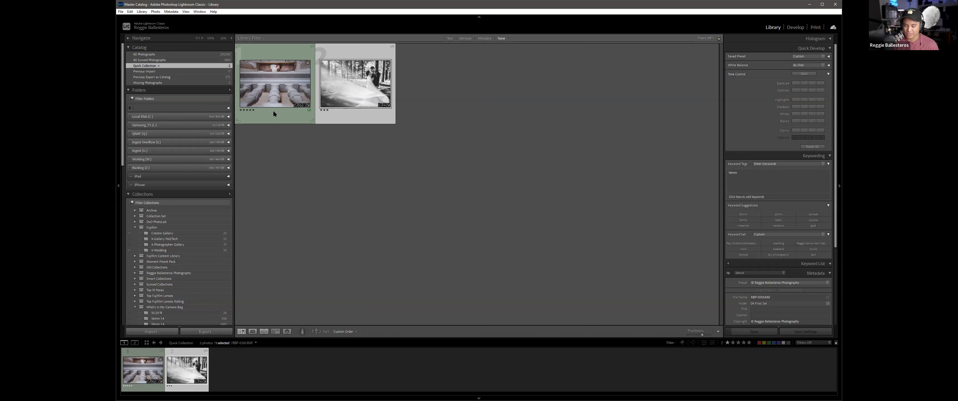
key(ctrl+apostrophe)
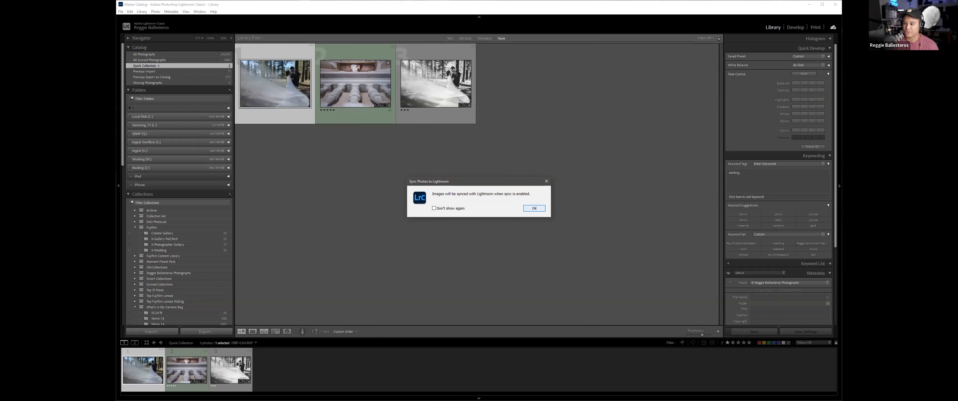
key(Return)
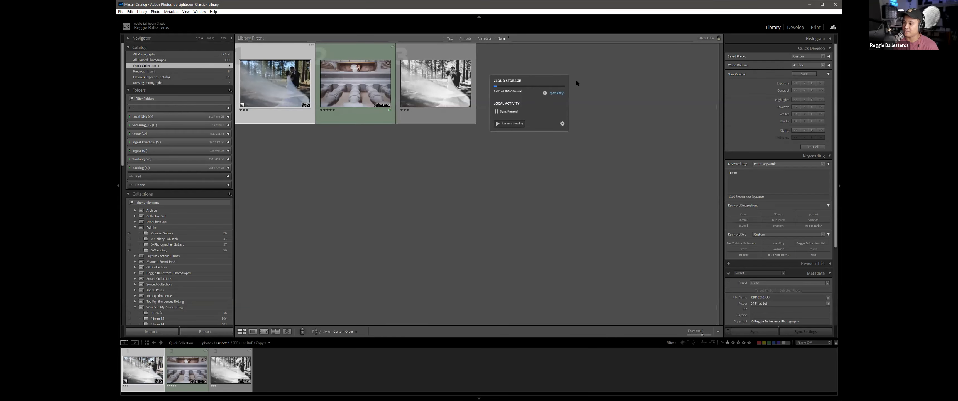
Step: Apply the Embarcadero_Bold Portraits_Fujifilm X-T3 preset to the bridal veil virtual copy in Develop, compare before and after, and return to the grid
click(352, 90)
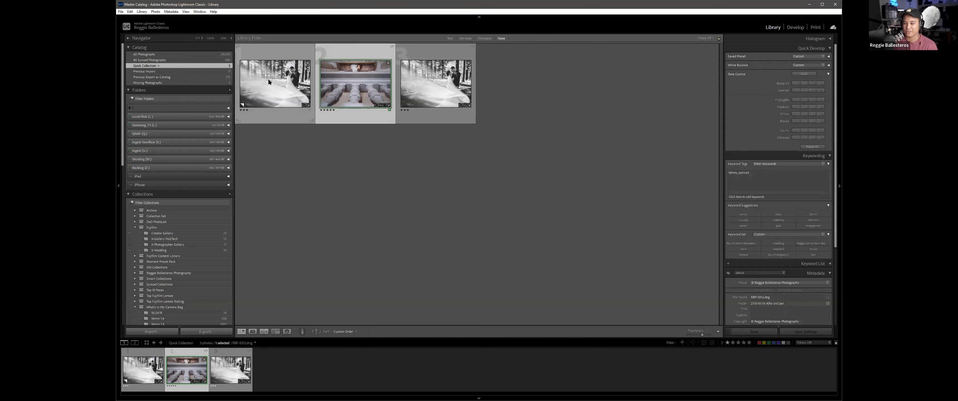
click(269, 88)
click(350, 69)
key(d)
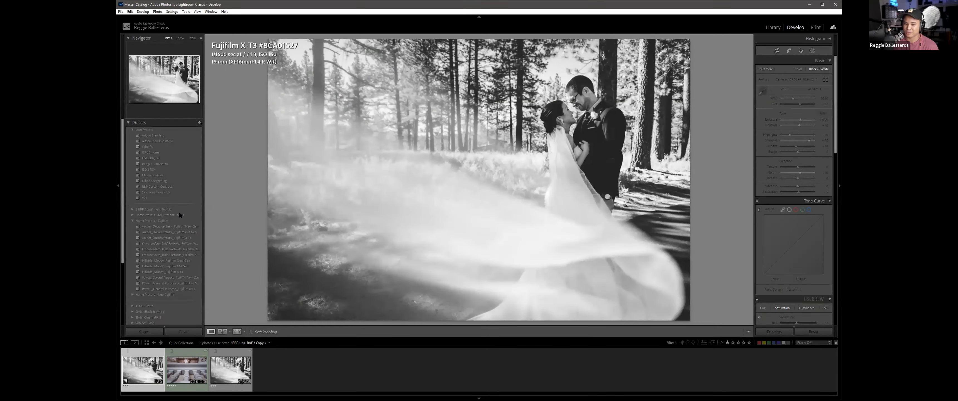
click(171, 255)
key(backslash)
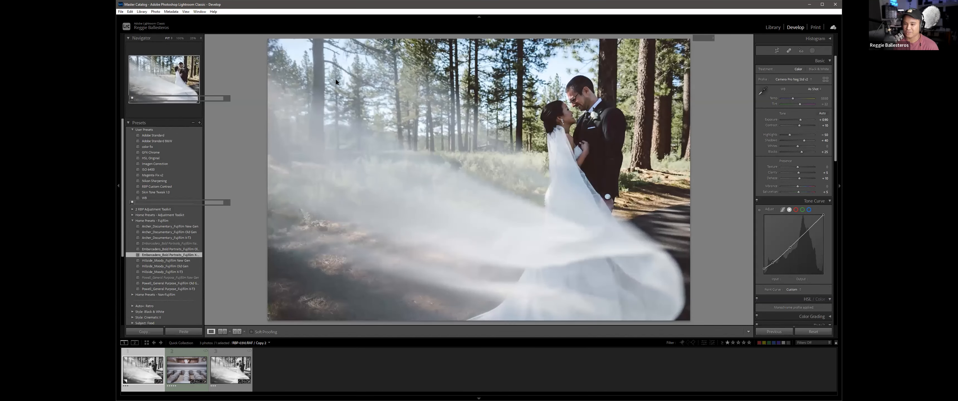
key(g)
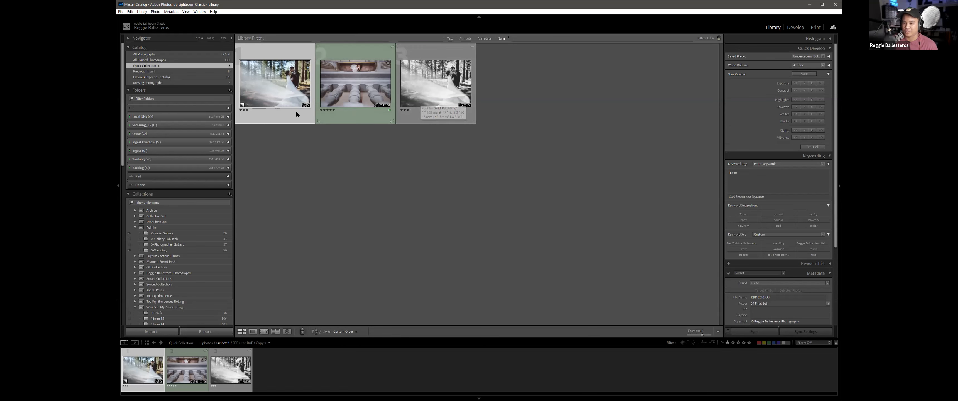
Step: Set the crop of the color bridal veil virtual copy to a 1 x 1 square in Develop
key(d)
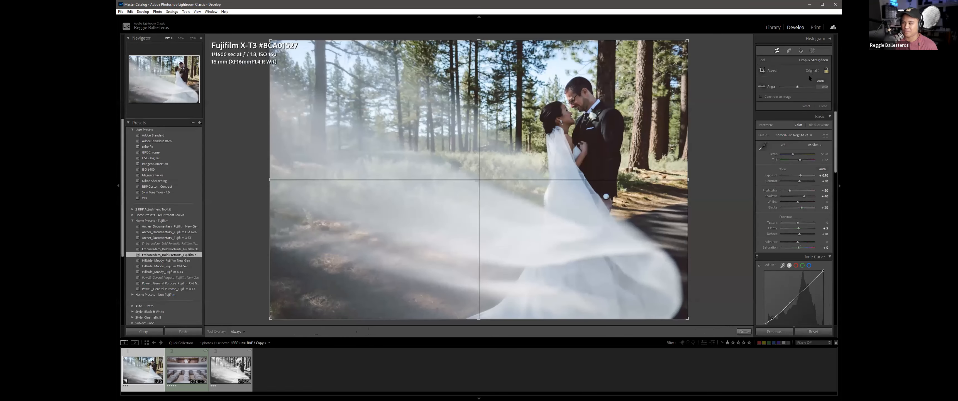
click(808, 74)
click(789, 96)
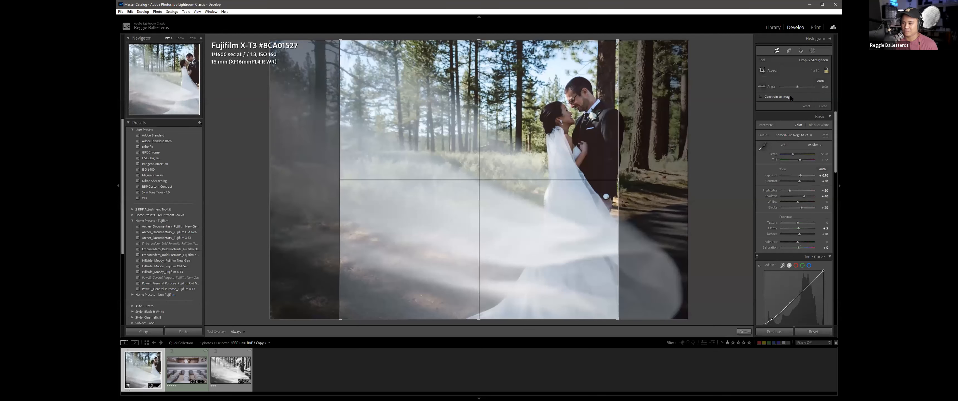
Step: Shift the photo under the square crop until its right edge meets the frame, bringing the couple nearer the center, and apply the crop
key(Left)
key(Left)
key(Left)
key(Left)
key(Left)
key(Left)
key(Left)
key(Left)
key(Left)
key(Left)
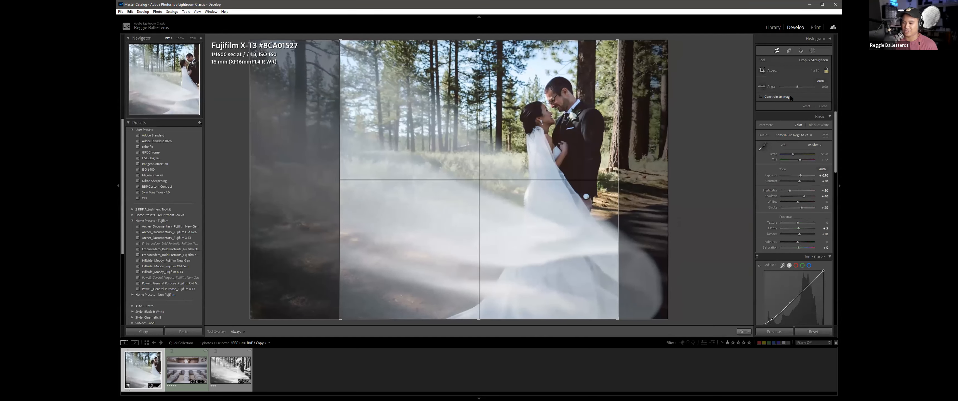
key(Left)
key(Left)
key(Left)
key(Left)
key(Left)
key(Left)
key(Left)
key(Left)
key(Left)
key(Left)
key(Left)
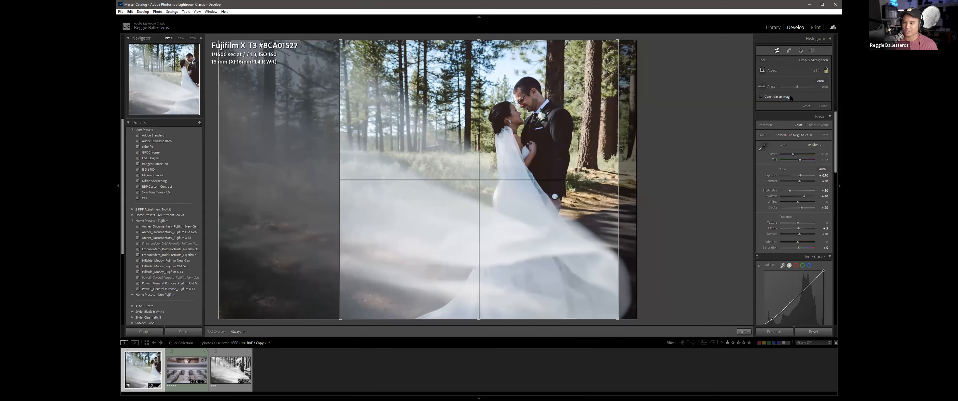
key(Left)
key(Left)
key(Left)
key(Left)
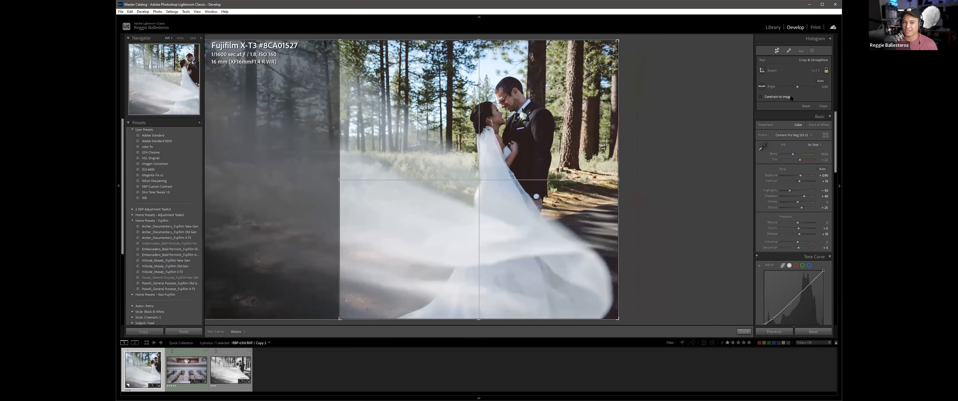
key(Return)
Step: Warm the square virtual copy's white balance, raise its exposure and shadows, and return to the grid
key(Up)
key(Up)
key(Up)
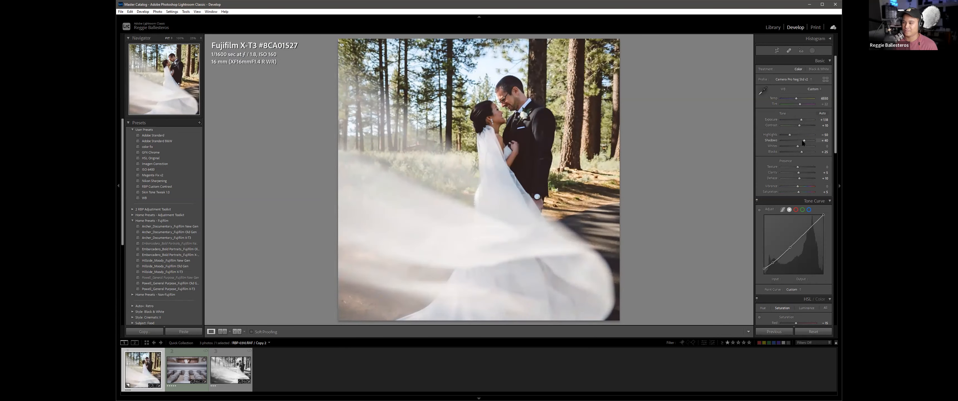
key(Up)
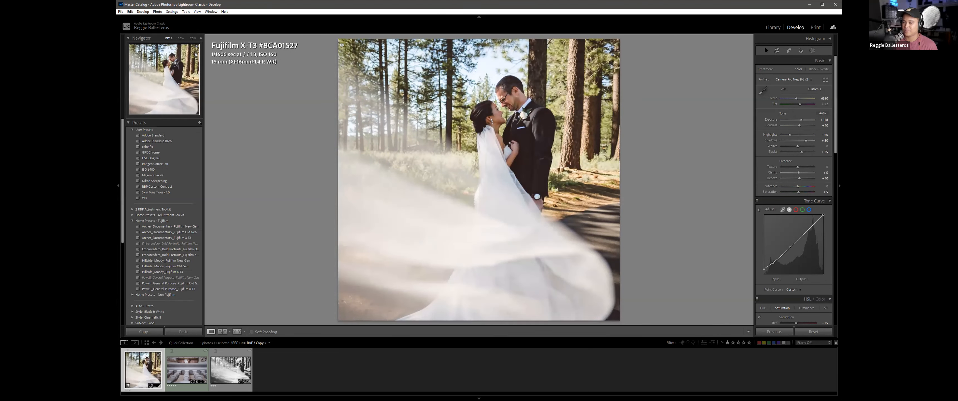
key(g)
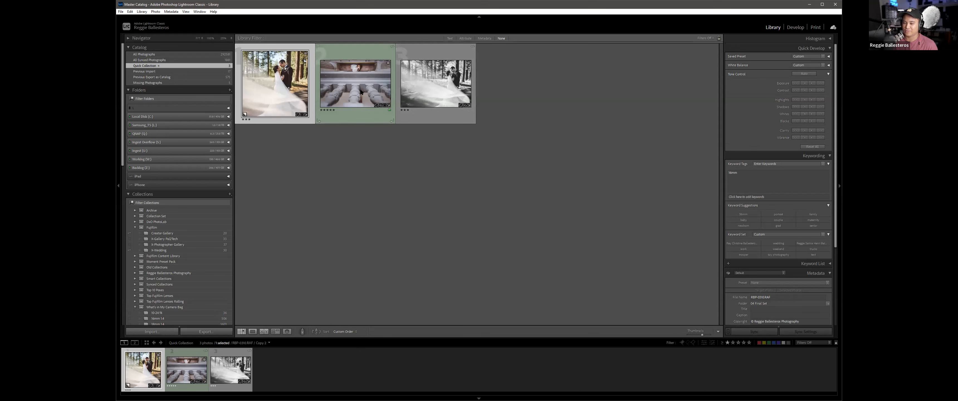
Step: Compare the square virtual copy in Loupe and Develop views, check its crop overlay, and return to the grid
mouse_move(360, 92)
key(e)
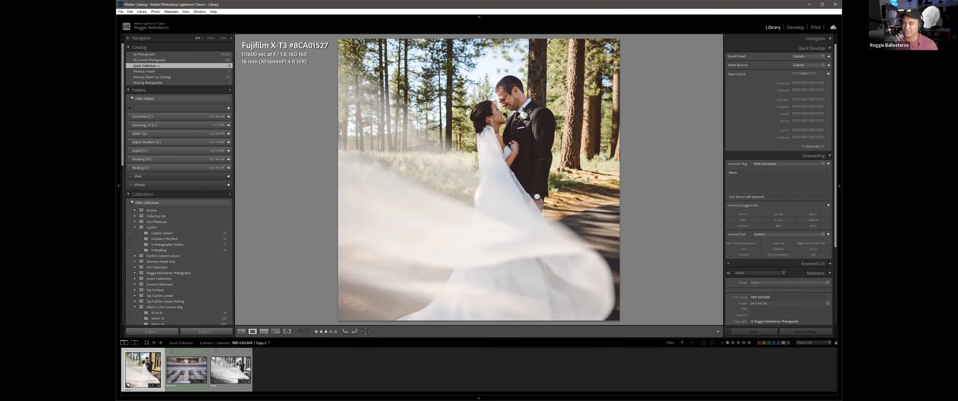
key(d)
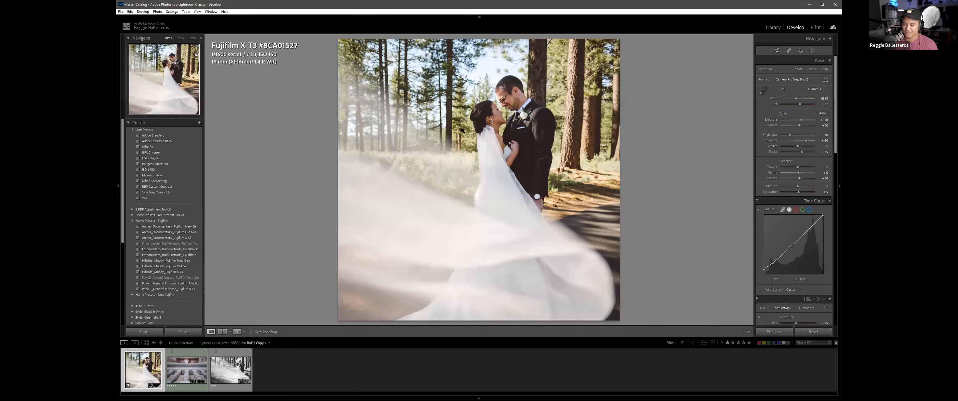
key(g)
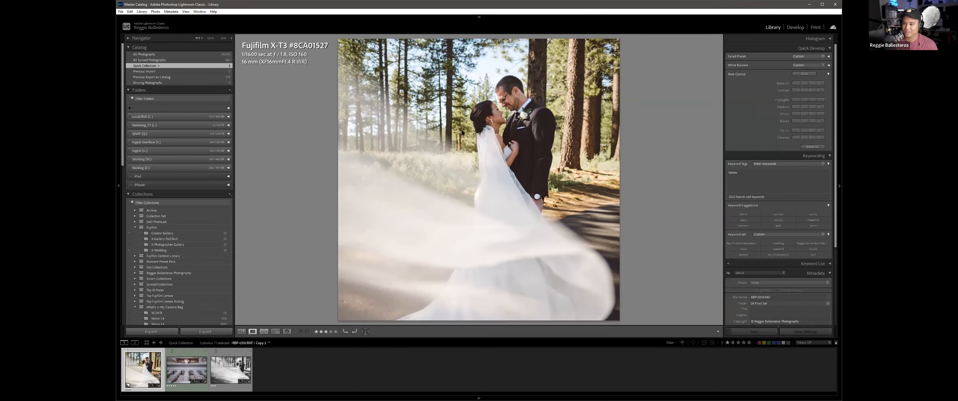
key(d)
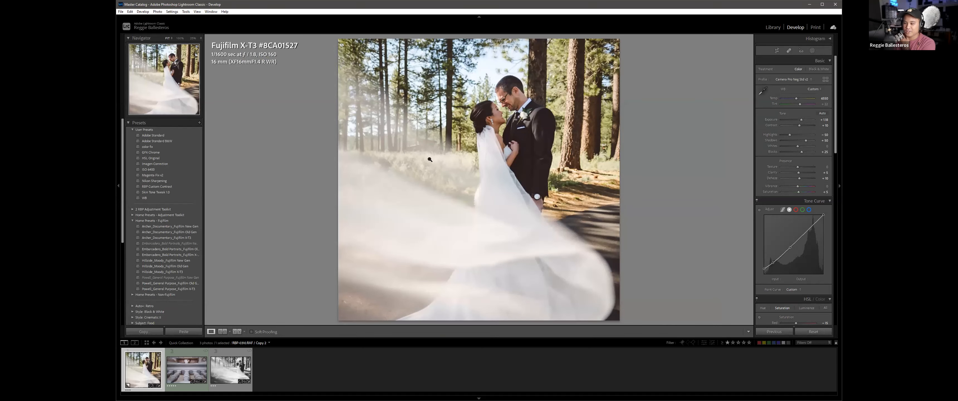
key(e)
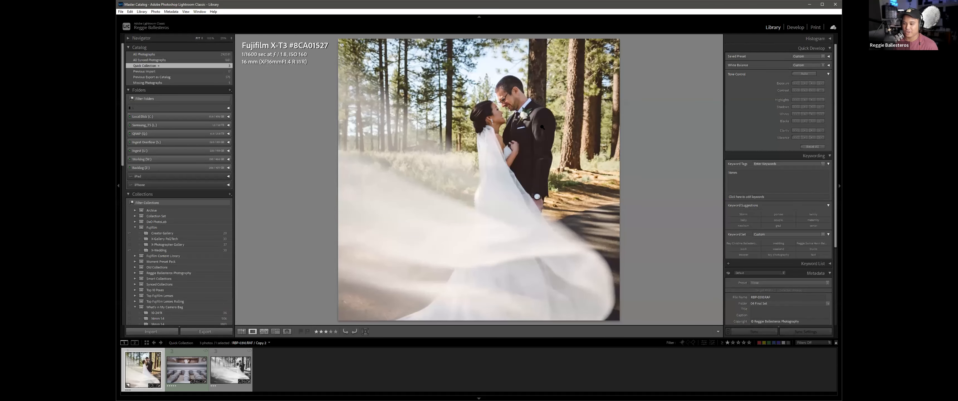
key(r)
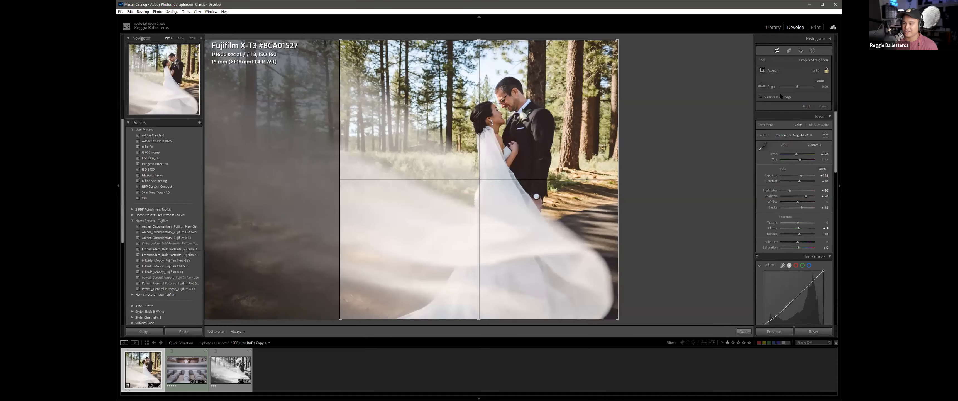
key(r)
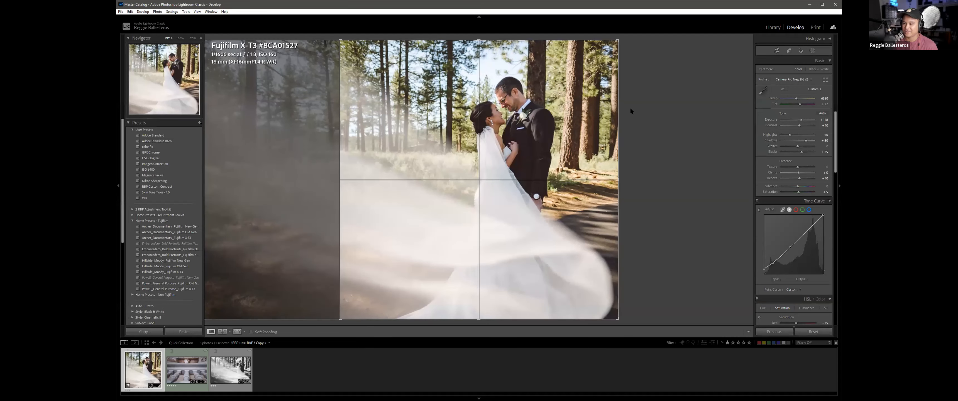
key(g)
Step: Clear the photo selection, look through the collections list, and select the square virtual copy again
click(474, 136)
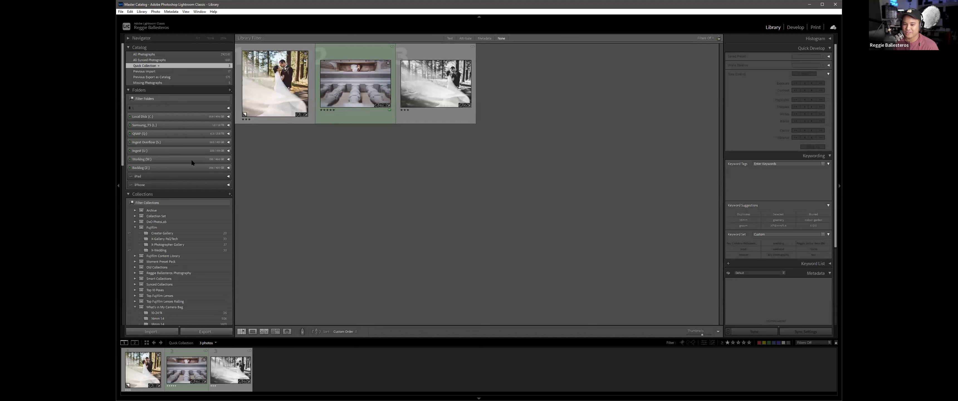
scroll(191, 162, down, 3)
scroll(191, 163, down, 2)
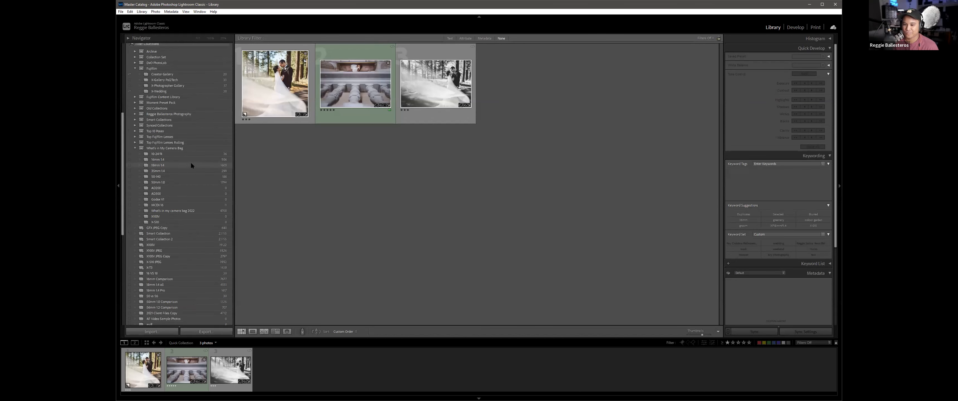
scroll(191, 162, up, 3)
click(276, 90)
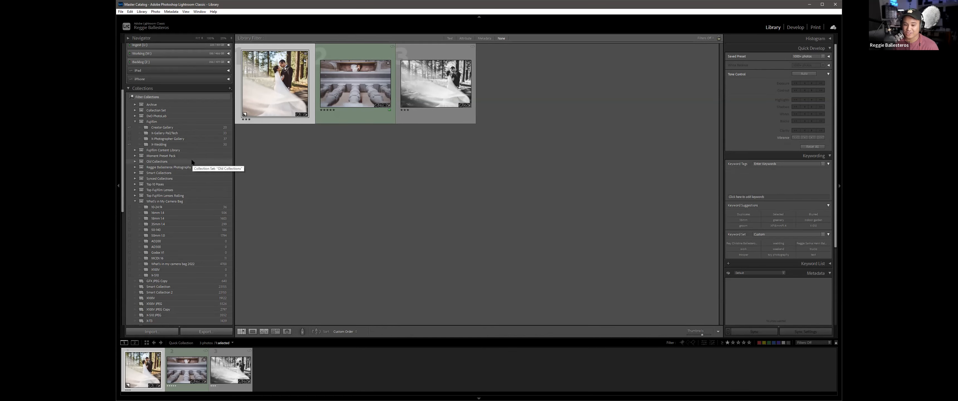
scroll(191, 162, up, 5)
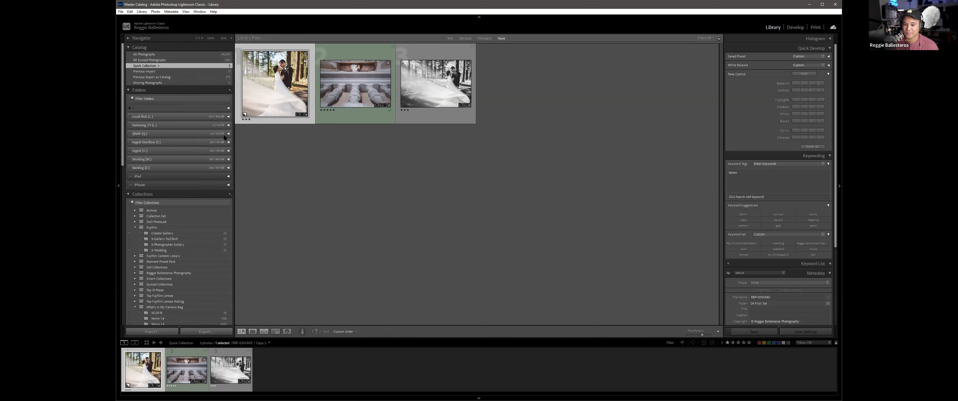
Step: Expand the QNAP drive's archive, collapse the older year folders, and open the 04 Set folder of the November 2021 shoot
click(228, 134)
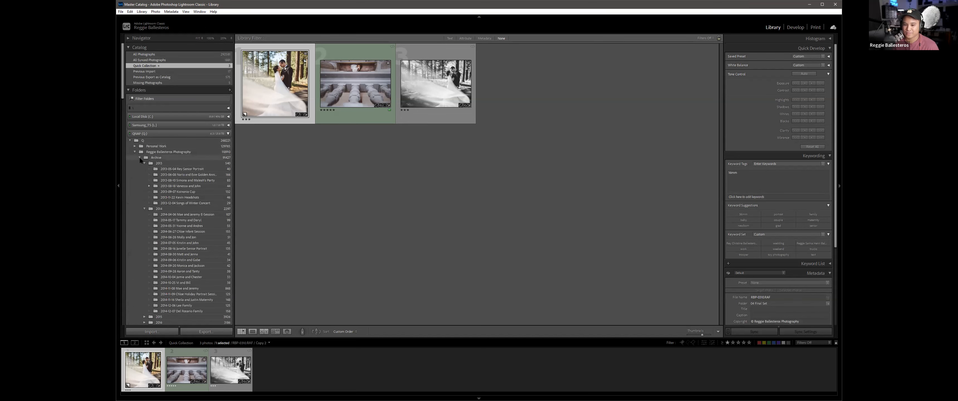
click(139, 158)
click(138, 157)
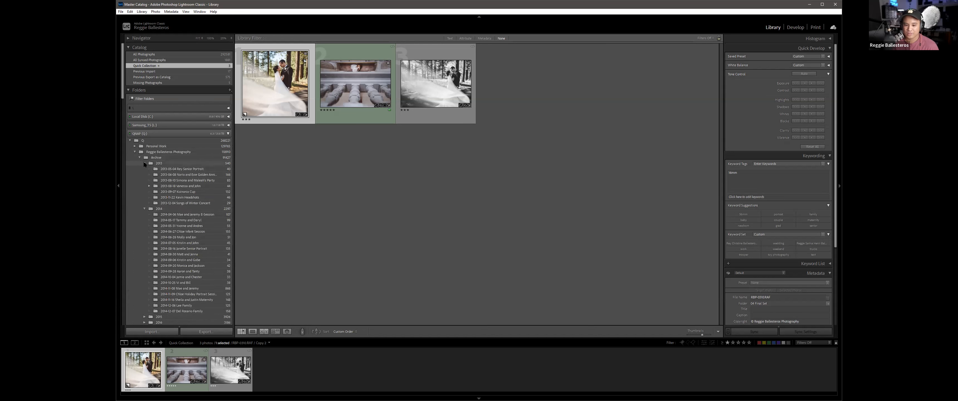
click(143, 169)
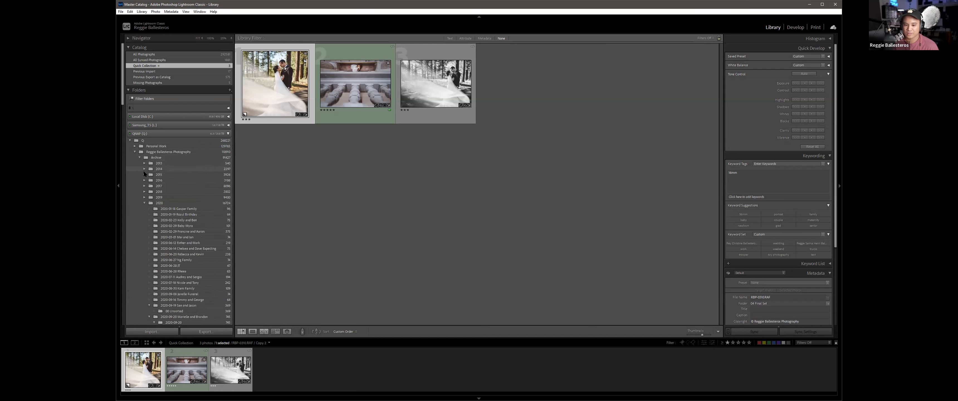
click(143, 203)
scroll(142, 203, down, 3)
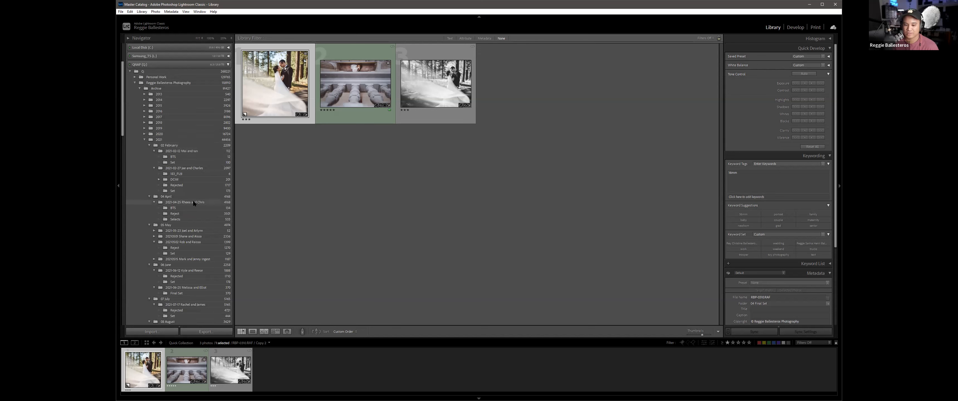
scroll(193, 204, down, 6)
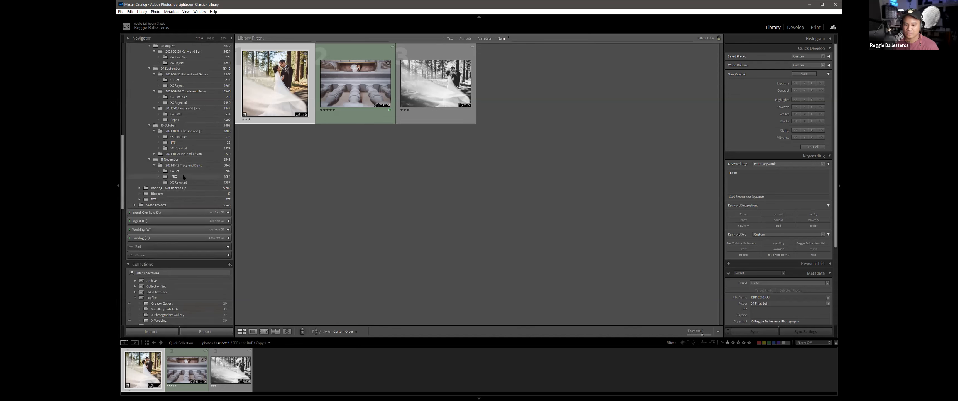
click(182, 171)
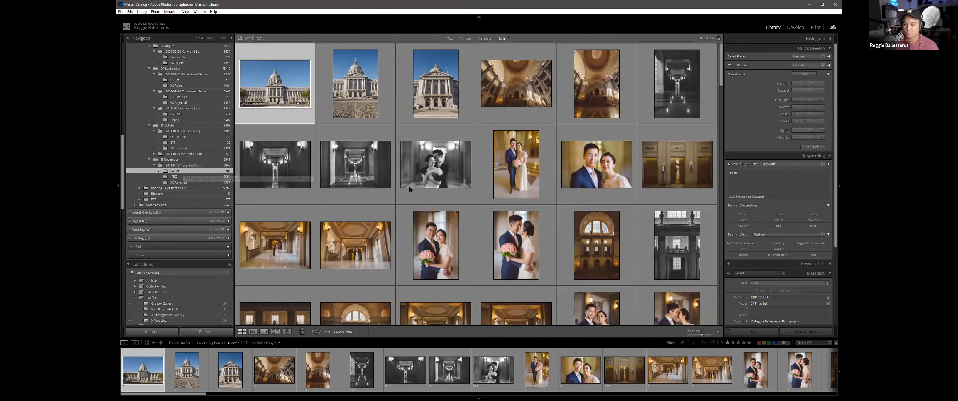
Step: Find the stacked greenhouse photo of the couple, preview it in Loupe view, and expand its stack in the grid
scroll(407, 185, down, 10)
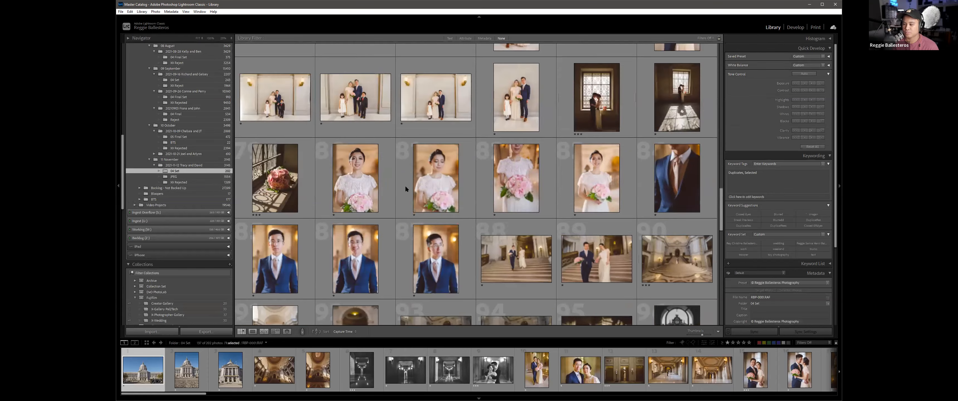
scroll(405, 189, down, 8)
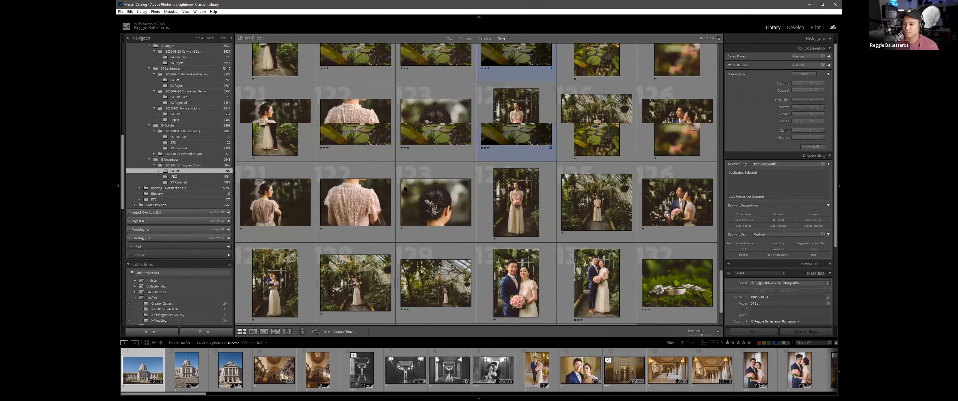
scroll(404, 189, down, 3)
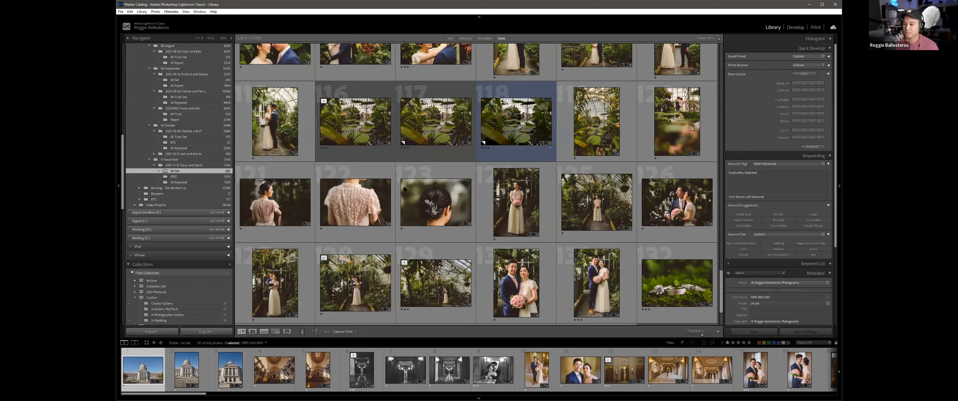
double_click(346, 209)
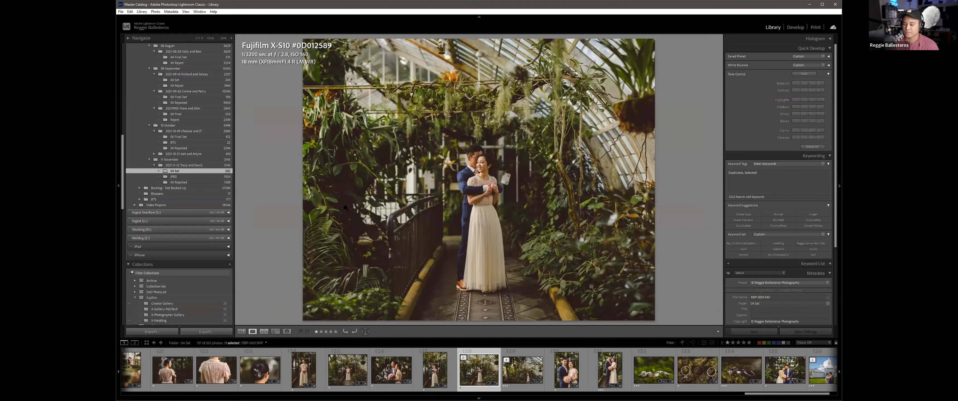
double_click(345, 208)
key(s)
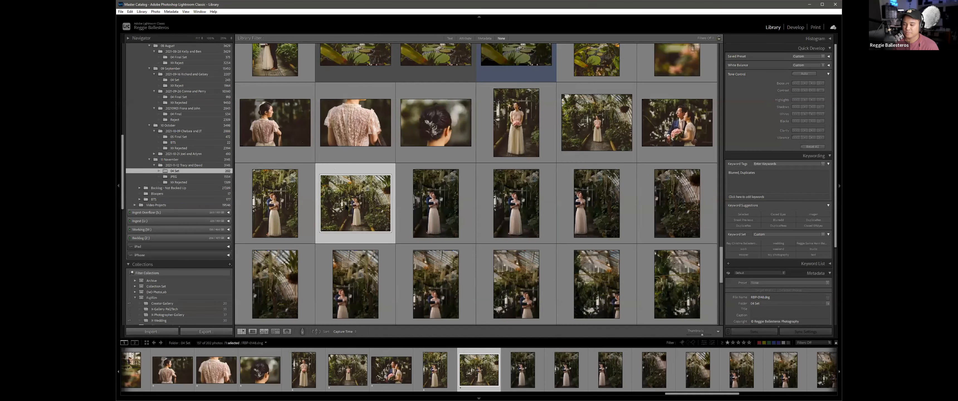
Step: Select every photo in the expanded greenhouse stack through its last frame, and check the available stacking commands
scroll(348, 204, down, 1)
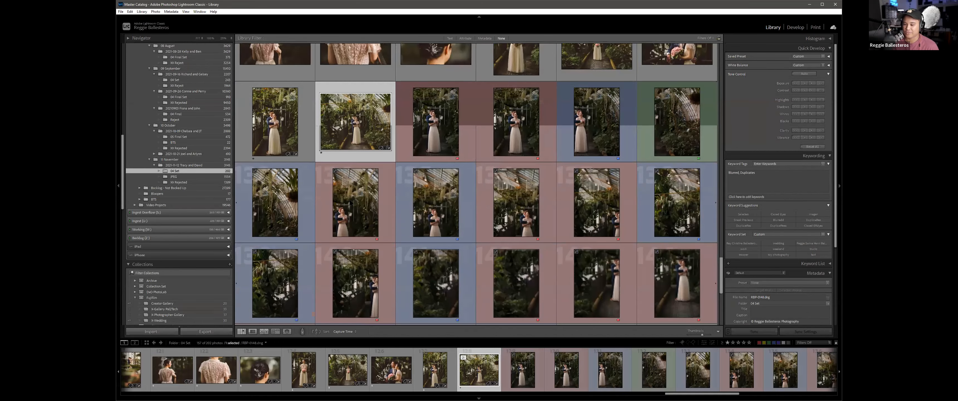
scroll(349, 204, down, 2)
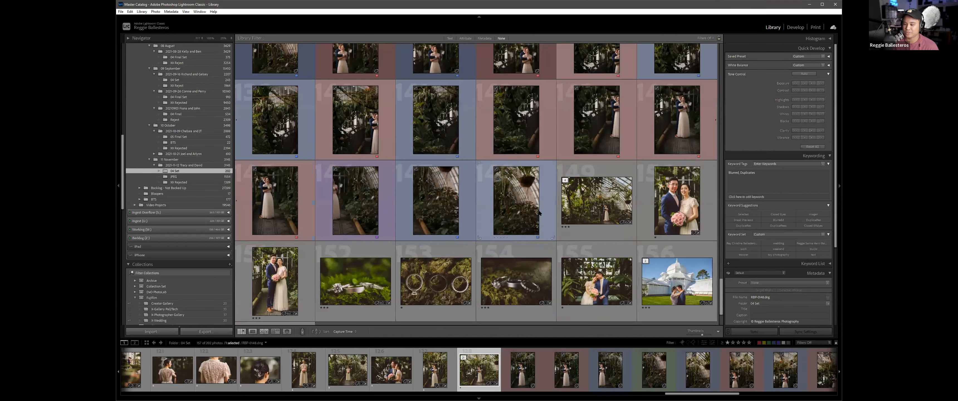
shift+click(484, 201)
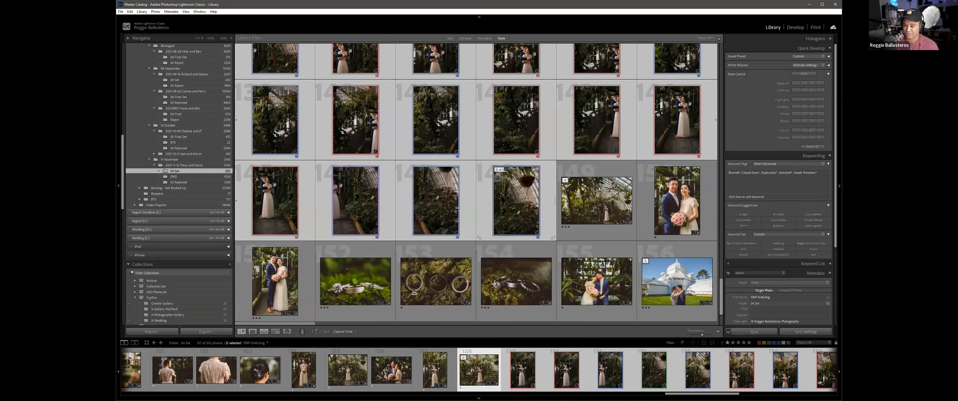
right_click(502, 198)
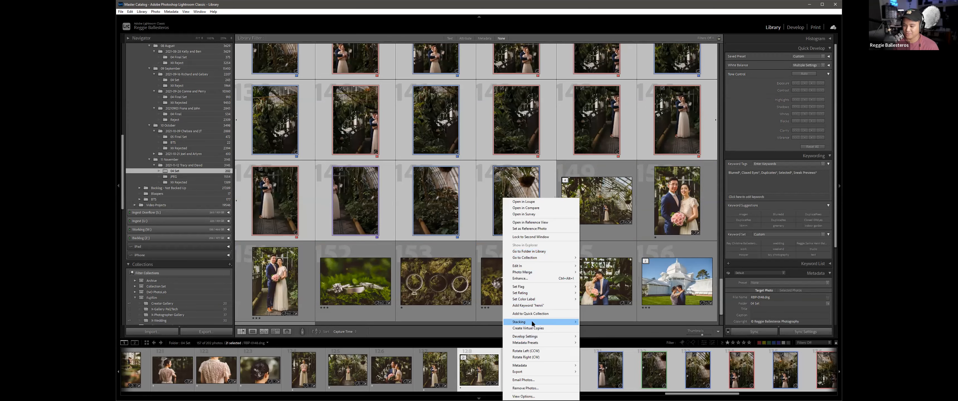
click(516, 183)
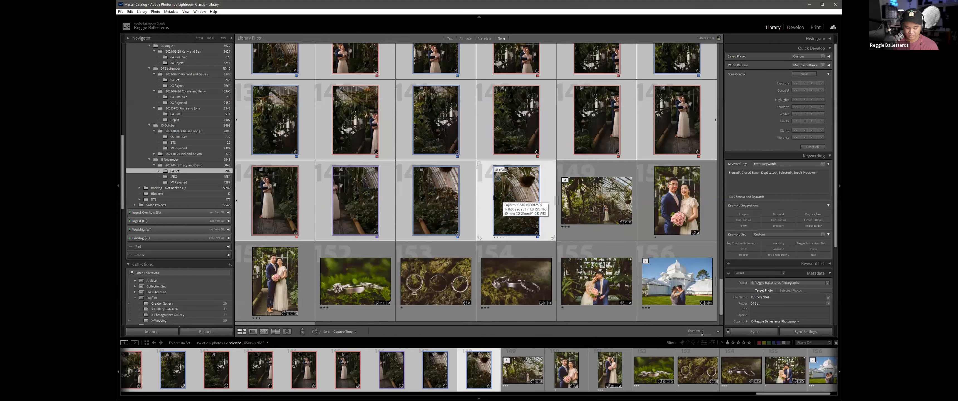
Step: Dismiss the save-metadata prompt, return to the start of the greenhouse stack, and check the Stacking commands for the selected photos
key(ctrl+s)
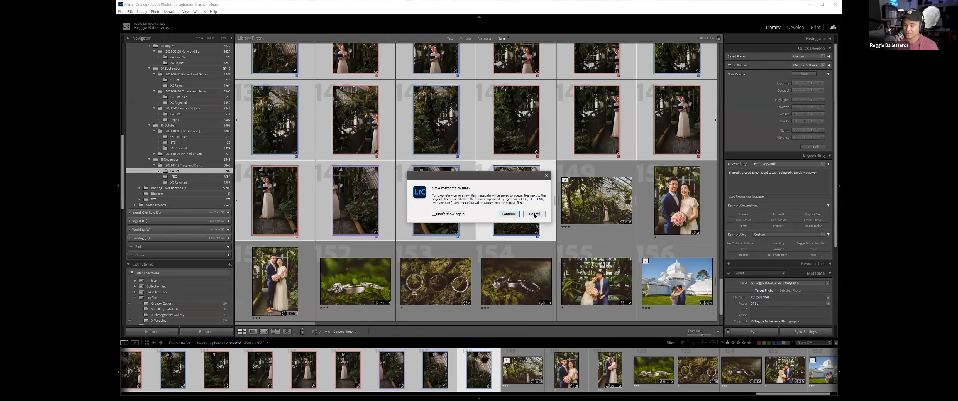
click(534, 214)
scroll(458, 201, up, 2)
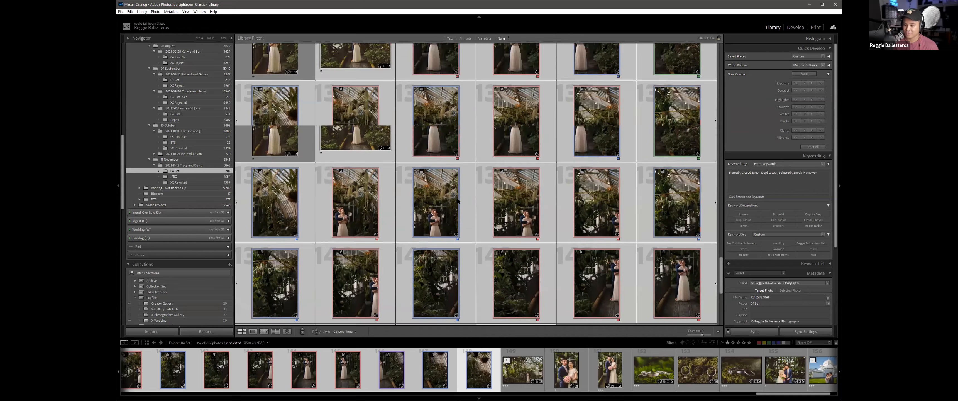
scroll(458, 201, up, 3)
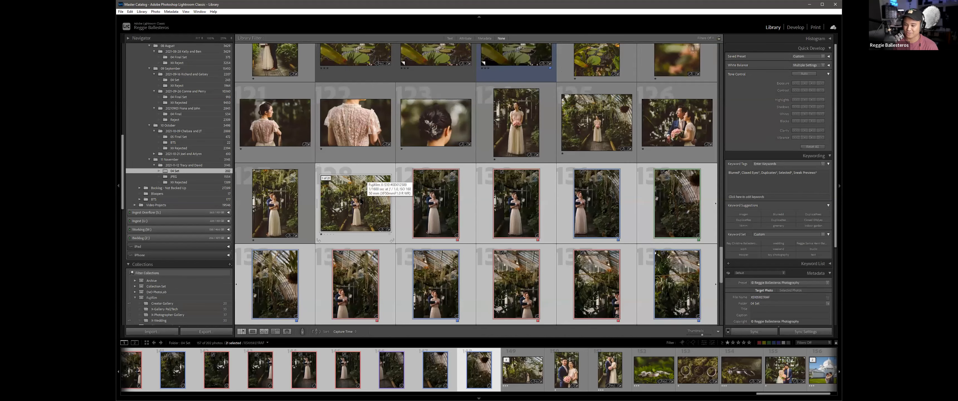
click(131, 12)
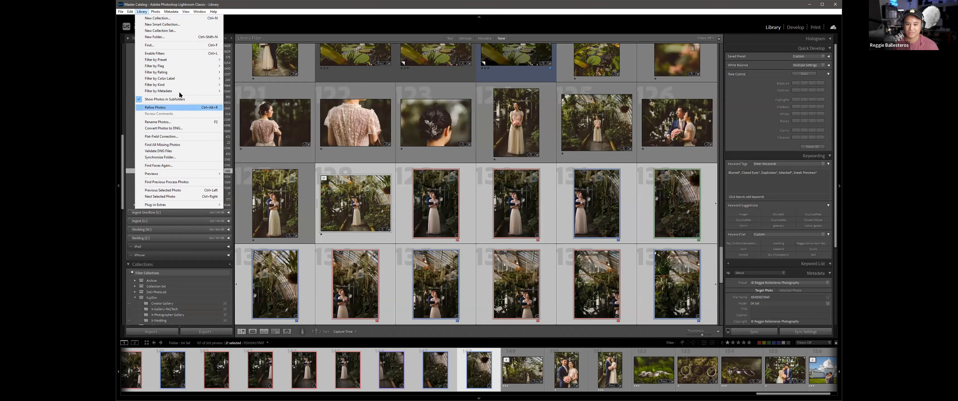
mouse_move(155, 11)
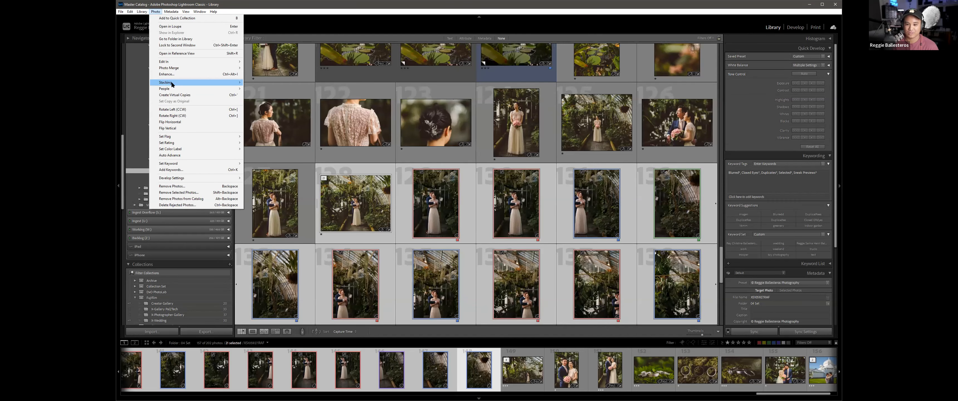
mouse_move(171, 82)
click(363, 234)
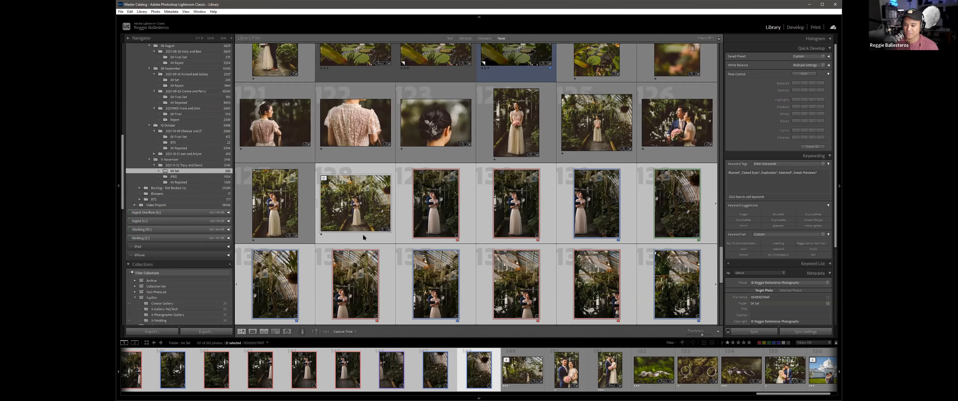
Step: Select the expanded greenhouse stack from its cover photo through its last frame
click(363, 236)
scroll(372, 234, down, 4)
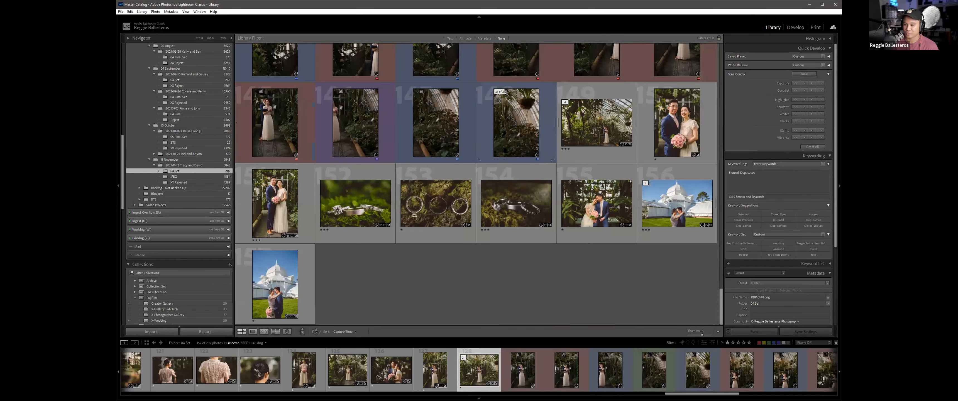
shift+click(479, 159)
scroll(479, 159, up, 2)
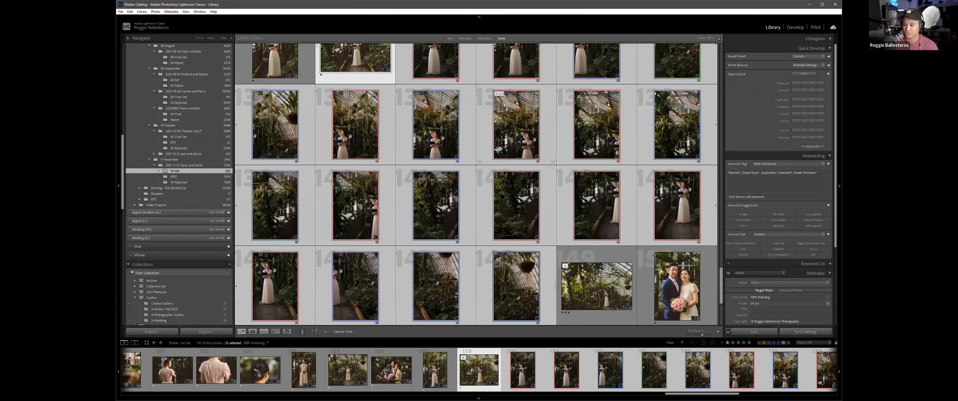
scroll(480, 160, up, 1)
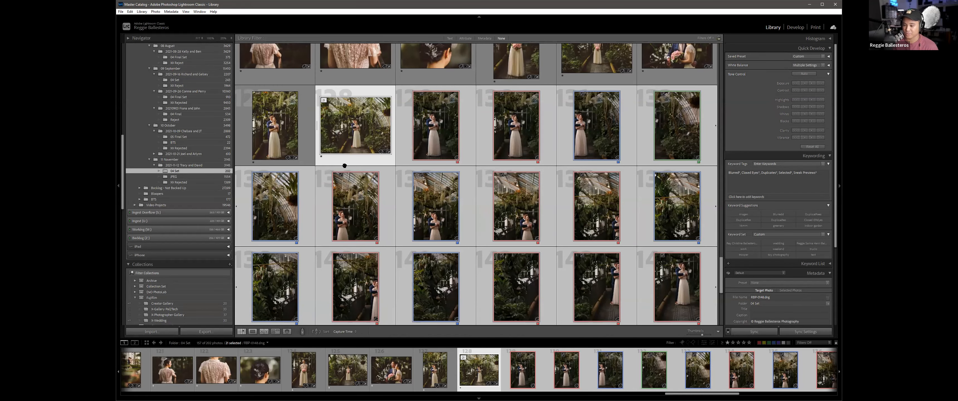
Step: Select only the greenhouse stack's cover photo, toggle the stack between collapsed and expanded, and leave it collapsed
click(359, 162)
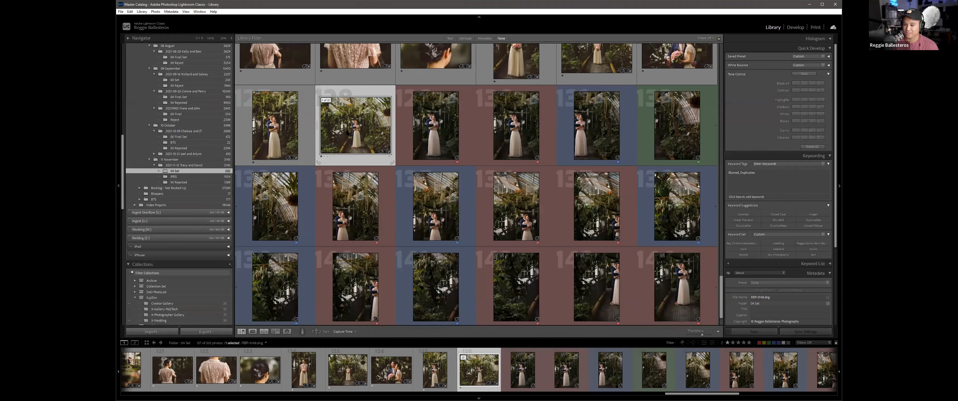
key(s)
scroll(360, 243, down, 1)
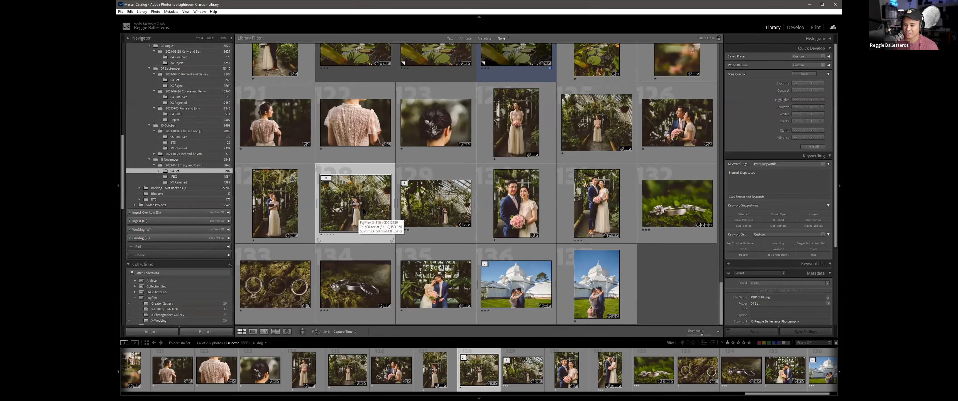
key(s)
scroll(386, 205, down, 4)
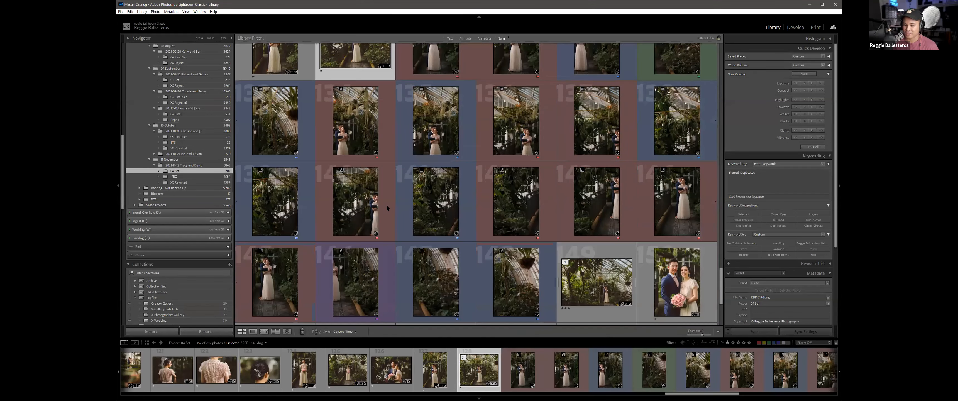
key(s)
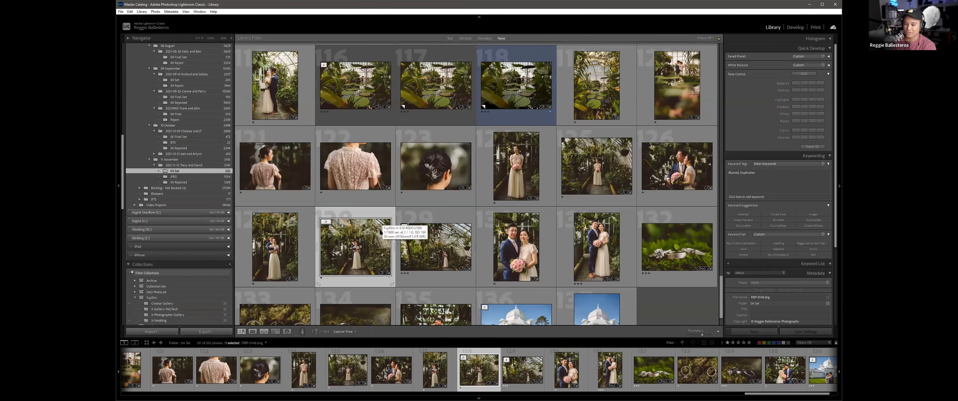
scroll(361, 223, down, 1)
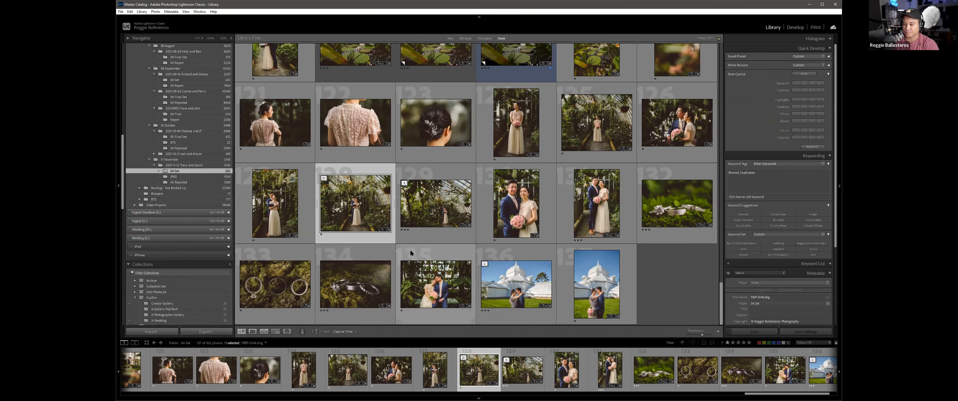
click(324, 179)
key(s)
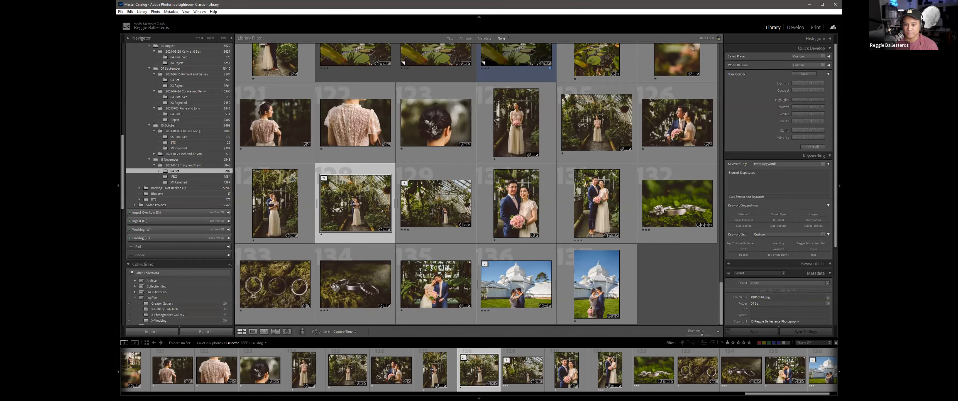
Step: Expand the Samsung drive's December 2021 wedding, including its Sorted and Culled folders, and open the 13 Reception Details folder
scroll(347, 178, up, 7)
scroll(346, 175, down, 7)
scroll(193, 176, down, 3)
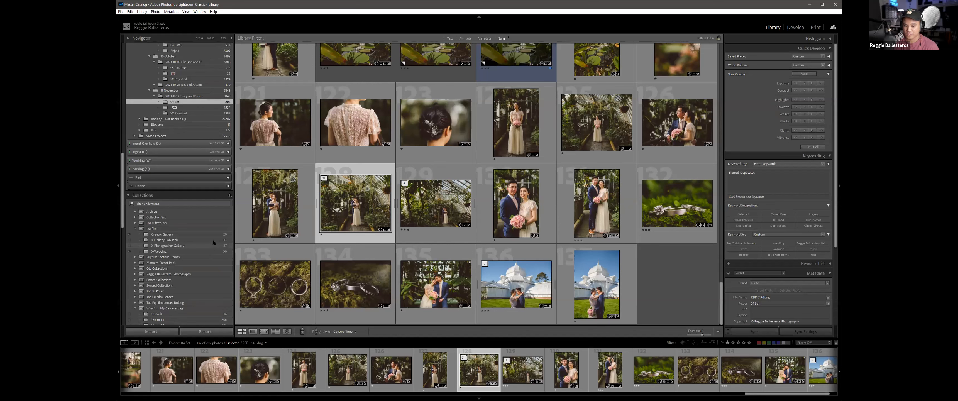
scroll(223, 171, up, 10)
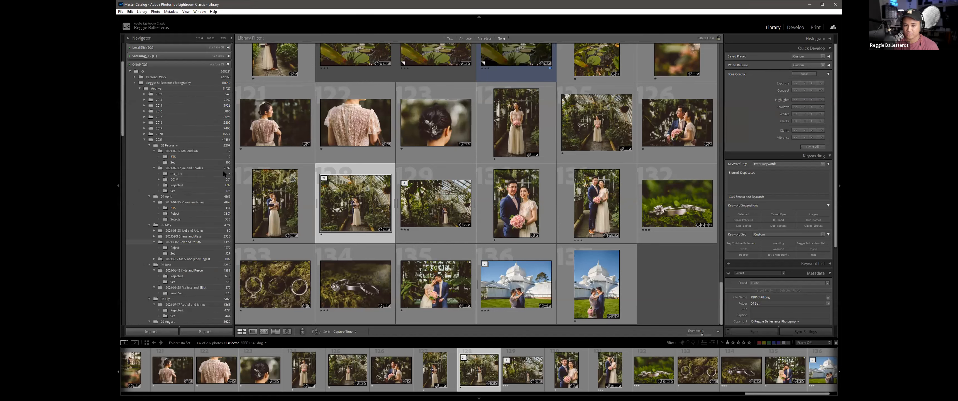
click(229, 56)
click(134, 74)
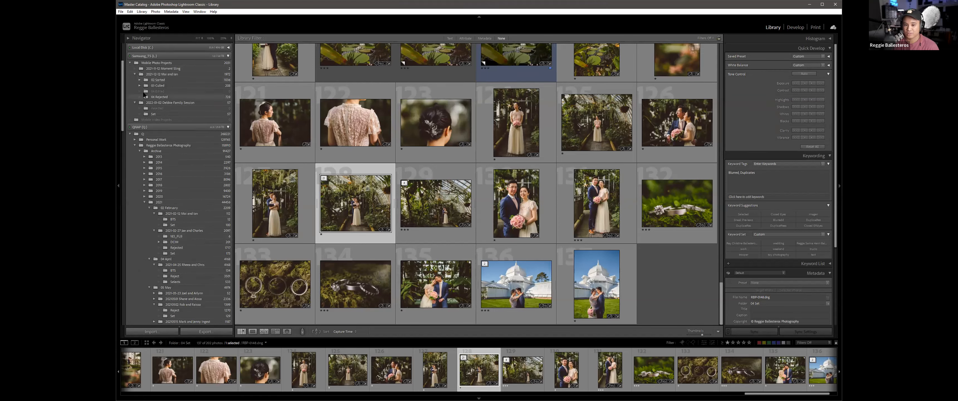
click(139, 86)
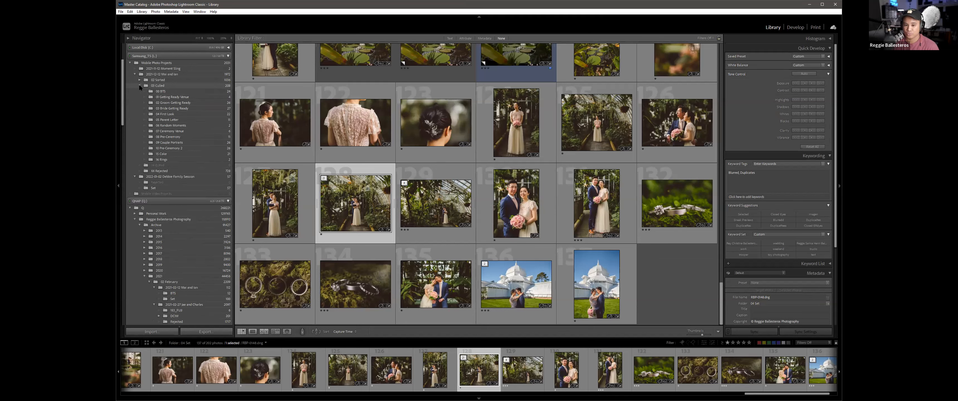
click(140, 80)
click(205, 97)
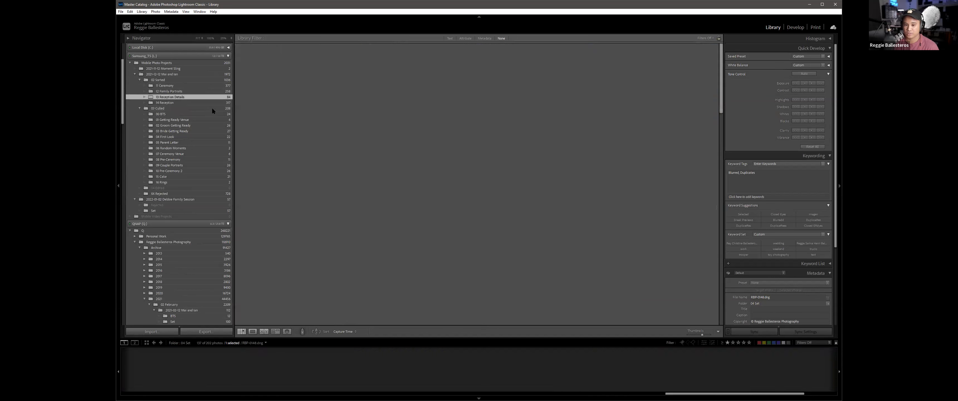
Step: Preview the first cake photo in Loupe view, flag it as a pick, remove the flag, and set it as rejected
double_click(285, 109)
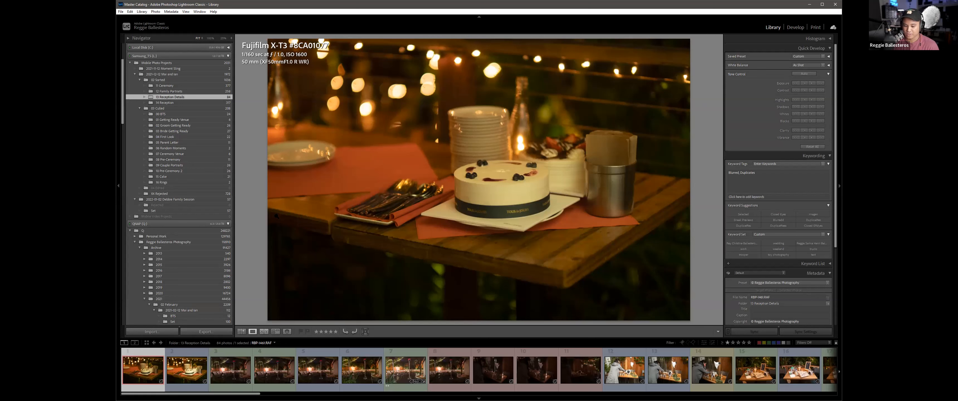
key(g)
key(p)
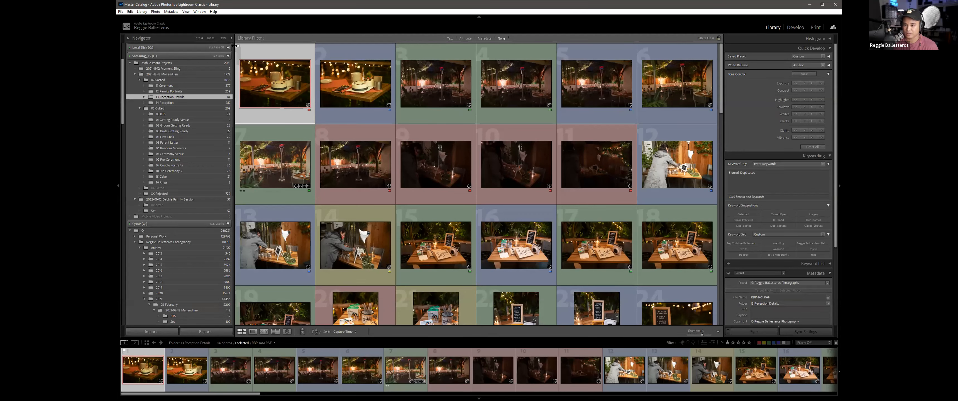
key(e)
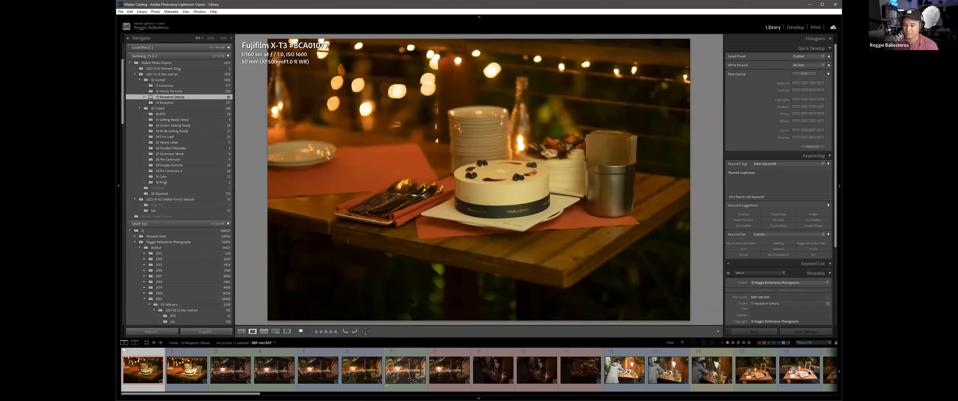
click(301, 332)
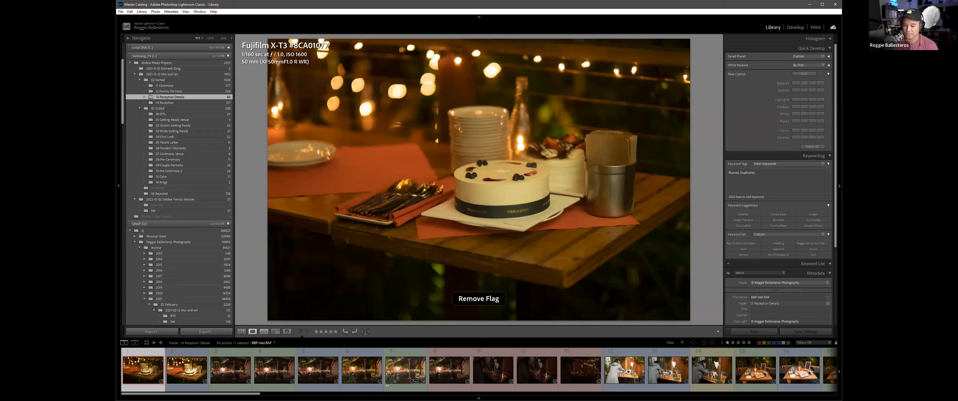
click(307, 332)
key(g)
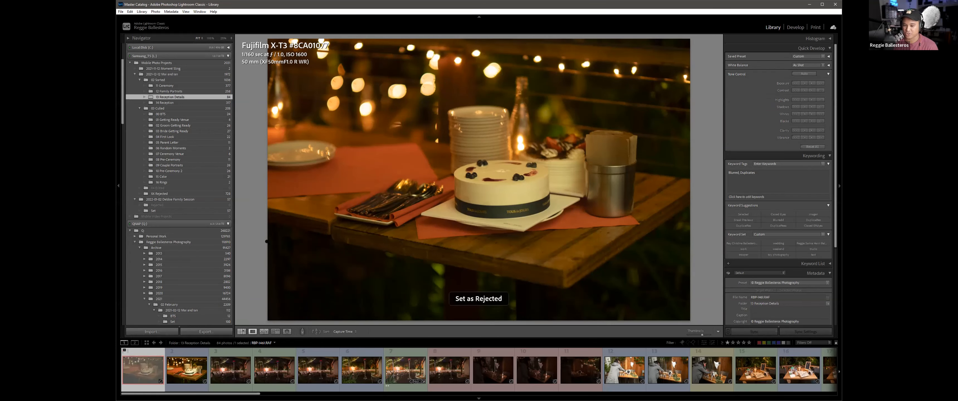
Step: Turn on auto-advance from the first cake photo and flag the first six photos in the grid as picks
click(358, 117)
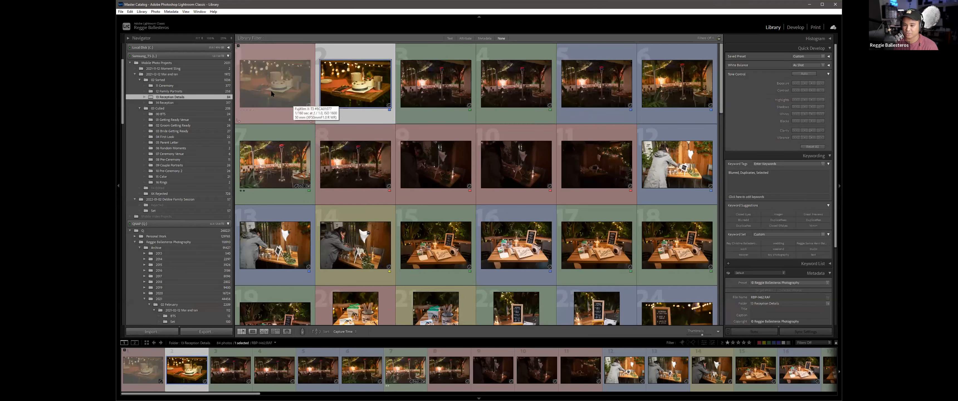
click(280, 88)
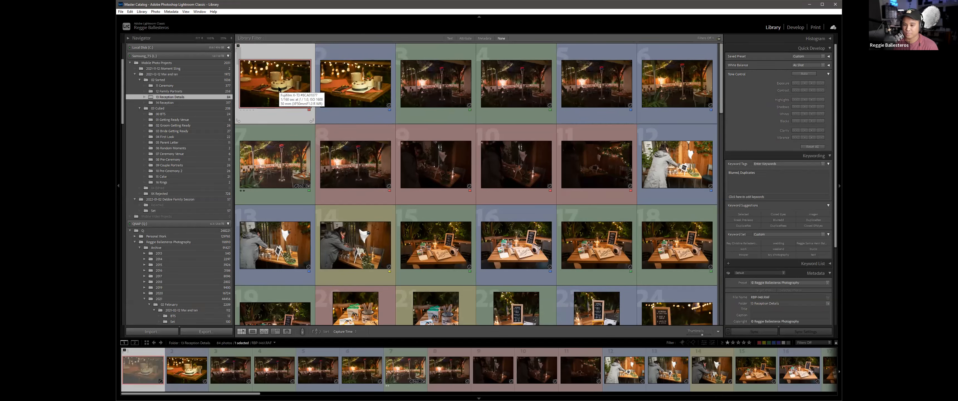
key(Caps_Lock)
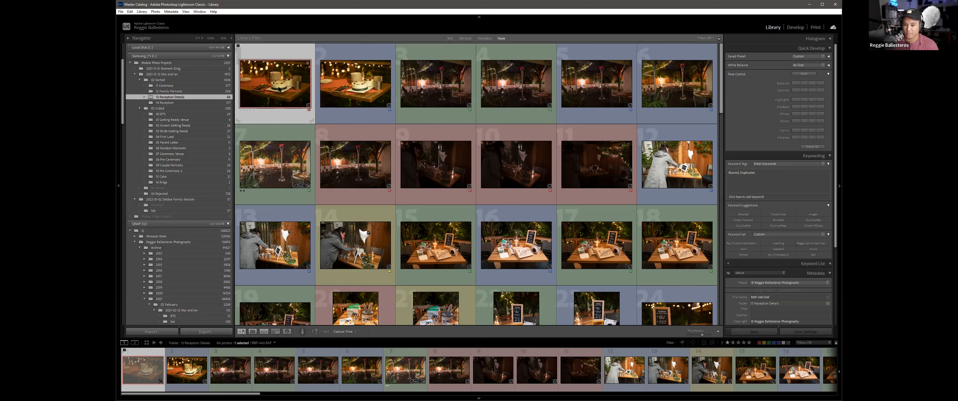
key(p)
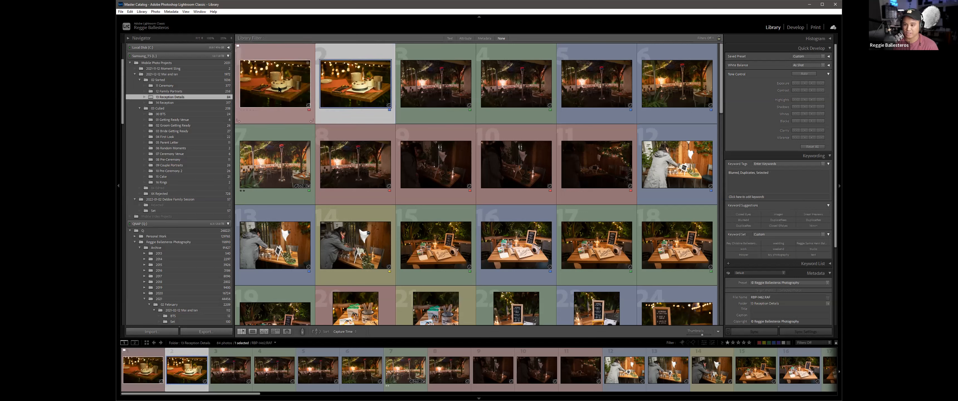
key(p)
key(p)
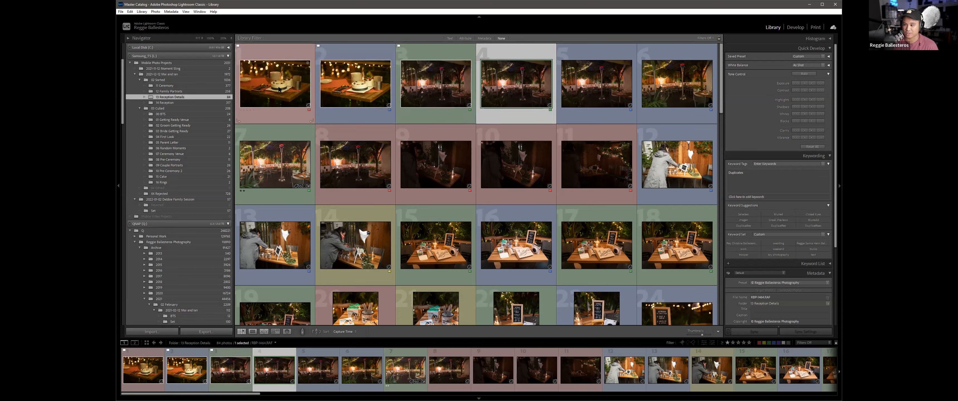
key(p)
key(p)
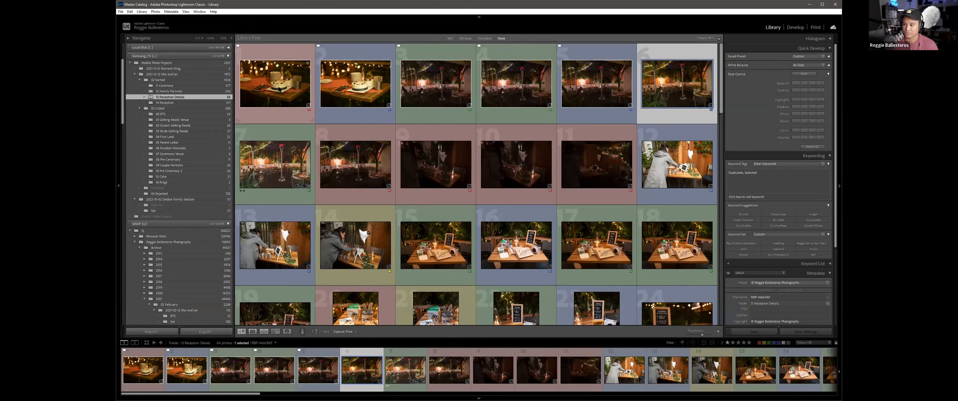
key(p)
Step: Reject the seventh photo, skip the eighth, and flag the ninth as a pick
key(x)
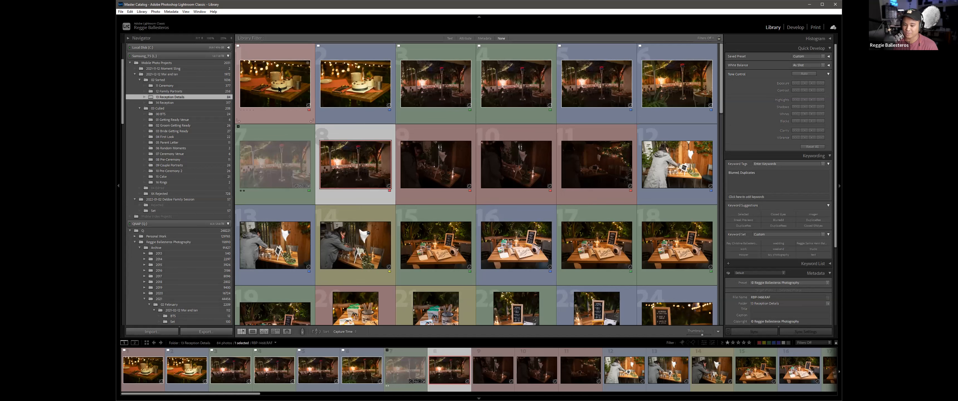
key(Right)
key(p)
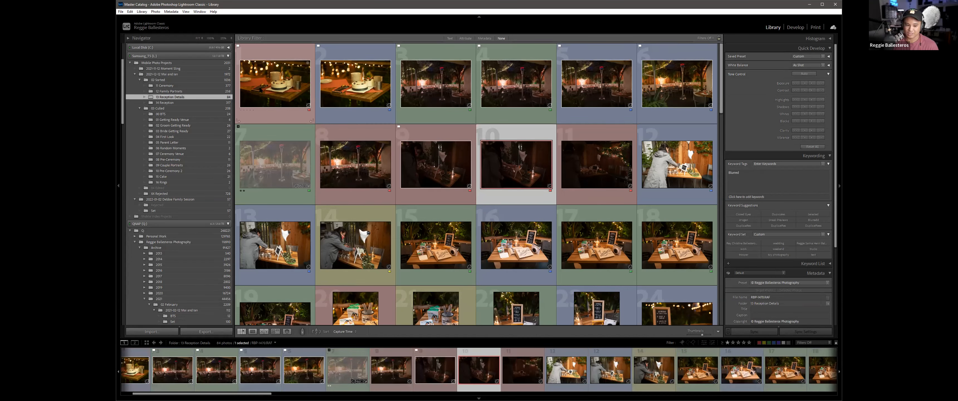
Step: Remove the flags from all photos in the folder, then view the first cake photo in Loupe and return to the grid
key(ctrl+a)
key(u)
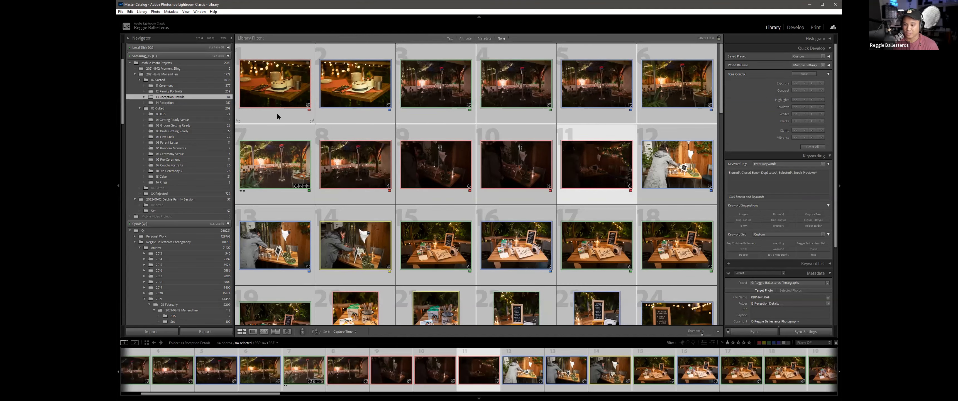
double_click(277, 113)
key(g)
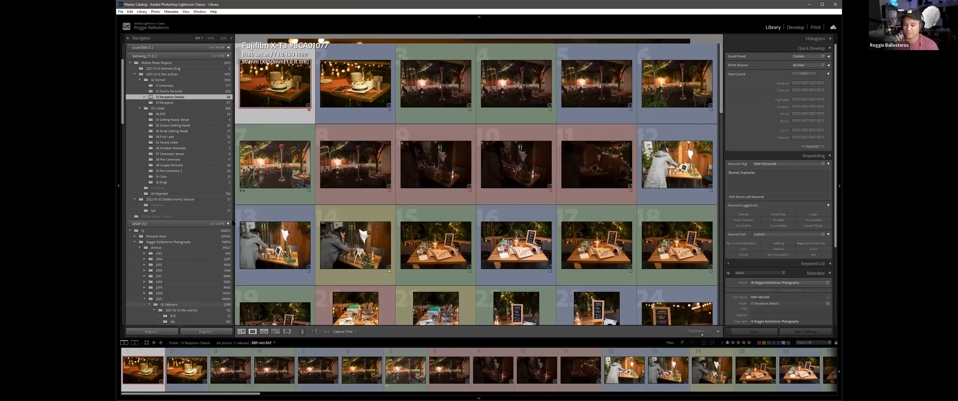
Step: Look through the reception details photos in the grid and select the seventh photo
scroll(331, 231, down, 8)
scroll(331, 233, down, 10)
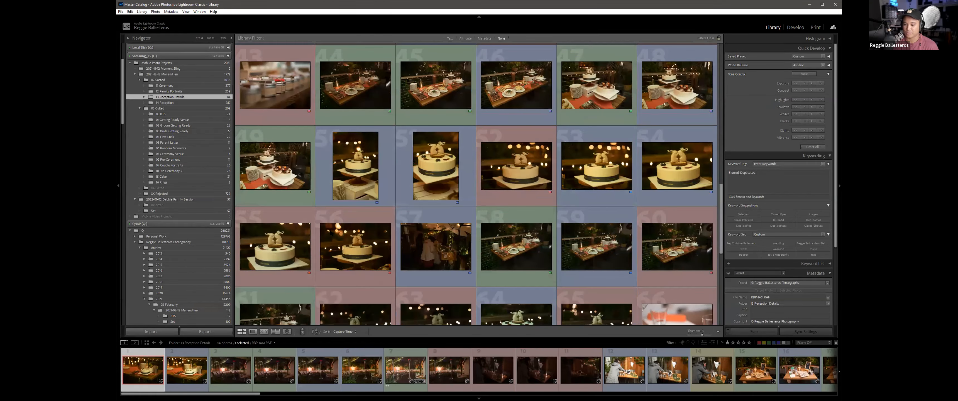
scroll(330, 230, up, 18)
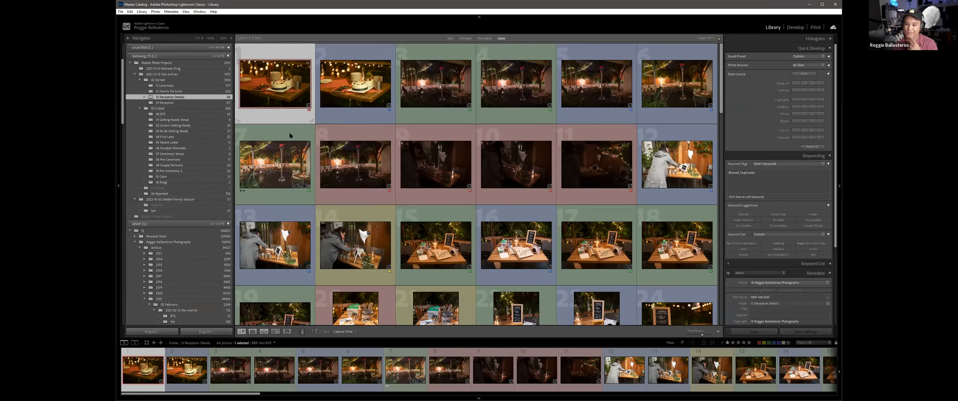
click(285, 156)
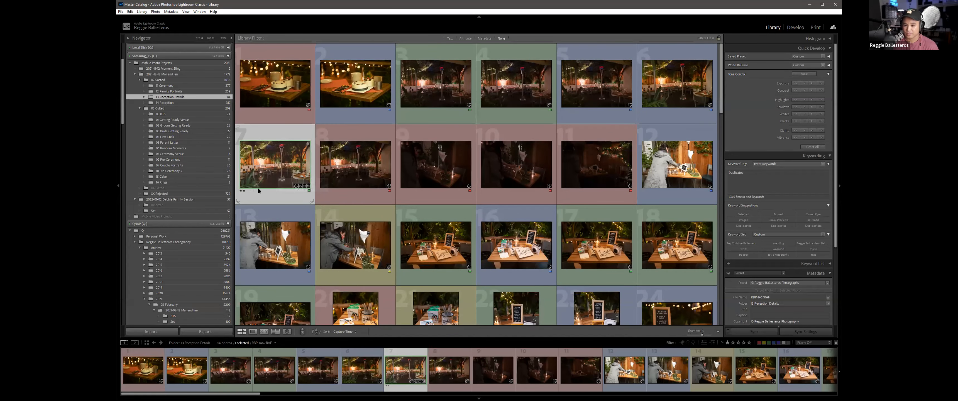
scroll(533, 147, down, 2)
scroll(280, 114, up, 2)
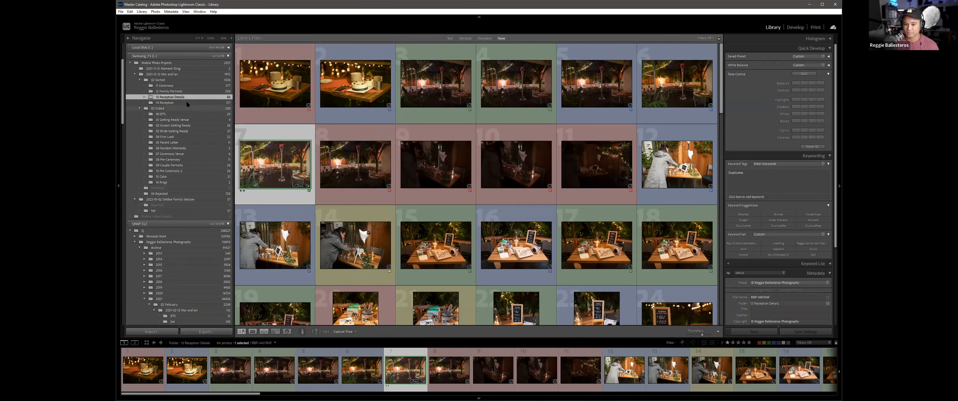
Step: Open the Ceremony folder, check the available filter presets, and browse the ceremony photos in the grid
click(165, 86)
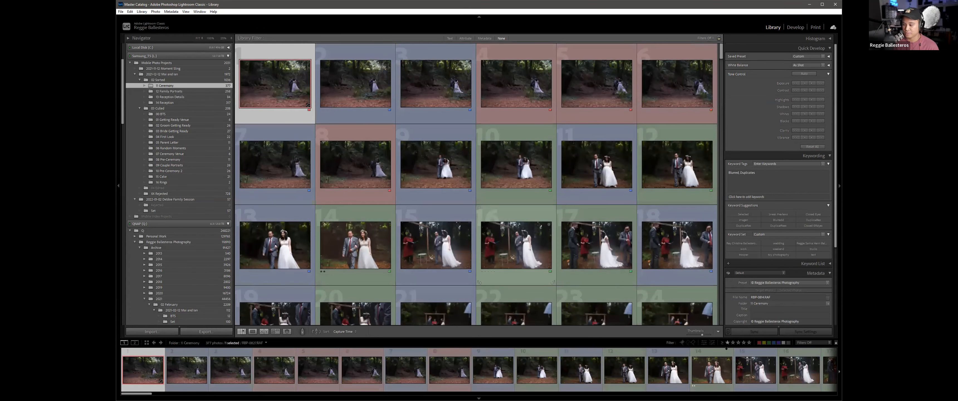
click(813, 342)
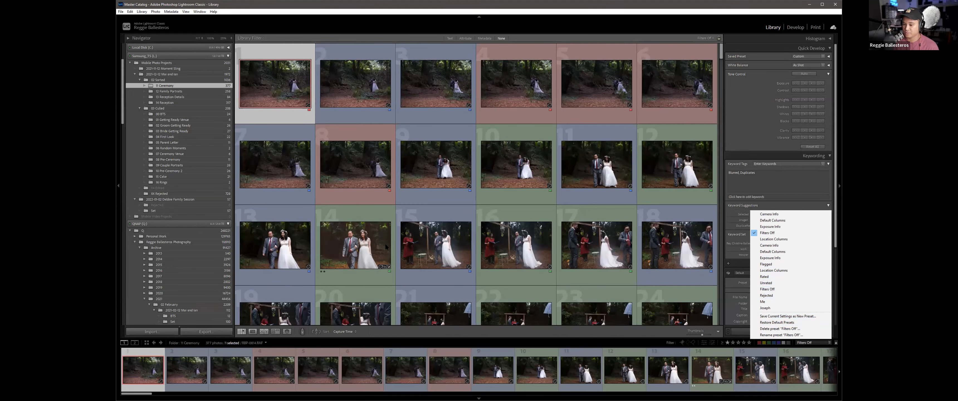
click(359, 260)
scroll(448, 257, down, 10)
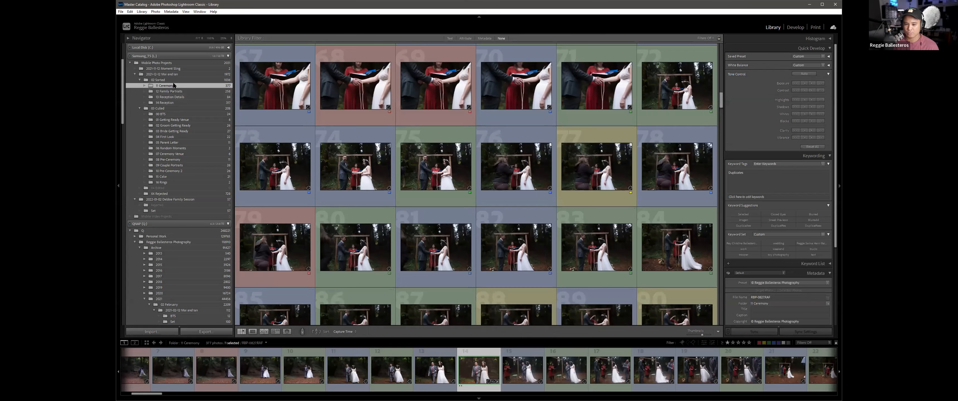
scroll(378, 192, up, 7)
scroll(377, 188, up, 5)
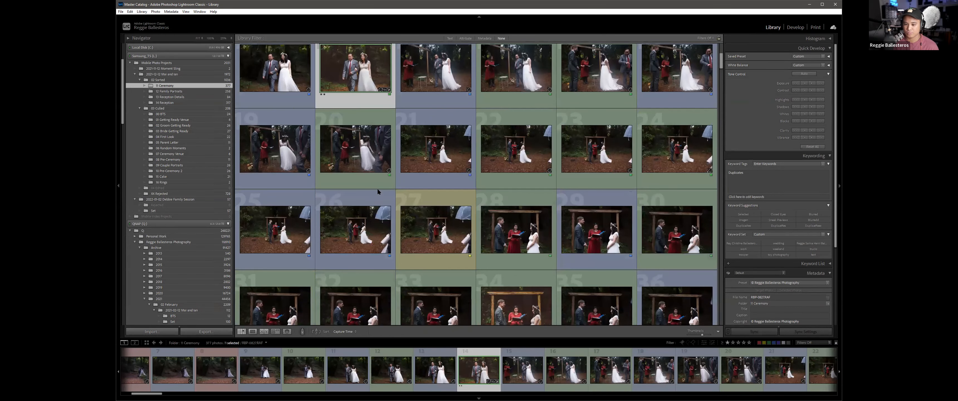
Step: View the thirteenth ceremony photo in Develop and return to the Library grid
click(284, 160)
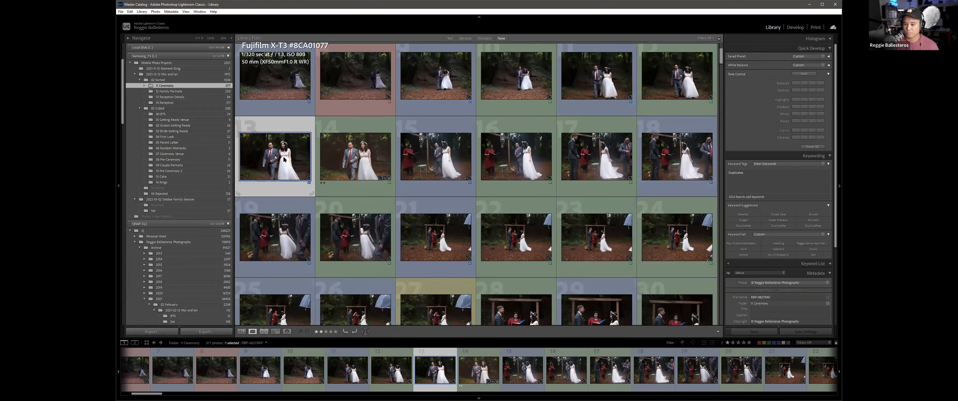
key(d)
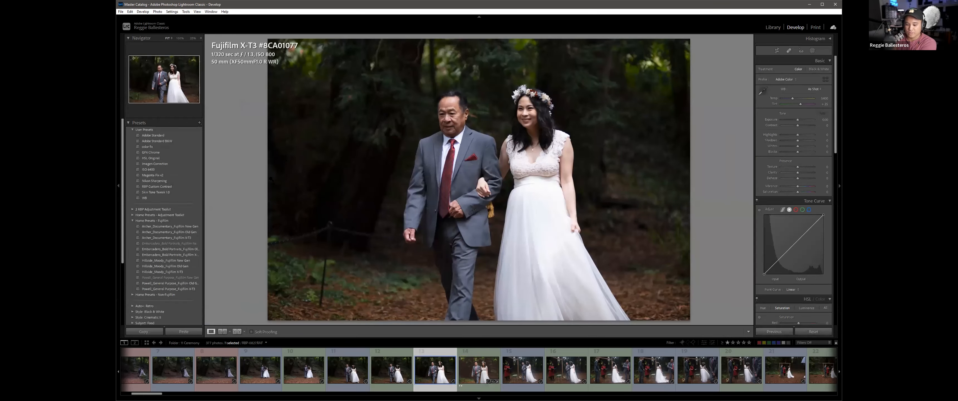
key(g)
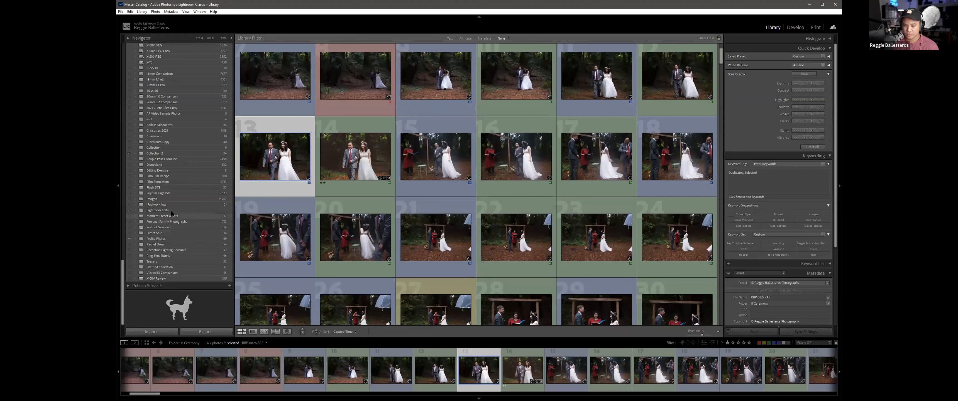
Step: Open the Editing Exercise collection, preview its second photo in Loupe view, and return to the grid
click(169, 170)
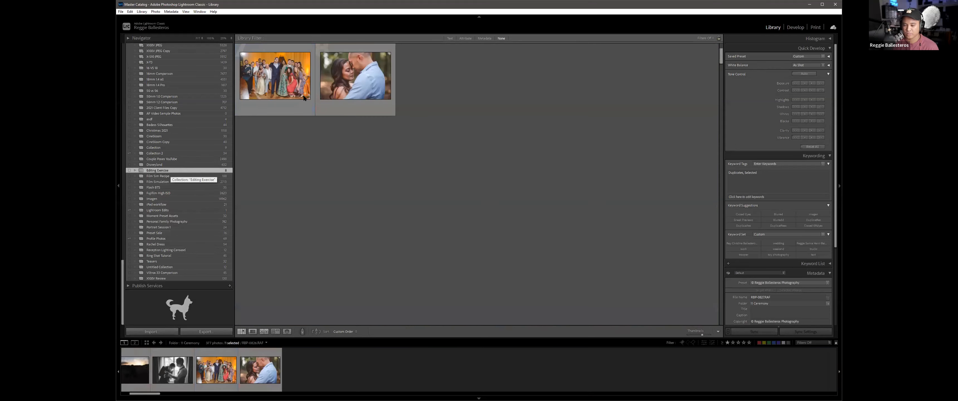
double_click(341, 89)
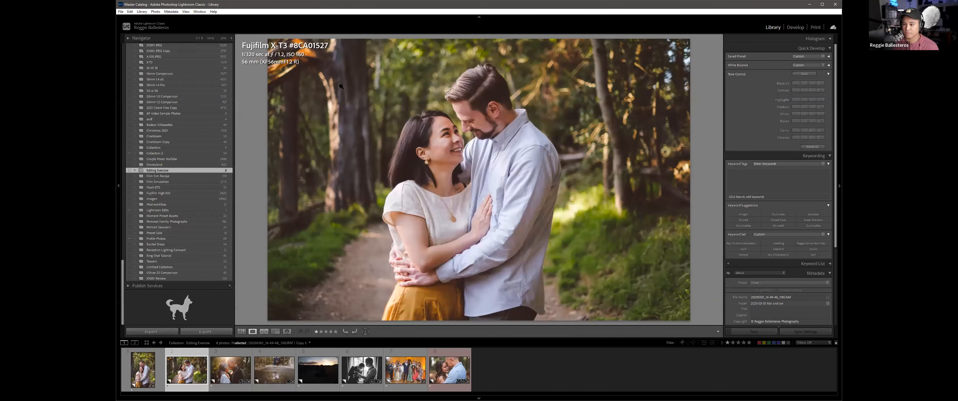
key(g)
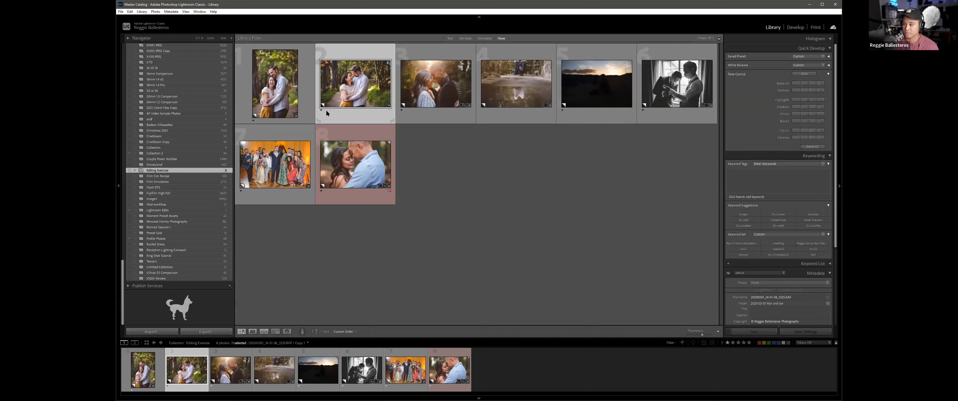
Step: Reset the develop settings of all photos in the Editing Exercise collection and clear the selection
key(ctrl+a)
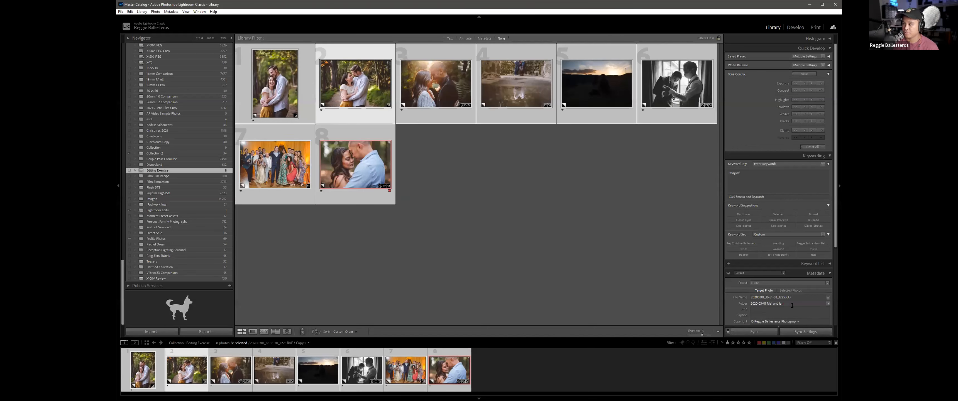
click(809, 147)
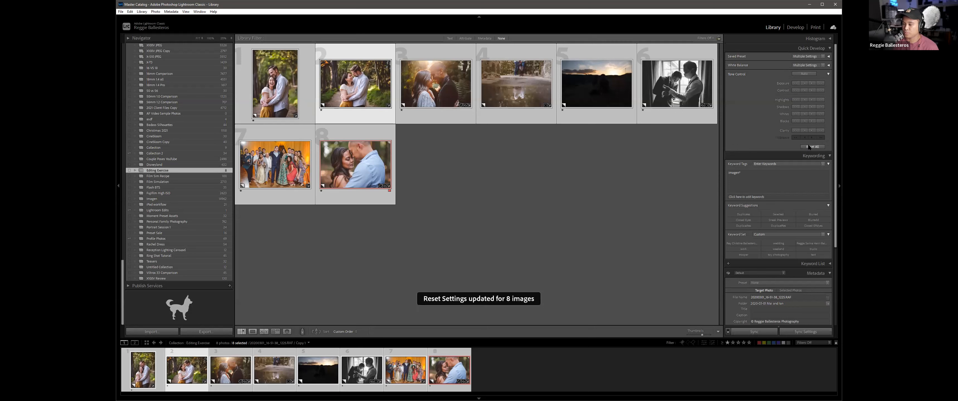
click(437, 188)
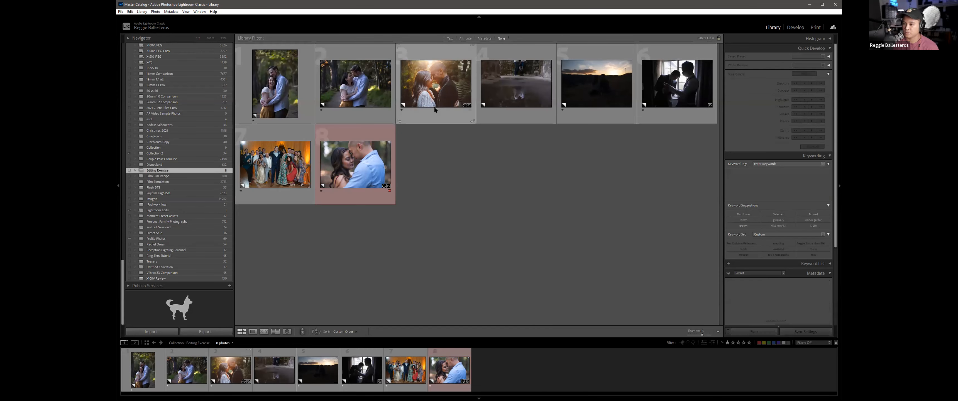
Step: Open the first couple portrait in Develop and raise its exposure to brighten the photo
click(277, 99)
key(d)
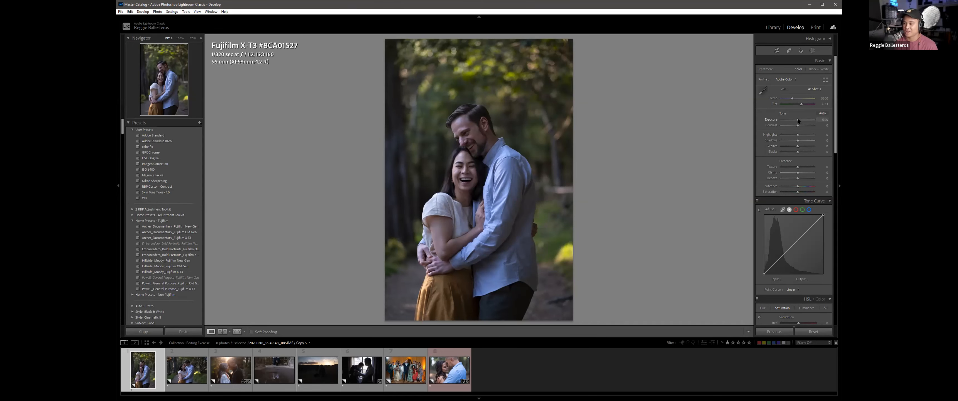
mouse_move(801, 121)
mouse_down()
mouse_move(820, 120)
mouse_move(781, 120)
mouse_move(811, 122)
mouse_move(798, 121)
mouse_up()
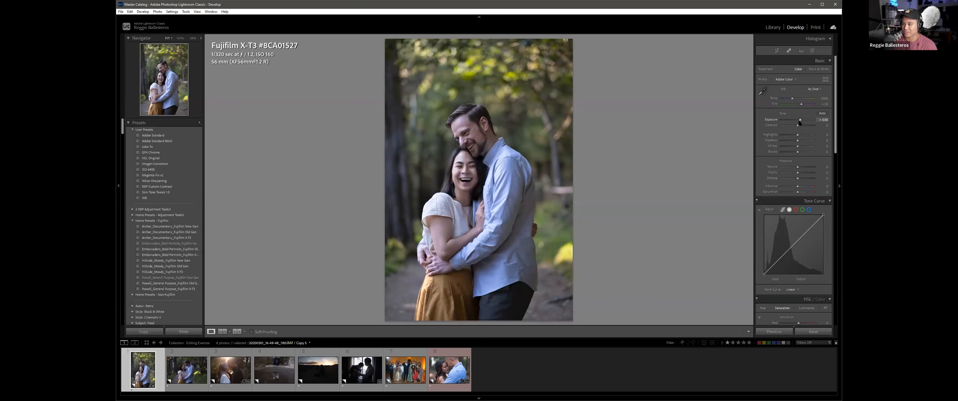
drag(800, 122, 800, 121)
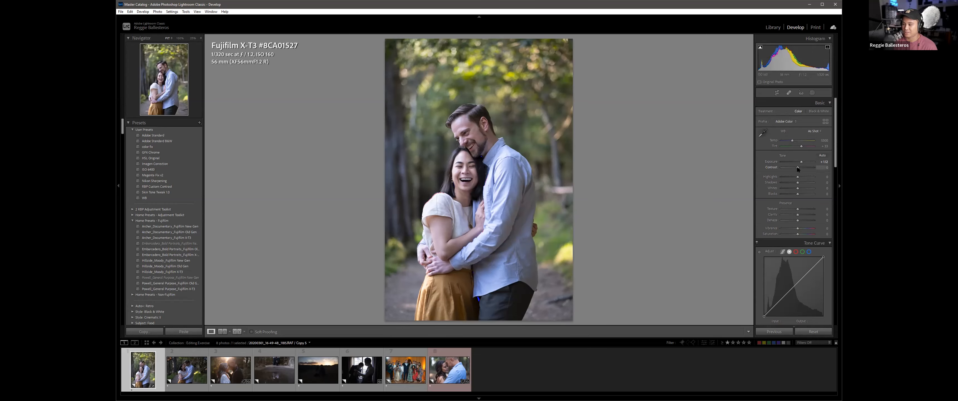
Step: Try stronger and weaker contrast and lower highlights on the portrait, resetting each slider to its default
drag(797, 167, 801, 166)
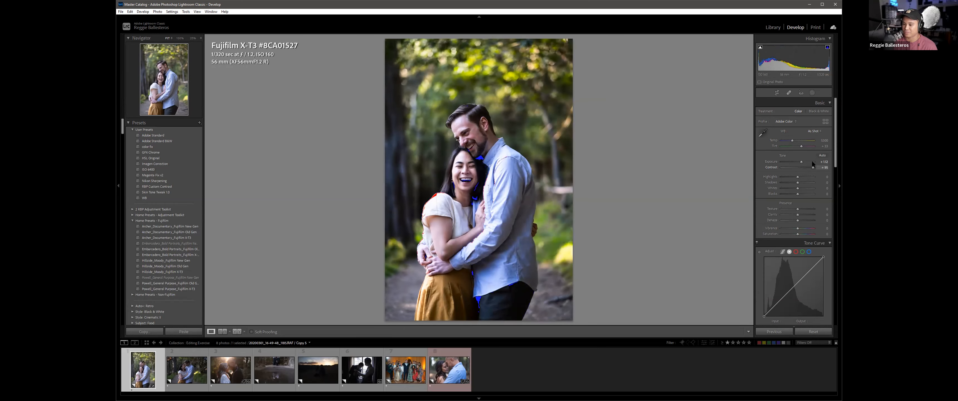
double_click(796, 165)
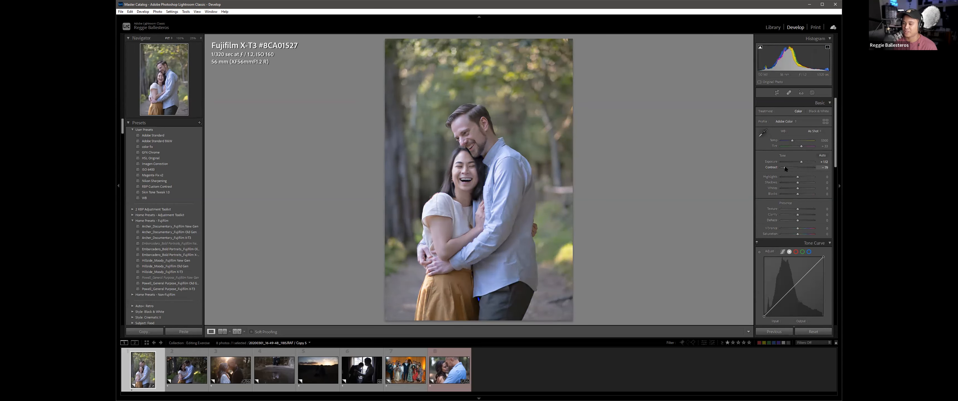
drag(796, 177, 787, 174)
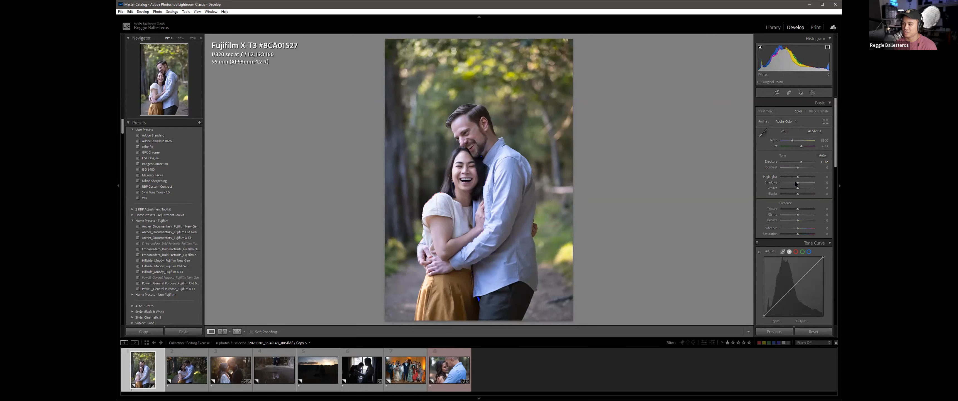
drag(793, 178, 787, 178)
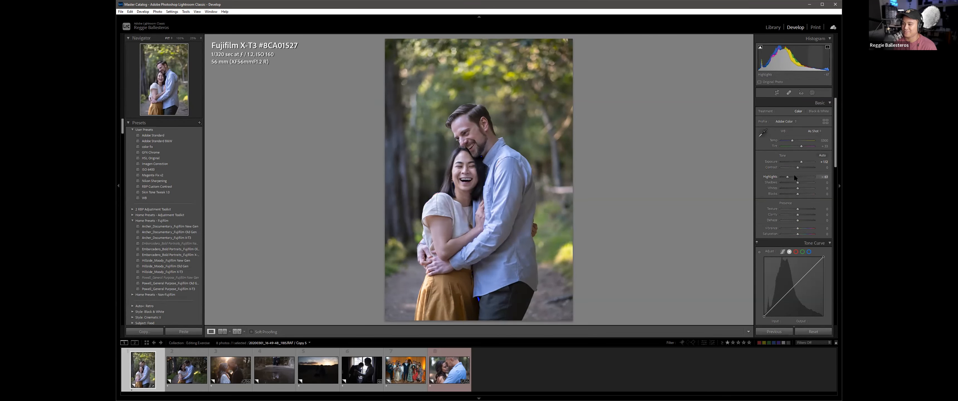
double_click(787, 179)
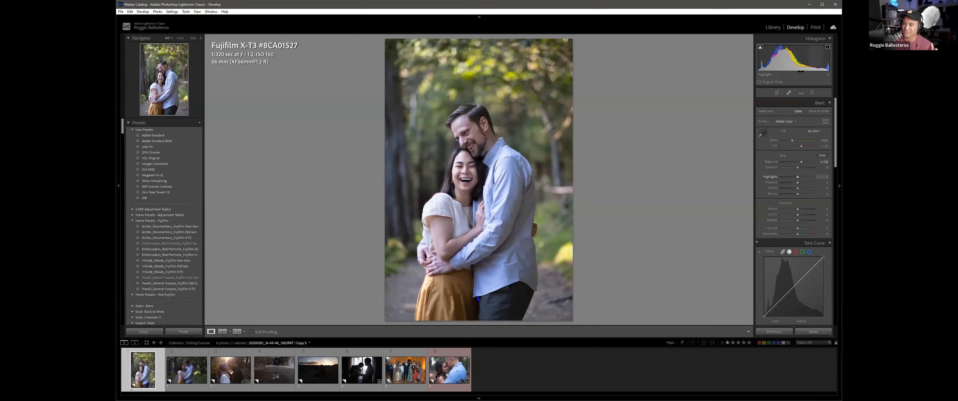
Step: Try adjusting the portrait's tones directly on the histogram and undo the tonal changes
mouse_move(814, 61)
mouse_down()
mouse_move(788, 61)
mouse_move(812, 55)
mouse_up()
key(ctrl+z)
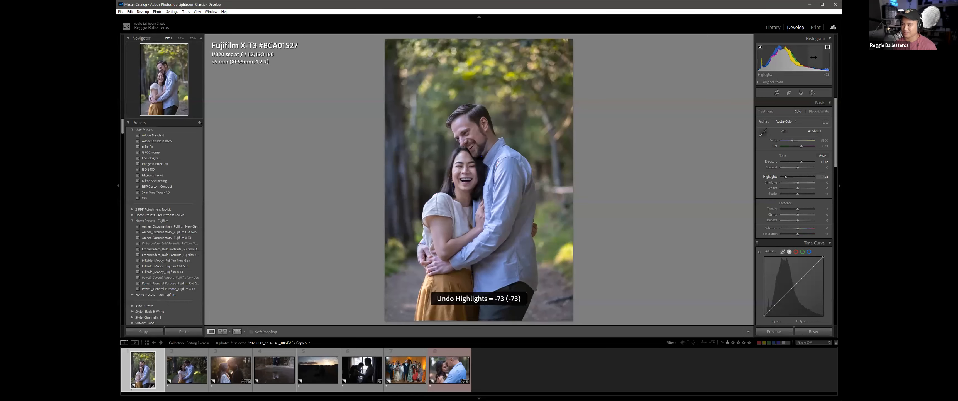
drag(814, 55, 772, 55)
key(ctrl+z)
key(ctrl+z)
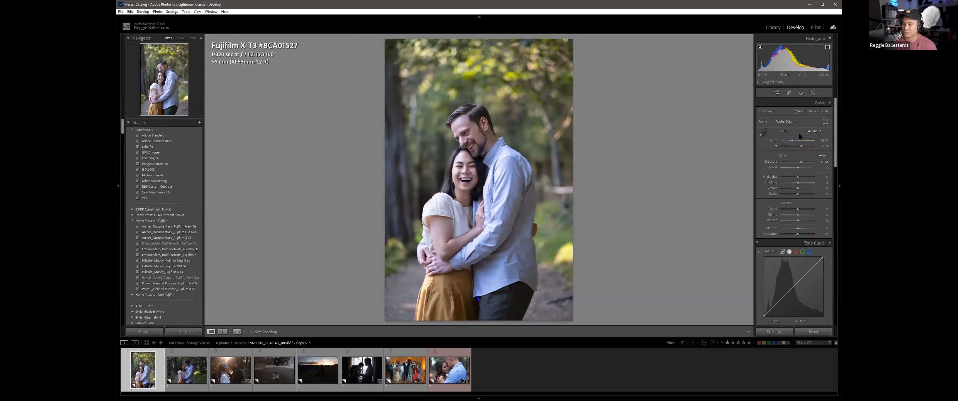
Step: Try a much darker and a much brighter exposure on the portrait, resetting exposure after each attempt
drag(801, 161, 789, 163)
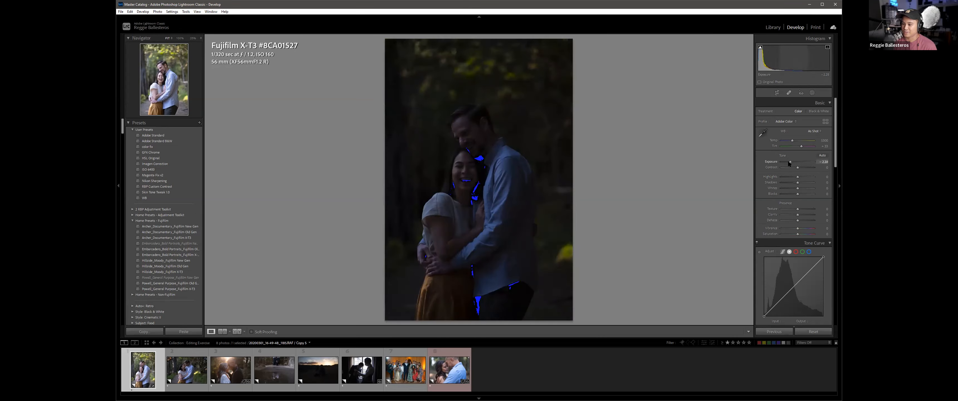
double_click(789, 162)
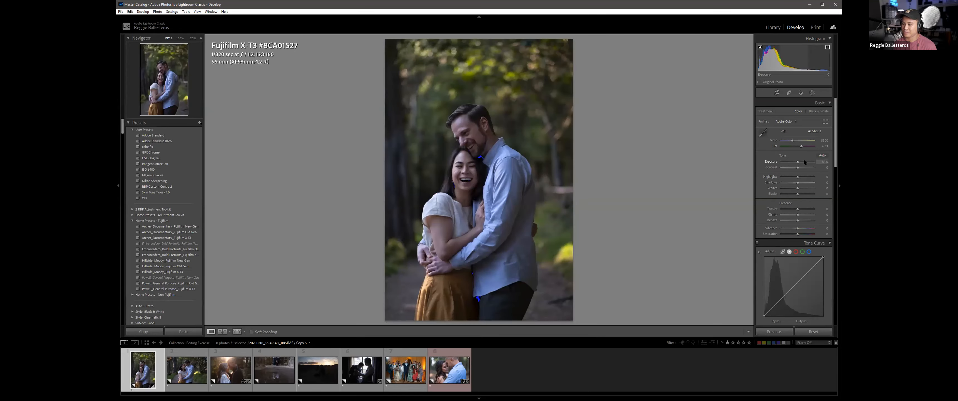
drag(804, 162, 808, 162)
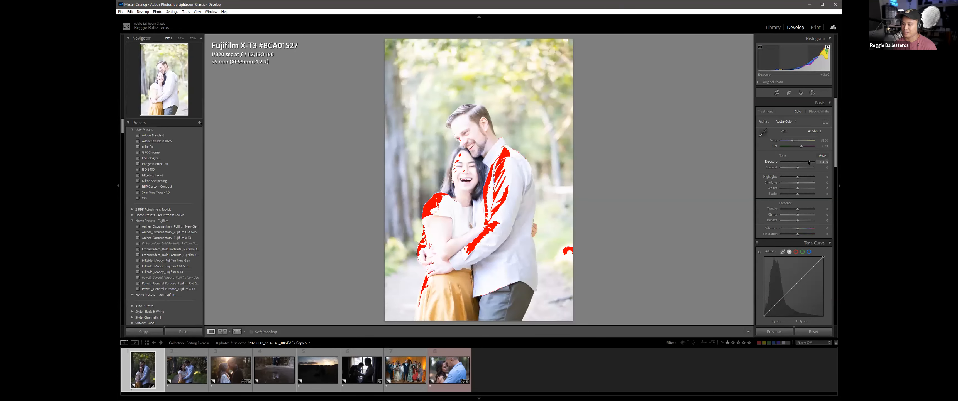
double_click(808, 161)
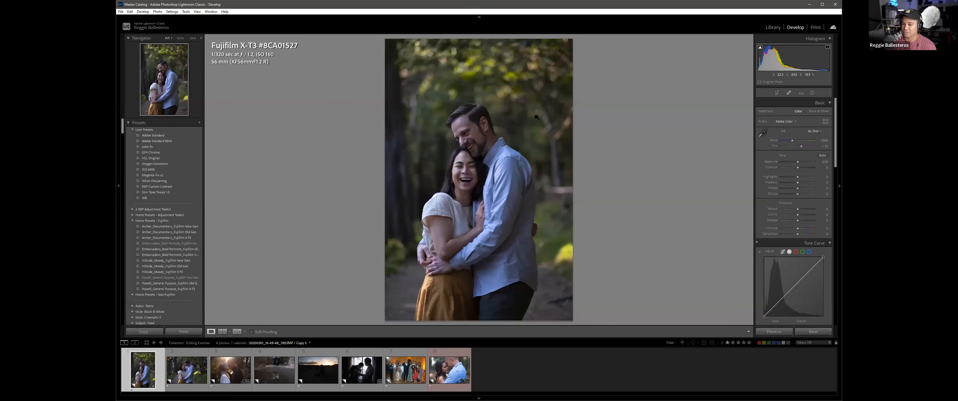
Step: Show clipping warnings while testing very dark and very bright exposure on the portrait, and reset exposure to its default
drag(798, 162, 784, 163)
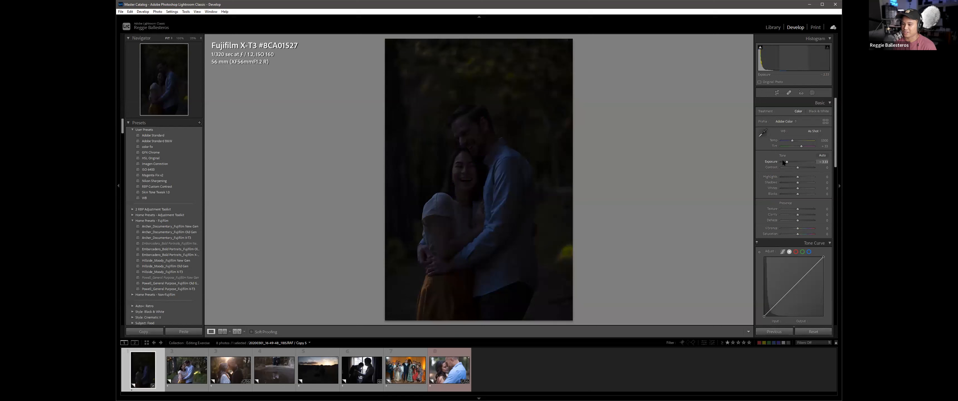
key(j)
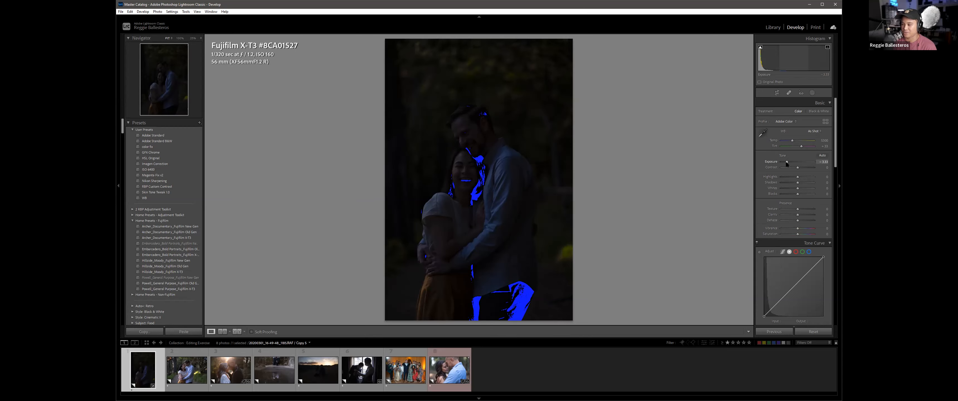
drag(786, 161, 805, 161)
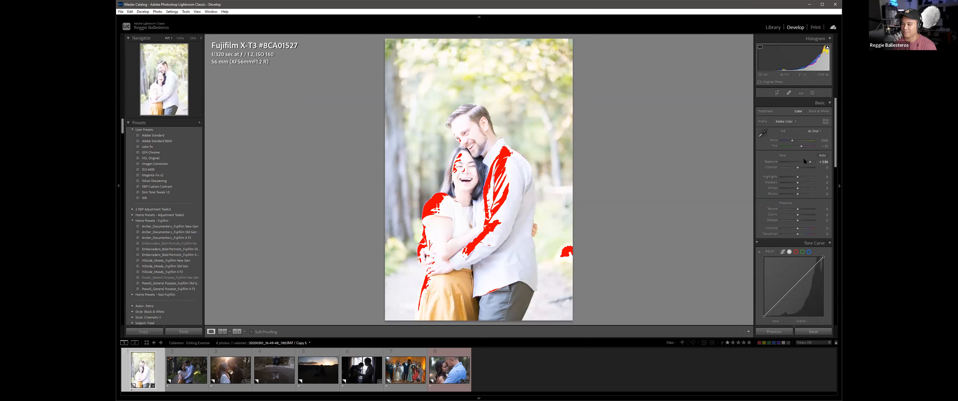
double_click(805, 162)
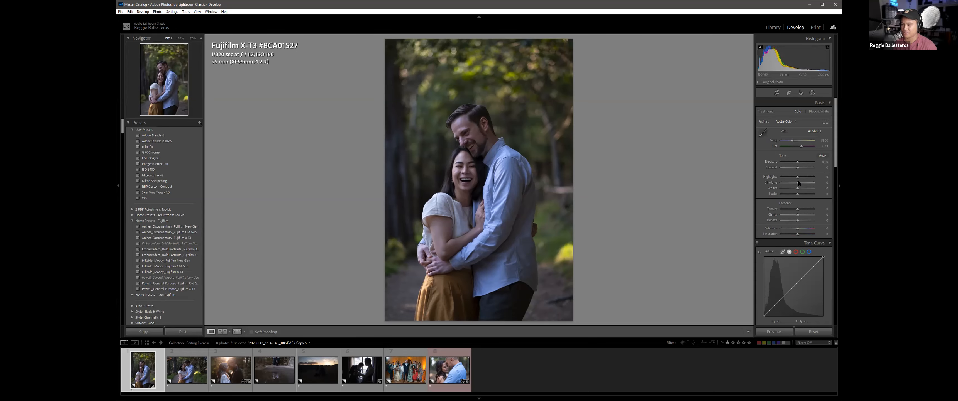
Step: Try a much brighter exposure on the couple portrait and return the exposure, highlights and shadows sliders to their defaults
drag(797, 162, 819, 173)
double_click(808, 161)
double_click(813, 177)
double_click(788, 182)
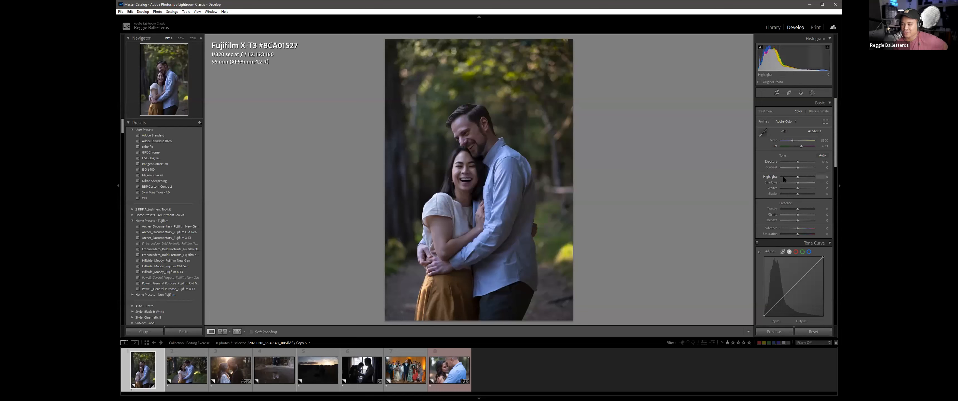
scroll(783, 177, down, 2)
scroll(794, 254, up, 2)
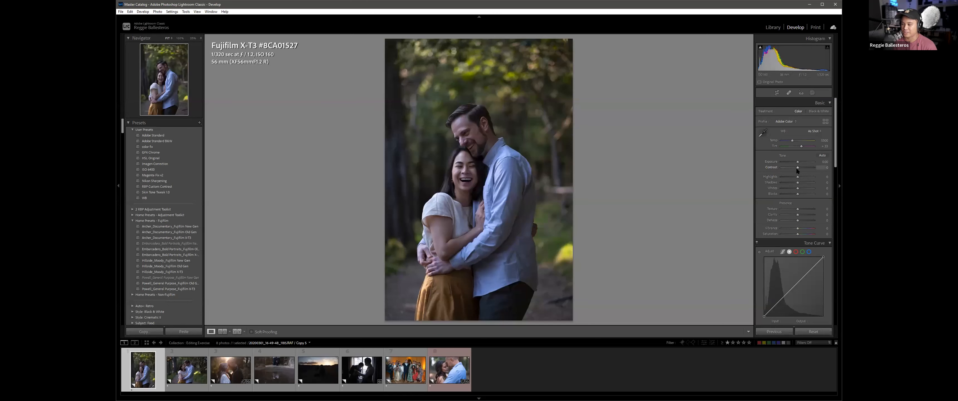
Step: Brighten the couple portrait's exposure, lower its highlights and slightly warm its color temperature
drag(792, 140, 799, 162)
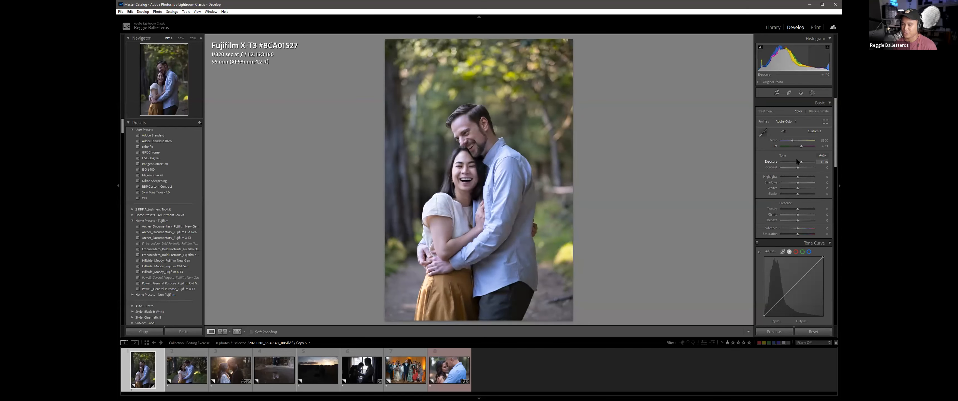
key(Up)
key(Up)
key(Up)
key(Up)
key(Up)
key(Up)
key(Up)
key(Up)
key(Up)
key(Up)
key(Up)
key(Up)
key(Up)
key(Up)
key(Up)
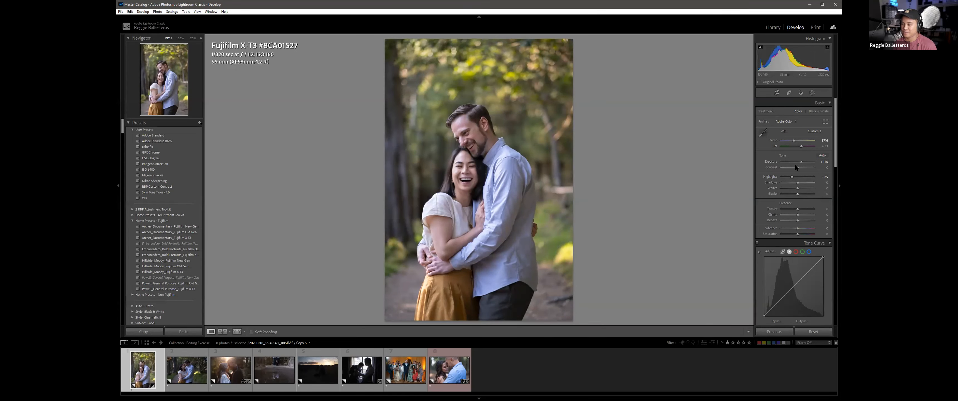
Step: Add some contrast to the couple portrait and fine-tune its exposure
key(Up)
key(Up)
key(Up)
key(Down)
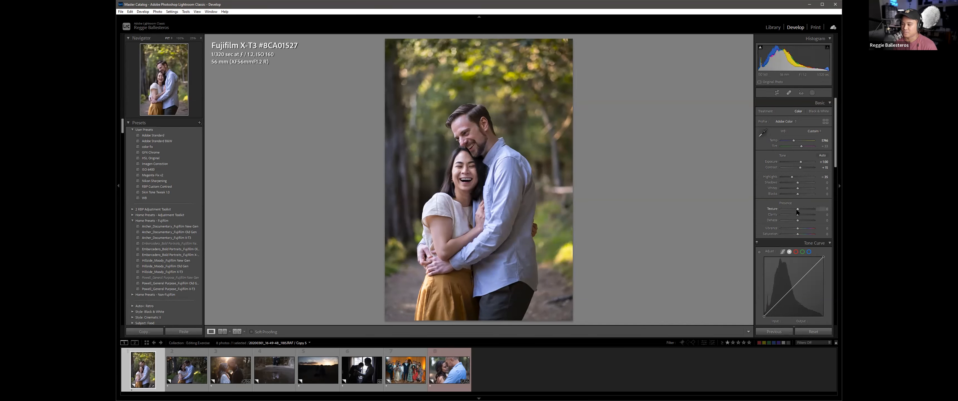
Step: Try strong clarity on the woman's face in close-up, raise it to +100 on the full portrait, and reset clarity
click(465, 171)
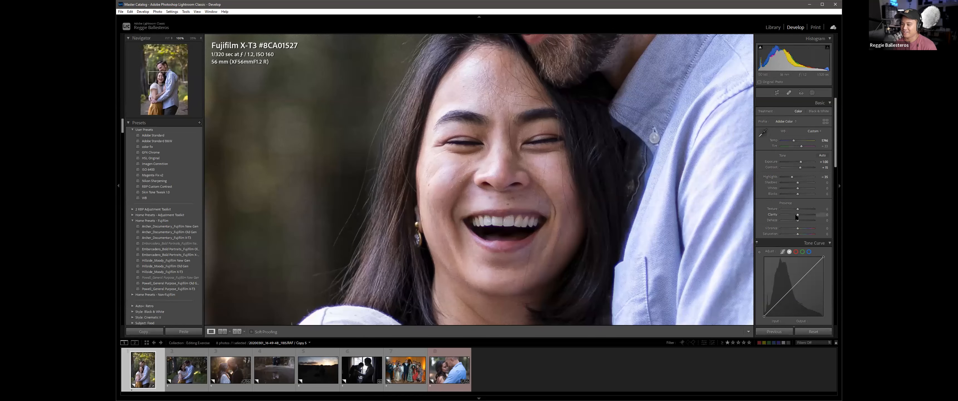
drag(796, 216, 809, 212)
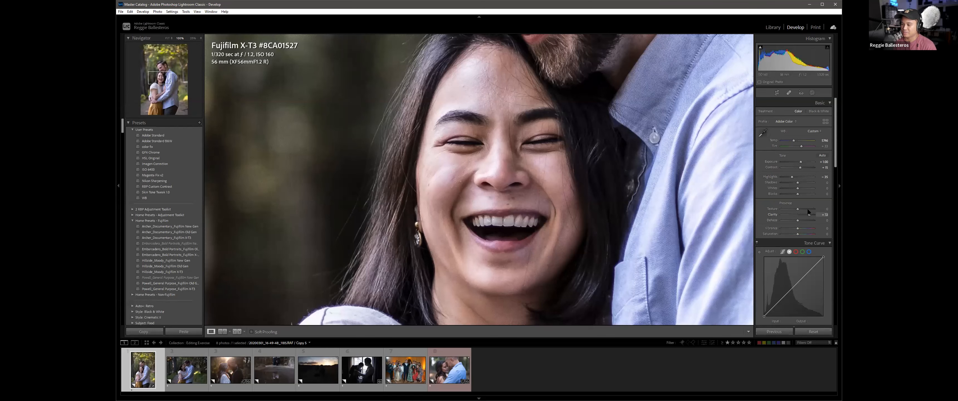
click(738, 236)
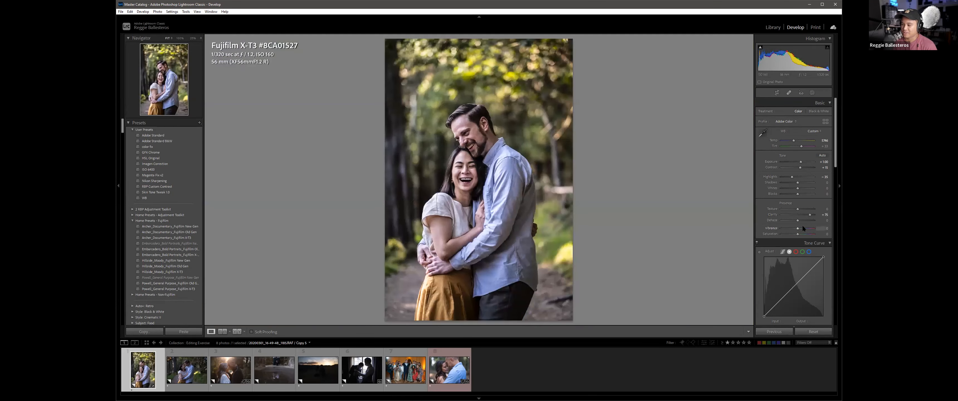
drag(809, 212, 813, 212)
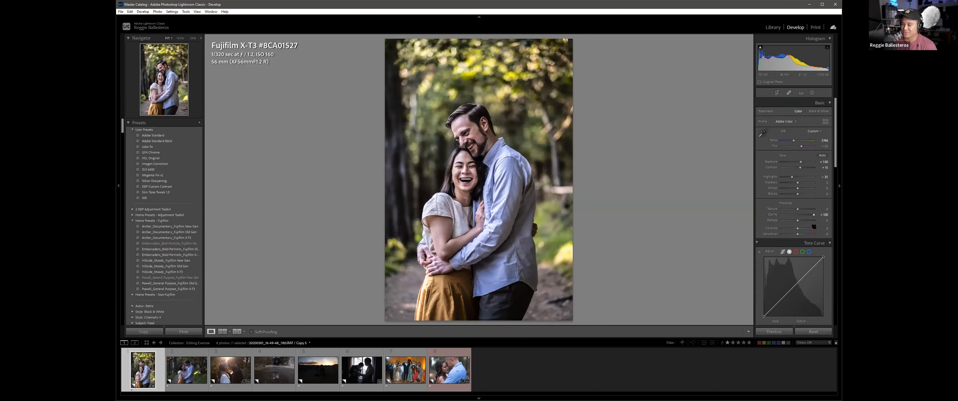
double_click(812, 215)
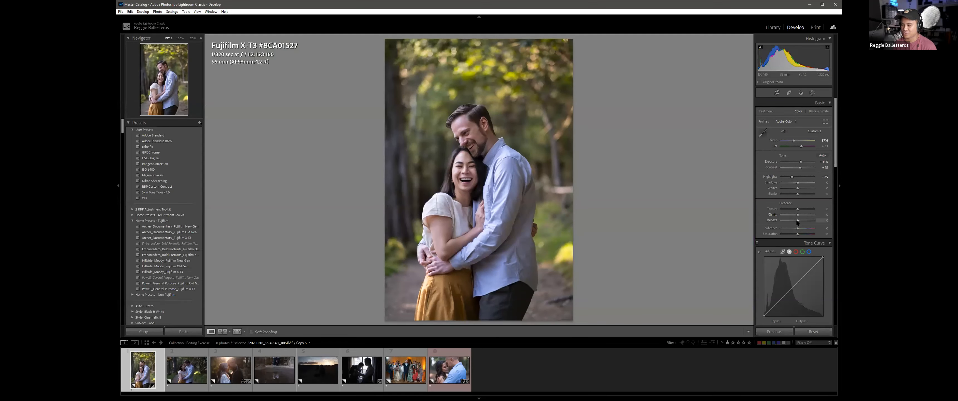
Step: Open the backlit couple photo and raise its Dehaze amount to deepen the hazy light
key(Right)
key(Right)
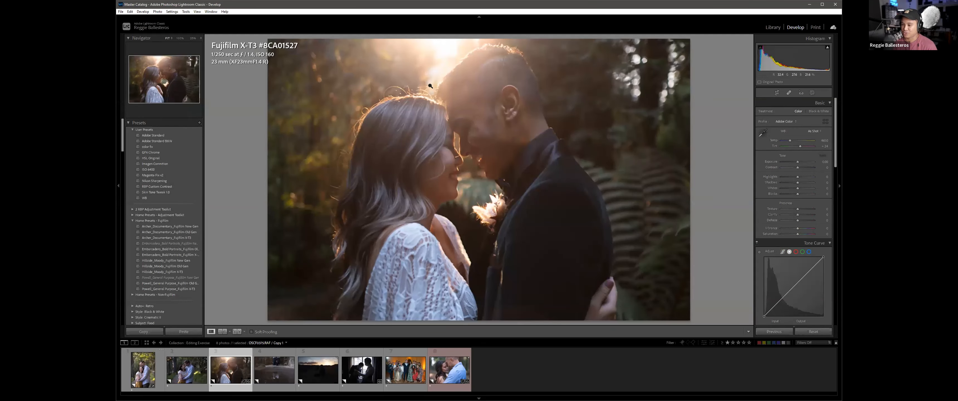
drag(797, 222, 797, 223)
double_click(795, 220)
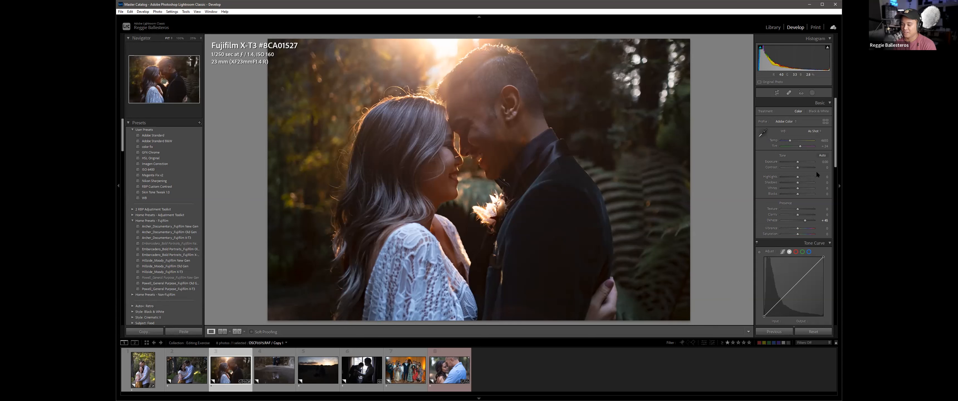
Step: Compare the backlit photo before and after the Dehaze adjustment several times, and reset Dehaze to its default
key(backslash)
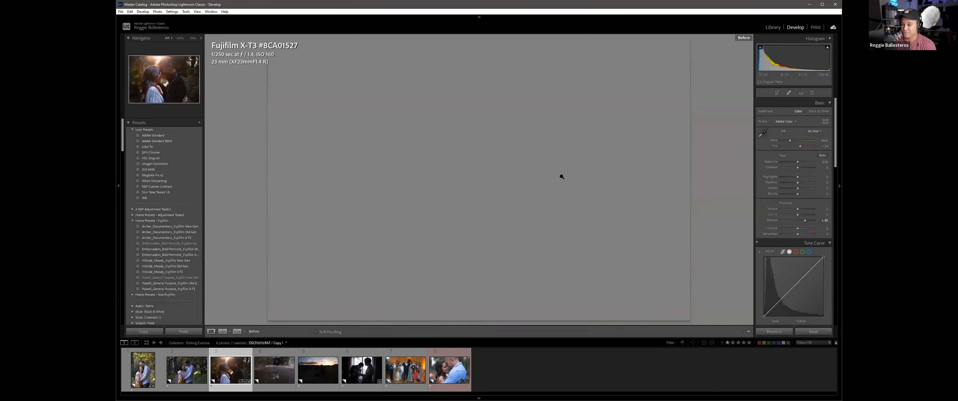
key(backslash)
key(backslash)
key(backslash)
key(backslash)
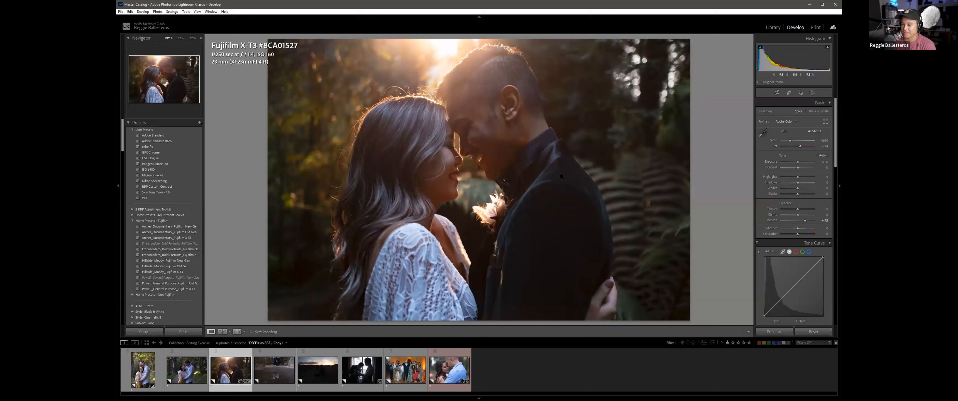
key(backslash)
key(backslash)
key(backslash)
key(backslash)
key(backslash)
double_click(802, 220)
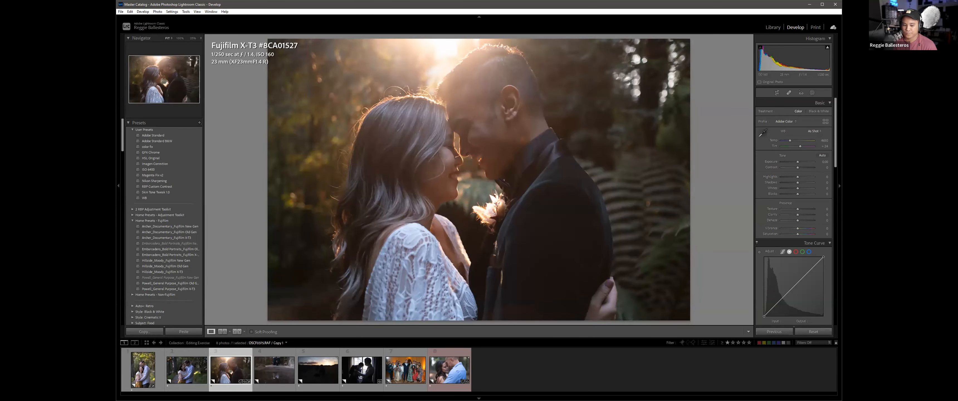
key(v)
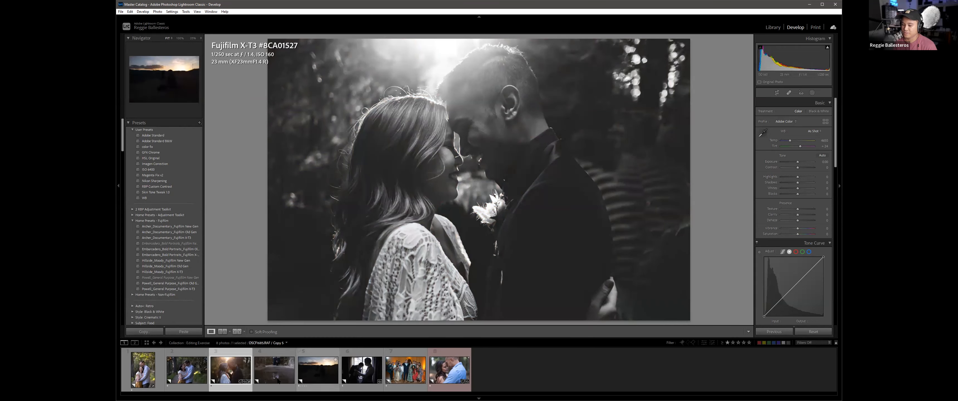
key(g)
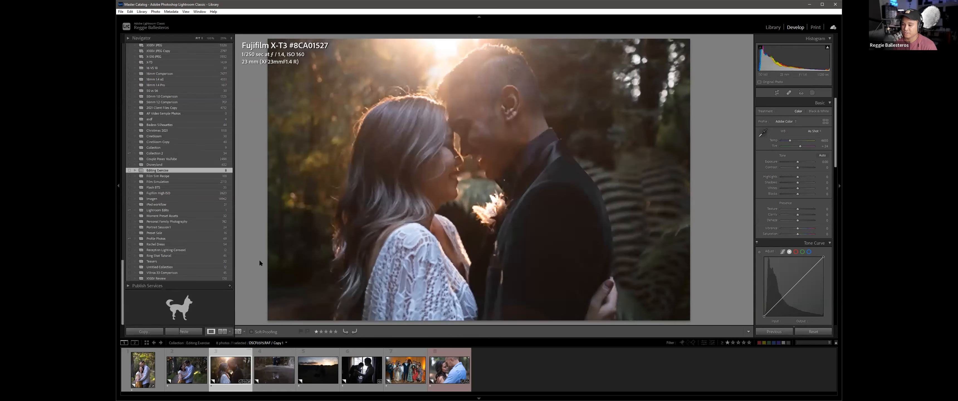
key(d)
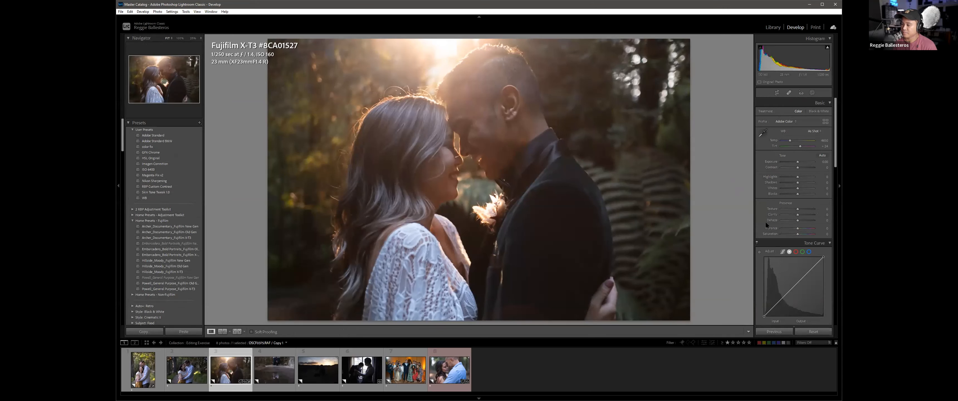
Step: Try placing Detail above Color Grading in the custom Develop panel order and discard the change
scroll(795, 149, down, 3)
right_click(817, 244)
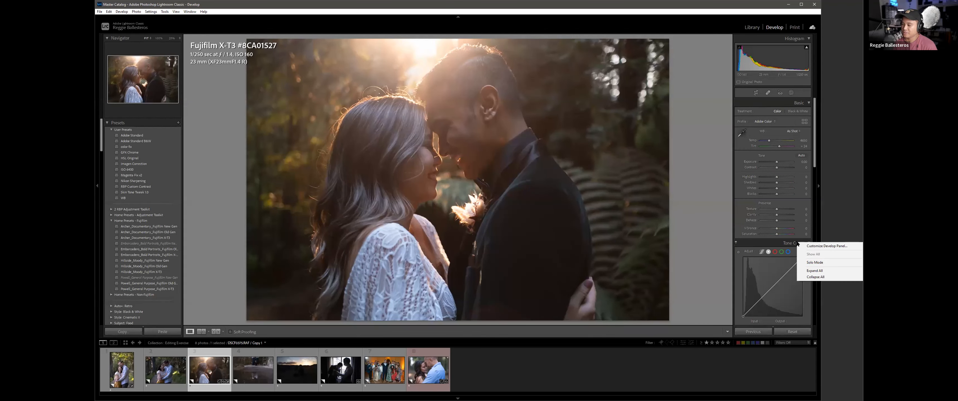
click(812, 245)
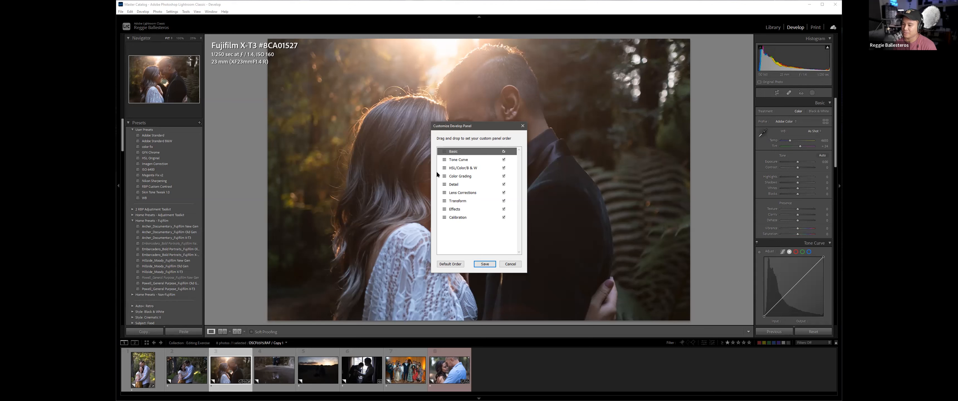
mouse_move(444, 183)
mouse_down()
mouse_move(443, 172)
mouse_move(446, 180)
mouse_up()
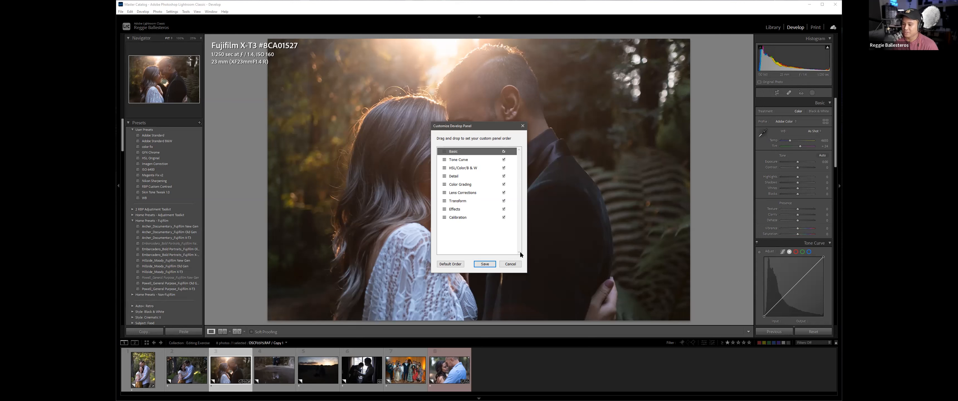
click(509, 265)
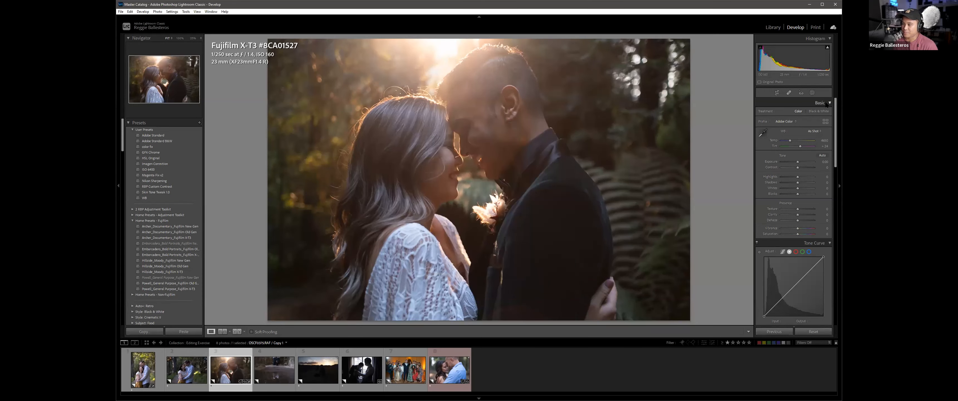
Step: Turn on Solo Mode for the Develop sections and demonstrate it by expanding sections such as Tone Curve and Detail in turn
key(alt)
alt+click(829, 103)
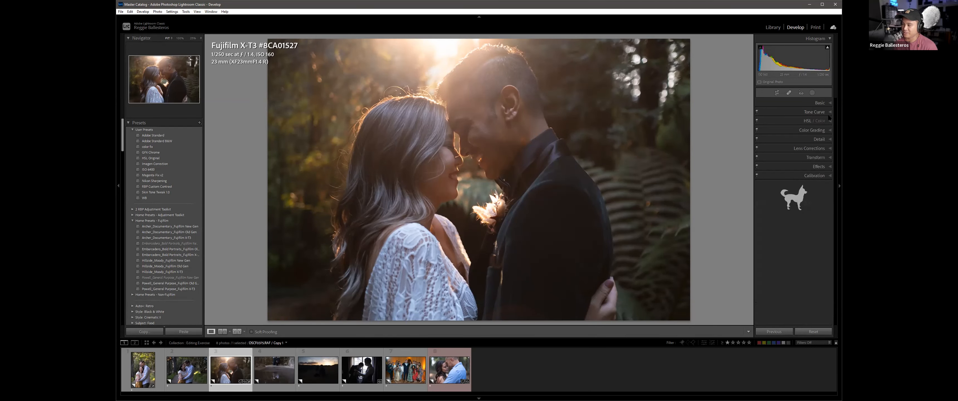
click(829, 131)
click(829, 112)
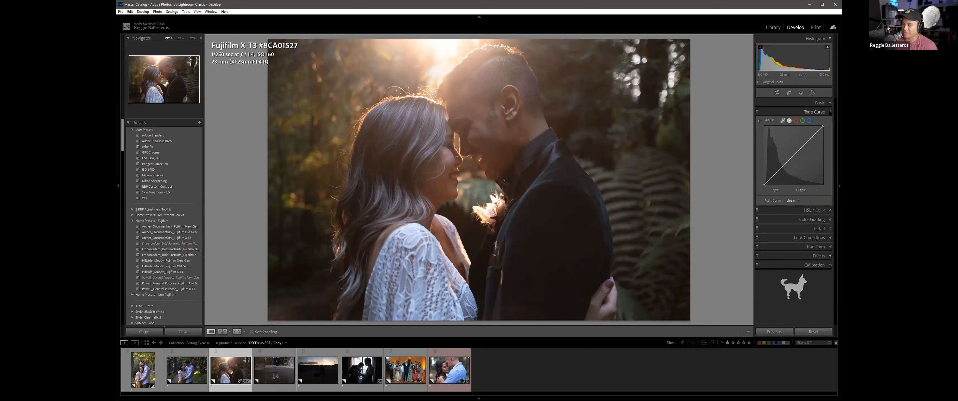
click(823, 103)
click(829, 270)
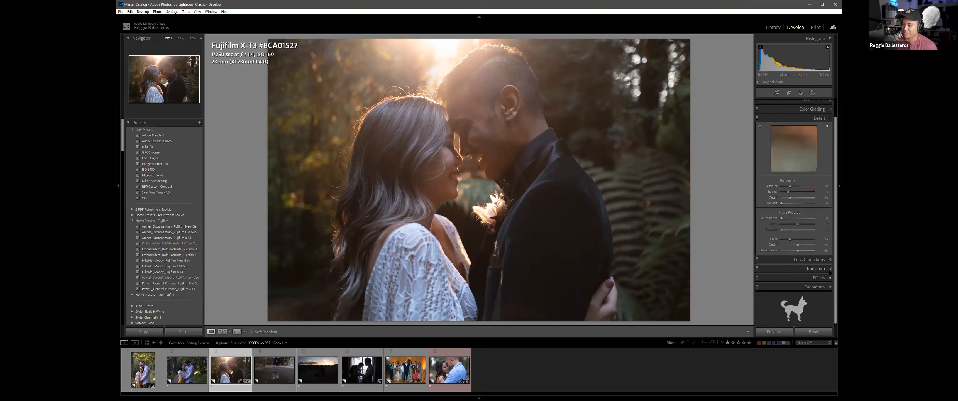
scroll(828, 107, up, 1)
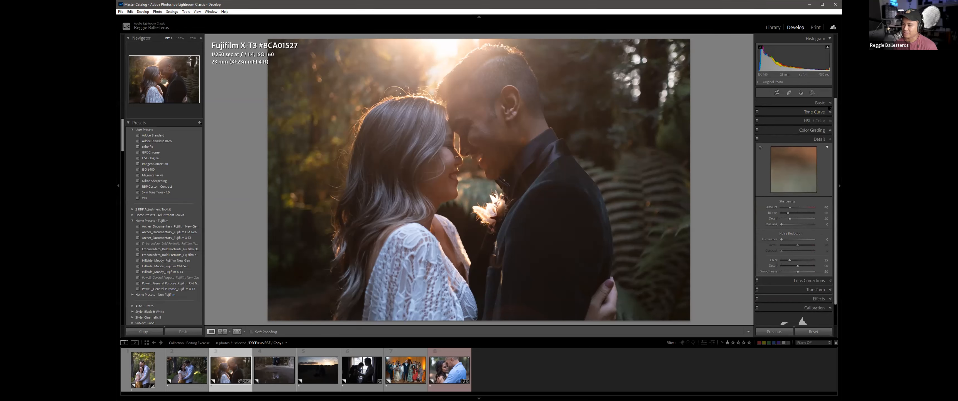
Step: Turn off Solo Mode, expand Basic and Color Grading together, and collapse Color Grading again
click(829, 105)
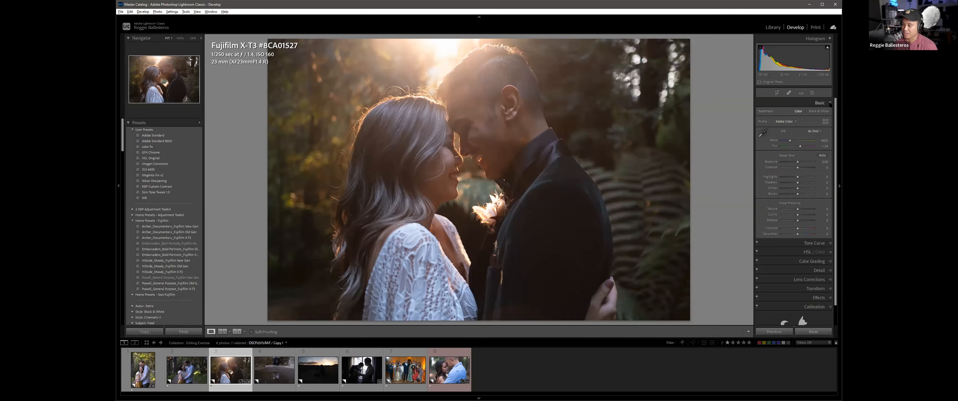
click(828, 105)
click(828, 104)
click(828, 262)
scroll(813, 181, down, 3)
scroll(813, 181, down, 2)
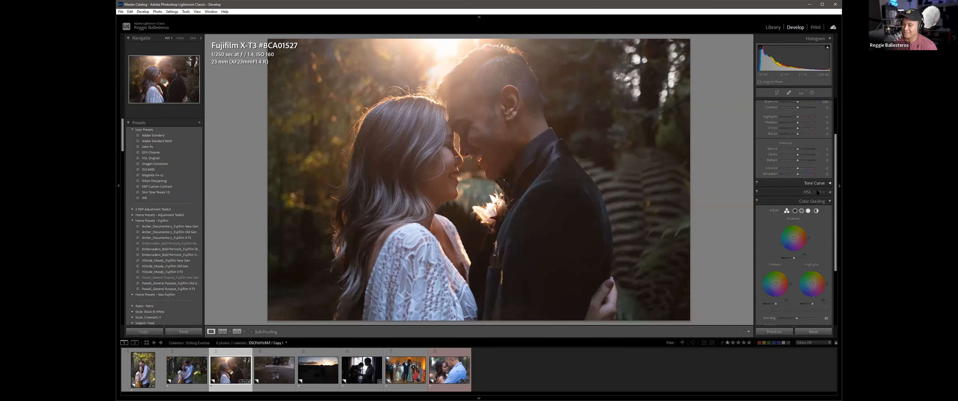
click(823, 201)
scroll(826, 173, up, 2)
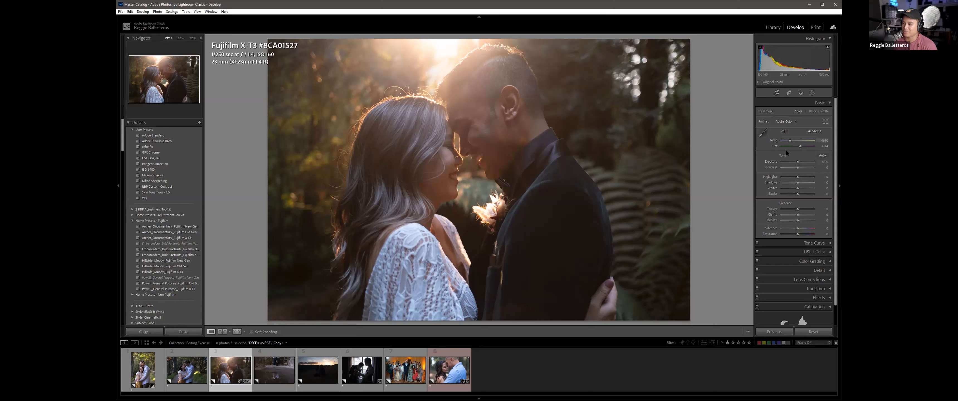
Step: Try a much darker exposure on the backlit couple photo and reset exposure to its default
drag(798, 161, 781, 151)
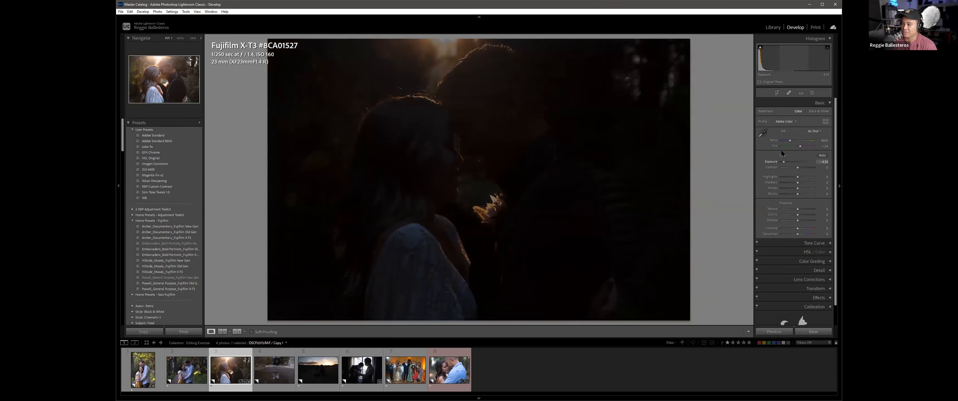
double_click(783, 153)
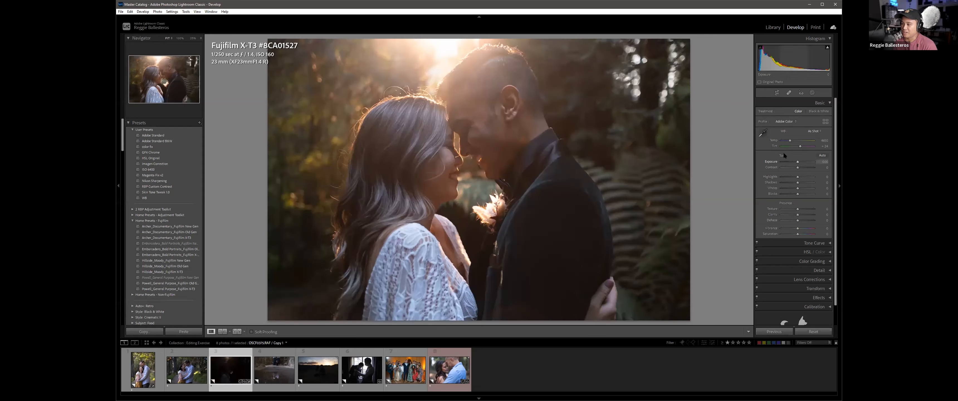
Step: Expand the Tone Curve, return to the first couple portrait, and reset all of its Develop adjustments
click(822, 243)
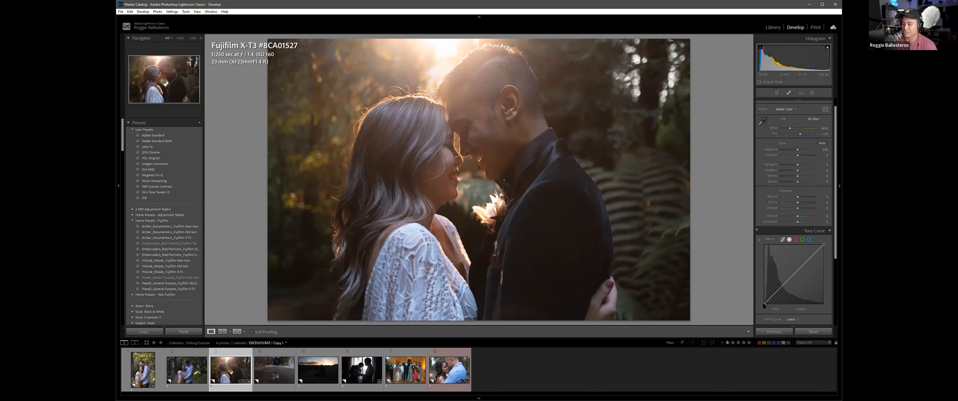
click(153, 375)
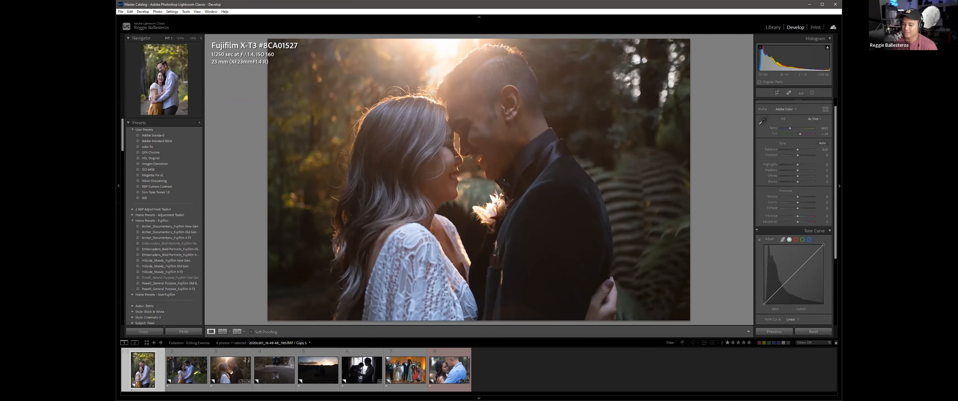
click(817, 332)
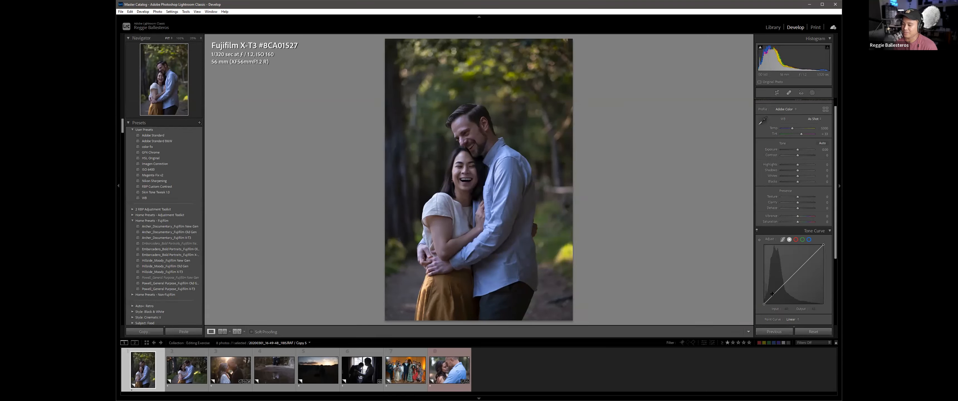
Step: Raise the exposure of the couple portrait and lower its highlights
key(Up)
key(Up)
key(Up)
key(Up)
key(Up)
key(Up)
key(Up)
key(Up)
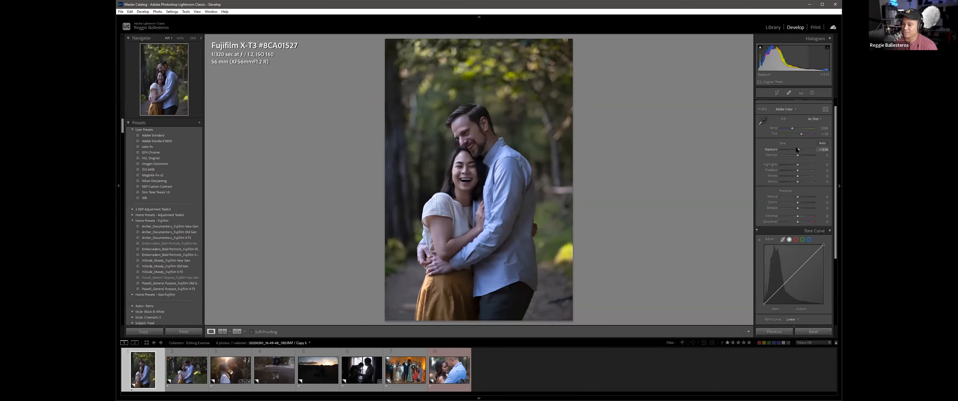
key(Up)
key(Up)
key(Up)
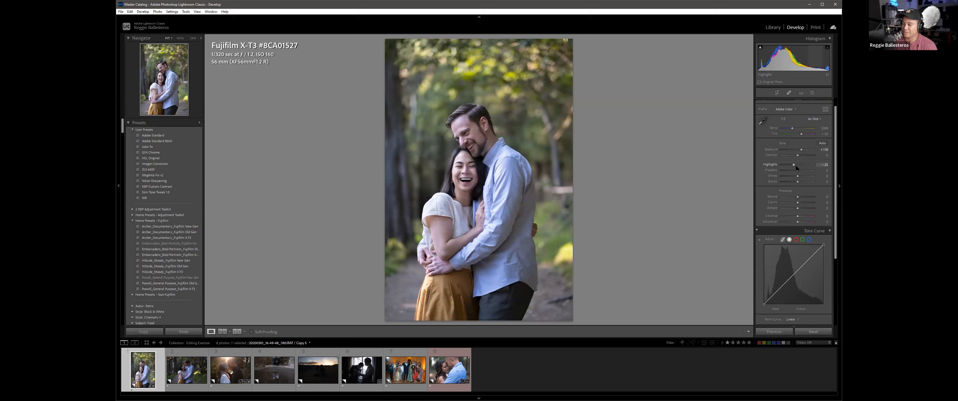
Step: Try lifting the tone curve's black point and lowering its white point, each with an anchor point, undoing both trials
click(777, 289)
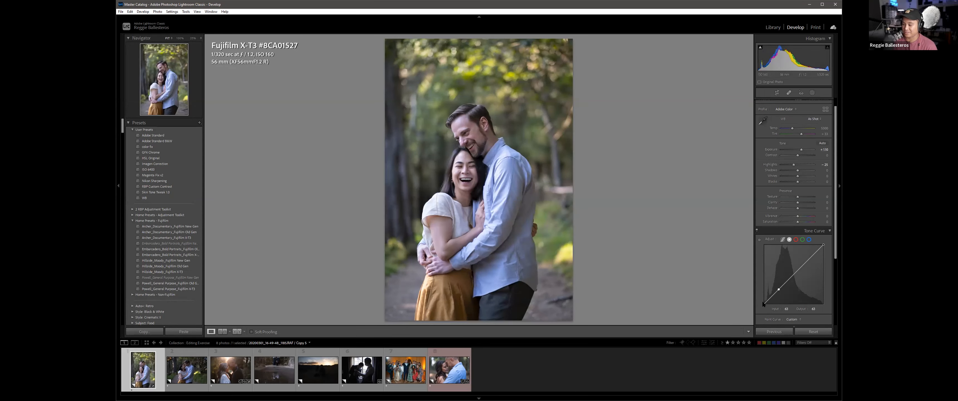
drag(762, 302, 757, 299)
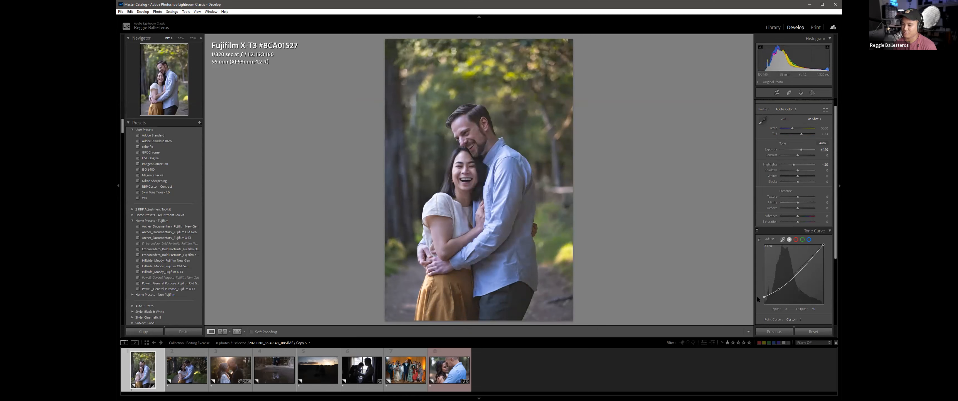
key(ctrl+z)
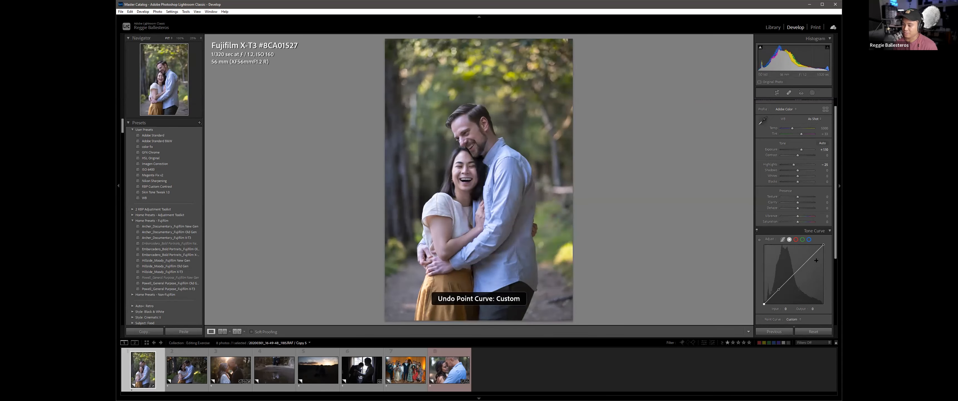
click(814, 253)
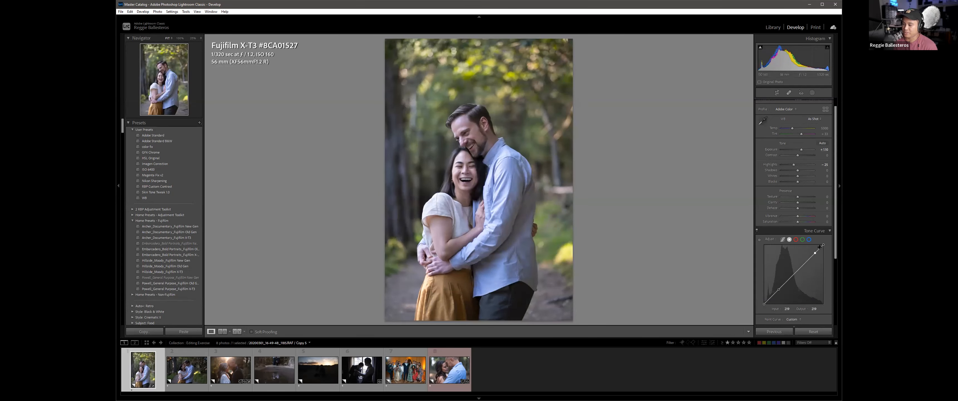
drag(823, 245, 824, 251)
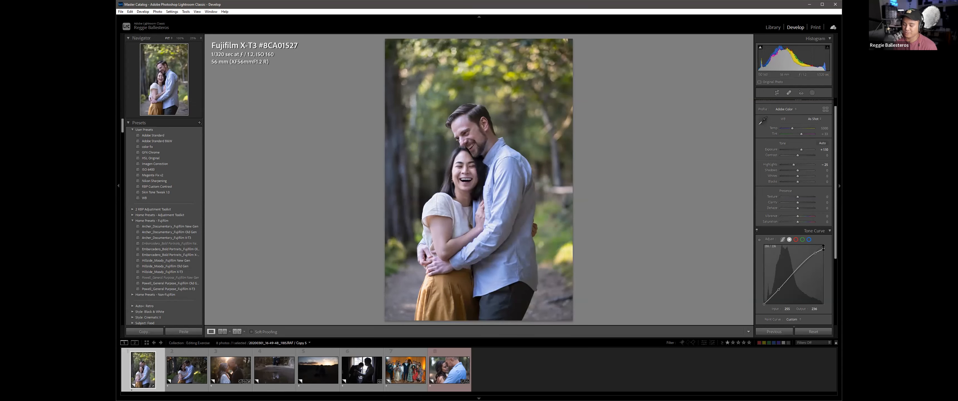
key(ctrl+z)
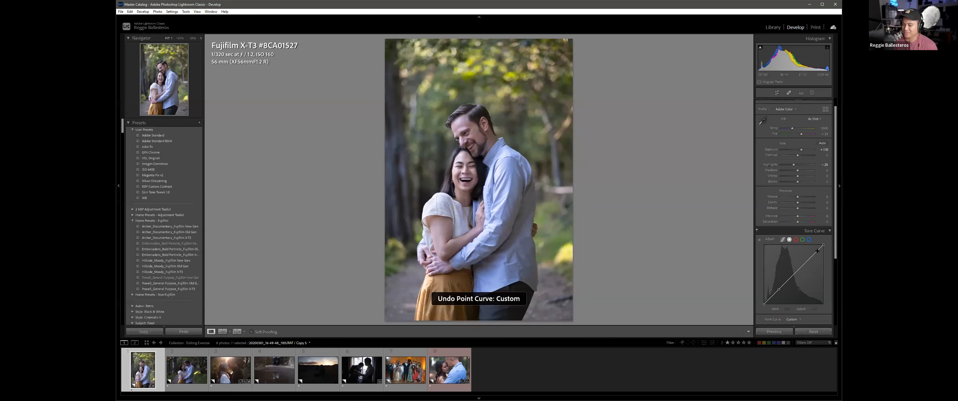
Step: Shape an S-curve with midtone, highlight and shadow points, and reset all Develop adjustments of the couple portrait
click(791, 276)
click(809, 256)
click(777, 290)
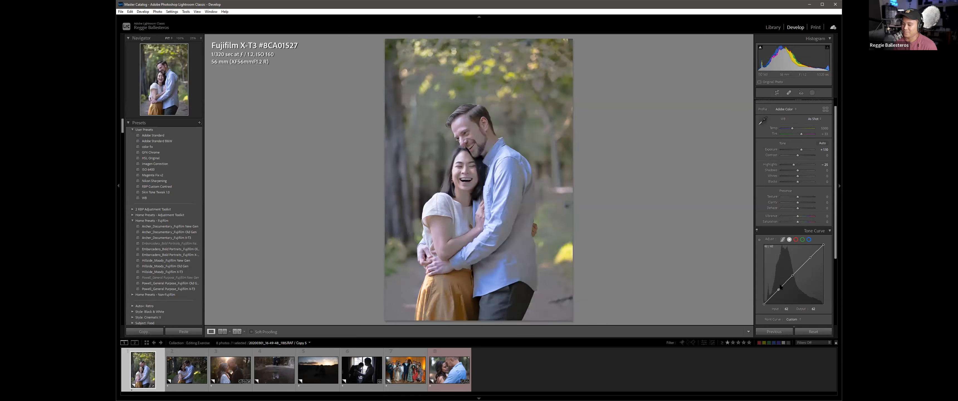
drag(809, 258, 823, 247)
click(778, 291)
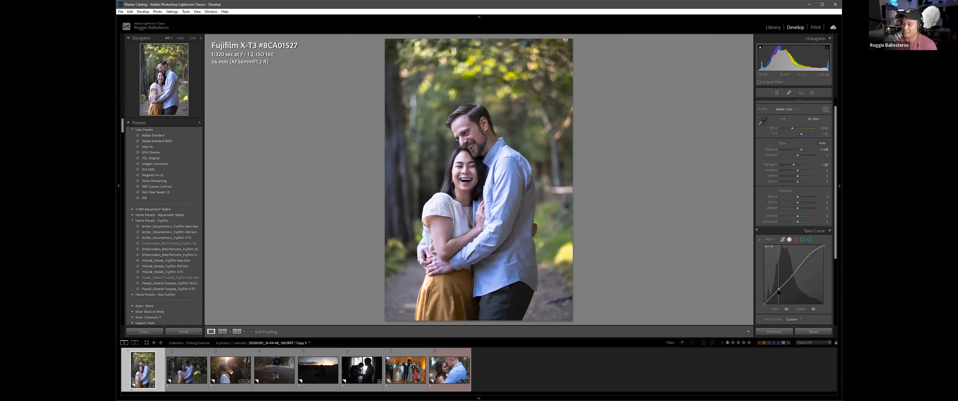
drag(778, 291, 759, 301)
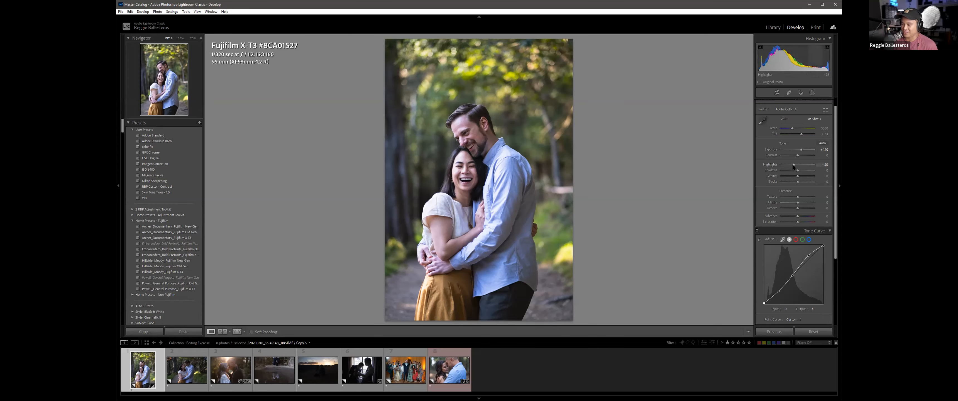
key(ctrl+z)
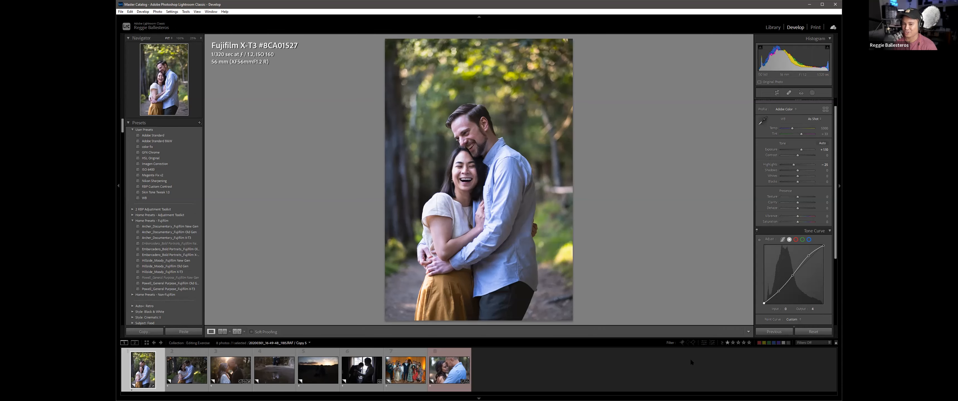
click(812, 332)
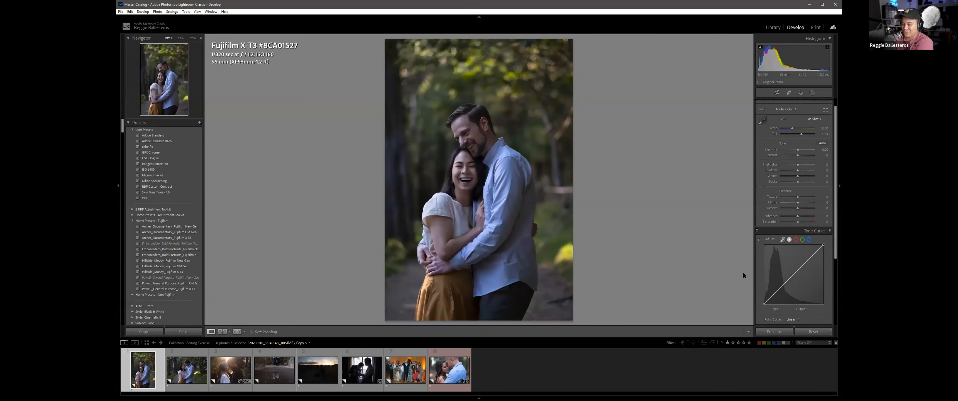
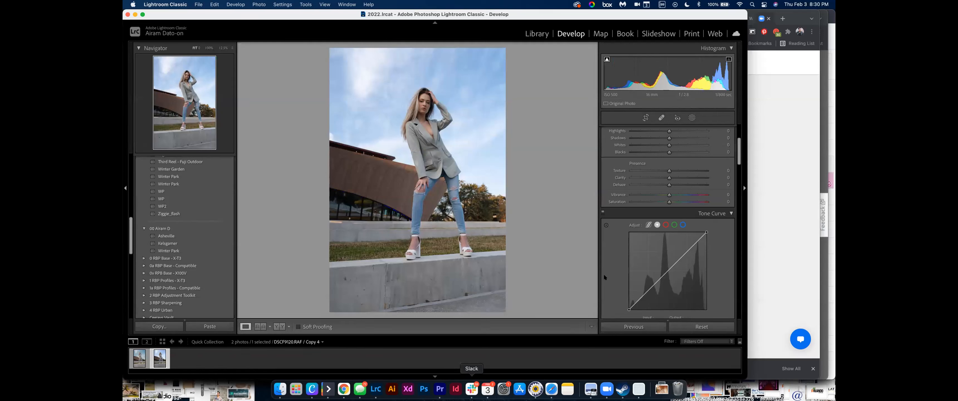
Step: Switch to the edited copy of the standing woman photo and compare it with the Tone Curve adjustments off and on
key(Left)
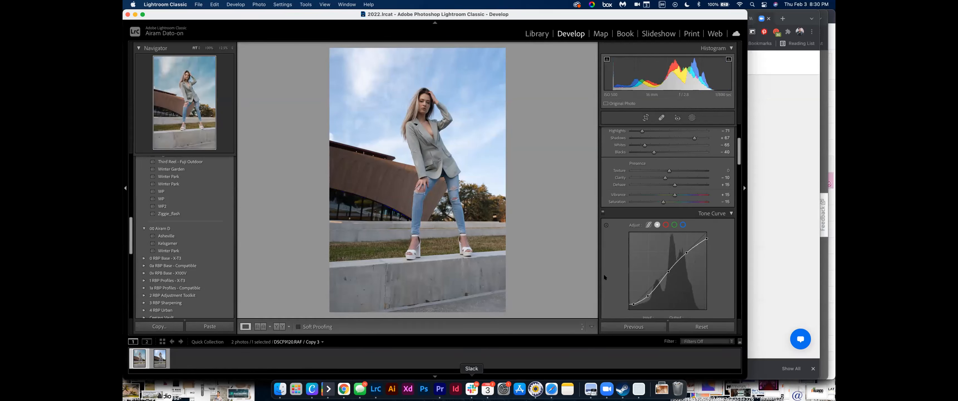
scroll(690, 158, up, 3)
scroll(690, 159, down, 3)
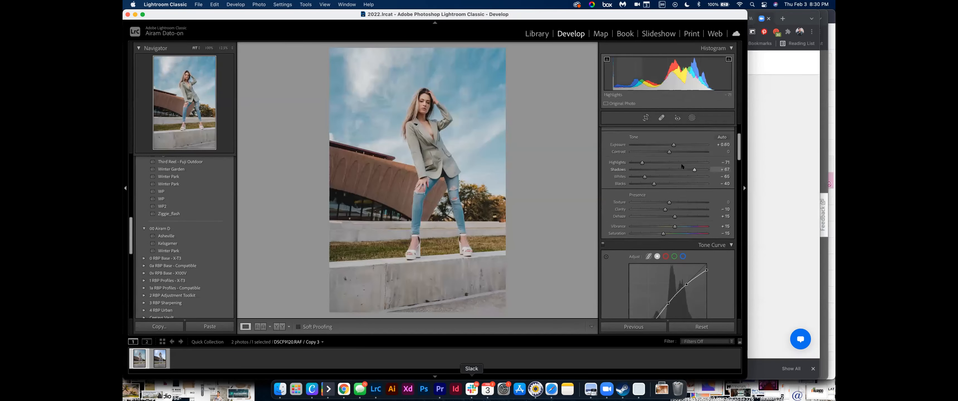
click(602, 204)
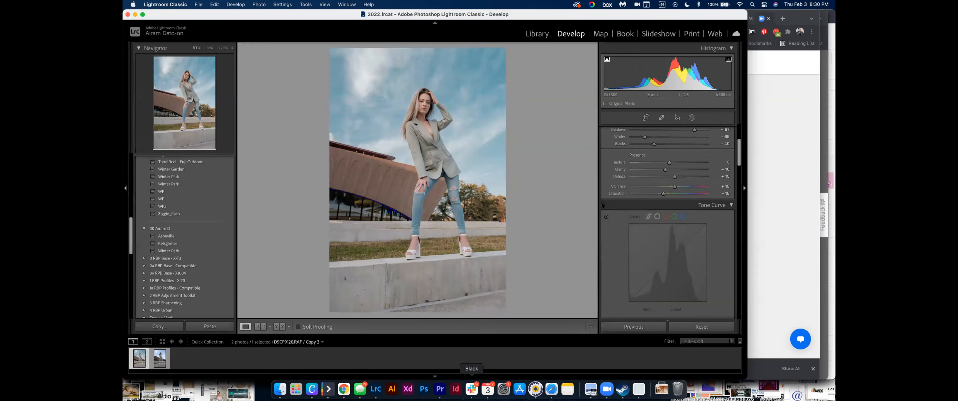
click(602, 204)
scroll(675, 306, down, 2)
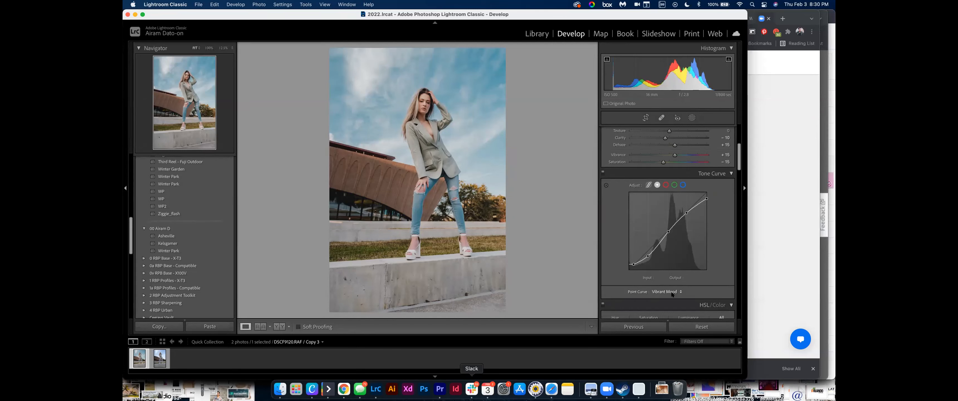
Step: Try the Medium Contrast and Strong Contrast point curves on the photo, and set the point curve to Linear
click(671, 293)
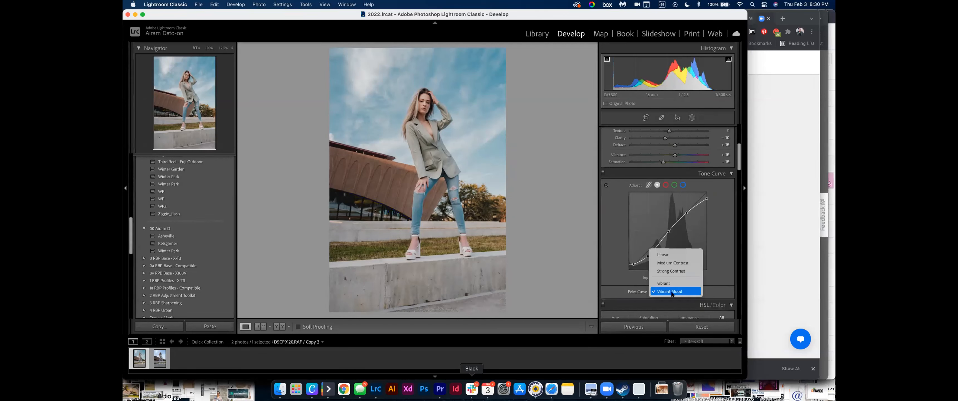
click(678, 261)
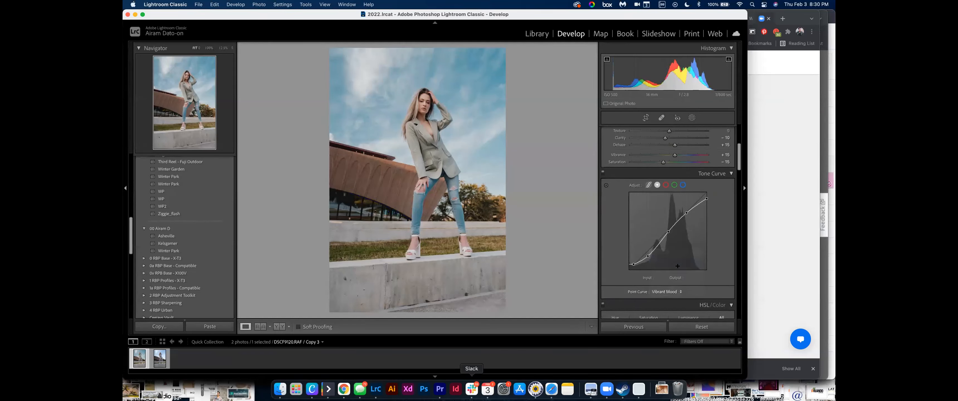
click(673, 289)
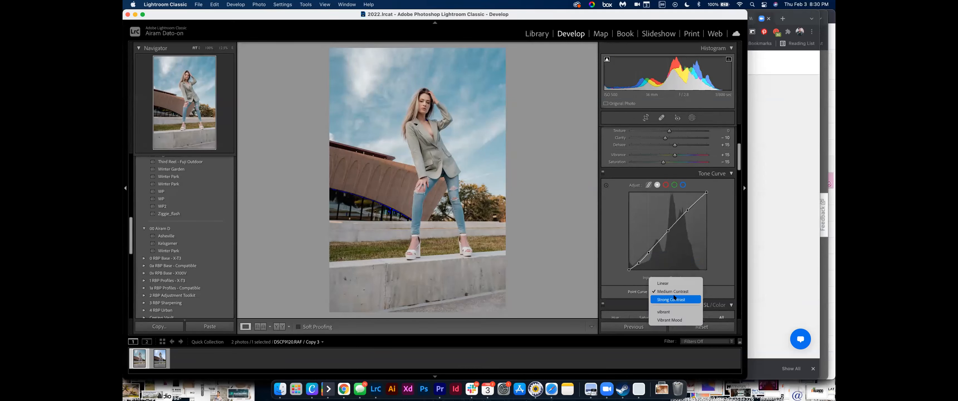
click(674, 297)
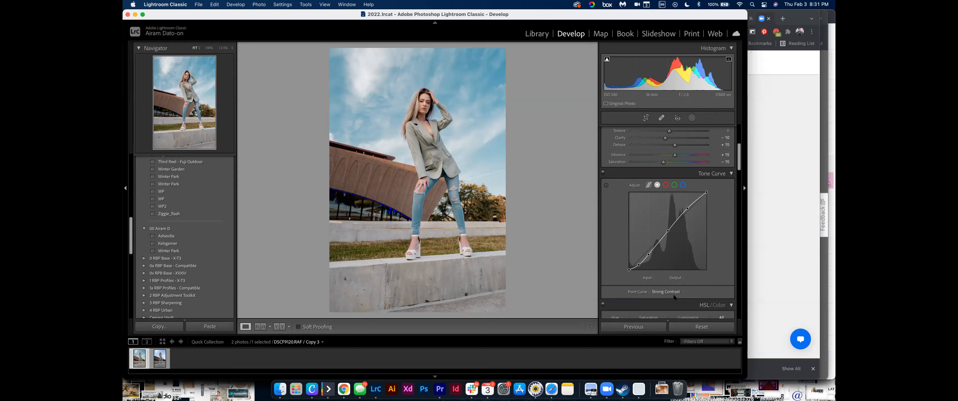
click(673, 296)
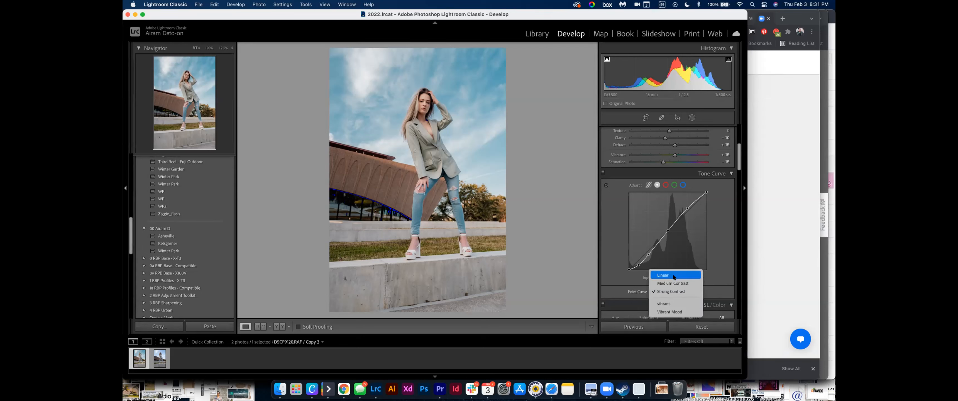
click(674, 275)
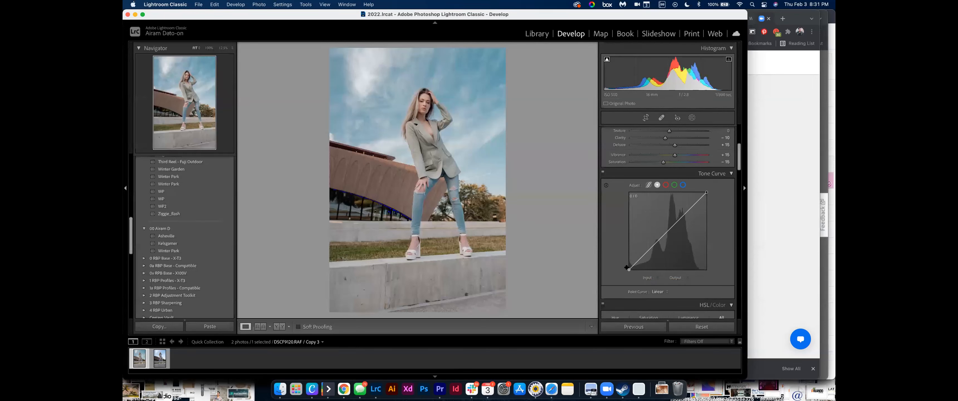
Step: Lift the black point of the linear tone curve slightly and lower its white point to an output of 242
scroll(626, 267, up, 1)
drag(626, 268, 625, 266)
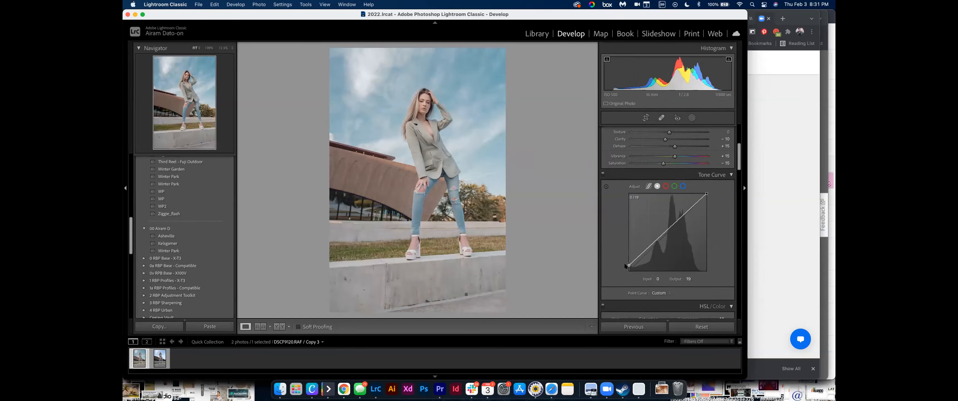
drag(703, 195, 706, 198)
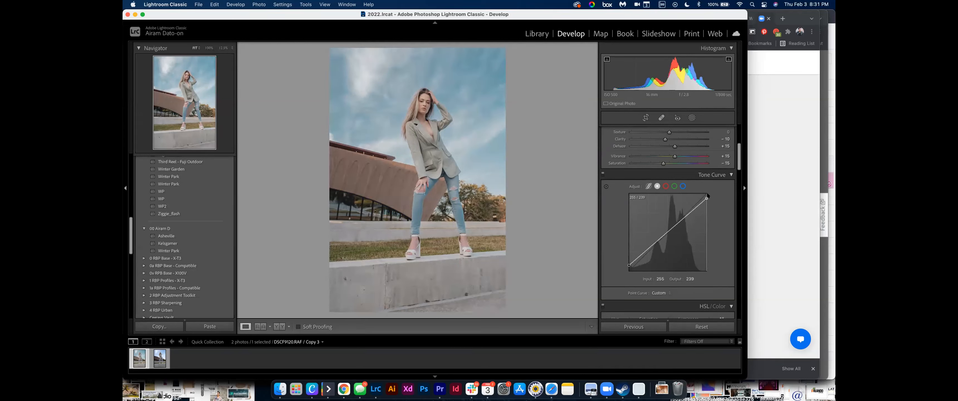
drag(706, 194, 707, 195)
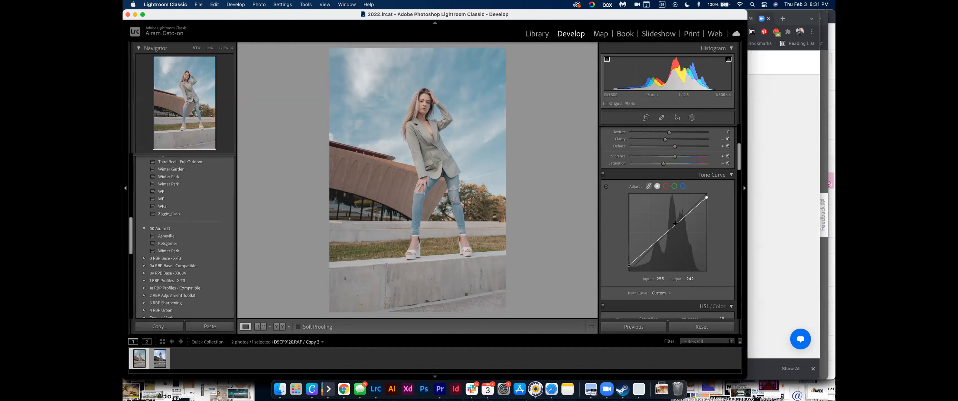
Step: Form an S-curve by raising a highlight point at input 175 and pulling a shadow point down to an output of about 53
drag(681, 216, 680, 214)
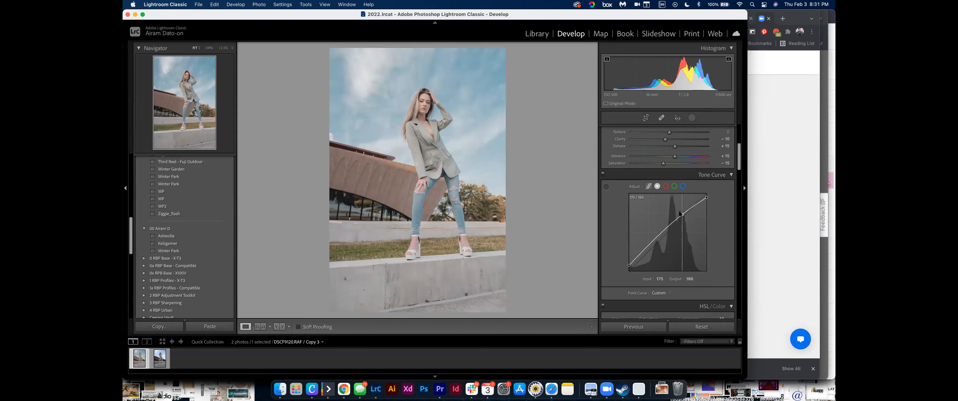
drag(648, 249, 647, 250)
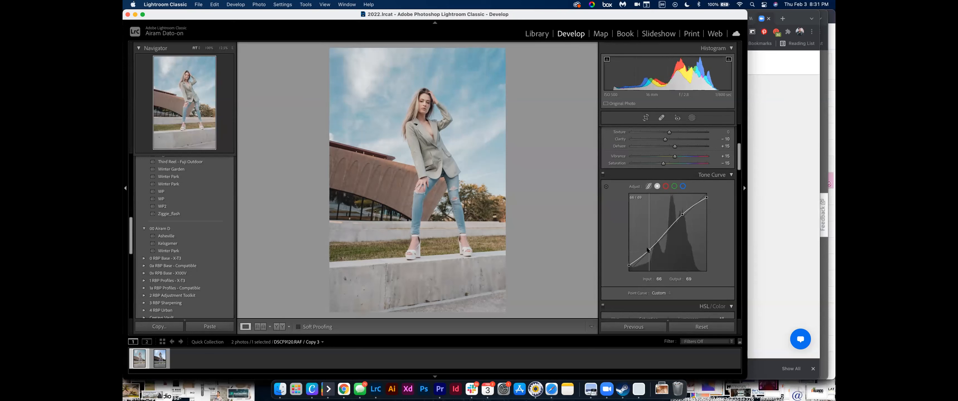
drag(647, 250, 648, 251)
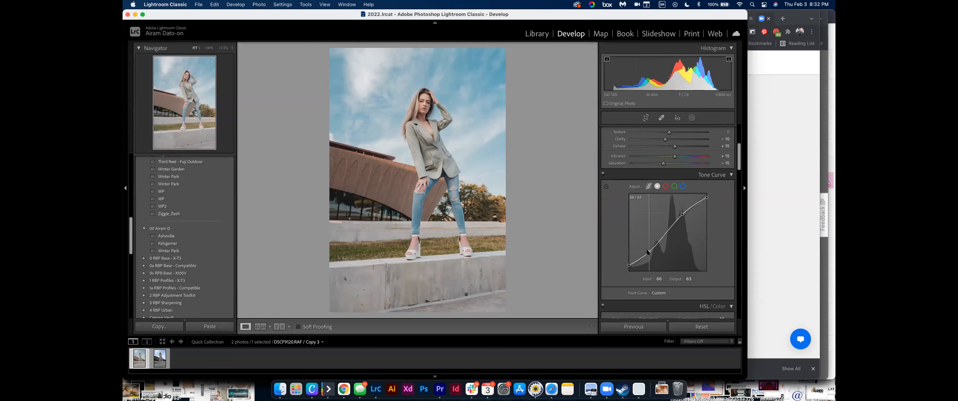
drag(648, 252, 648, 253)
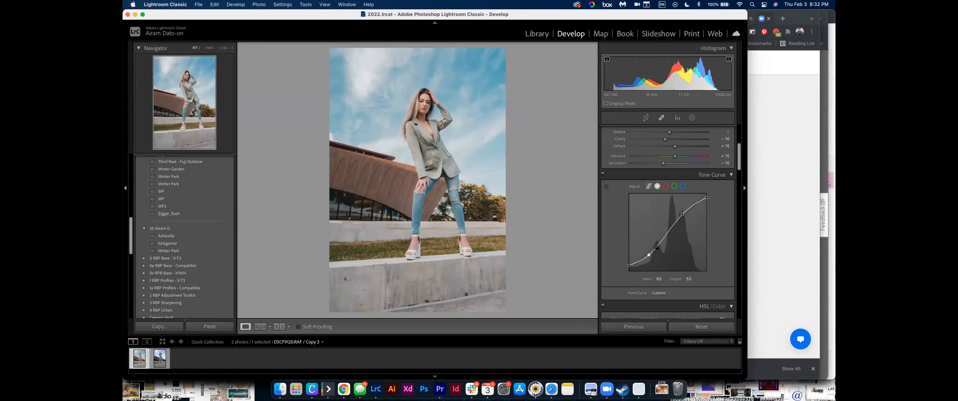
Step: Replace the custom tone curve with the saved Vibrant Mood point curve
scroll(657, 246, up, 10)
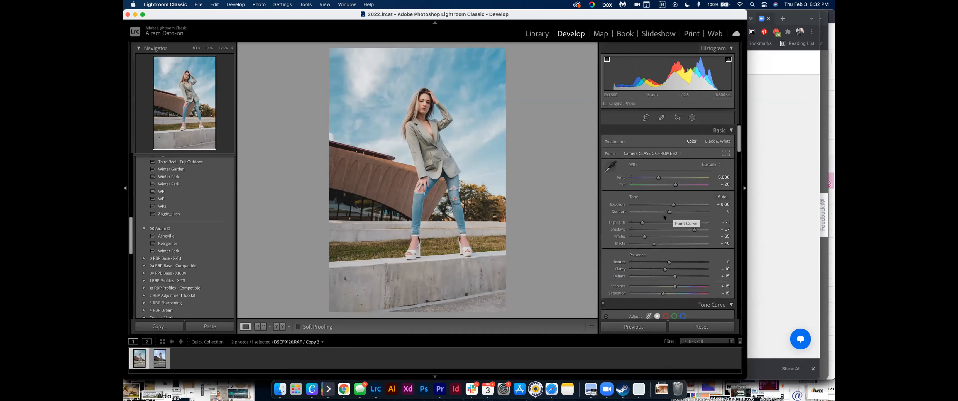
scroll(663, 214, down, 2)
scroll(663, 217, down, 7)
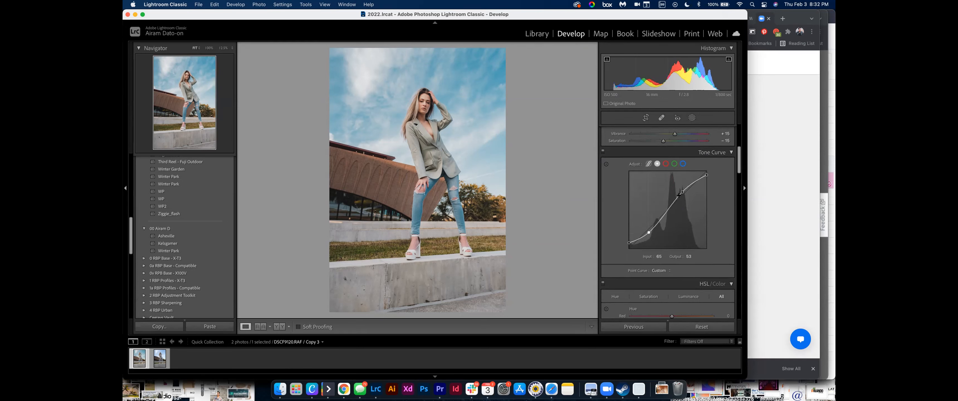
click(656, 270)
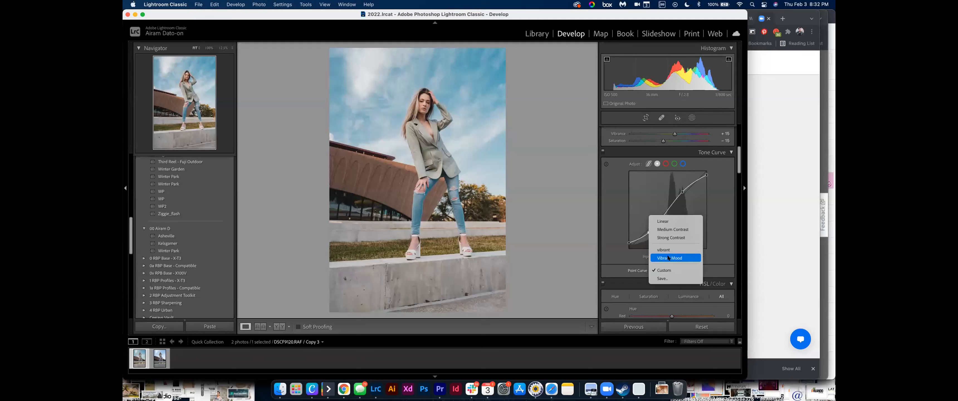
click(668, 257)
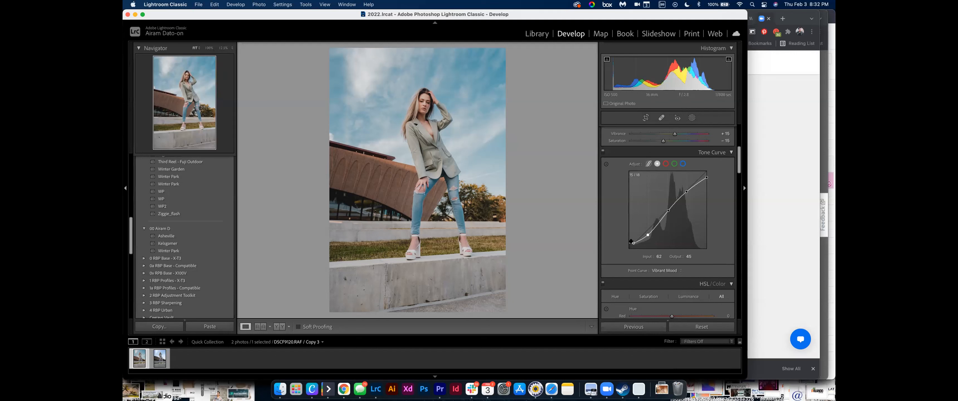
Step: Nudge the curve's shadow end, restore the Vibrant Mood point curve, and switch to the saved vibrant point curve
drag(631, 241, 632, 241)
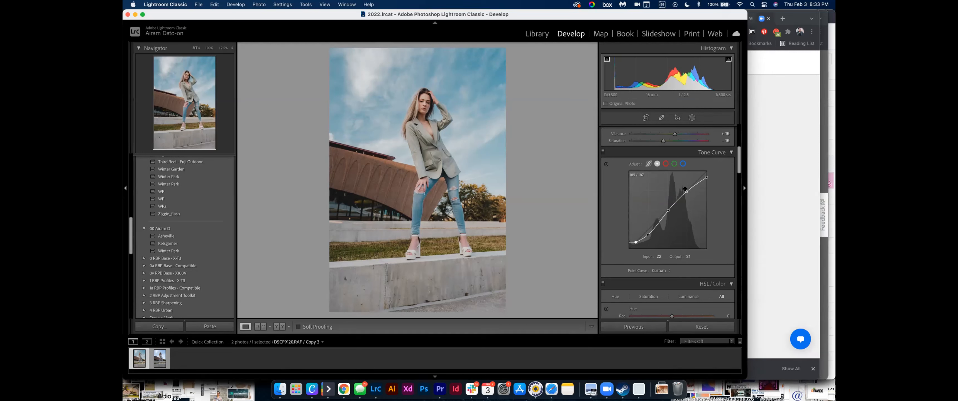
click(659, 270)
click(660, 260)
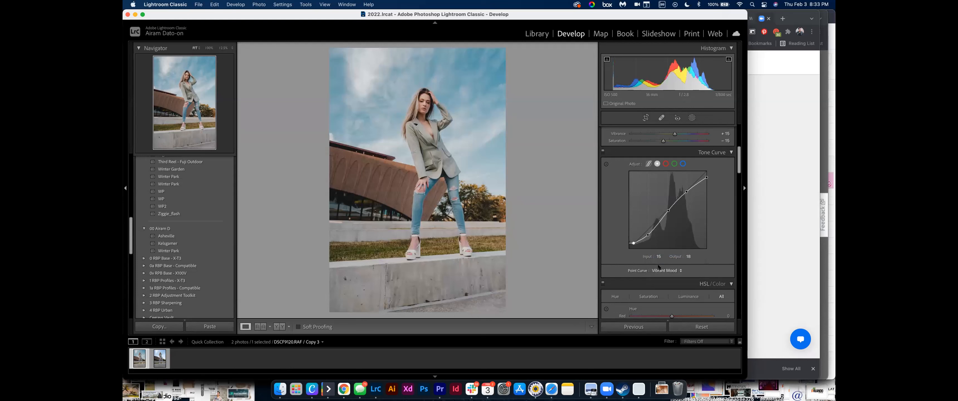
click(658, 269)
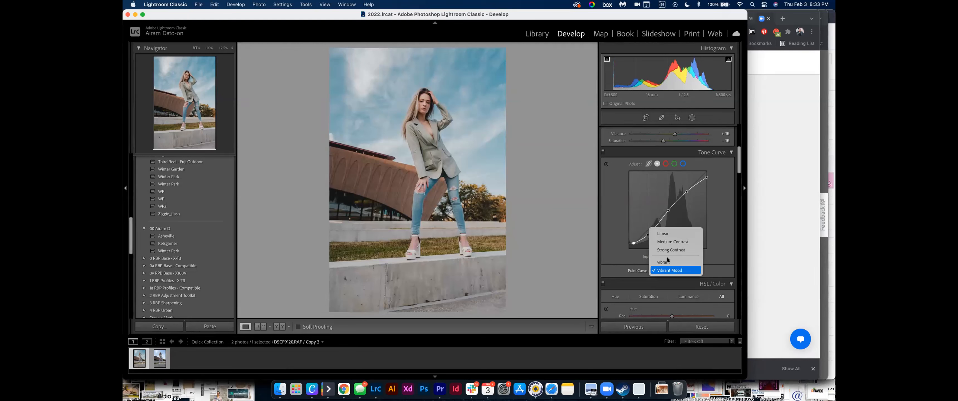
click(670, 260)
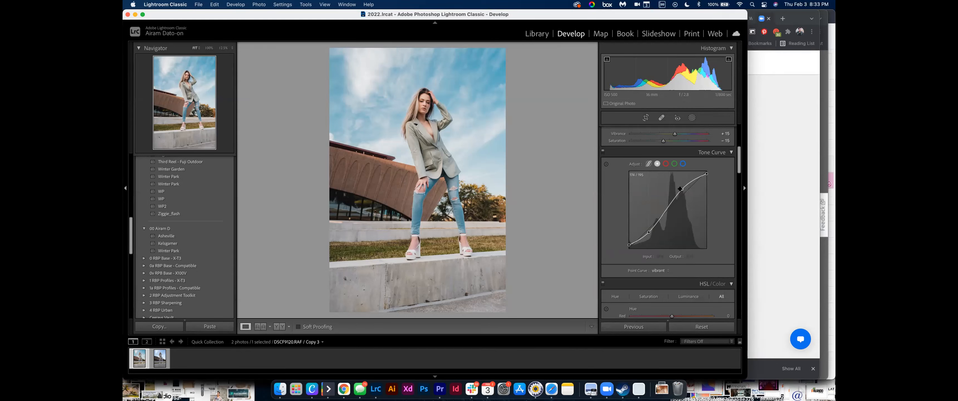
Step: Flatten the tone curve with a white-point output of 192, and rebuild an S-curve with the white point at 255 and highlights at 180/200
drag(668, 207, 685, 198)
drag(706, 174, 711, 188)
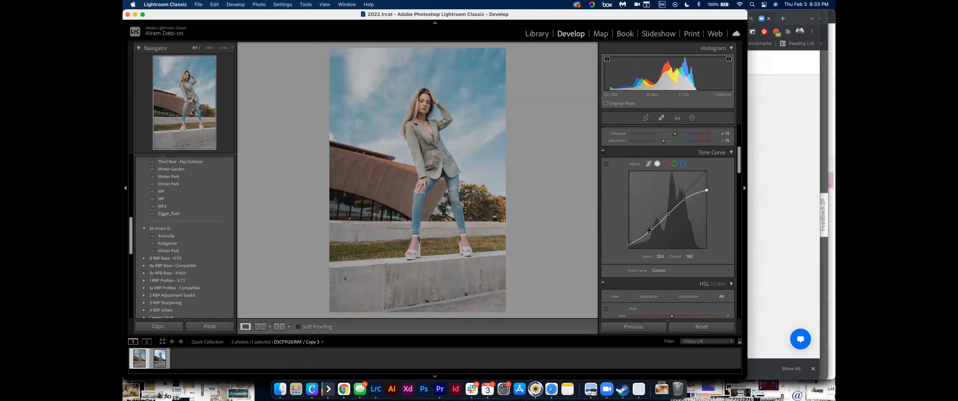
drag(648, 230, 707, 170)
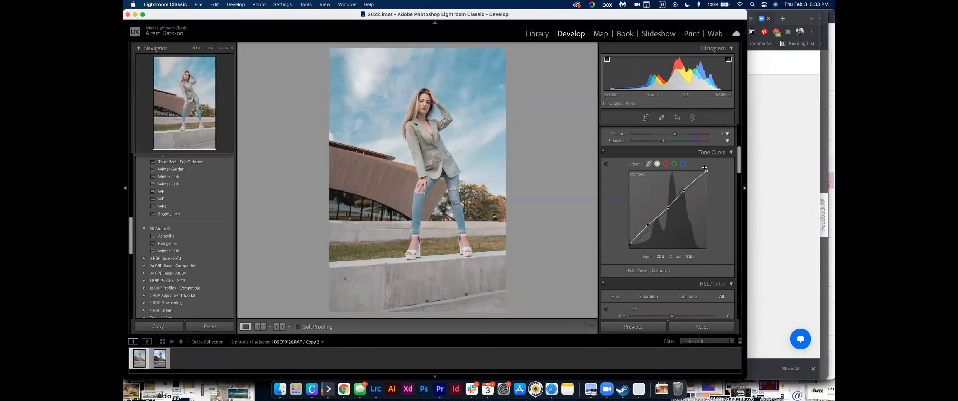
drag(647, 227, 647, 231)
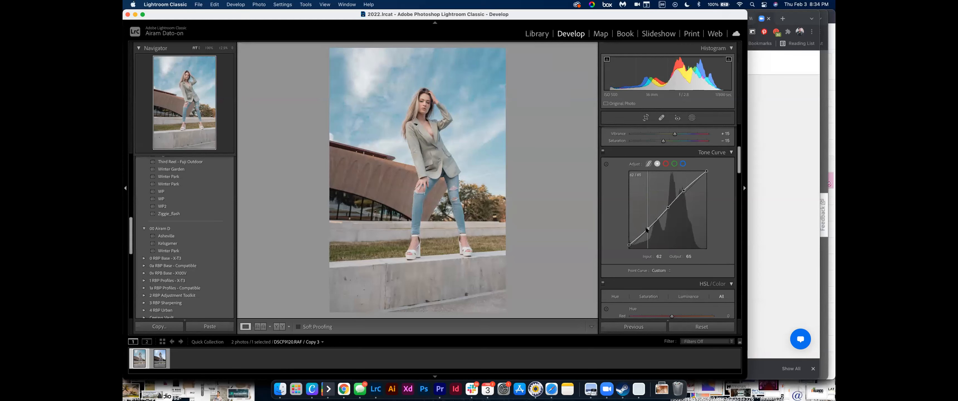
drag(668, 208, 684, 186)
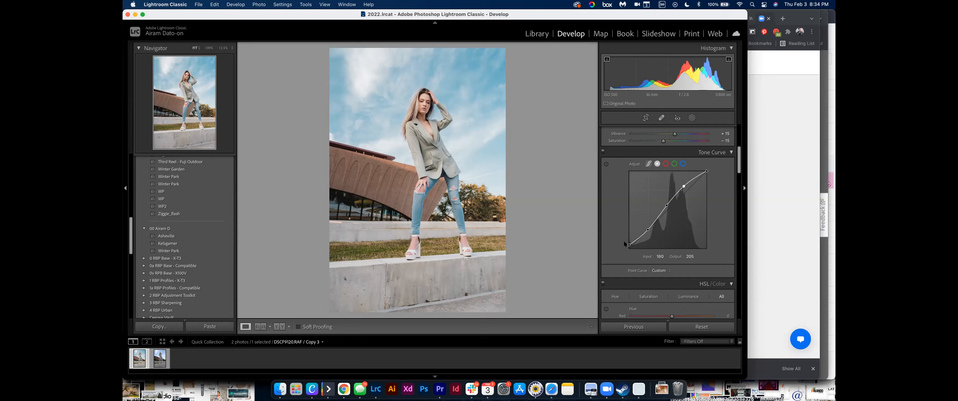
Step: Try extra midtone points on the tone curve, remove them, and delete the central midtone point
click(657, 217)
drag(656, 214, 691, 255)
drag(663, 201, 681, 261)
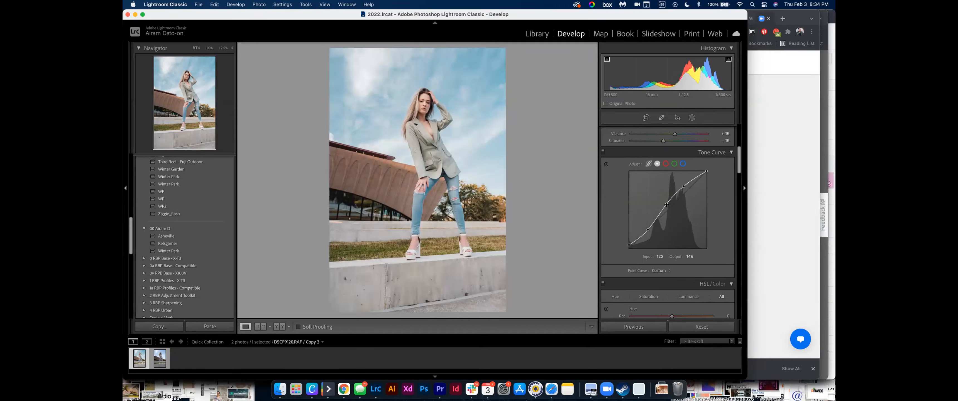
drag(653, 210, 652, 207)
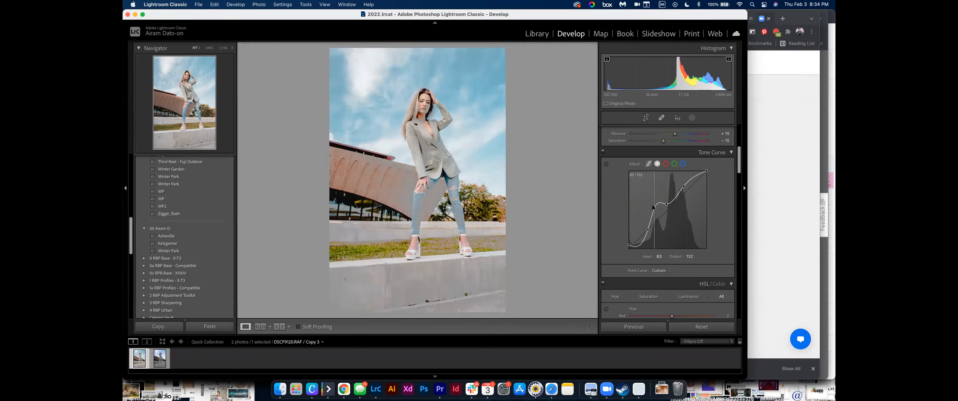
double_click(652, 207)
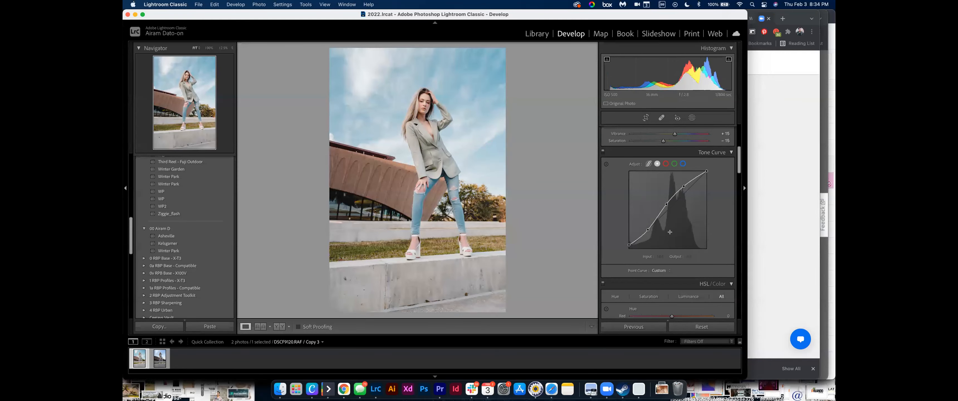
double_click(663, 201)
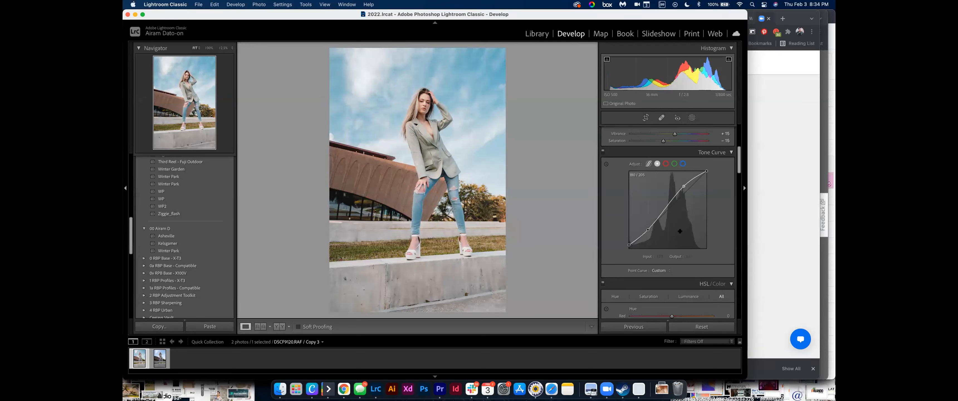
Step: Reshape the S-curve with a highlight point at input 191, output 202 and a shadow point at input 66, output 54
drag(644, 225, 646, 229)
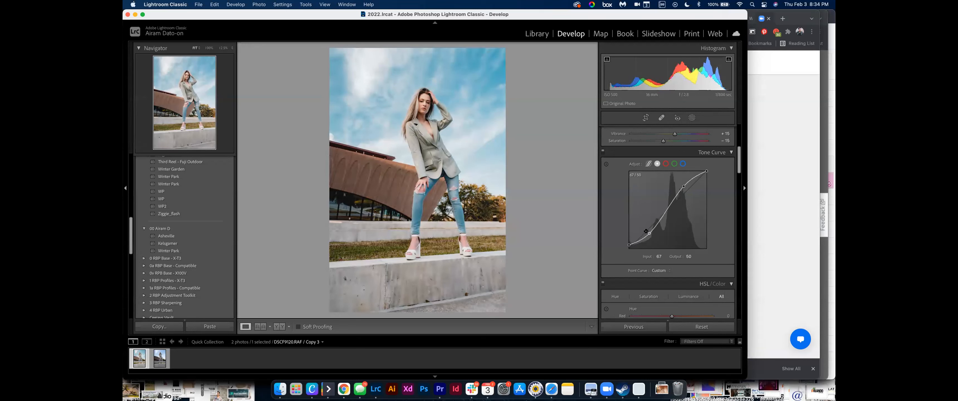
mouse_move(683, 186)
mouse_down()
mouse_move(707, 182)
mouse_move(685, 188)
mouse_up()
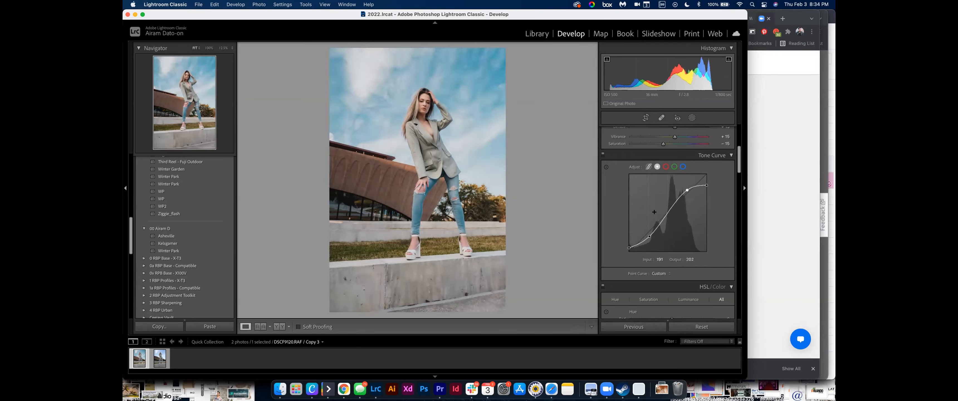
drag(648, 235, 648, 227)
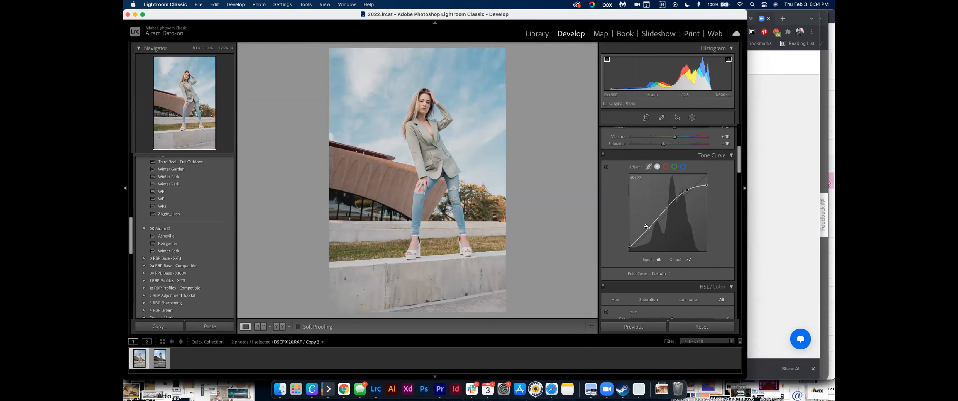
drag(648, 227, 649, 235)
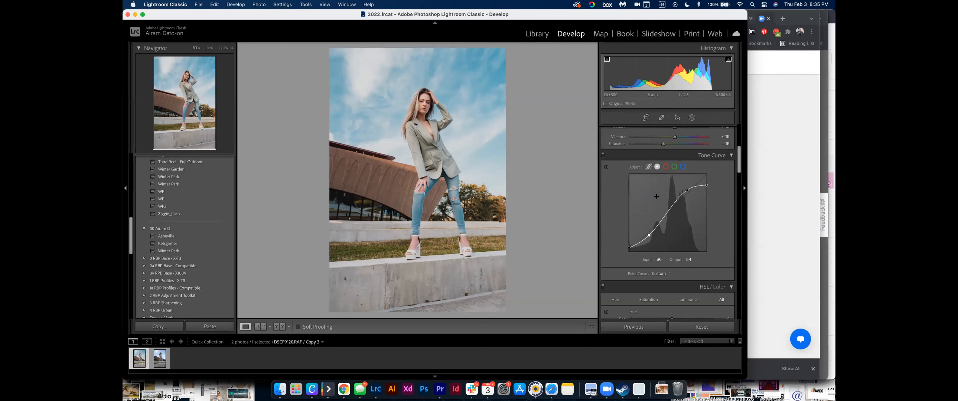
Step: Show the red channel's tone curve and nudge its white point to an output of 254
click(666, 167)
drag(707, 174, 706, 172)
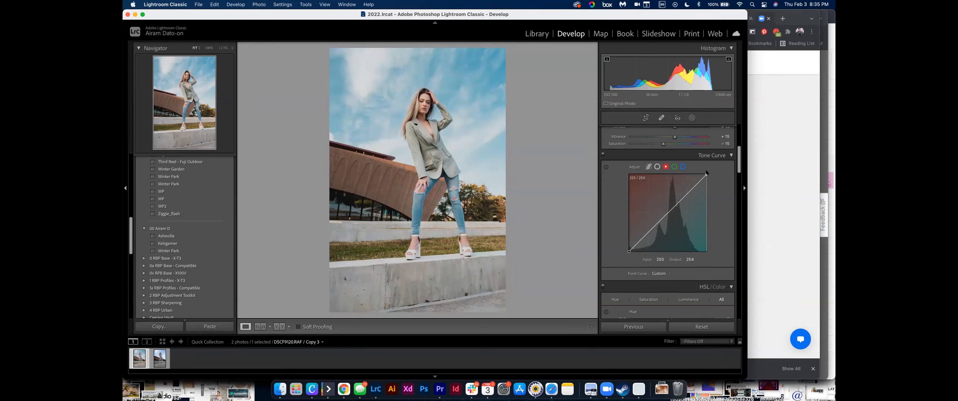
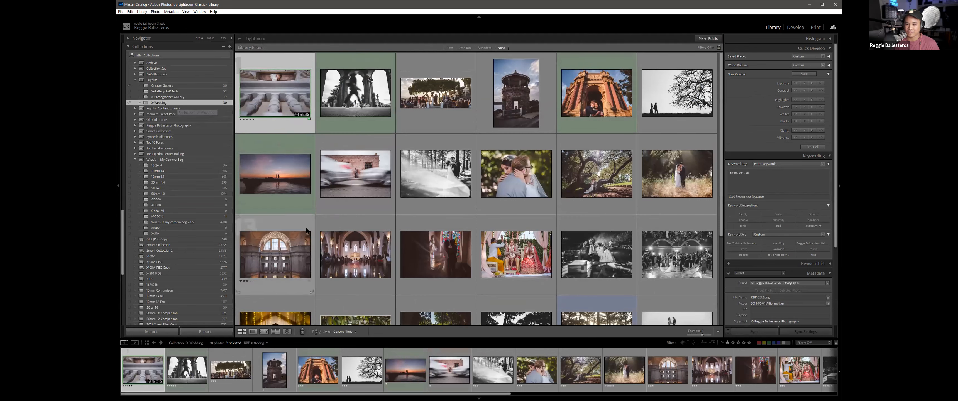
Step: Find the portrait of the bride in the woods in the wedding collection and open it in Develop
scroll(369, 216, down, 2)
scroll(369, 217, down, 1)
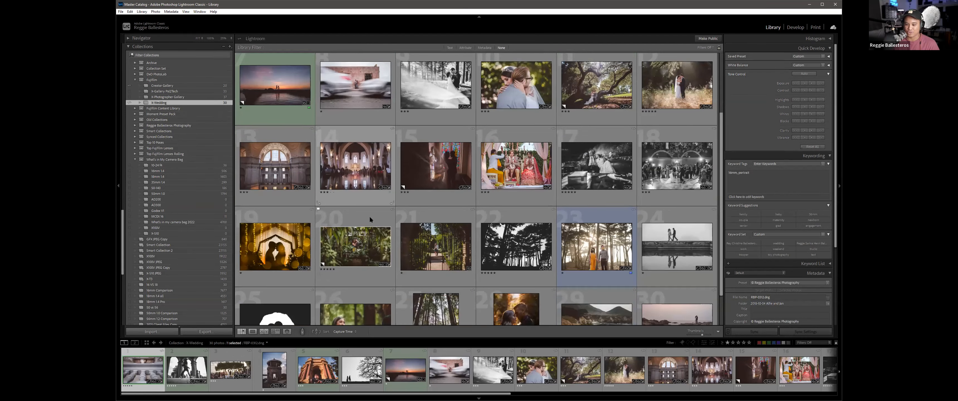
scroll(370, 218, down, 1)
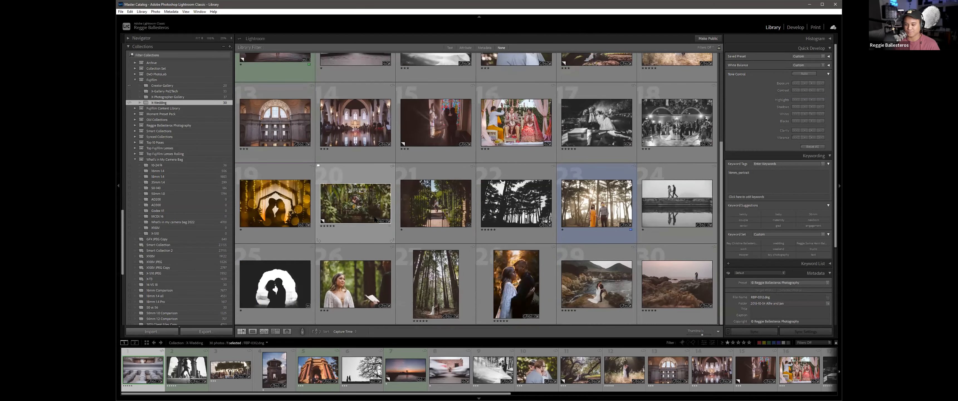
double_click(348, 288)
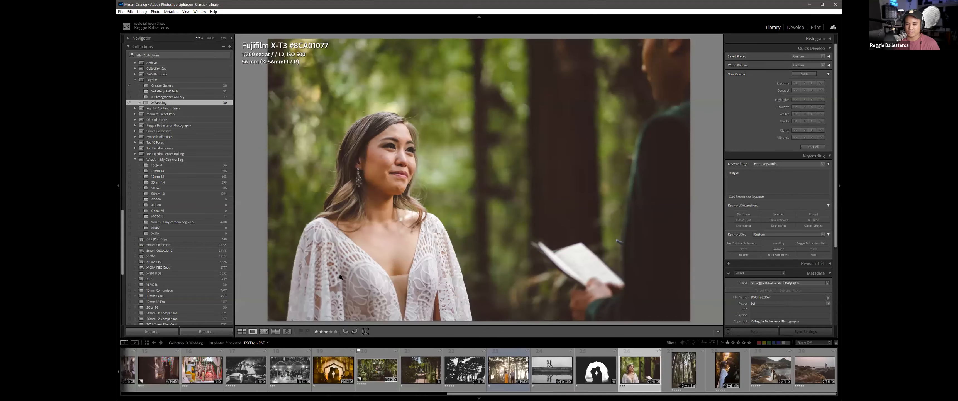
key(d)
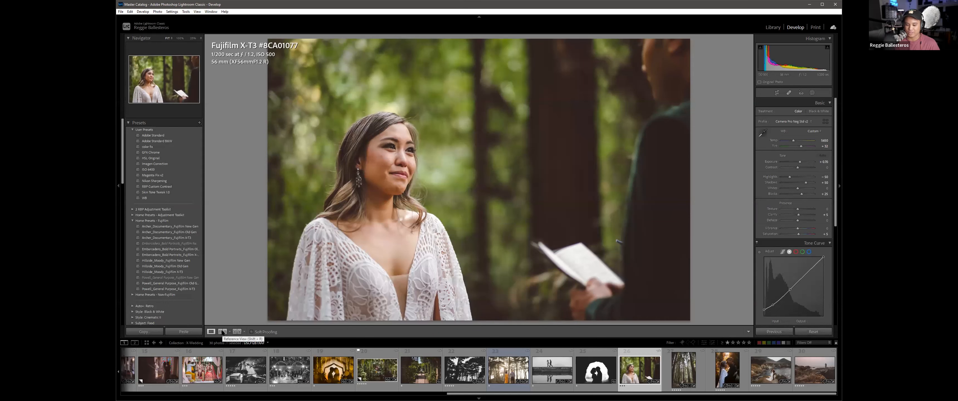
Step: Compare the tall forest photo in Reference View against the bride portrait, and replace the reference with the garlanded ceremony photo
click(222, 331)
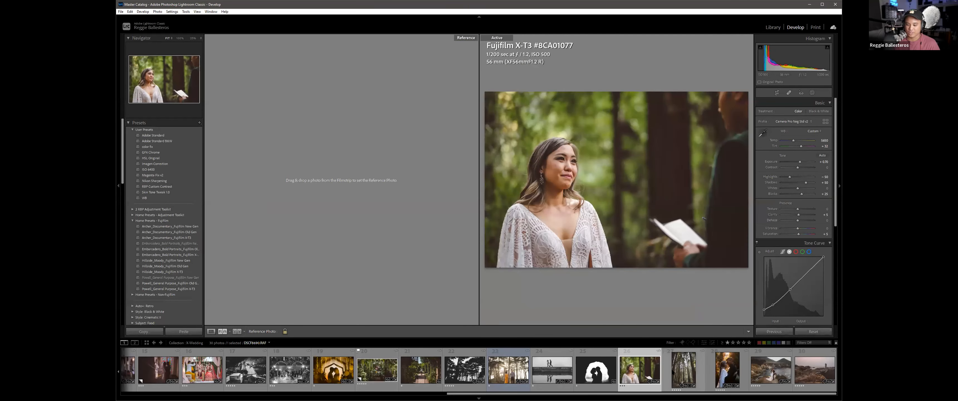
drag(639, 368, 356, 186)
click(678, 384)
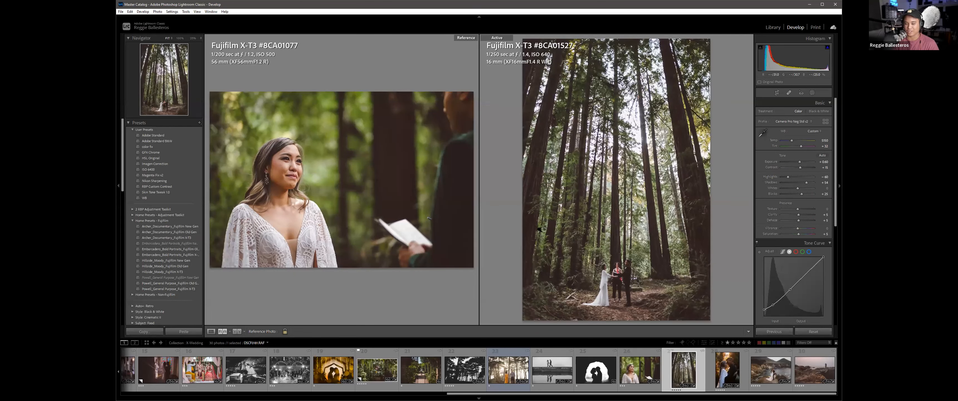
drag(201, 370, 382, 219)
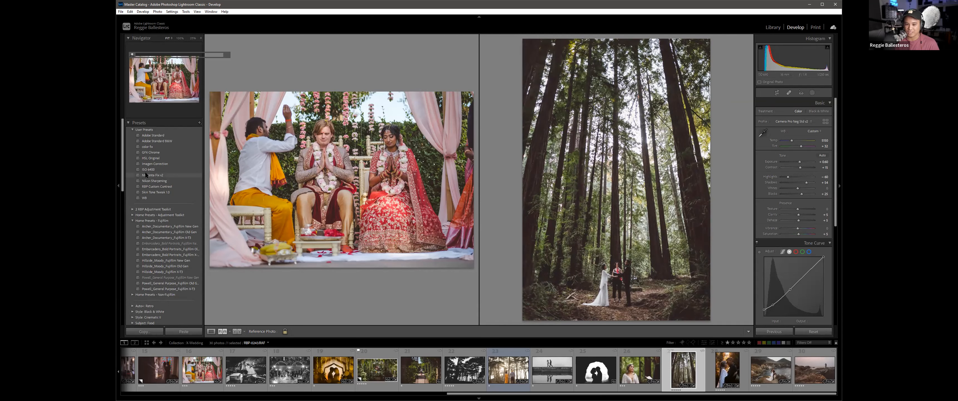
Step: Go to the 11 Ceremony folder and open its first photo in Develop
key(g)
scroll(178, 153, up, 10)
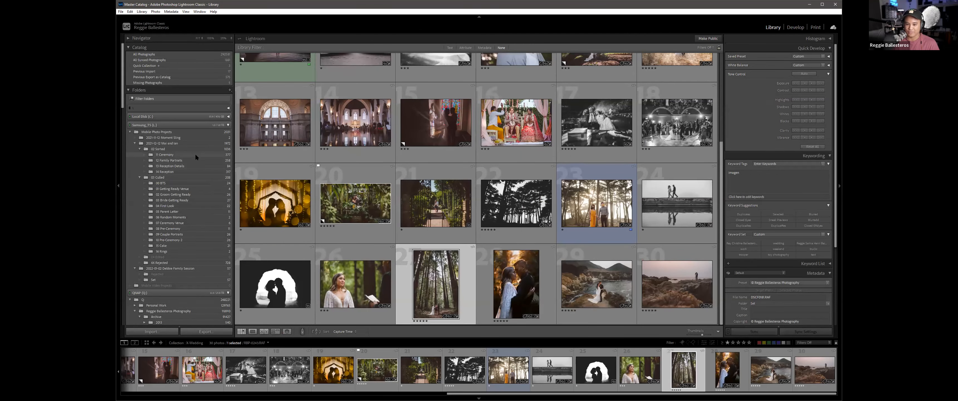
click(194, 154)
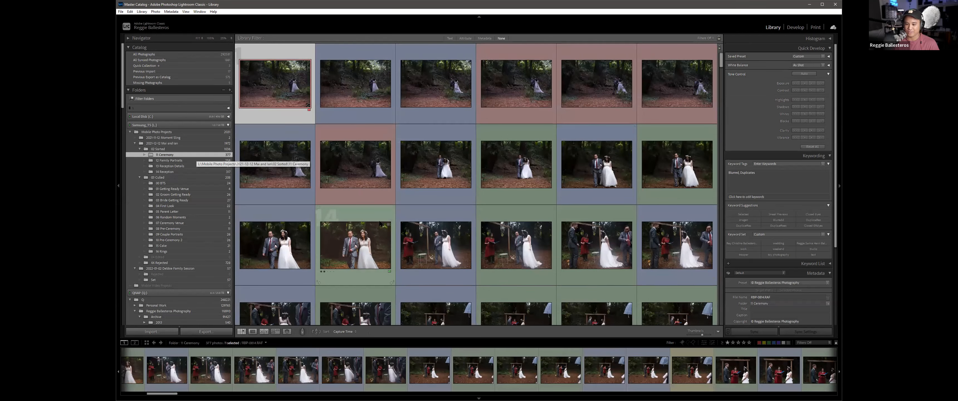
key(d)
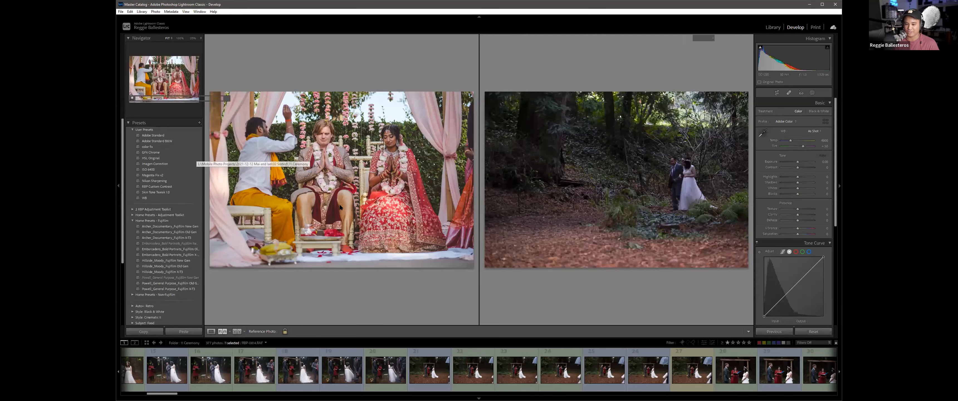
Step: Find the edited two-star photo of the bride walking with the man in the gray suit and enlarge it
key(g)
scroll(400, 199, down, 4)
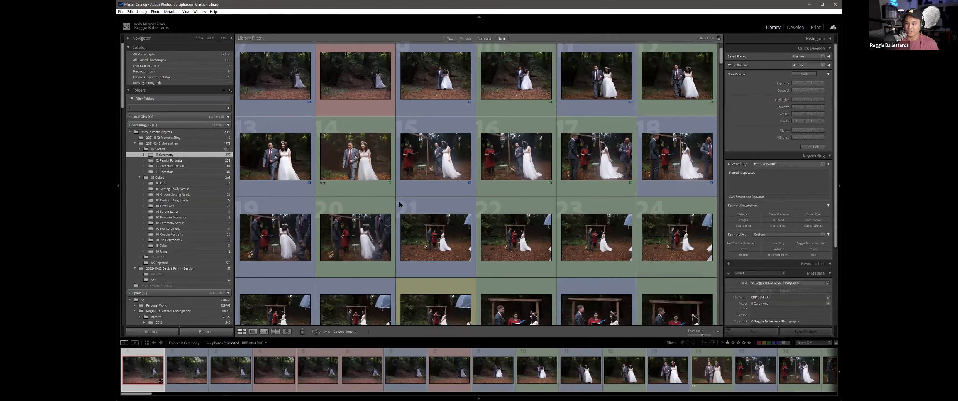
scroll(371, 175, up, 2)
click(353, 152)
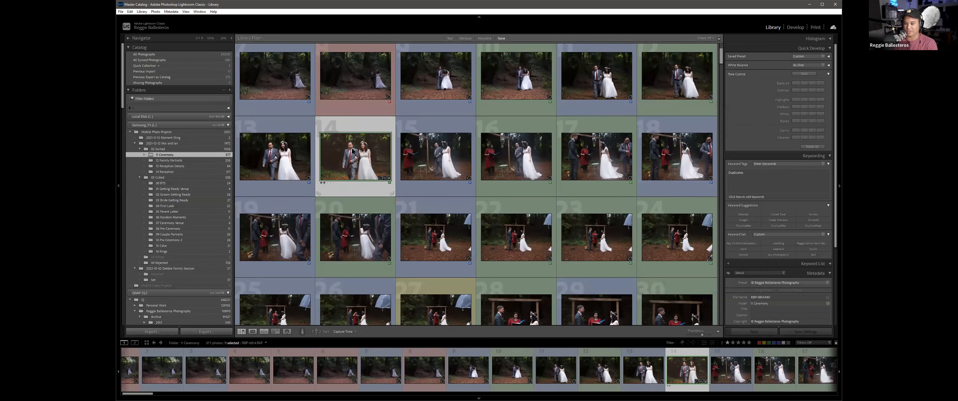
key(e)
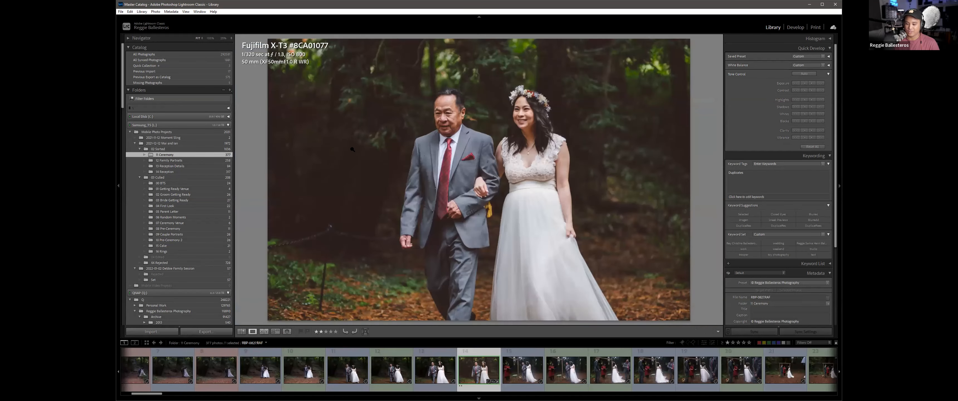
Step: Set the edited walking photo as the reference photo and make an unedited photo of the couple under the wooden arch active
key(shift+r)
drag(479, 370, 383, 249)
scroll(668, 373, down, 10)
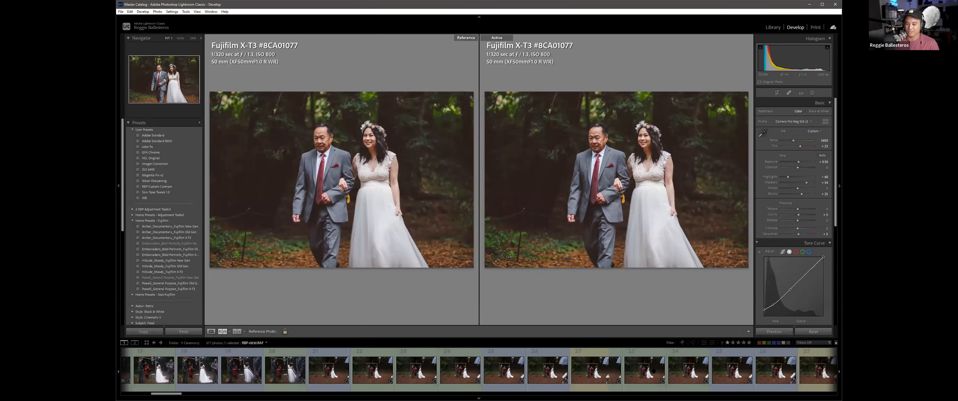
click(538, 371)
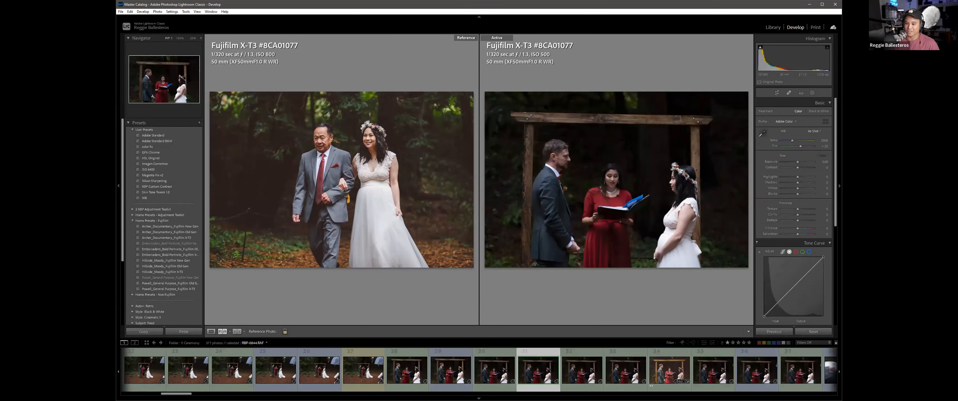
Step: Sync the edited walking photo's develop settings to the first unedited wooden arch photo, leaving Transform out of the sync
scroll(358, 373, up, 10)
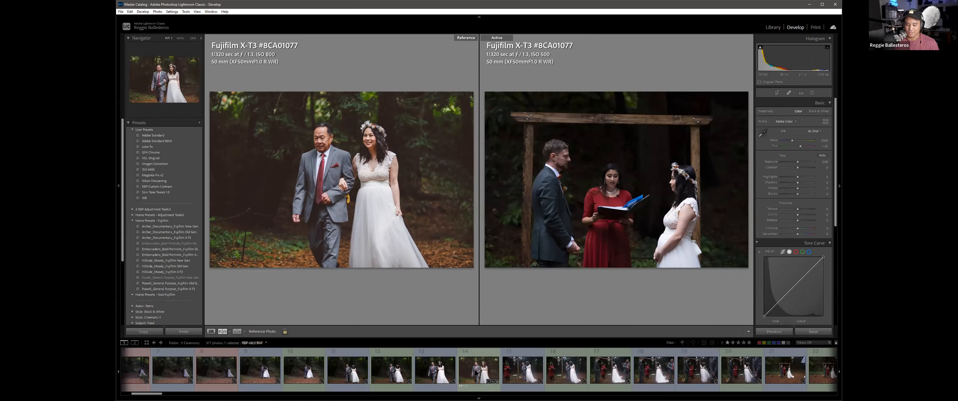
ctrl+click(476, 372)
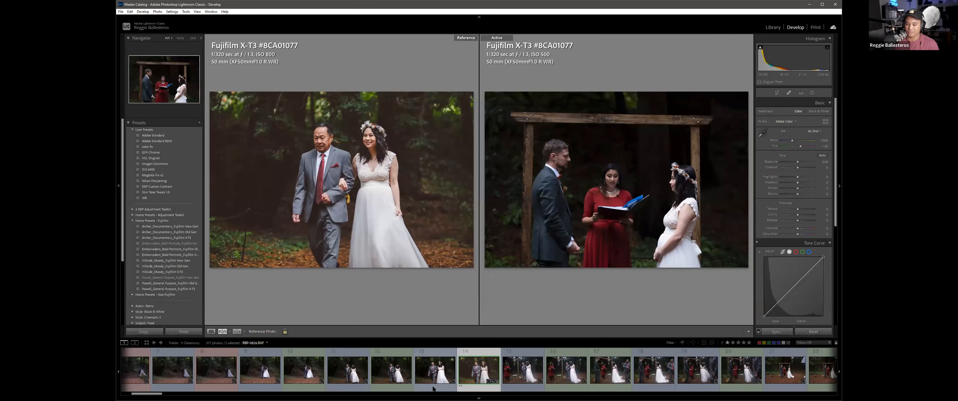
click(470, 374)
scroll(470, 375, down, 5)
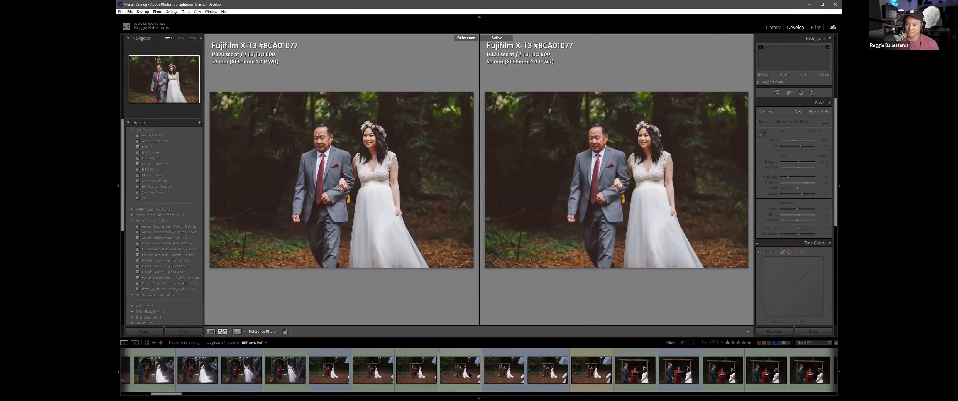
scroll(470, 375, up, 3)
scroll(469, 375, down, 5)
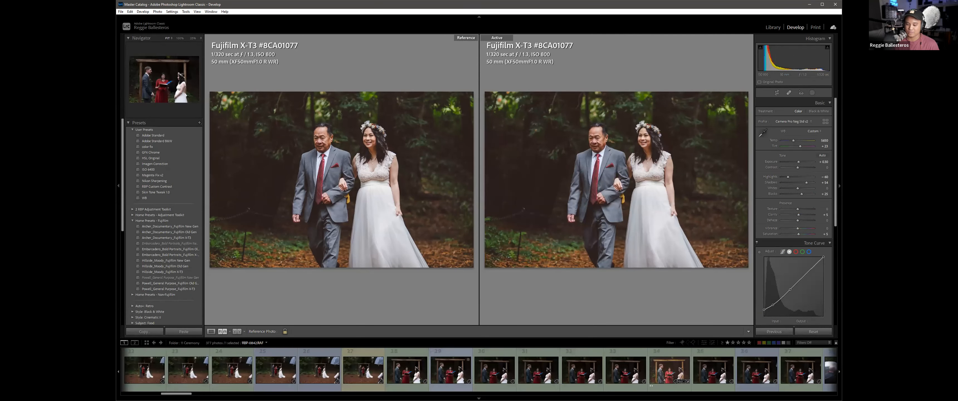
ctrl+click(407, 370)
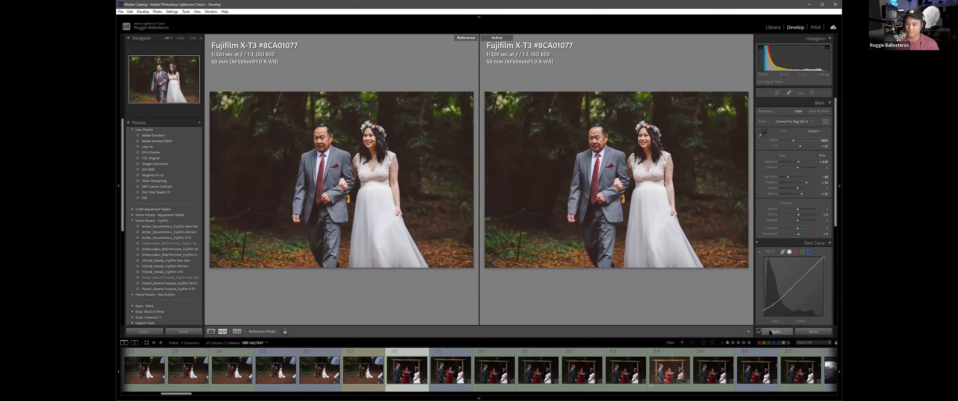
click(775, 331)
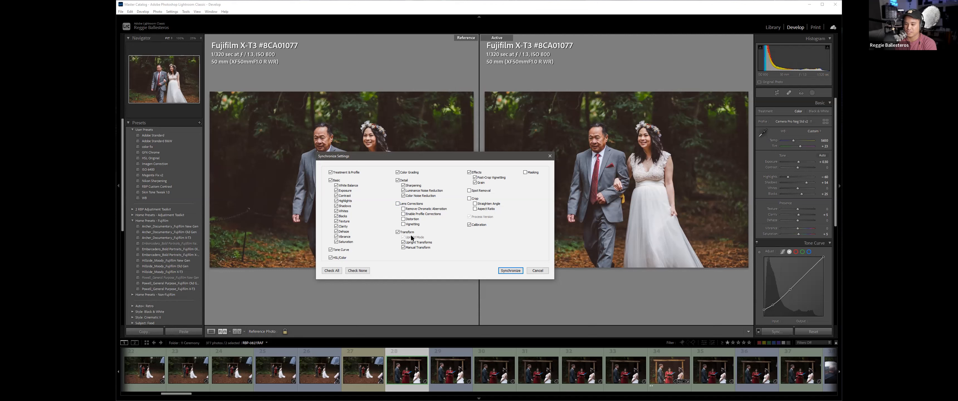
click(398, 233)
Step: Make the synced arch photo active beside the walking reference, raise its Exposure and lower its Highlights to match
click(409, 388)
scroll(395, 381, up, 3)
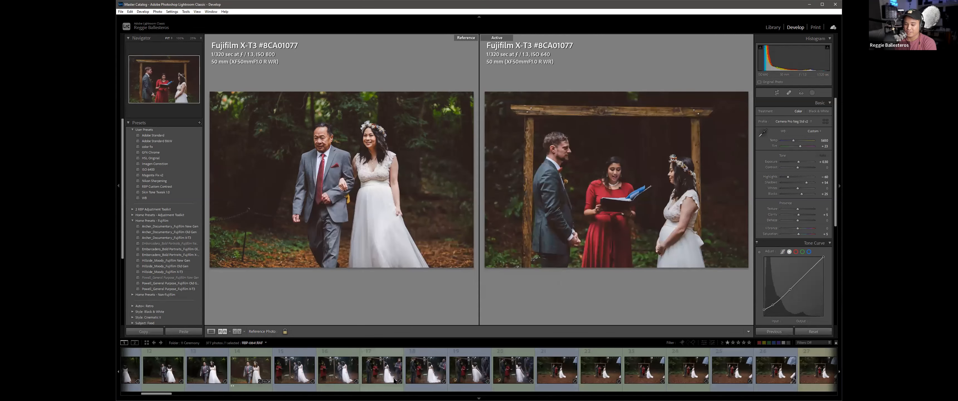
scroll(395, 380, up, 3)
drag(476, 372, 397, 273)
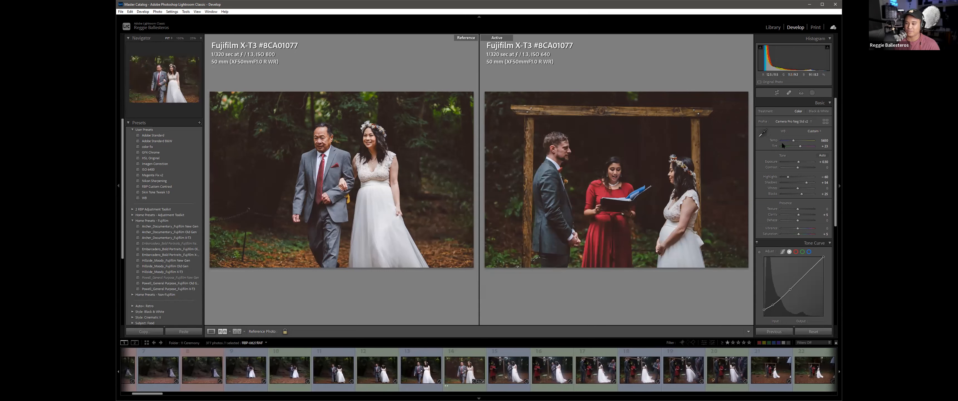
drag(798, 163, 785, 176)
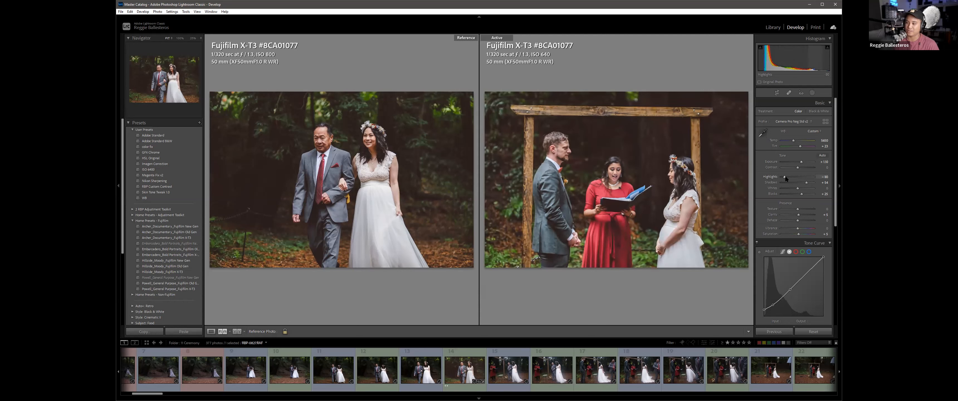
drag(800, 162, 799, 163)
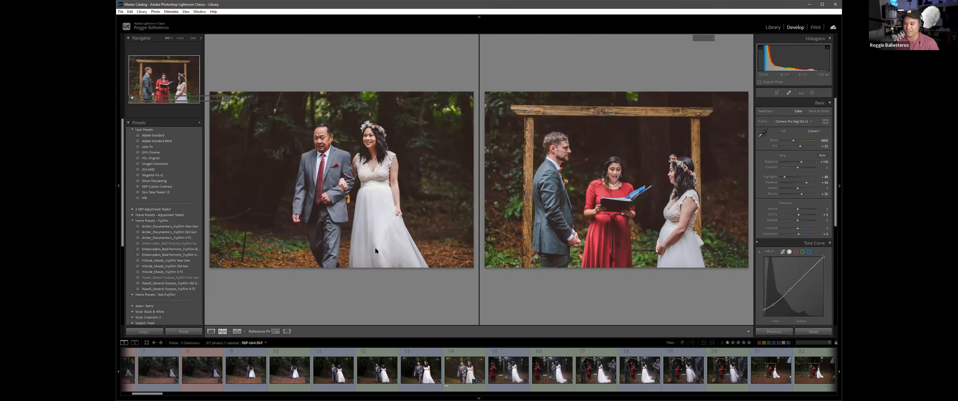
Step: Compare the edited arch photo, the walking photo and the two-star photo of the groom facing the bride in Survey view
key(g)
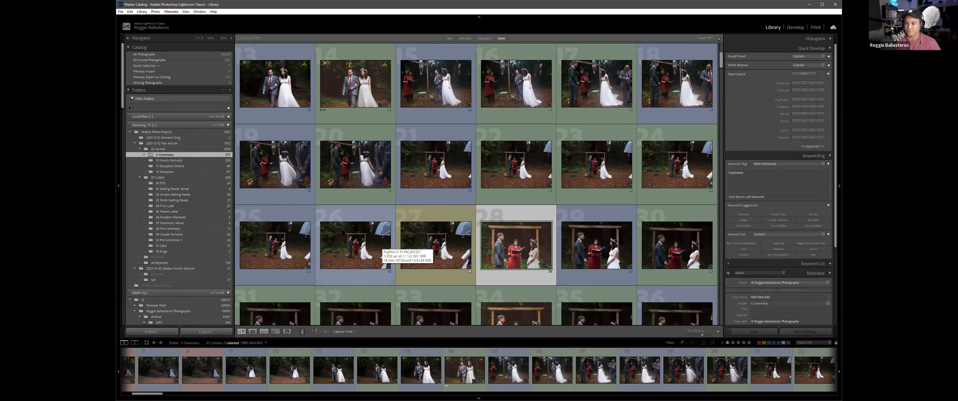
scroll(471, 189, down, 2)
scroll(470, 190, up, 3)
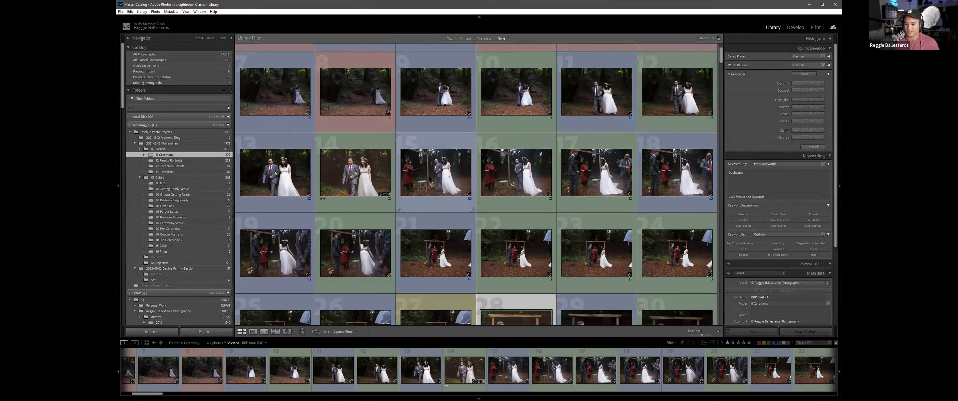
scroll(426, 177, down, 2)
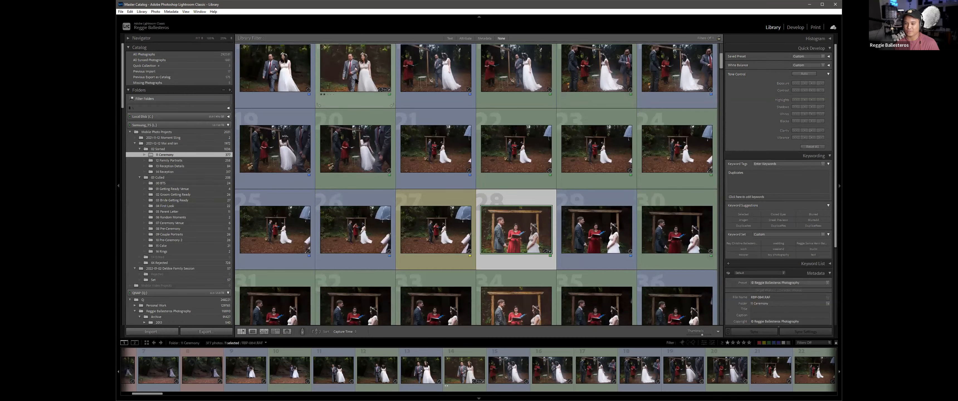
ctrl+click(356, 80)
scroll(508, 255, down, 2)
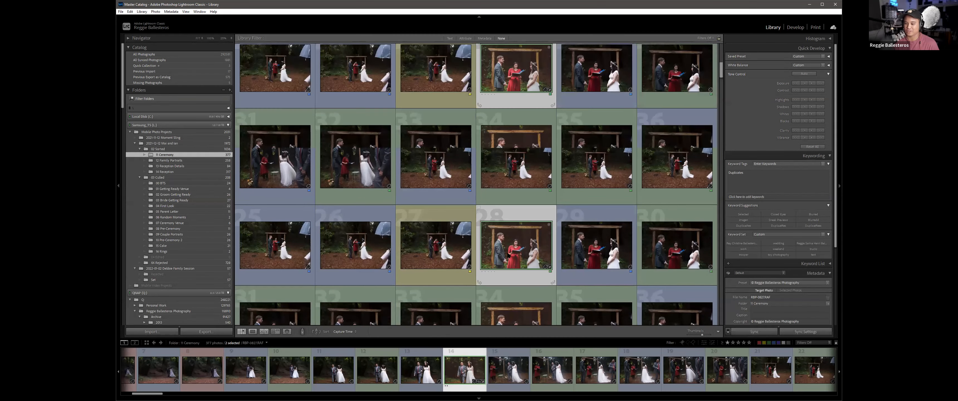
scroll(508, 255, down, 12)
scroll(504, 245, down, 11)
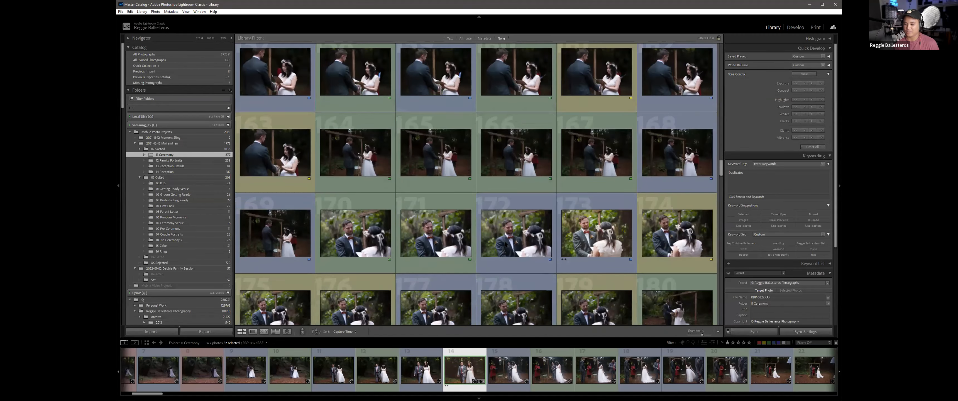
scroll(505, 243, down, 4)
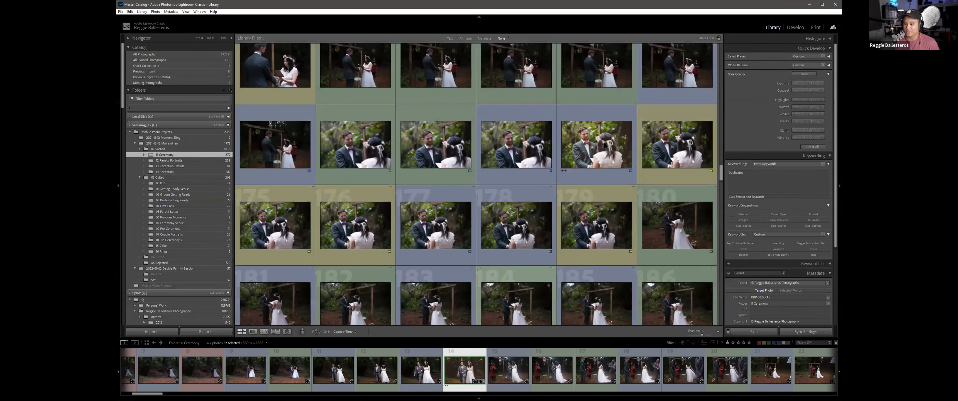
ctrl+click(606, 145)
key(n)
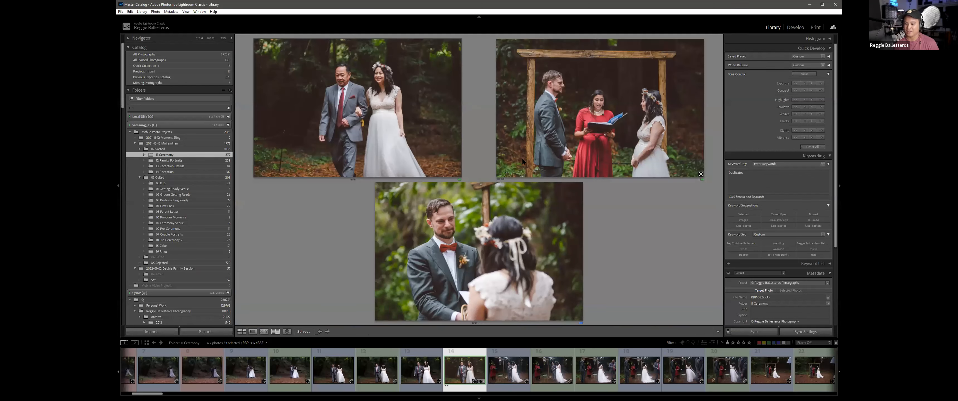
Step: Add the edited ceremony photo with the clear umbrellas to the survey comparison
click(504, 167)
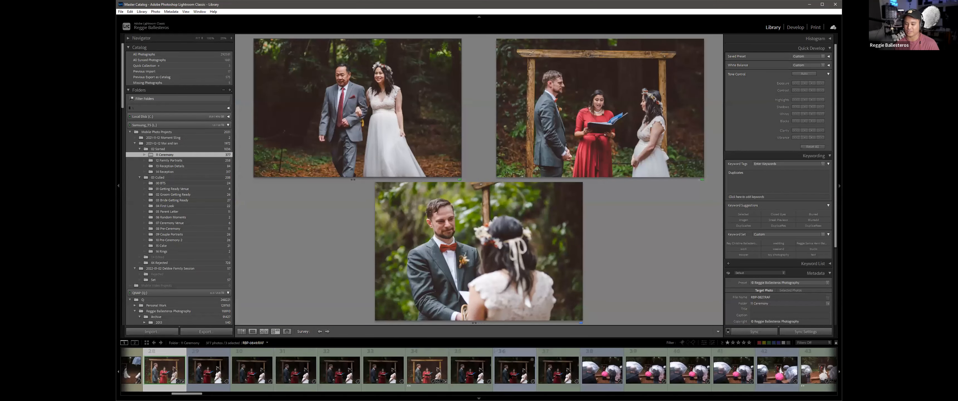
scroll(478, 370, down, 5)
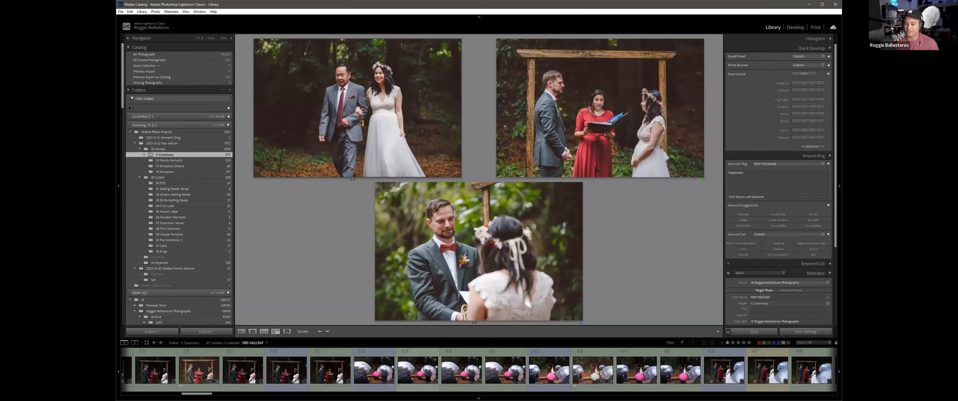
ctrl+click(366, 370)
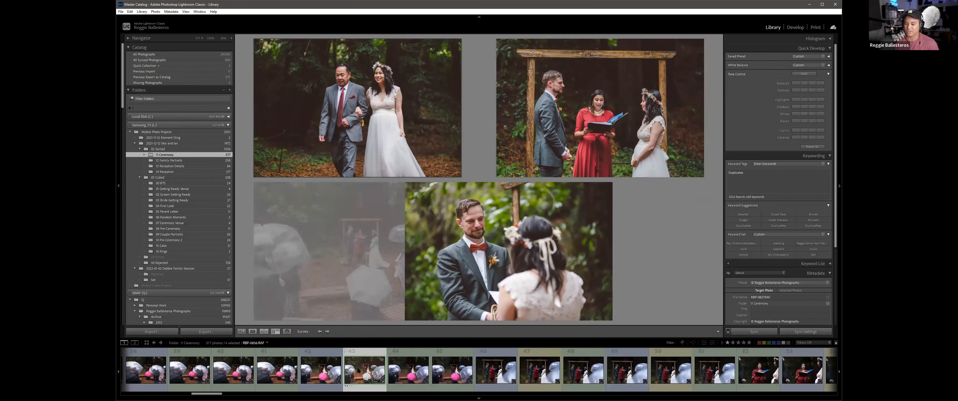
scroll(391, 368, down, 20)
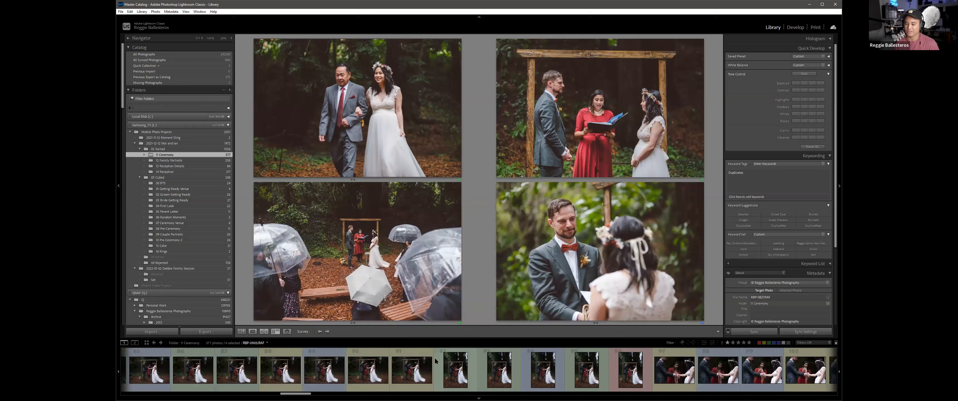
Step: Include the X Wedding collection and add its orange rotunda couple and embracing couple photos to the survey
scroll(200, 240, down, 15)
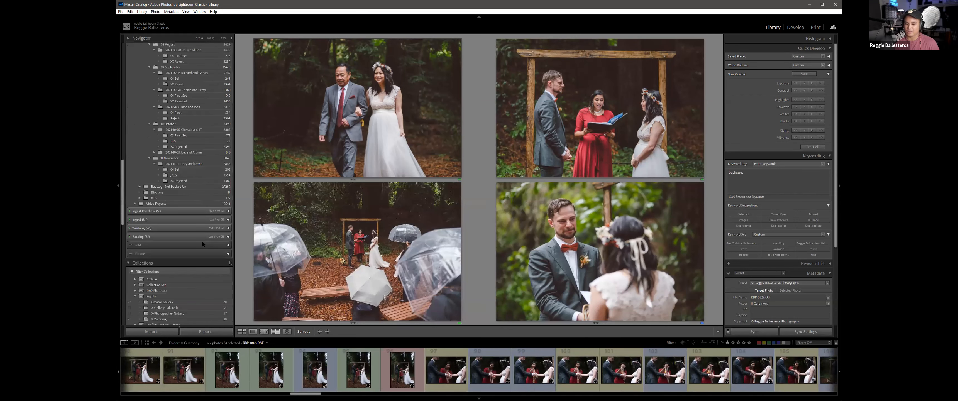
scroll(202, 241, down, 5)
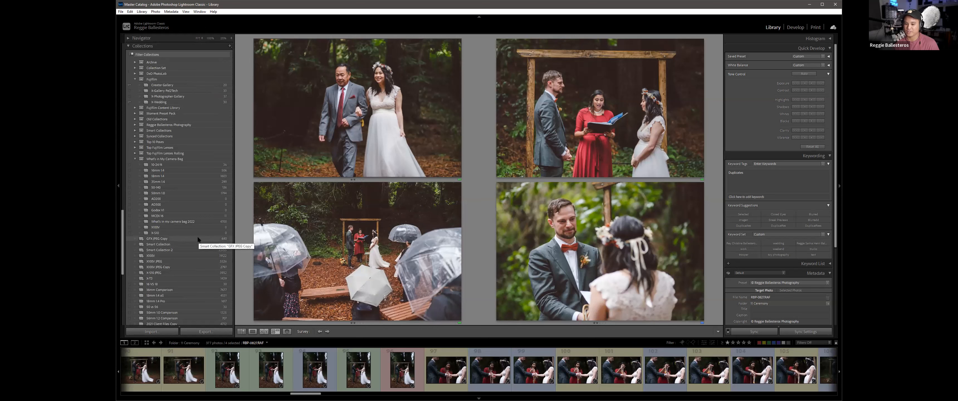
scroll(171, 204, up, 15)
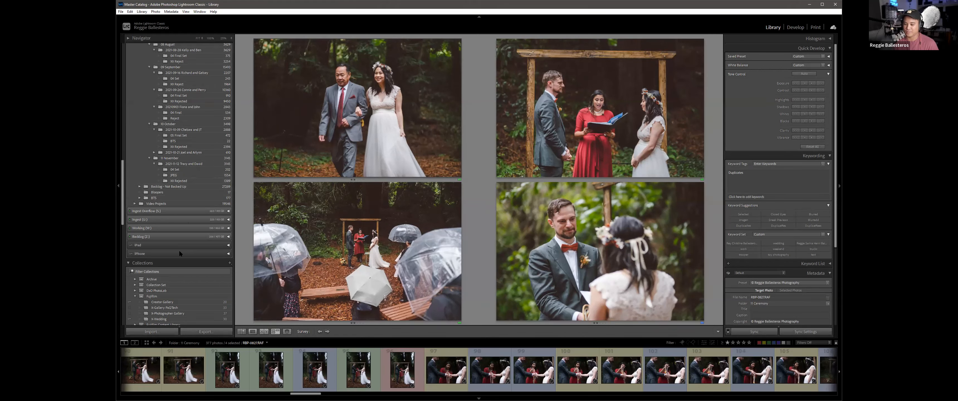
scroll(178, 250, down, 6)
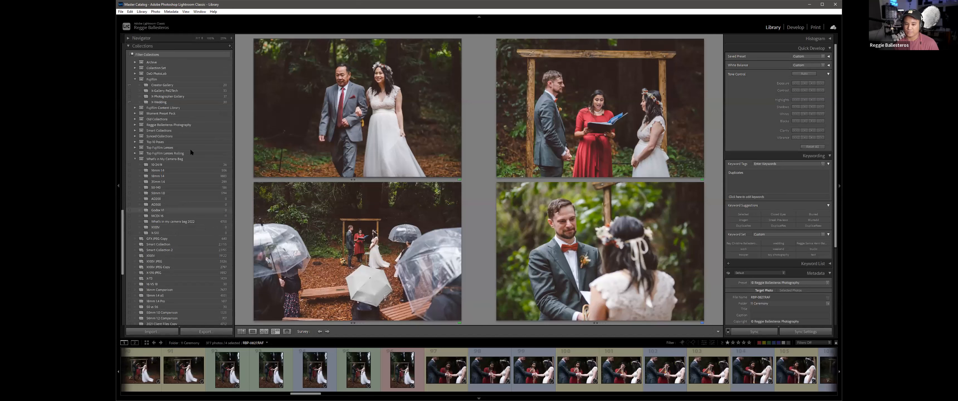
click(174, 103)
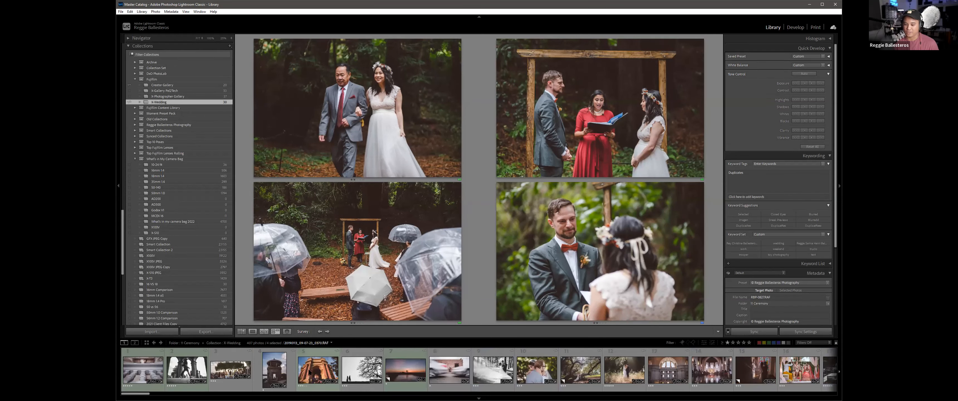
ctrl+click(329, 370)
ctrl+click(537, 370)
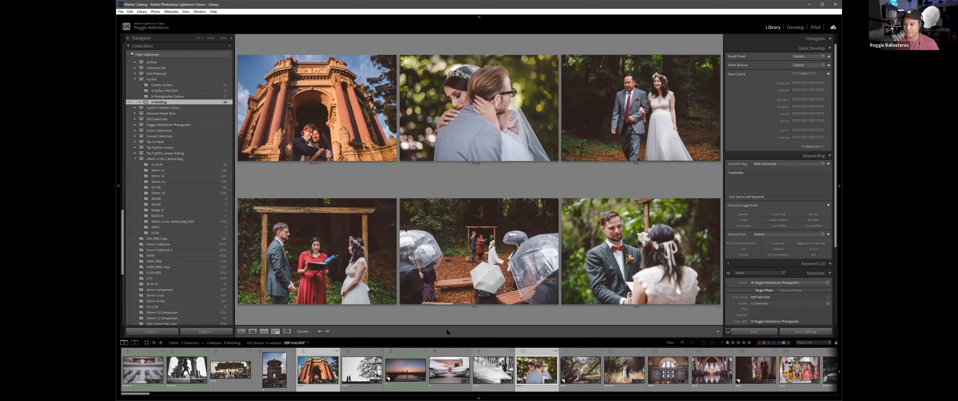
Step: Open the photo of the groom facing the bride in Develop and review its edit history
click(614, 234)
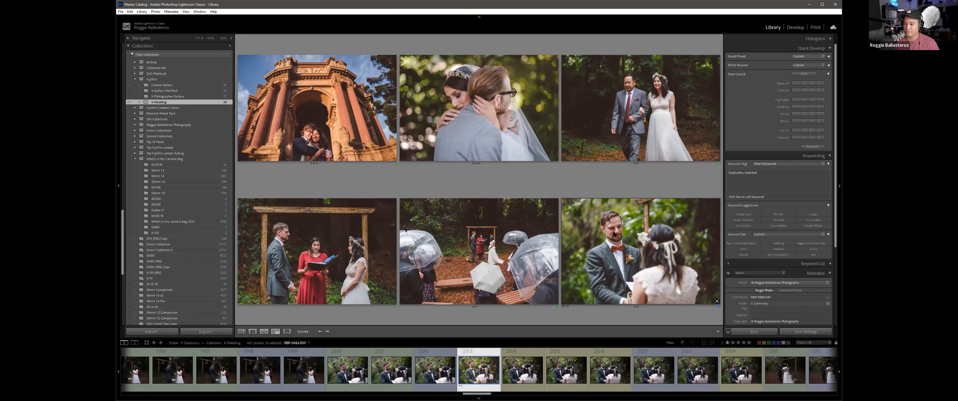
key(d)
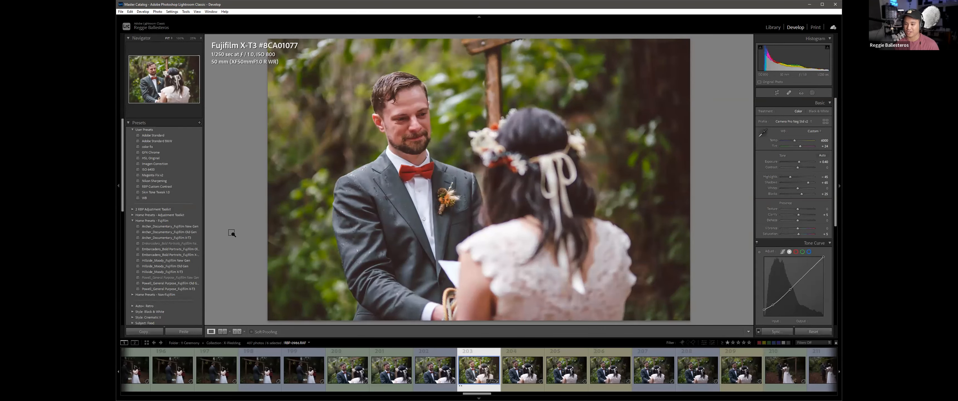
key(n)
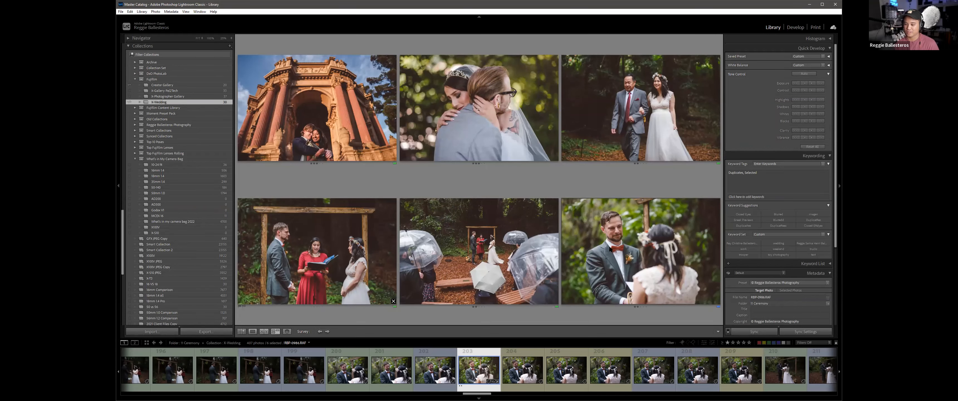
key(d)
scroll(165, 231, down, 8)
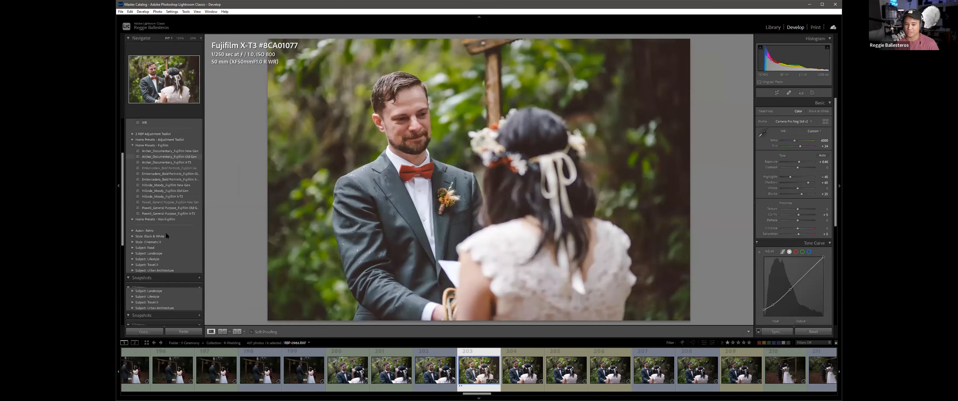
scroll(172, 148, up, 2)
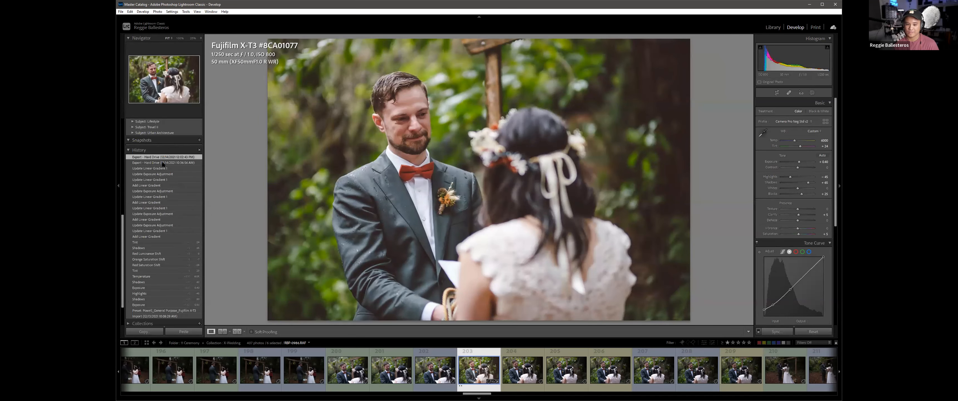
Step: Return to the Library grid and open the Editing Exercise collection
key(g)
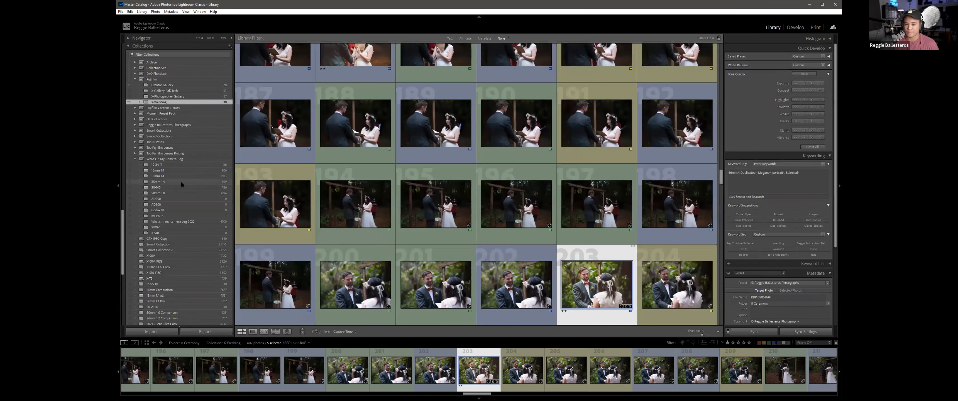
scroll(179, 194, down, 5)
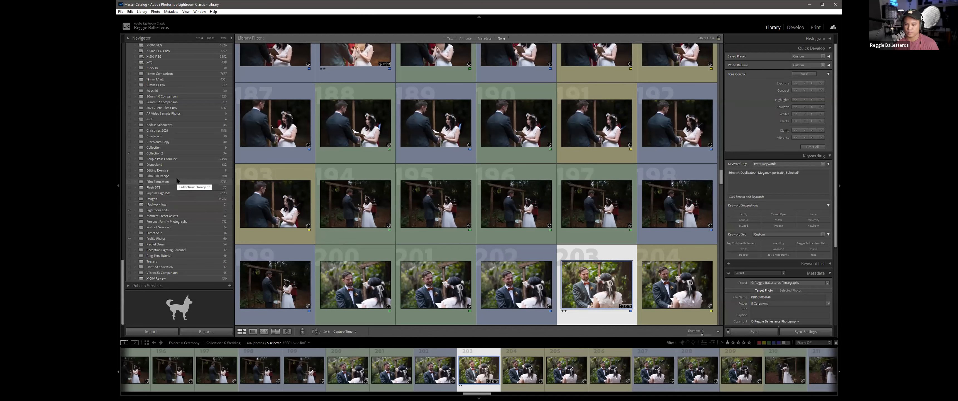
click(177, 170)
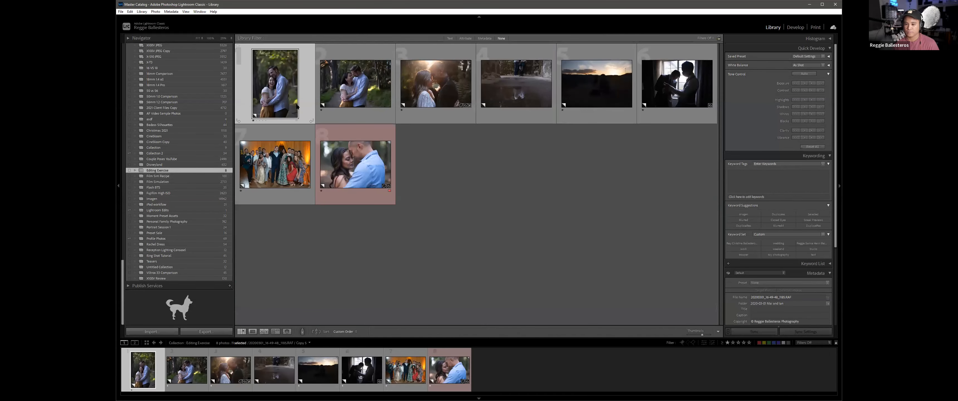
Step: Open the first portrait of the embracing couple in Develop and apply the Powell_General Purpose_Fujifilm X-T3 preset
double_click(296, 107)
key(d)
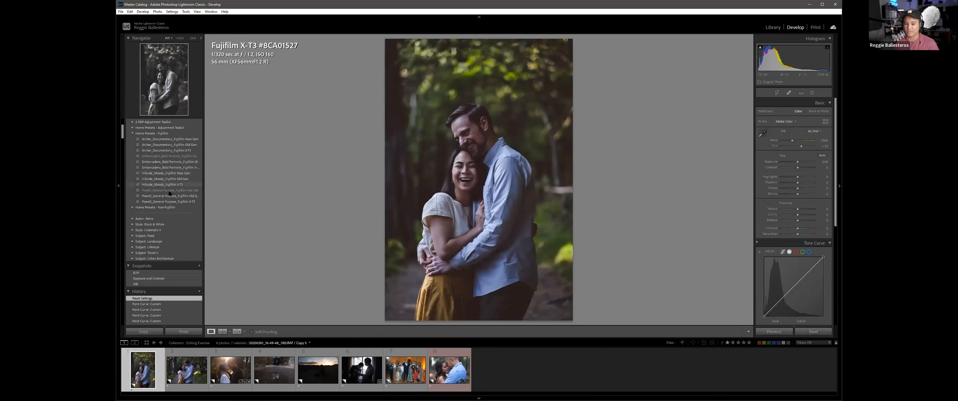
click(167, 201)
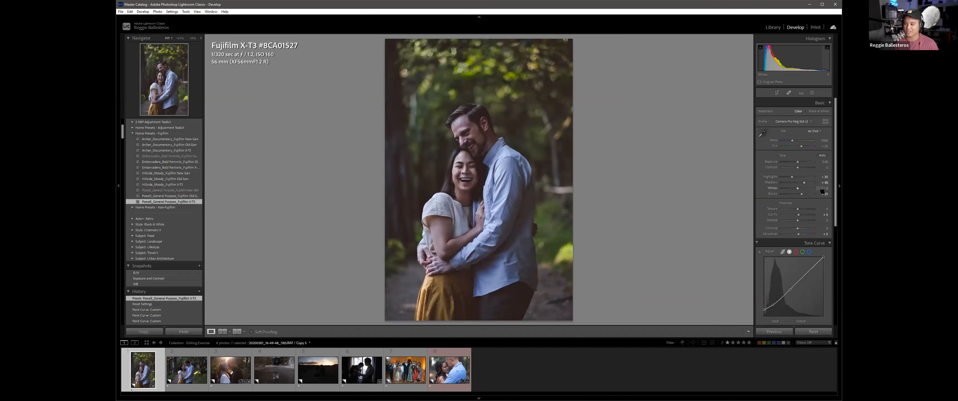
Step: Review the applied preset's tone settings, point curve options, red channel curve and HSL saturation adjustments
scroll(815, 213, down, 2)
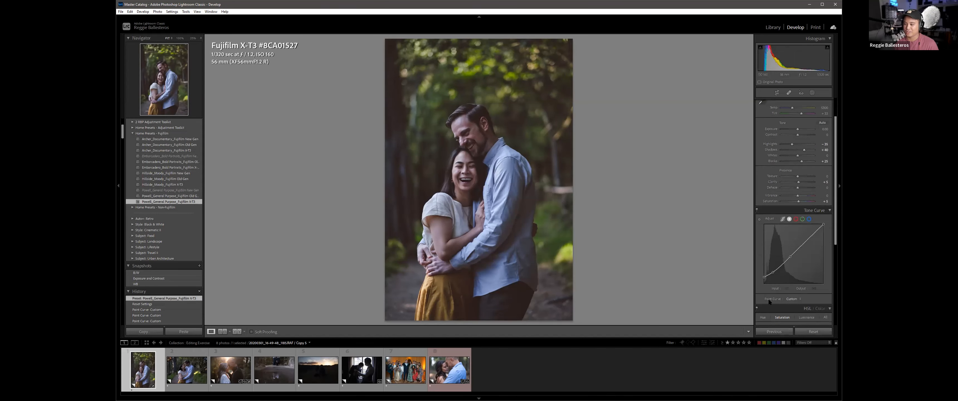
click(794, 299)
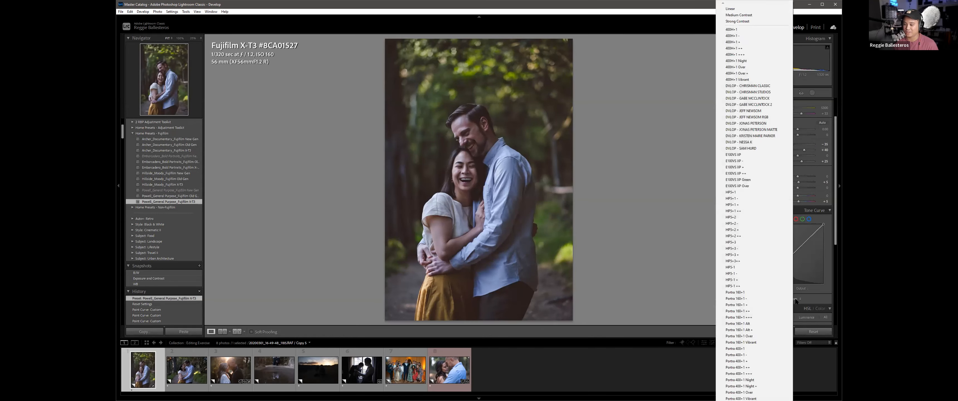
click(811, 297)
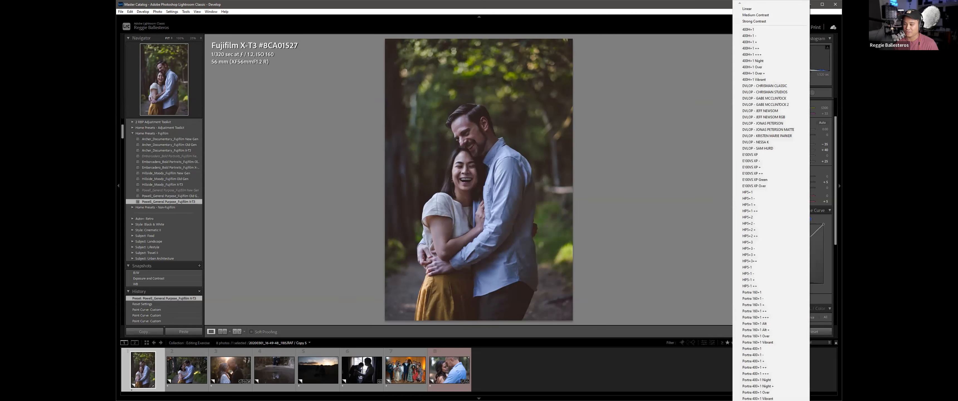
click(827, 246)
click(795, 218)
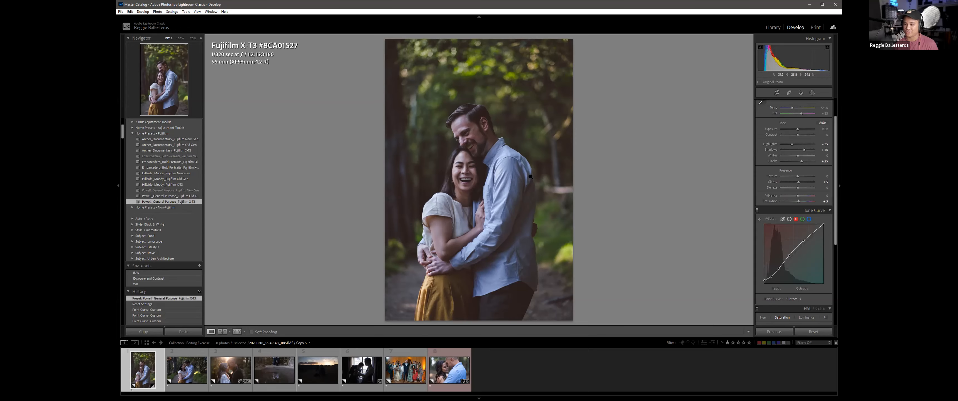
scroll(789, 247, down, 3)
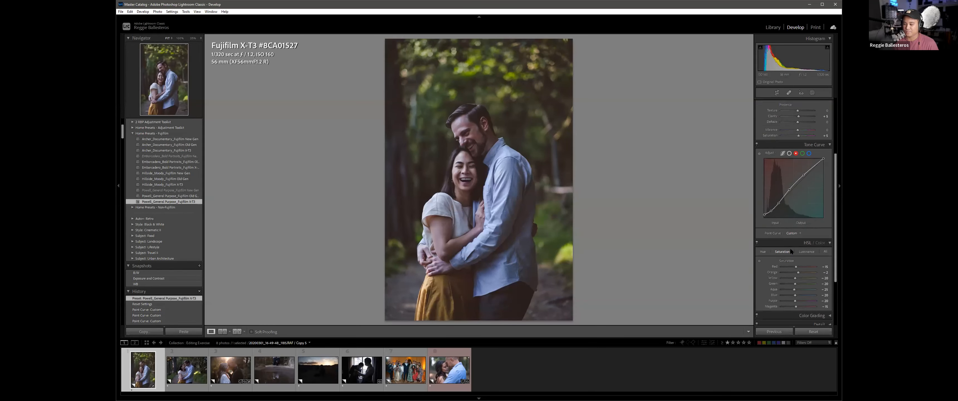
scroll(790, 271, down, 2)
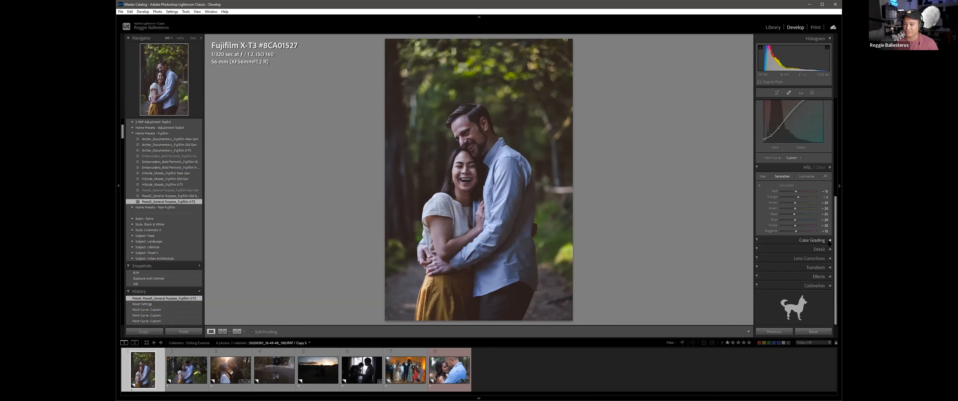
scroll(795, 268, up, 5)
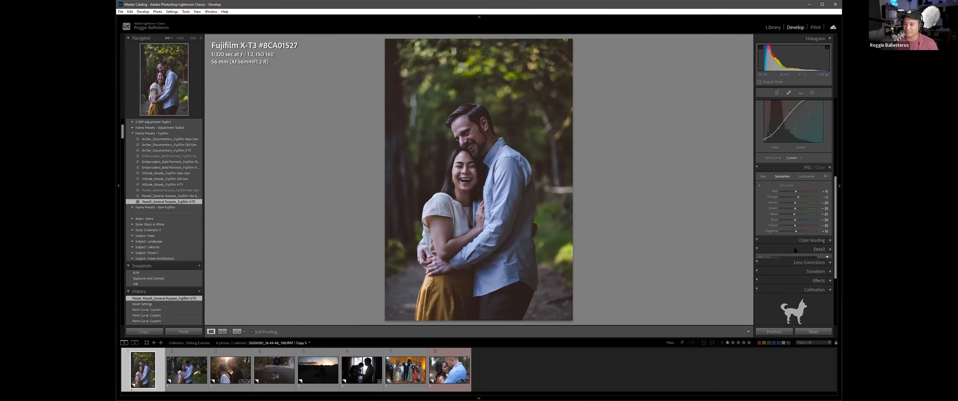
scroll(795, 268, up, 1)
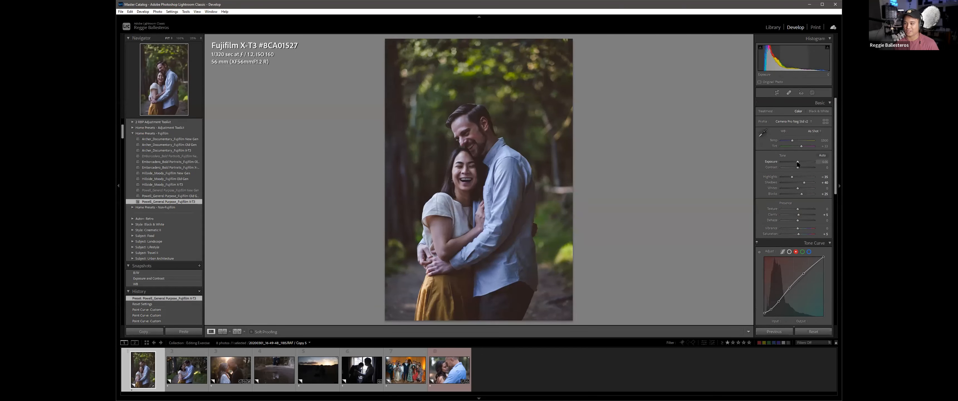
Step: Brighten the couple portrait's exposure, warm its temperature, lift the shadows and reduce the highlights
key(Up)
key(Up)
key(Up)
key(Up)
key(Up)
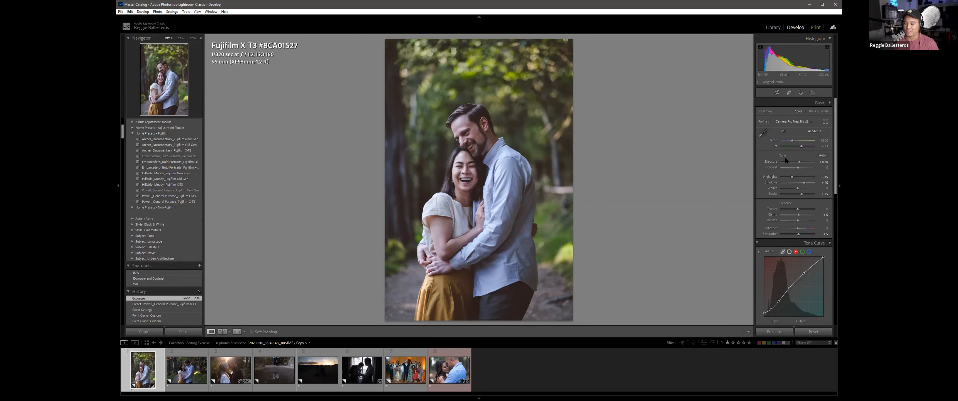
double_click(797, 163)
drag(797, 162, 793, 143)
drag(803, 184, 790, 177)
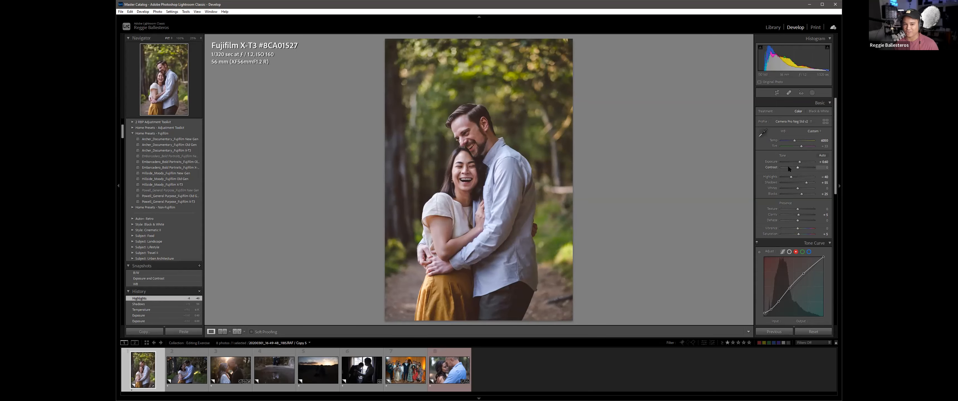
Step: Increase the sharpening masking slightly while inspecting the woman's face up close, then return to the full image
scroll(810, 163, down, 10)
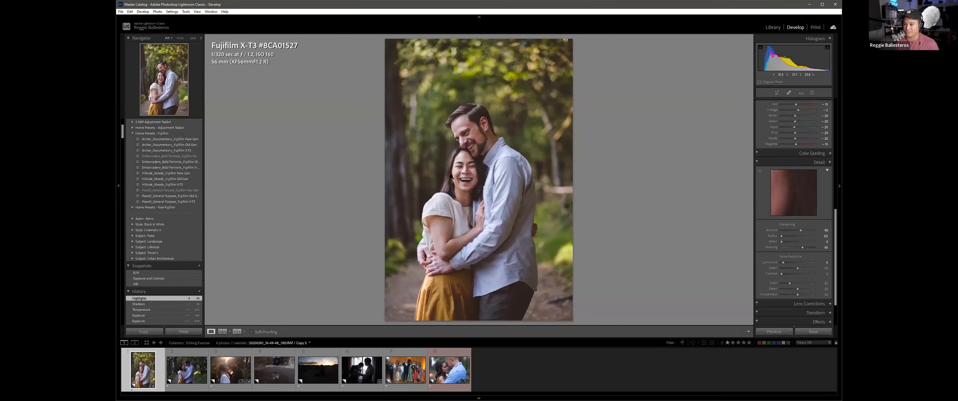
click(463, 163)
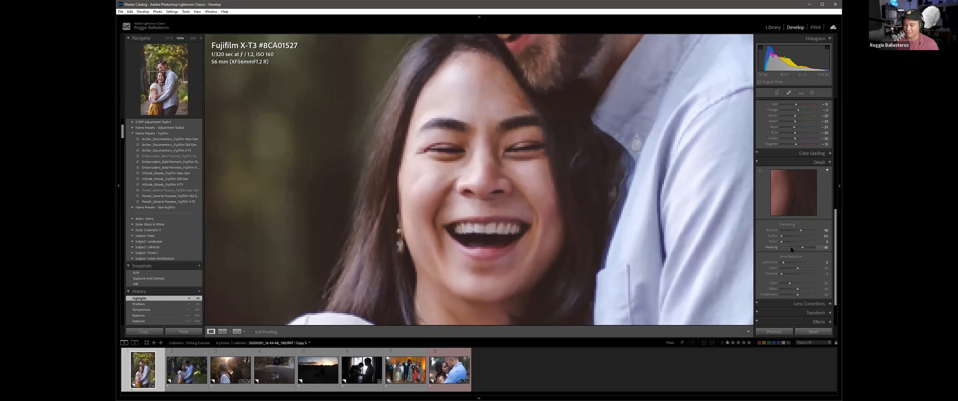
drag(801, 248, 804, 247)
click(612, 219)
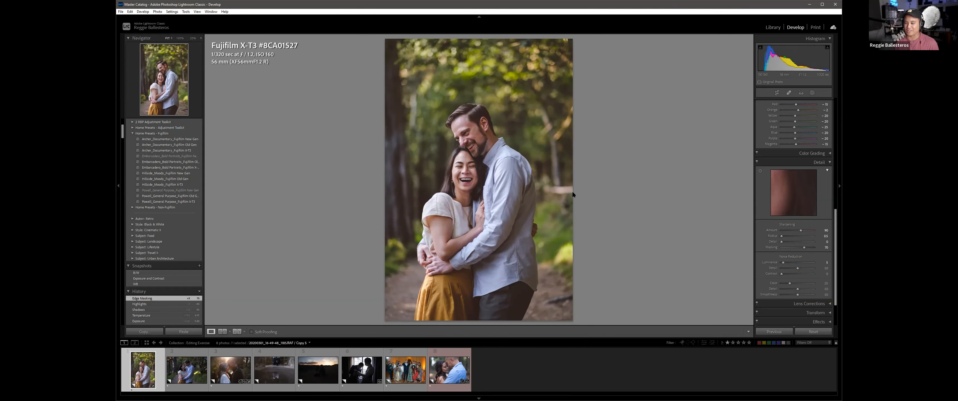
Step: Compare the couple portrait with the tone curve off and on, and examine its parametric and point curves
scroll(772, 217, up, 10)
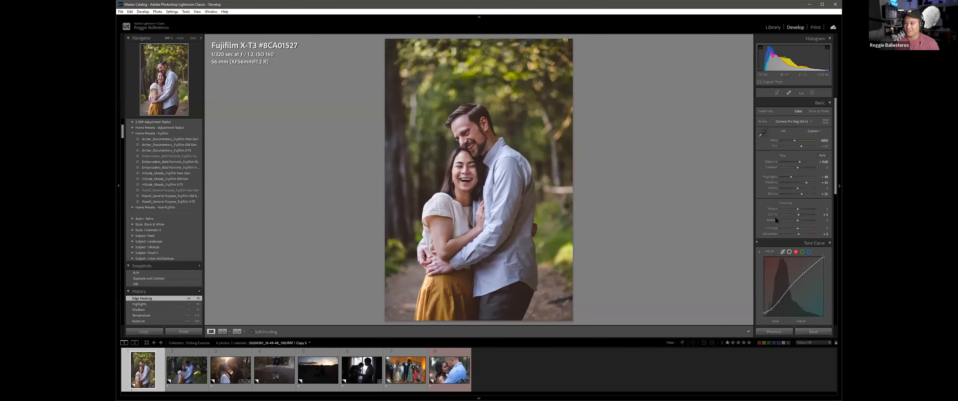
scroll(770, 211, down, 2)
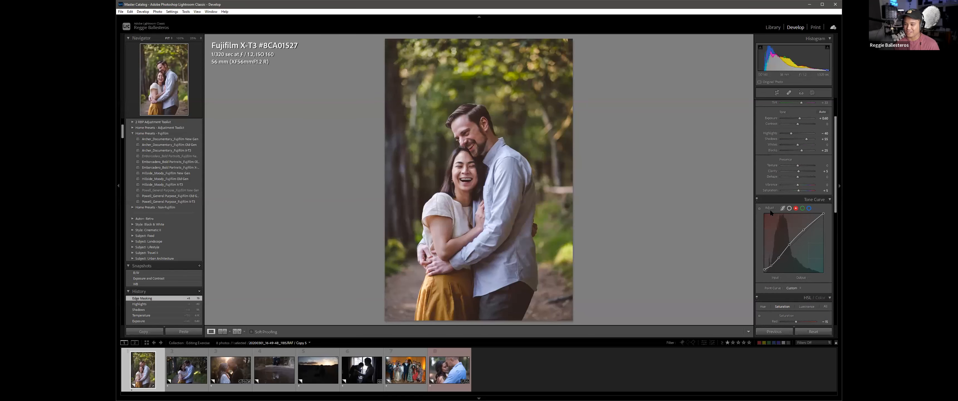
click(756, 199)
click(756, 199)
click(756, 199)
click(756, 200)
click(756, 199)
click(756, 199)
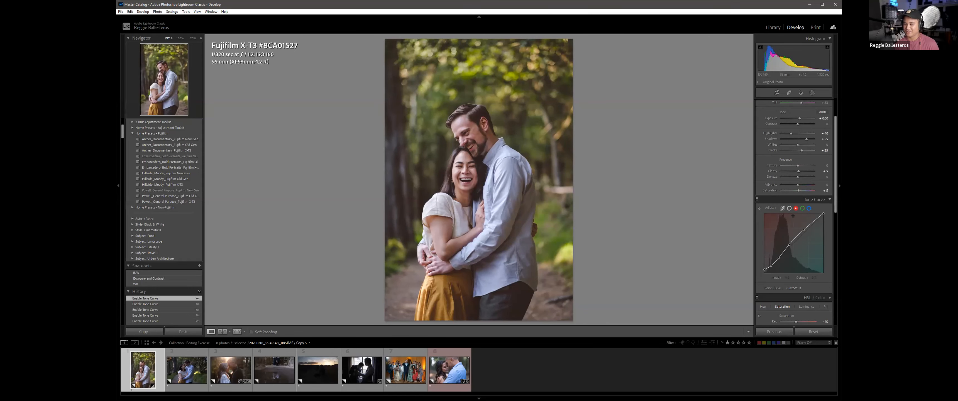
click(782, 208)
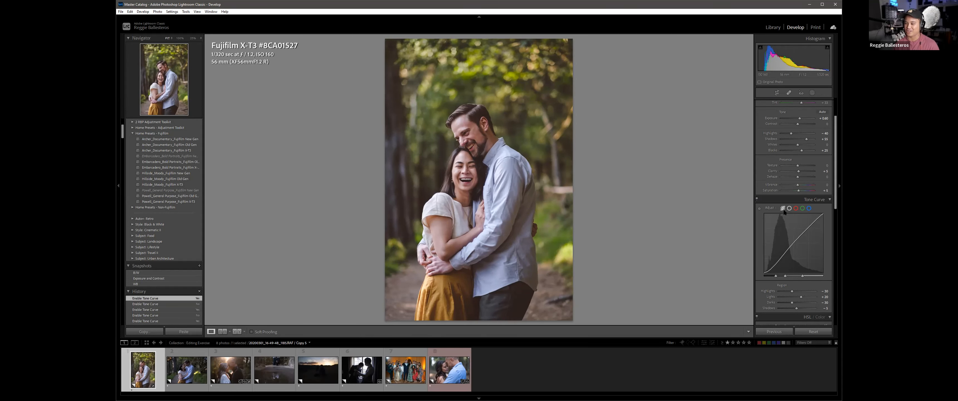
click(789, 209)
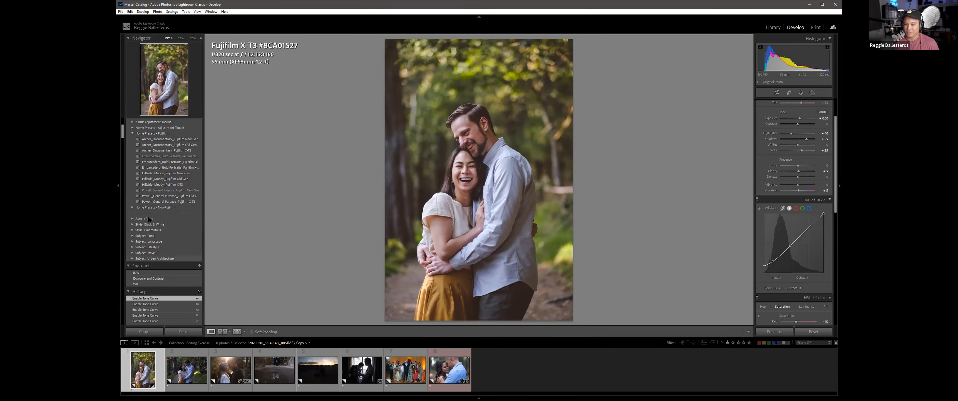
Step: Compare the Color Fade Adjuster Medium, Strong and Weak presets on the couple portrait, and keep Color Fade Adjuster Weak
scroll(147, 201, up, 5)
click(131, 192)
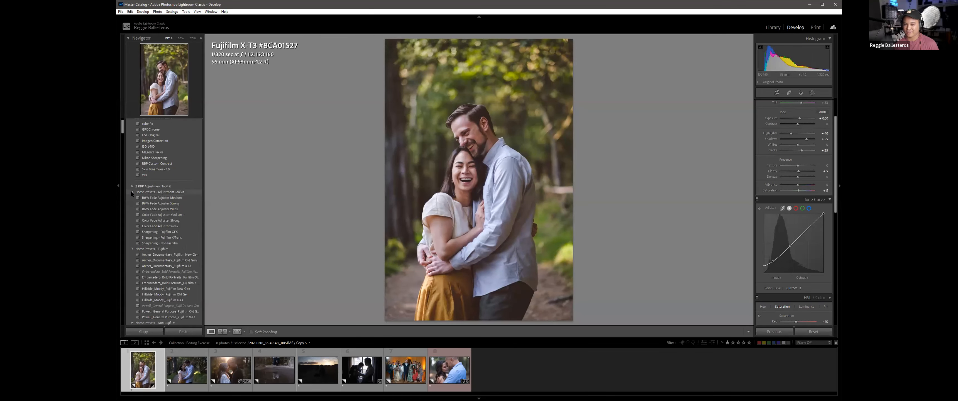
click(161, 227)
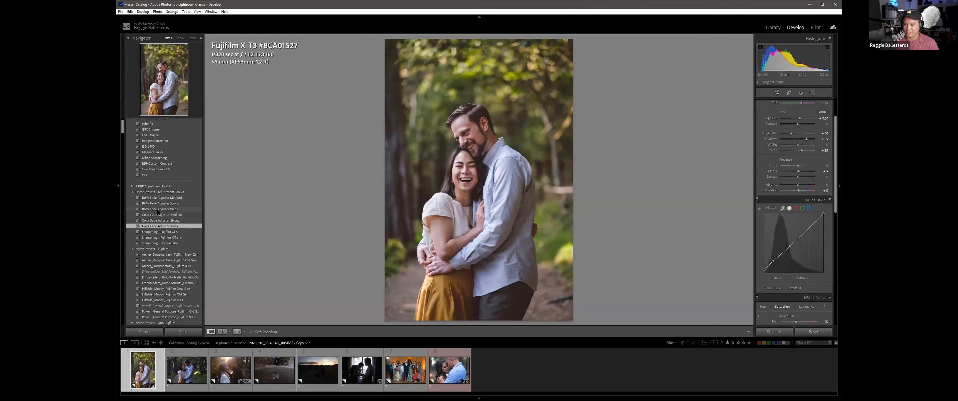
click(157, 218)
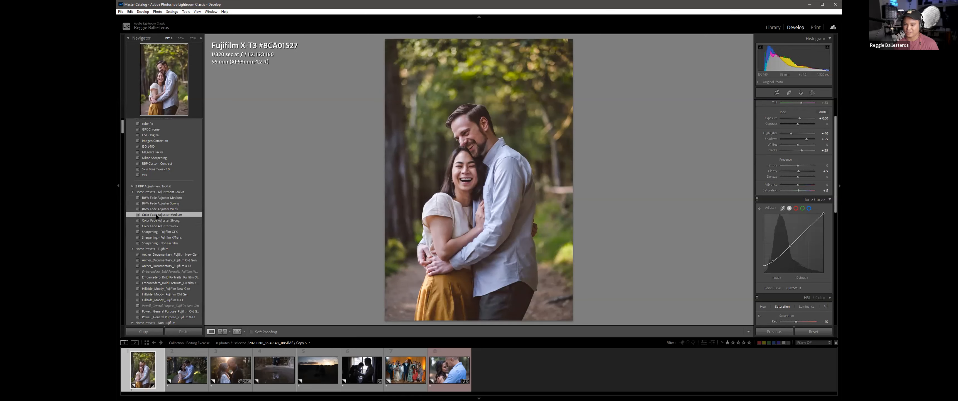
click(156, 226)
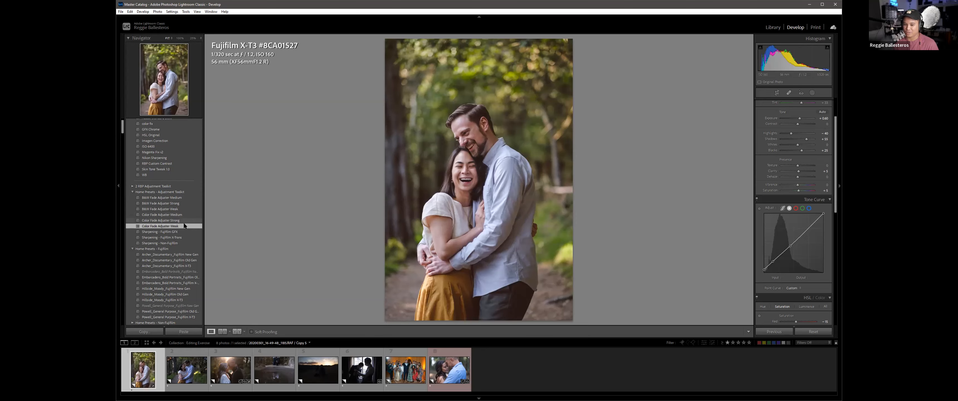
click(176, 221)
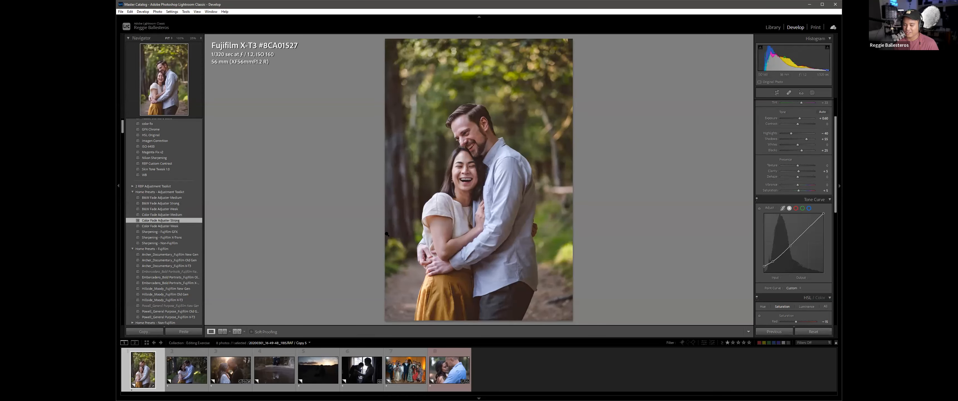
click(444, 239)
click(376, 214)
click(171, 226)
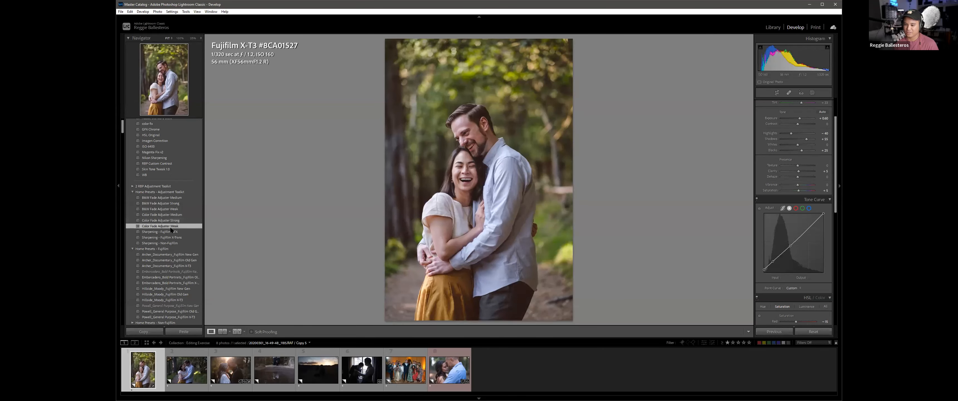
Step: Apply the Embarcadero_Bold Portraits_Fujifilm X-T3 and Color Fade Adjuster Weak presets to the backlit photo of the couple touching foreheads
click(228, 369)
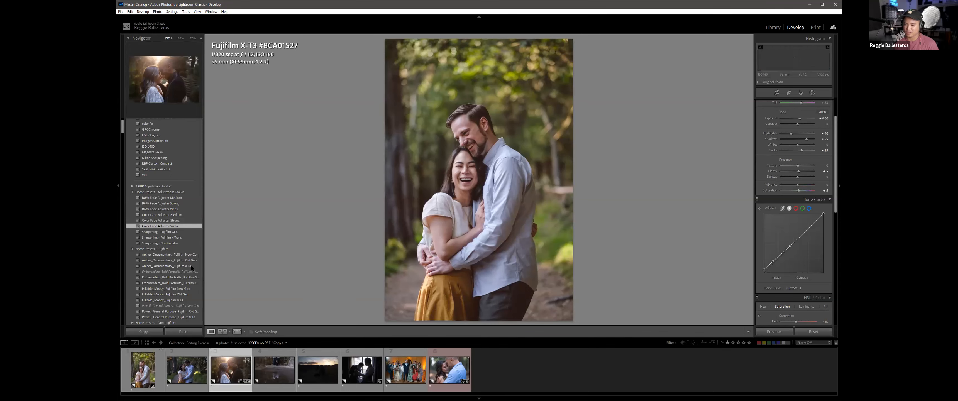
click(181, 284)
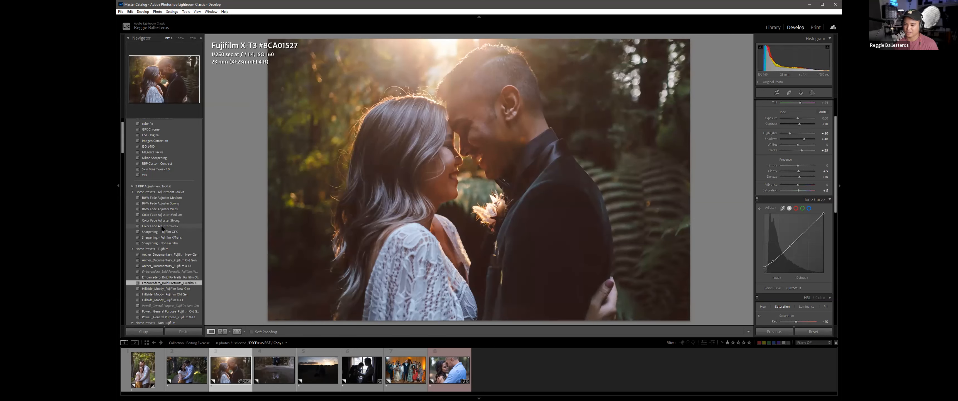
click(161, 226)
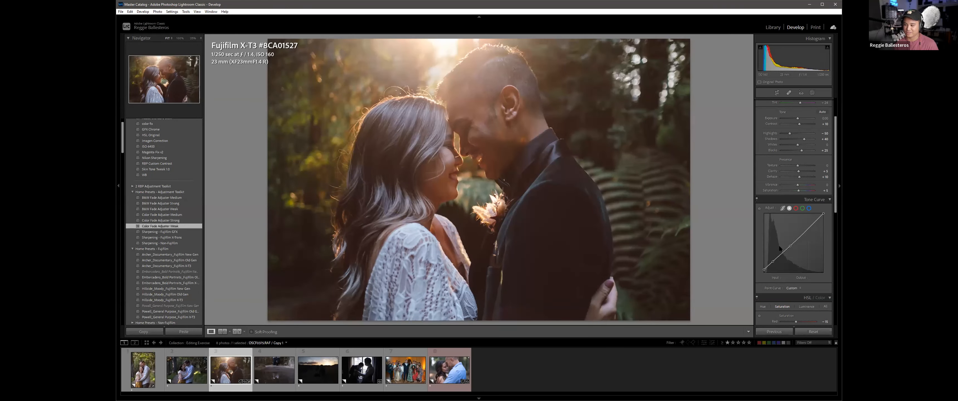
Step: Try lowering the point curve's black point, undo it, and apply the Color Fade Adjuster Strong preset to the backlit couple photo
drag(763, 269, 760, 273)
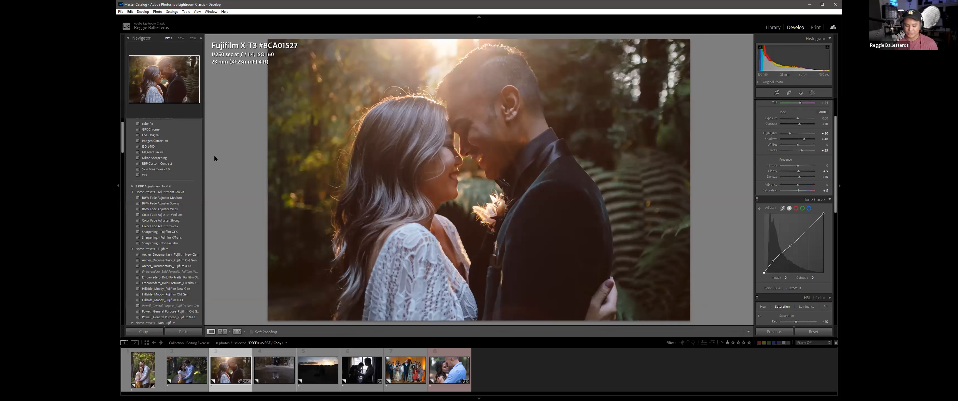
key(ctrl+z)
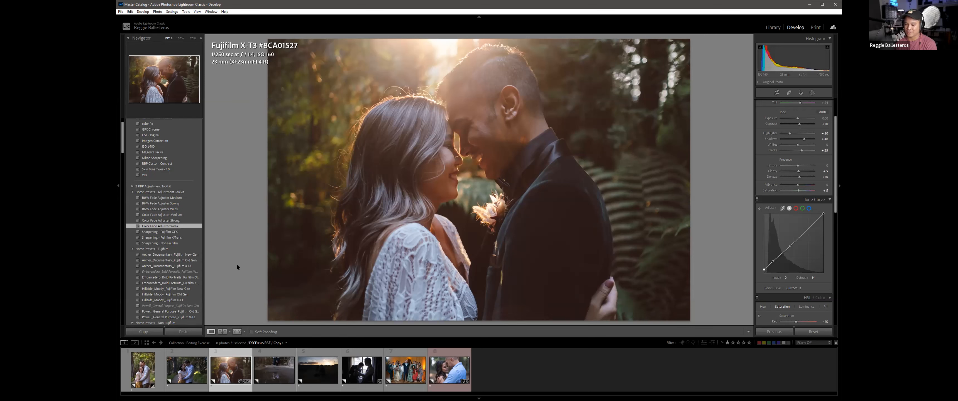
click(169, 220)
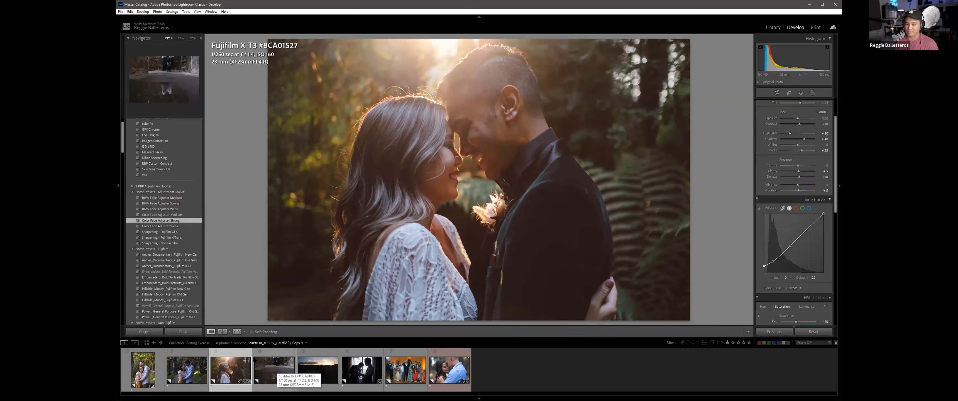
Step: Apply the Archer_Documentary_Fujifilm X-T3 black-and-white preset to the photo of the two men silhouetted against the window
click(361, 370)
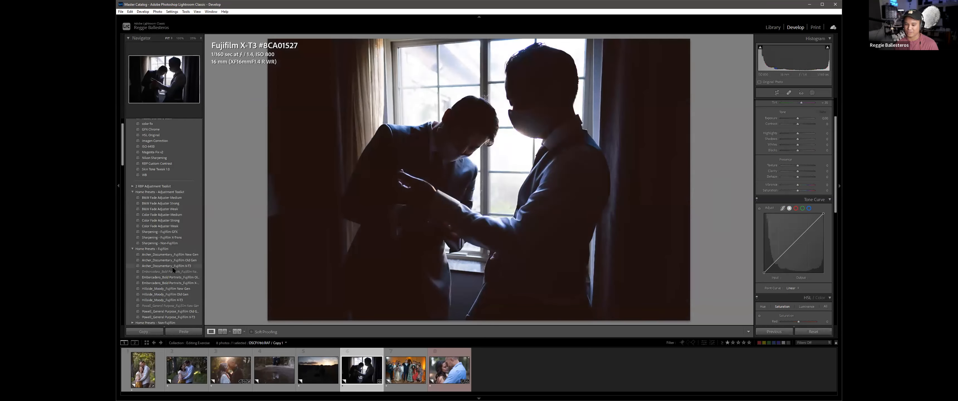
click(168, 267)
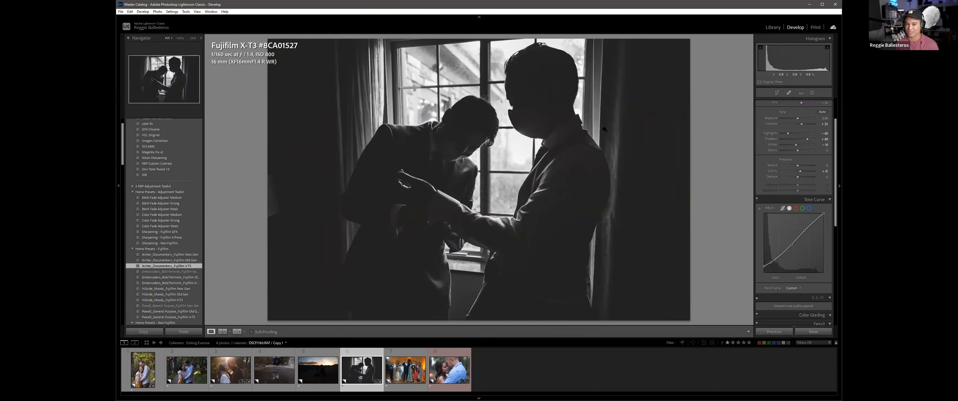
scroll(805, 137, up, 2)
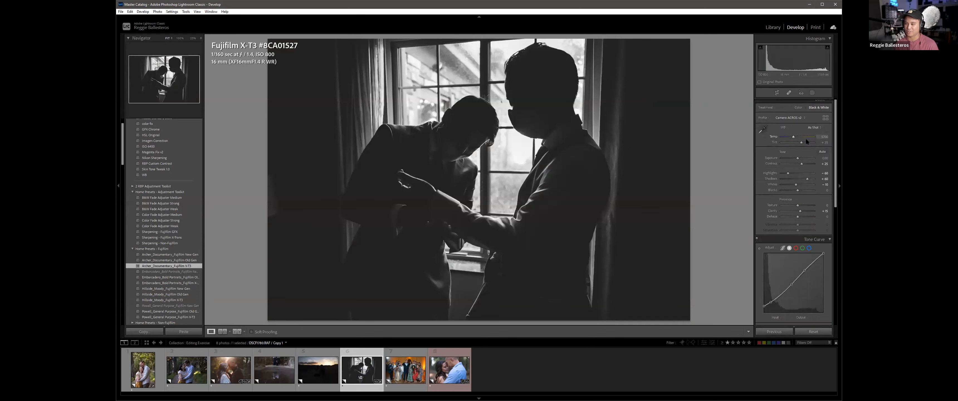
Step: Raise the exposure and shadows and lower the highlights slightly on the black-and-white photo of the two men at the window
scroll(797, 157, up, 5)
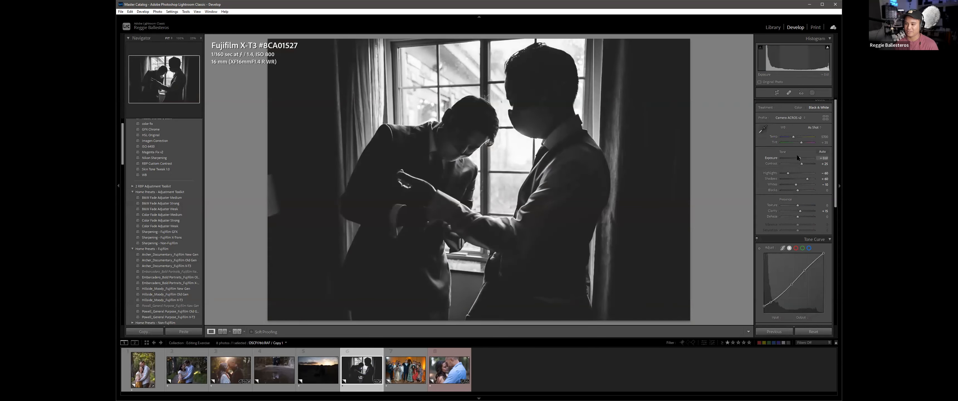
scroll(797, 157, up, 2)
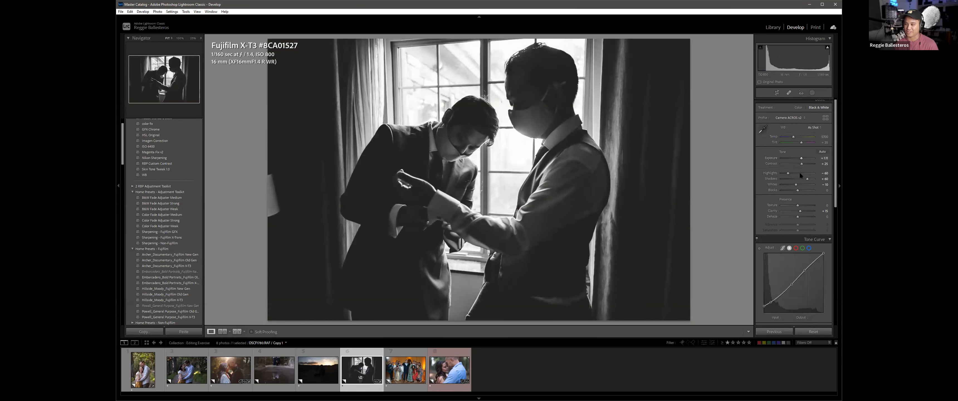
scroll(806, 180, up, 5)
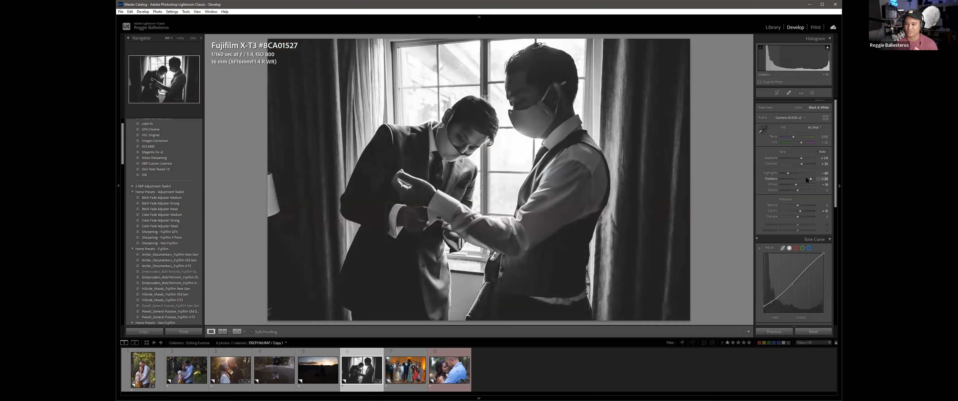
scroll(805, 177, up, 2)
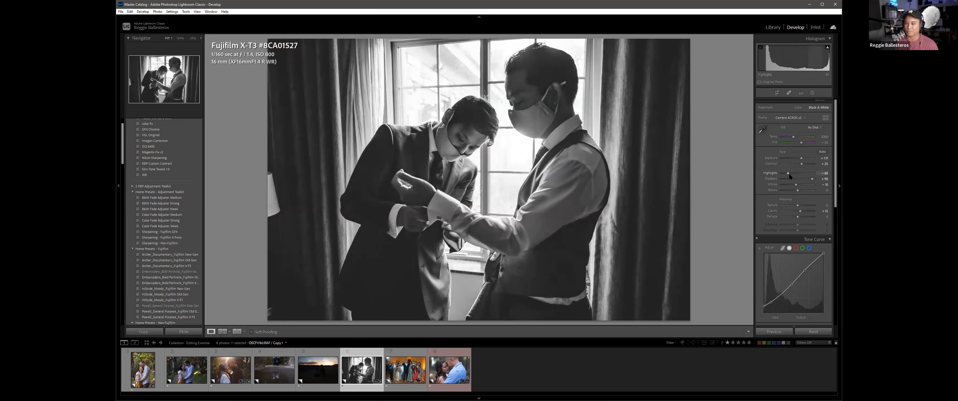
scroll(788, 175, down, 1)
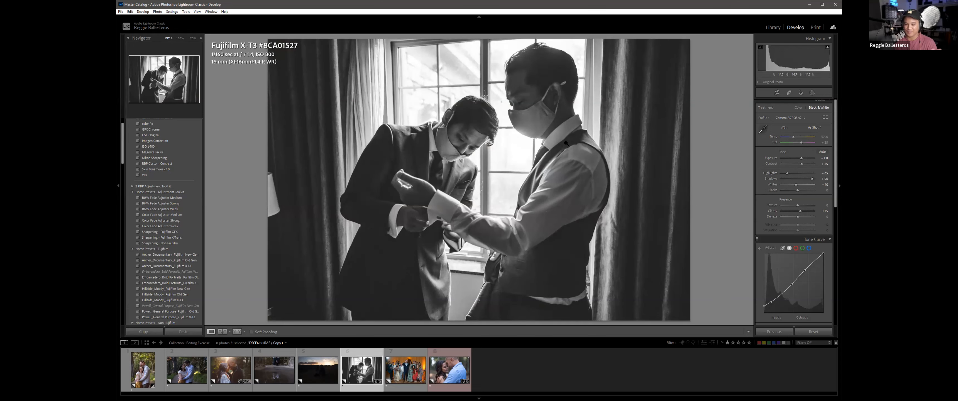
Step: Compare the backlit couple photo with the black-and-white photo of the two men side by side in Survey view
ctrl+click(221, 353)
key(e)
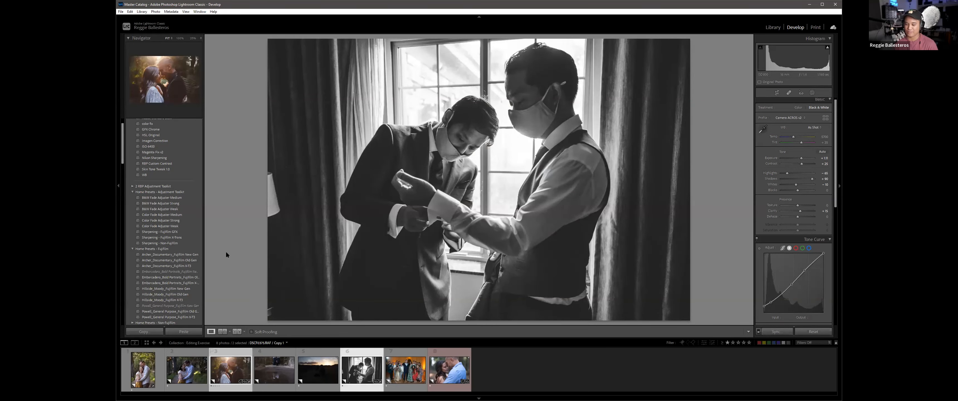
key(n)
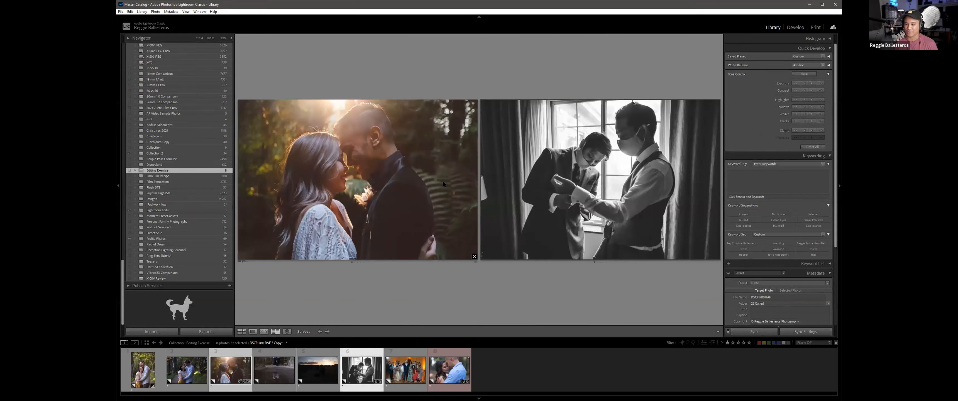
Step: Lower the point curve's black point to output 0 on the backlit couple photo and compare both photos in Survey view
click(388, 198)
key(d)
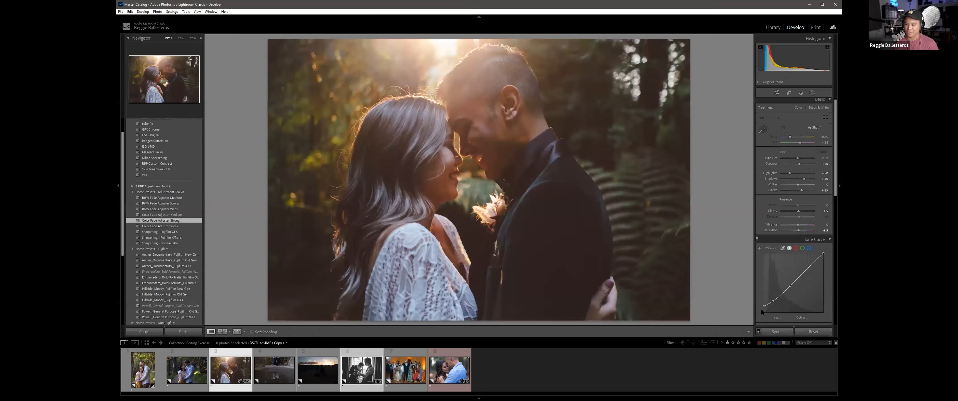
drag(764, 306, 739, 326)
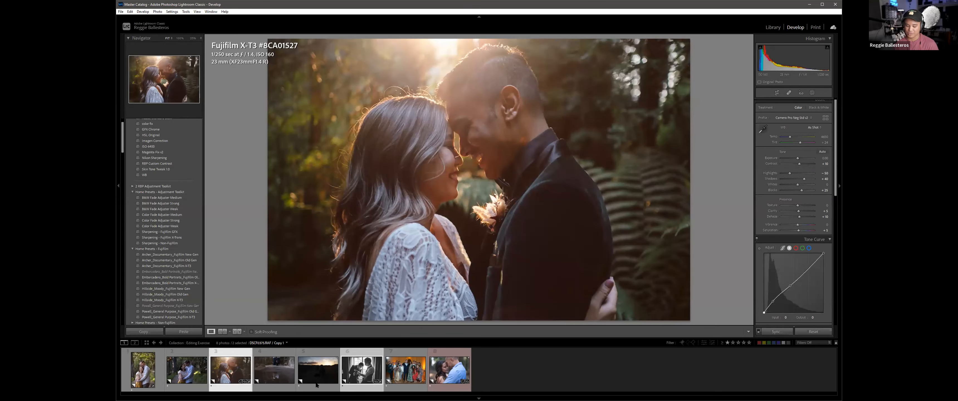
key(n)
key(Right)
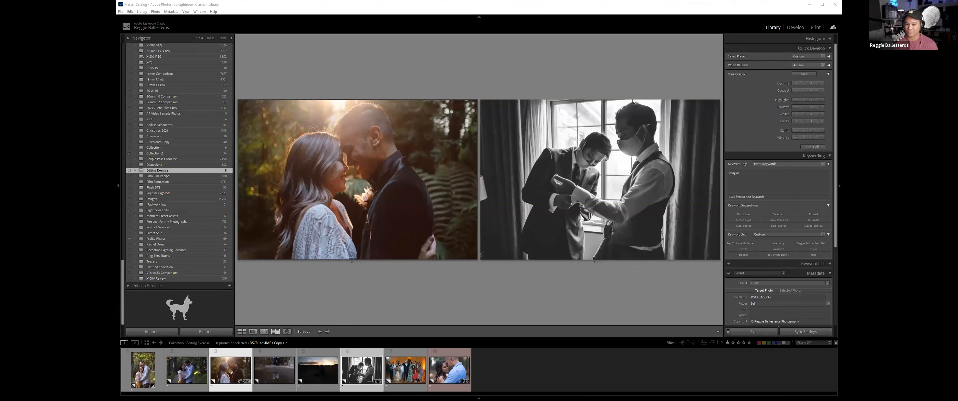
Step: Open the backlit couple photo from the Survey comparison for editing in the Develop module
click(367, 327)
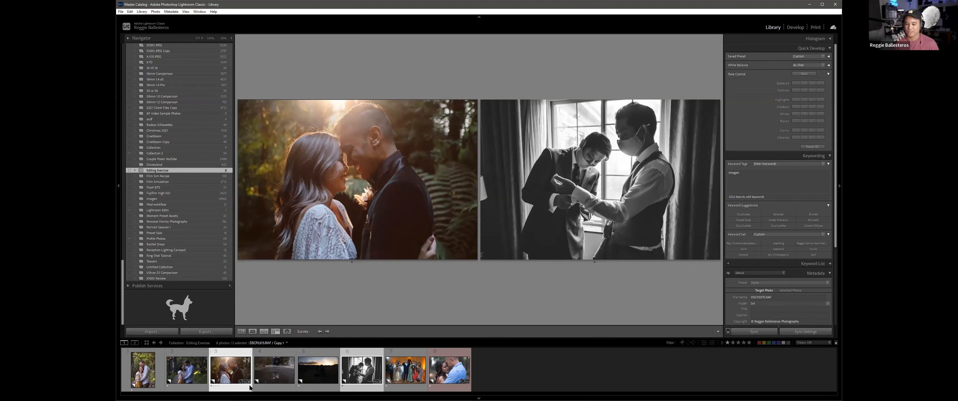
double_click(241, 388)
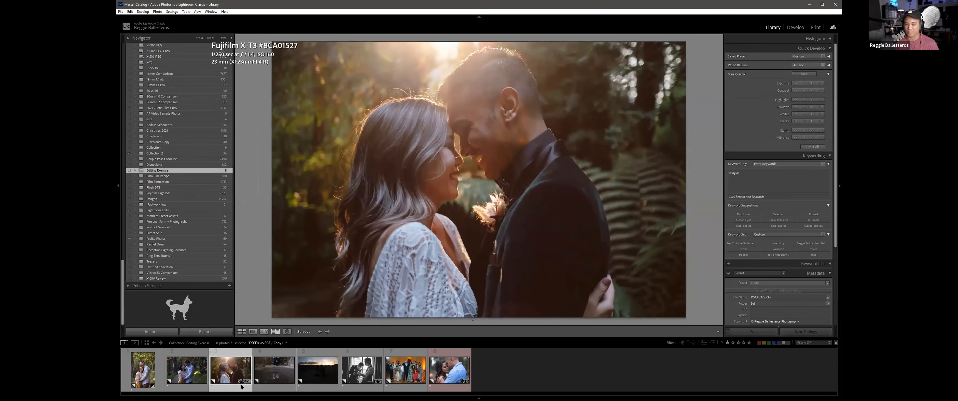
key(d)
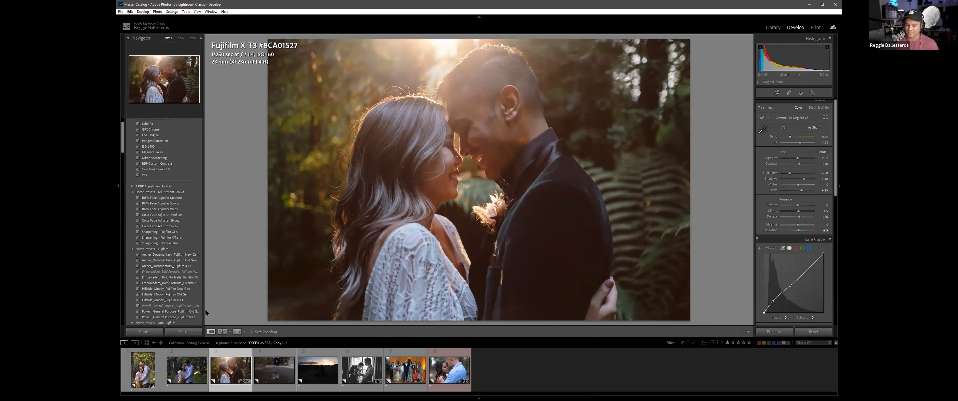
Step: Shift the color grading wheels of the first forest couple portrait and nudge its white balance temperature
click(155, 367)
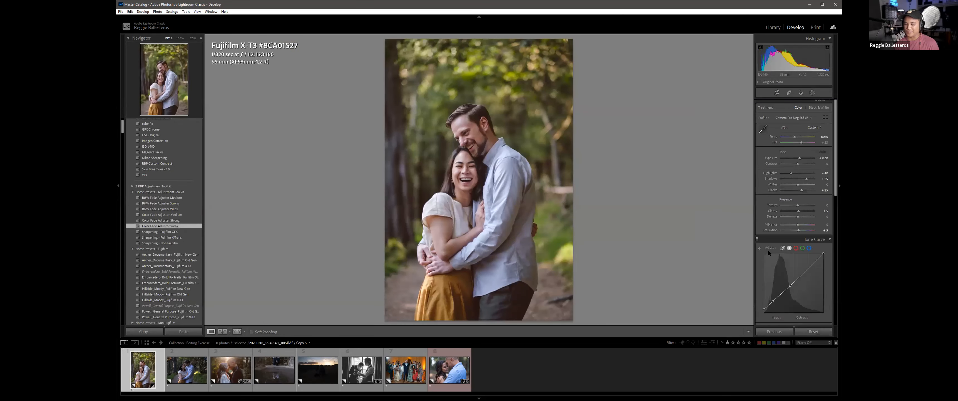
scroll(799, 251, down, 5)
scroll(806, 251, down, 3)
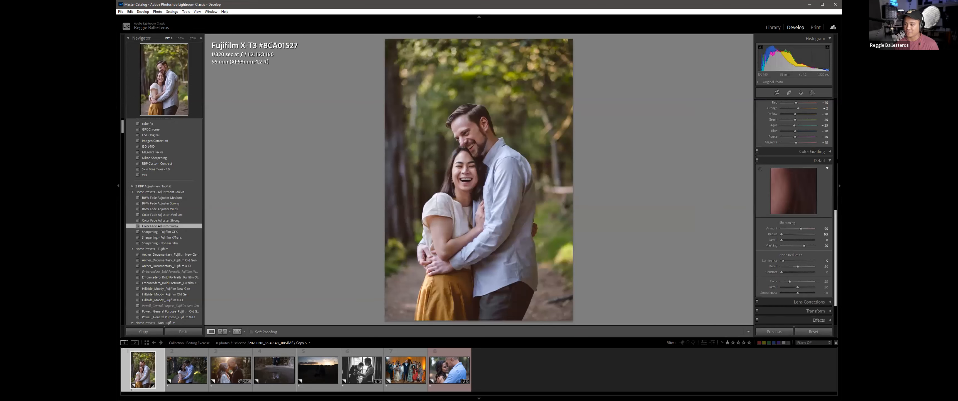
click(829, 152)
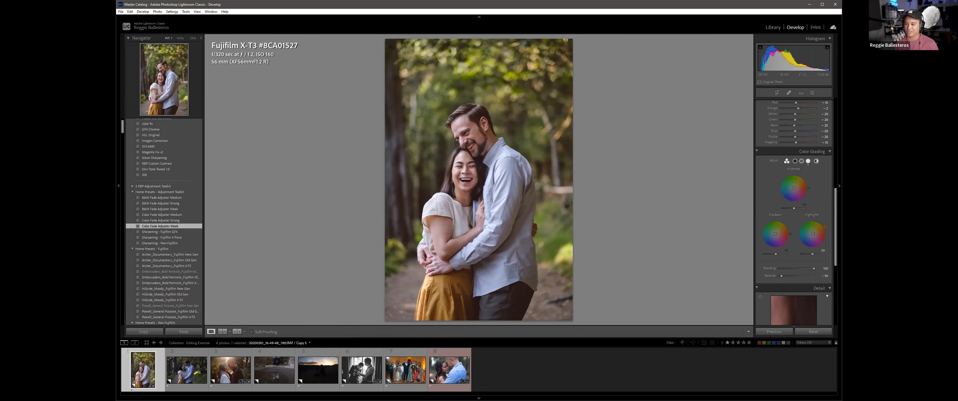
drag(812, 234, 774, 235)
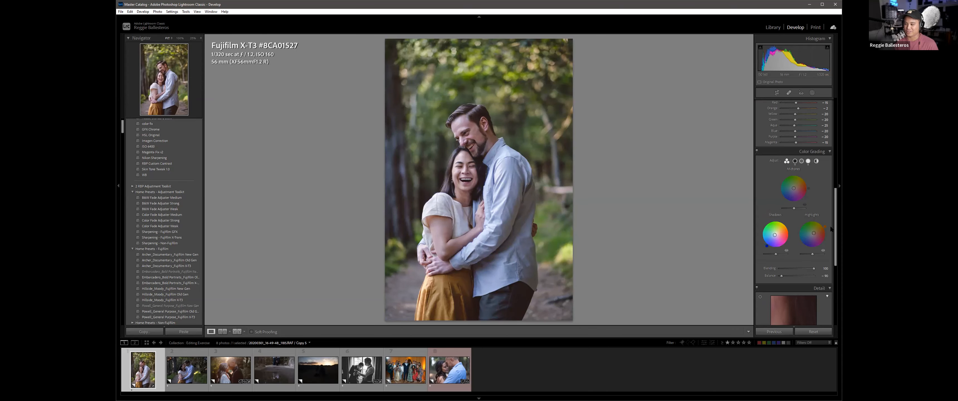
drag(794, 189, 795, 188)
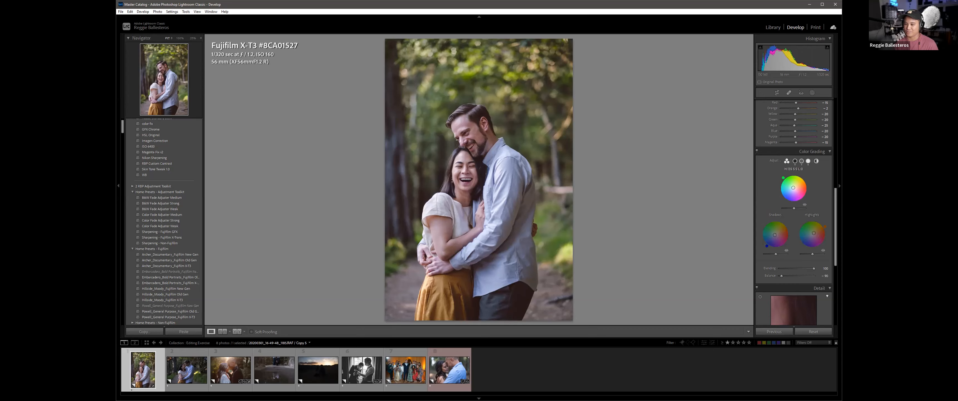
scroll(803, 171, up, 10)
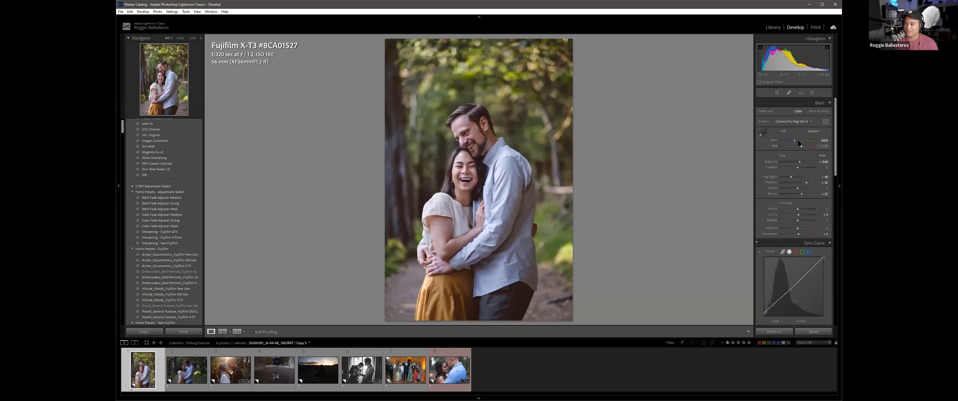
drag(793, 140, 793, 141)
Step: Compare the first couple portrait with its color grading switched off and on
scroll(798, 227, down, 10)
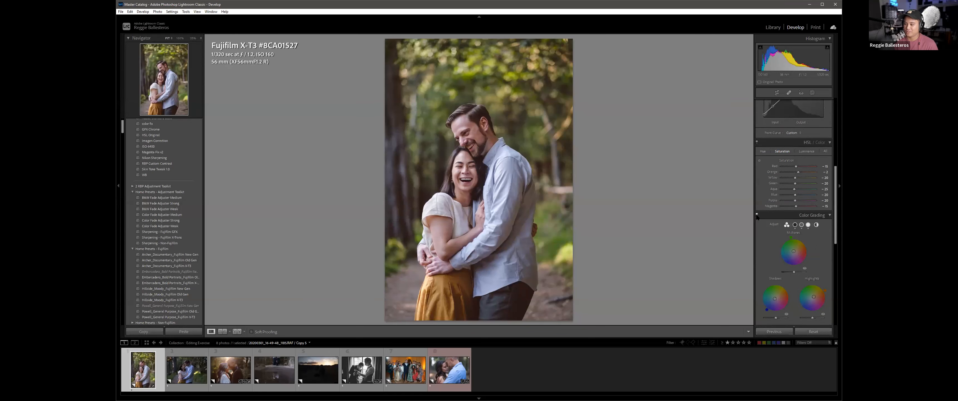
click(757, 215)
click(757, 215)
click(757, 215)
click(757, 215)
click(756, 215)
click(757, 215)
Step: Try shifting the Red Primary hue in the portrait's Calibration settings, and undo the change
scroll(790, 247, down, 10)
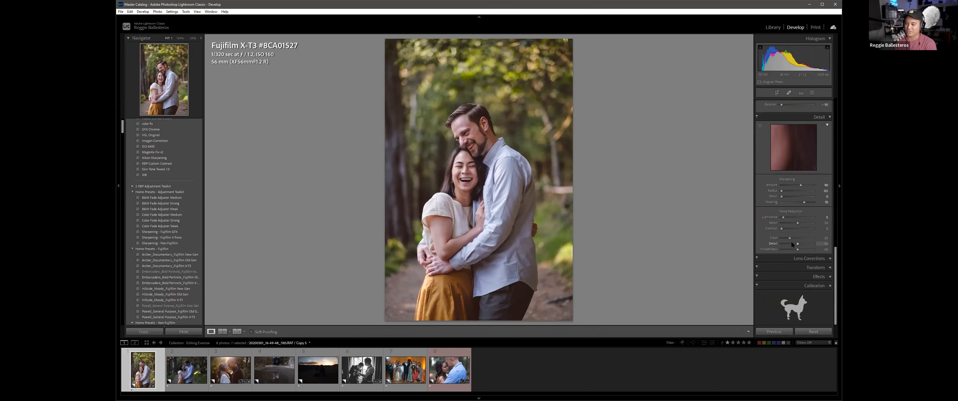
click(810, 285)
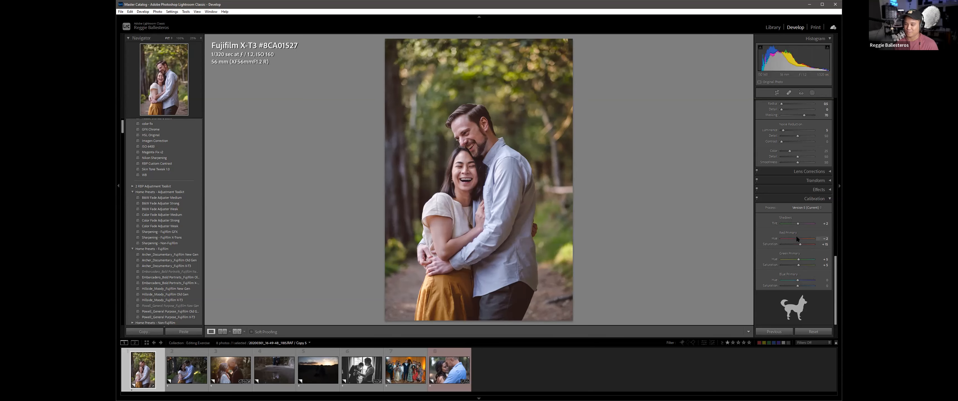
drag(796, 239, 787, 241)
key(ctrl+z)
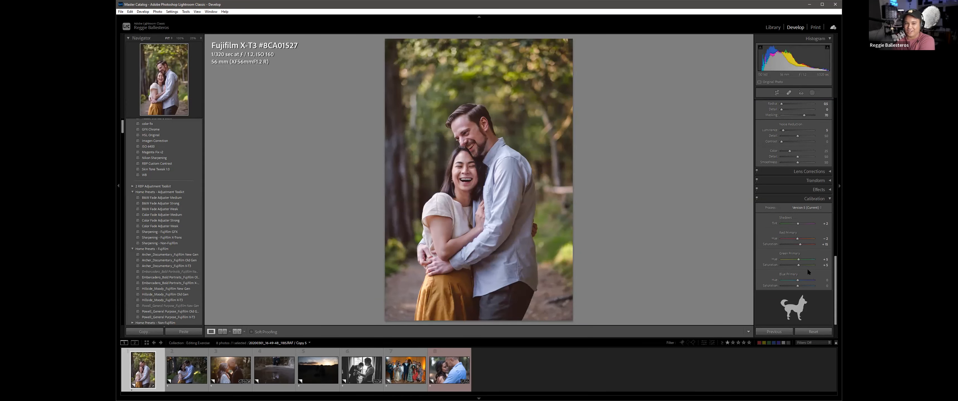
Step: Reset all develop adjustments on the first couple portrait and on the backlit couple photo
scroll(817, 211, up, 10)
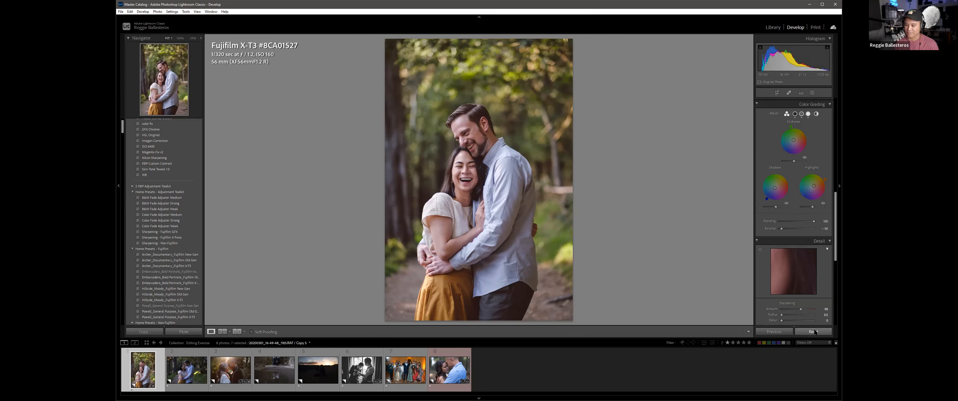
click(796, 331)
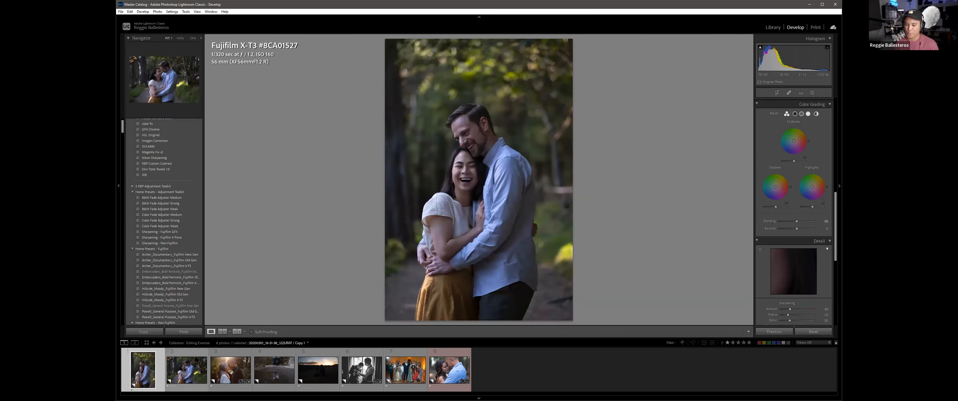
click(221, 372)
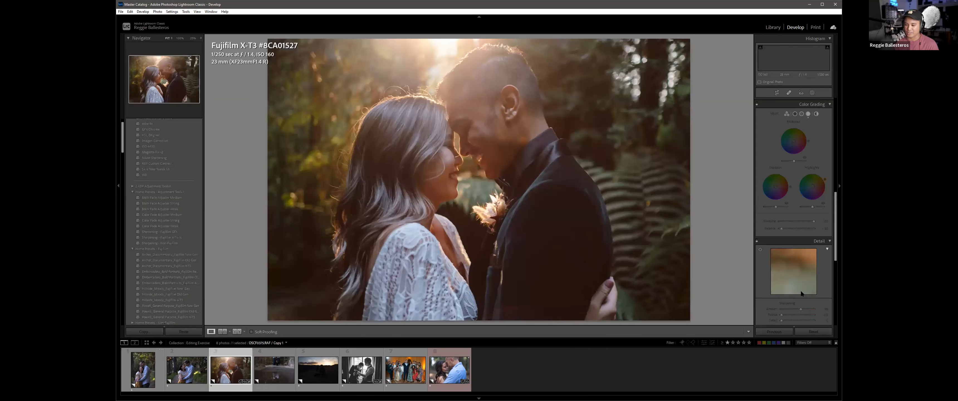
click(812, 332)
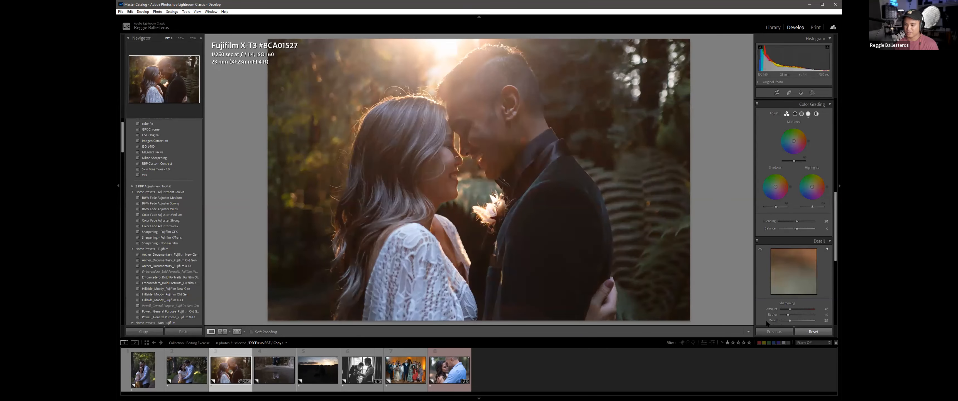
Step: Review the unedited backlit and window photos, and apply the Powell_General Purpose_Fujifilm X-T3 preset to the first couple portrait
click(361, 370)
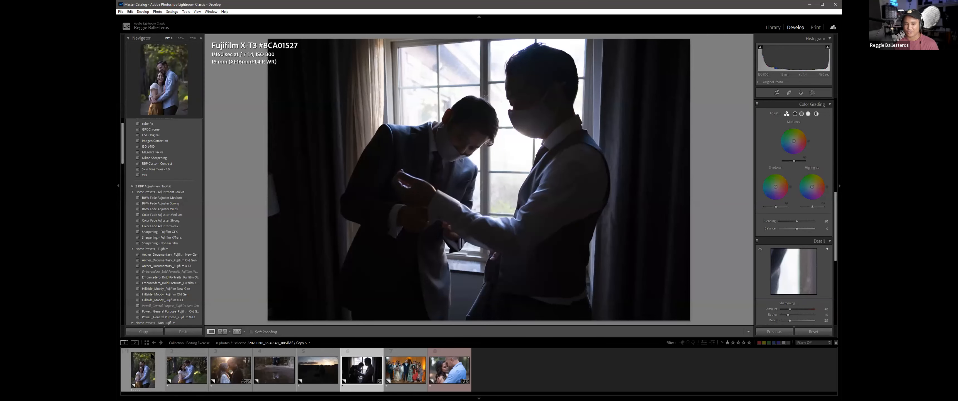
click(230, 370)
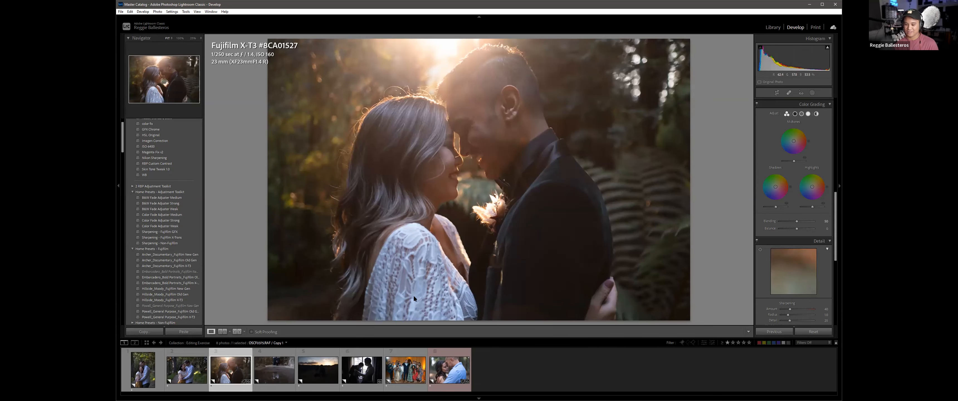
click(357, 367)
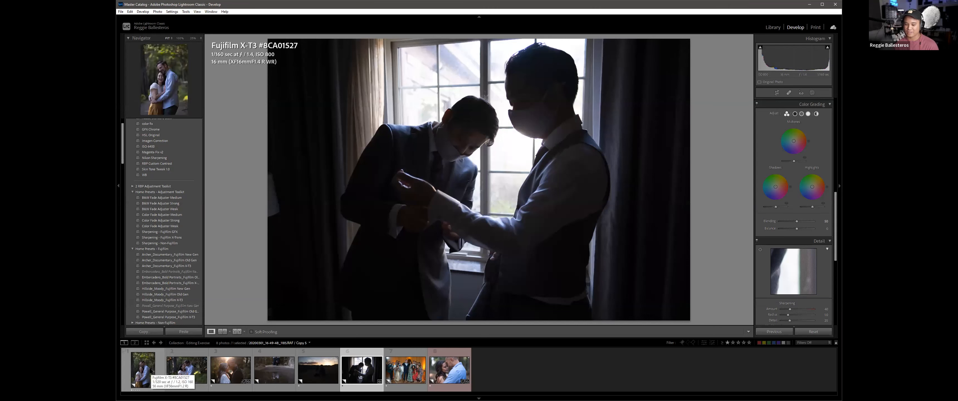
click(137, 361)
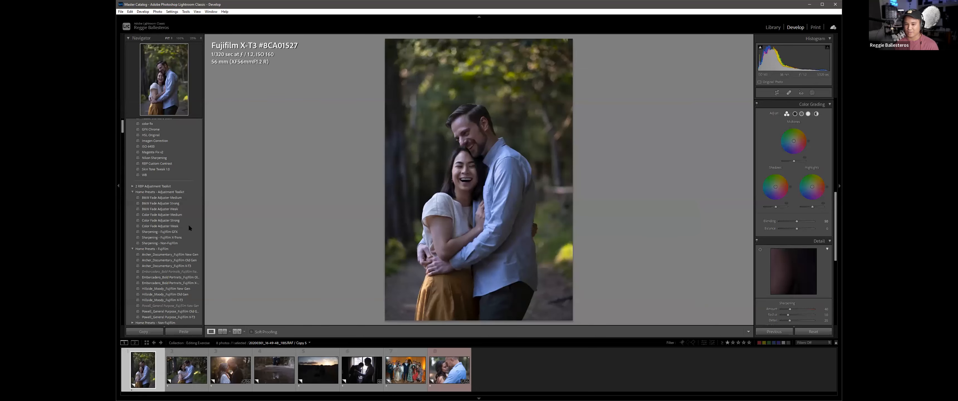
scroll(176, 188, down, 5)
scroll(176, 187, up, 5)
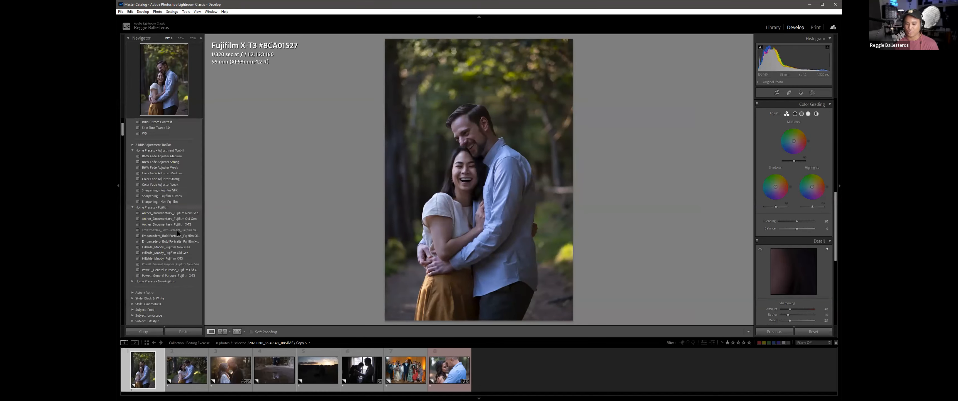
click(180, 275)
Step: Fine-tune the first portrait's white balance, exposure and contrast in the Basic adjustments
scroll(777, 165, up, 4)
scroll(777, 165, up, 4)
drag(796, 162, 795, 140)
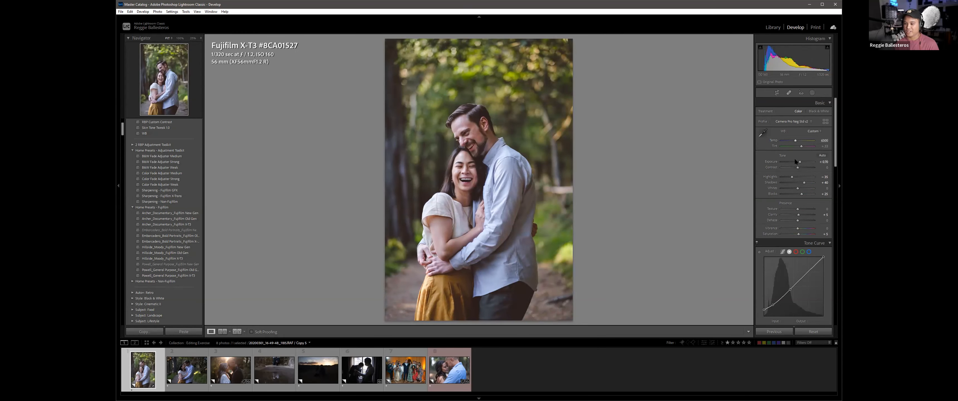
key(Up)
key(Up)
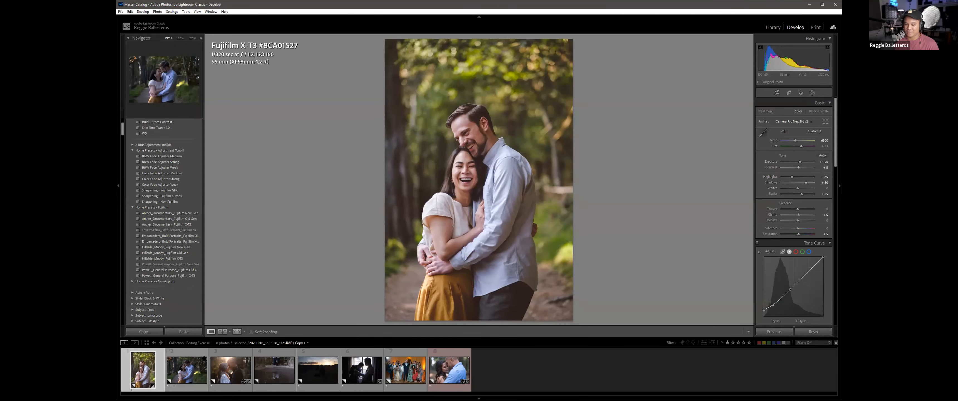
Step: Apply the Powell_General Purpose_Fujifilm X-T3 preset to the backlit couple photo and raise its exposure slightly
click(223, 375)
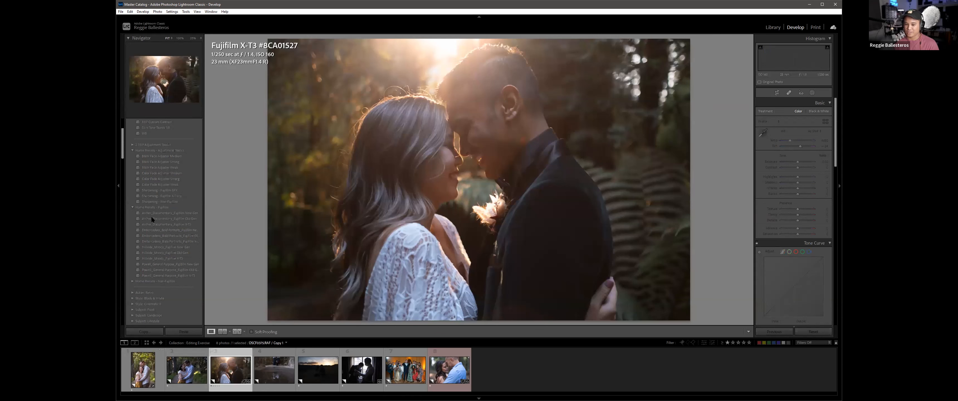
click(169, 275)
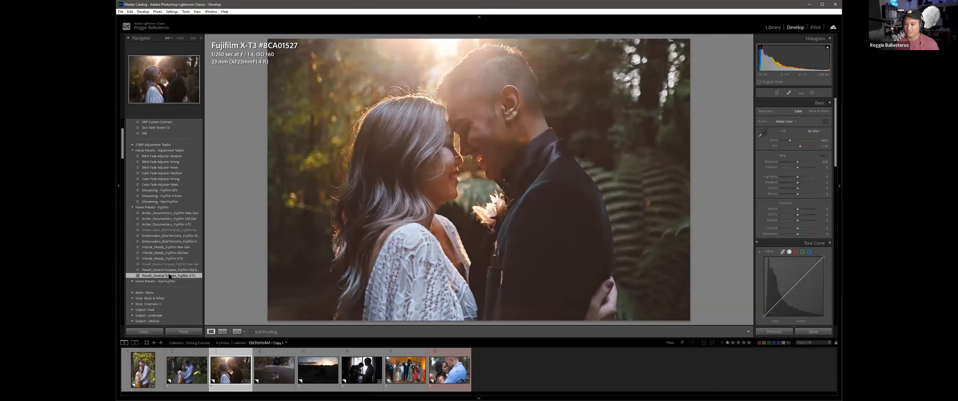
drag(797, 163, 798, 163)
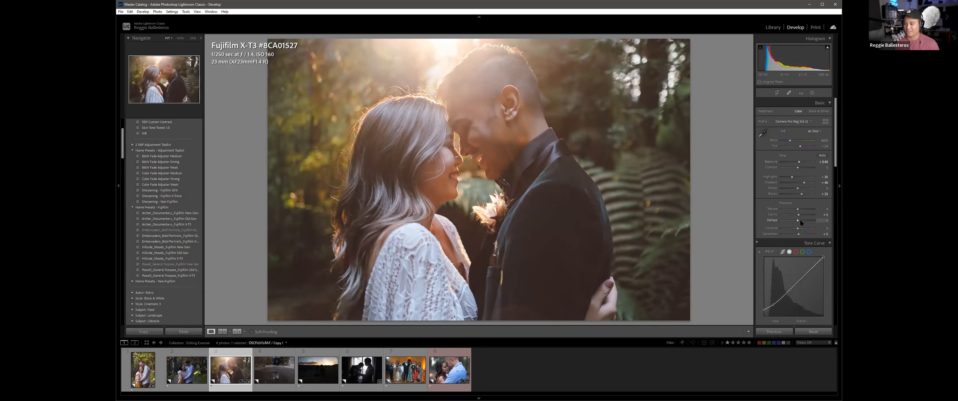
Step: Increase the backlit photo's Dehaze and Contrast, and adjust its orange saturation
scroll(797, 222, up, 3)
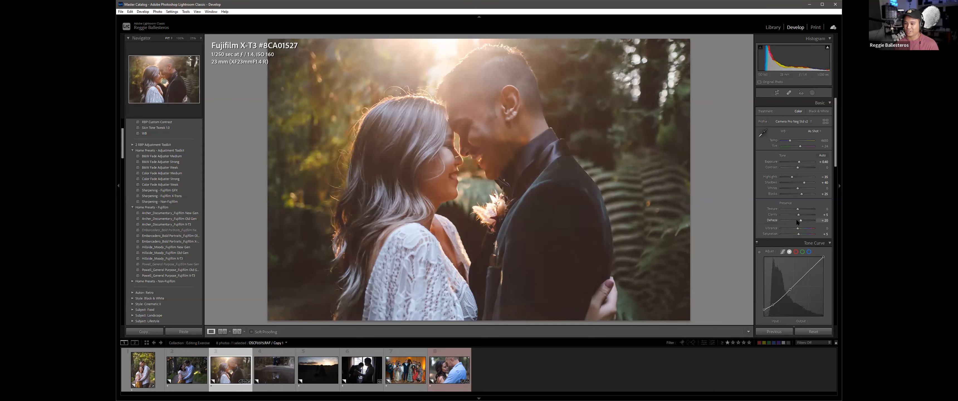
scroll(797, 167, up, 2)
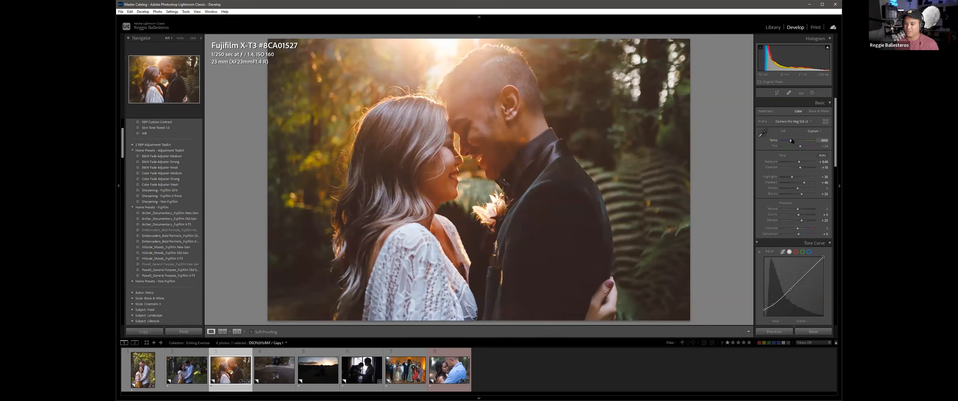
scroll(804, 207, down, 3)
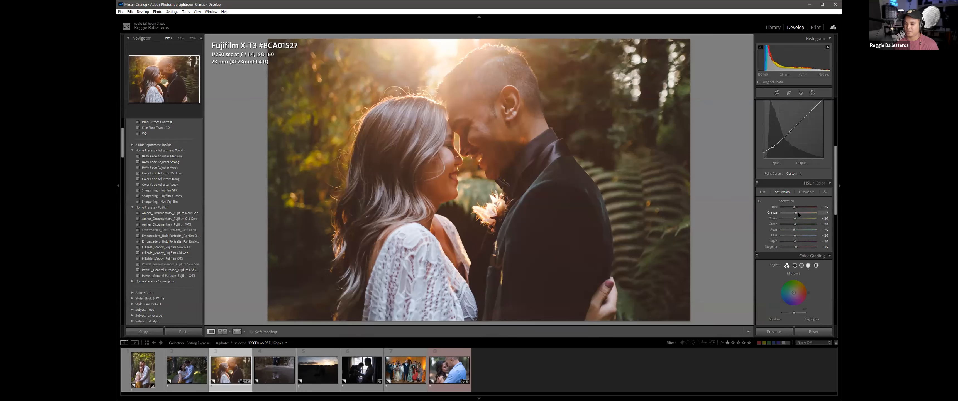
scroll(786, 148, up, 5)
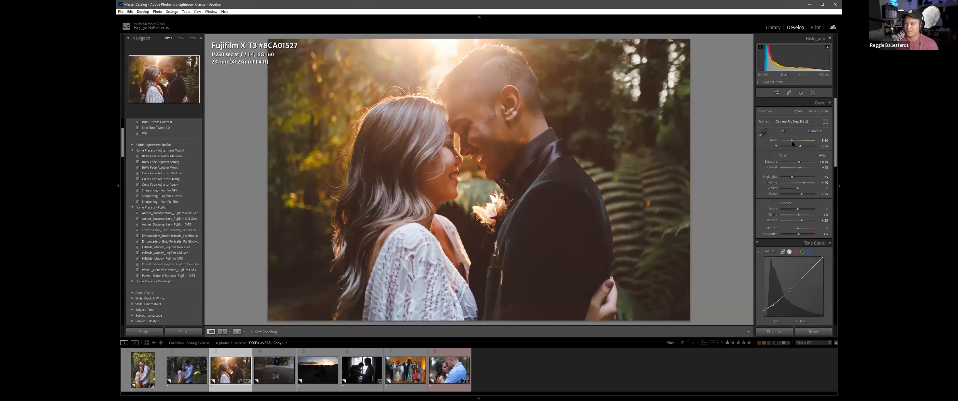
Step: Warm the backlit couple photo's white balance temperature and set its Tint to 25
drag(791, 140, 793, 140)
click(823, 146)
text(26)
key(Return)
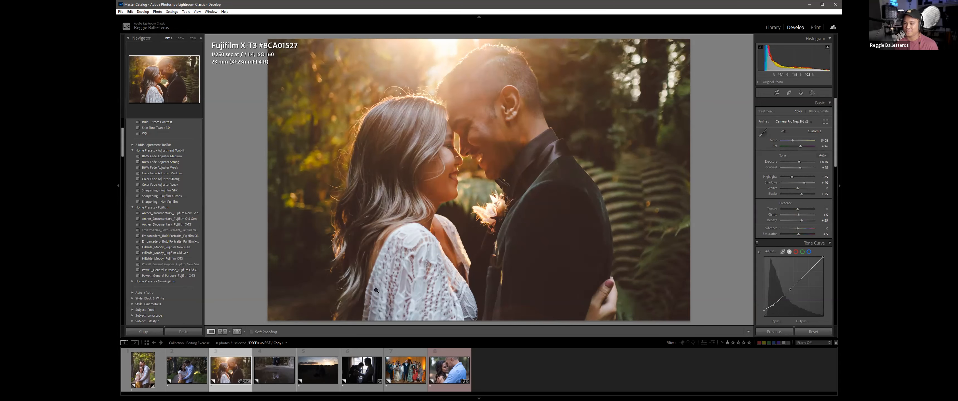
click(824, 147)
text(25)
key(Return)
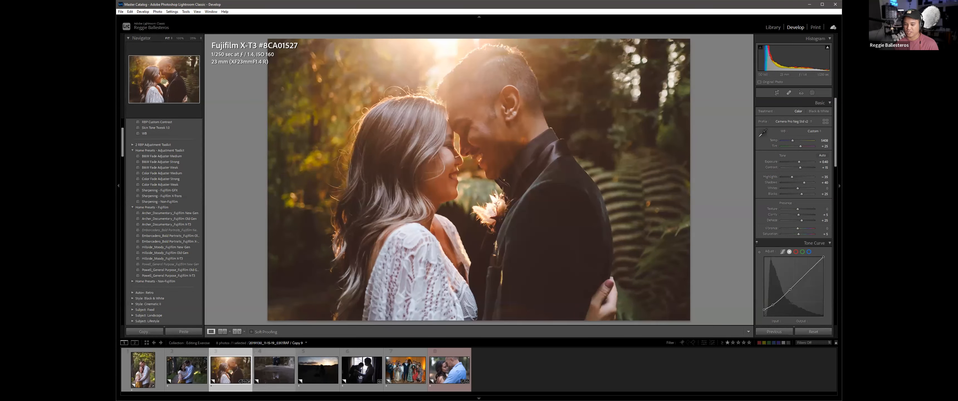
Step: Apply the Powell_General Purpose_Fujifilm X-T3 preset to the dark sunset couple photo and strongly raise its exposure
click(363, 373)
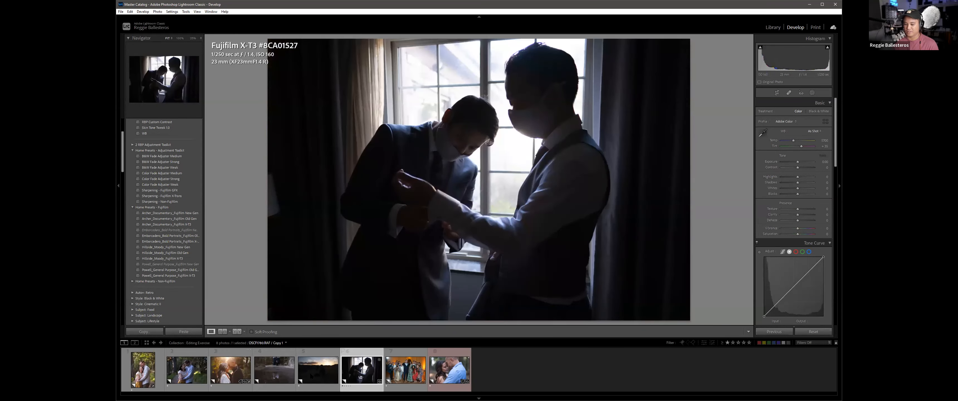
click(319, 372)
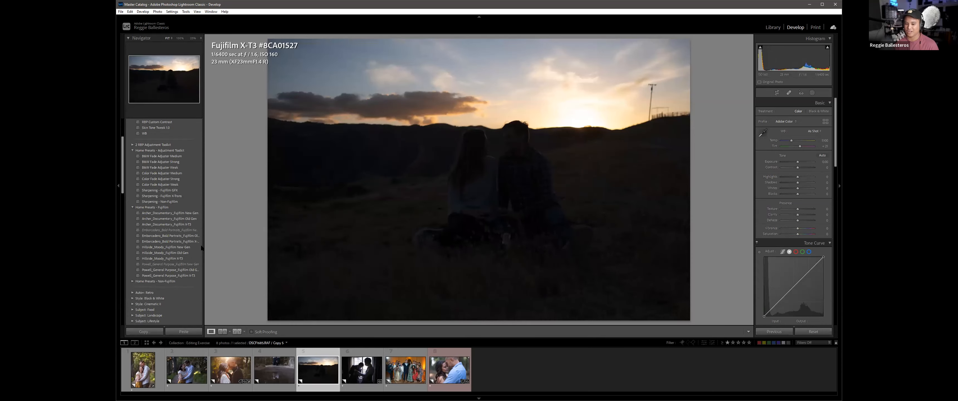
click(173, 275)
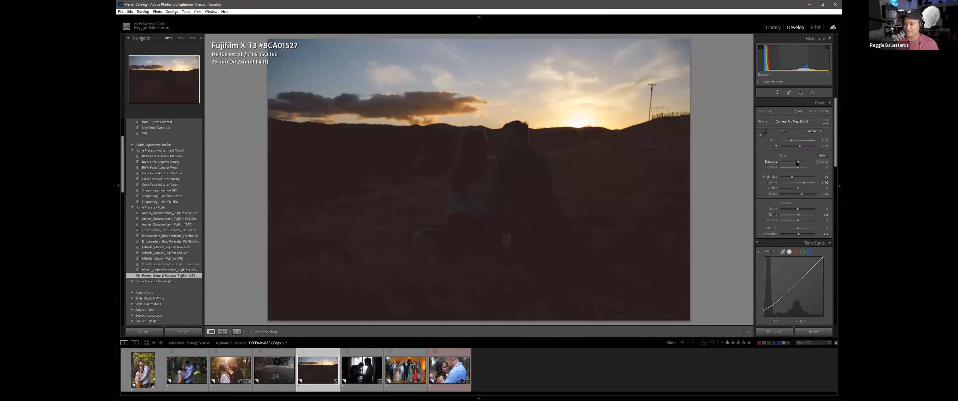
key(Up)
key(Up)
key(Up)
key(Up)
key(Up)
key(Up)
key(Up)
key(Up)
key(Up)
key(Up)
key(Up)
key(Up)
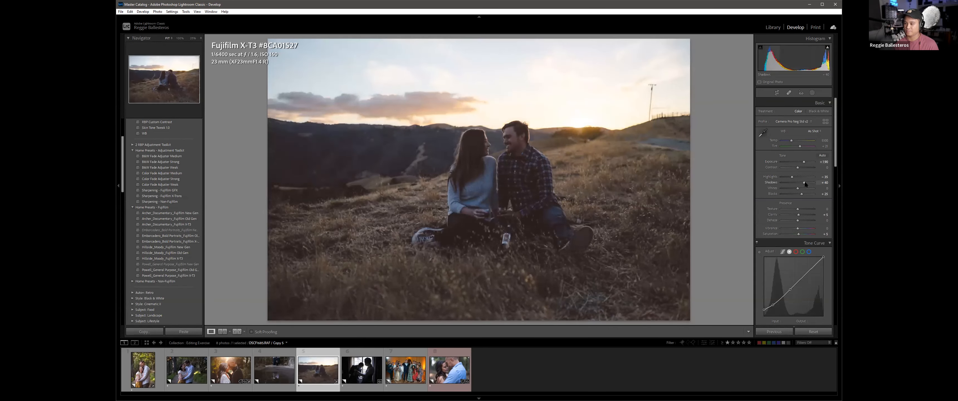
Step: Raise the sunset photo's Shadows to brighten the couple and lower its Highlights slightly
key(Up)
key(Up)
key(Up)
key(Up)
key(Up)
key(Up)
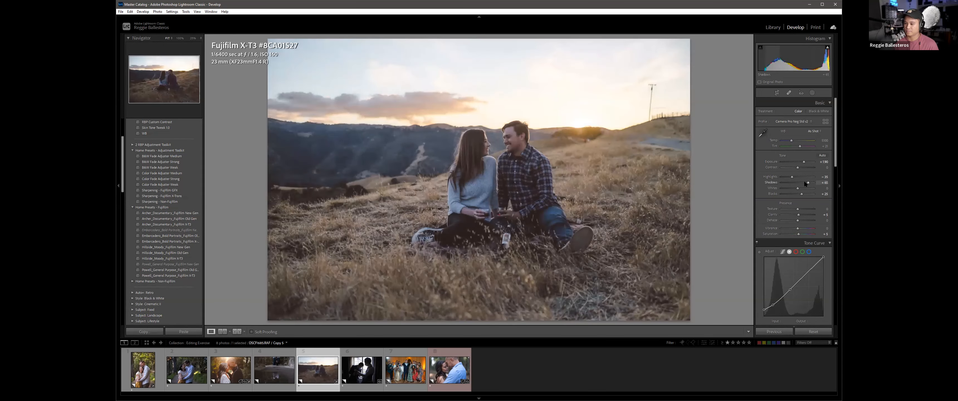
key(Down)
key(Down)
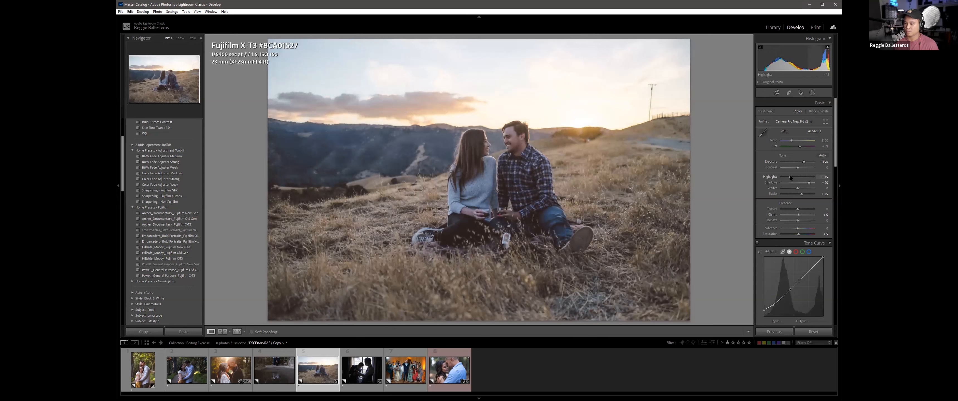
Step: Warm the sunset photo's white balance temperature and set its Tint to 19
key(Up)
key(Up)
key(Up)
key(Up)
key(Up)
key(Up)
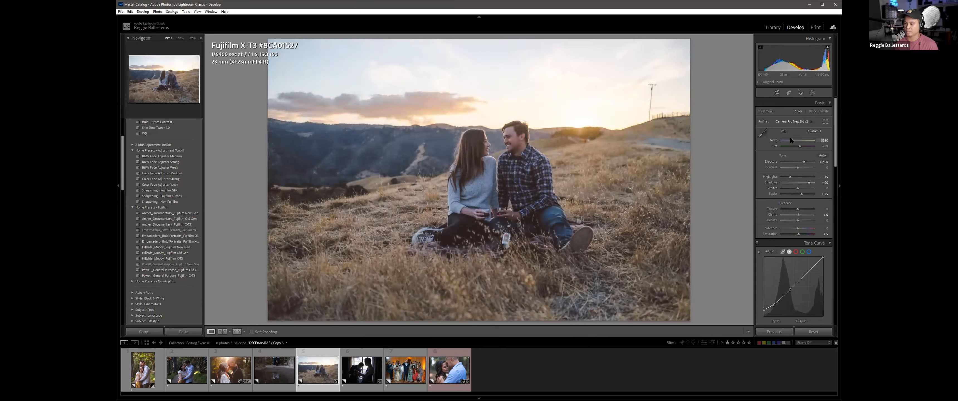
key(Up)
key(Up)
key(Up)
key(Up)
key(Up)
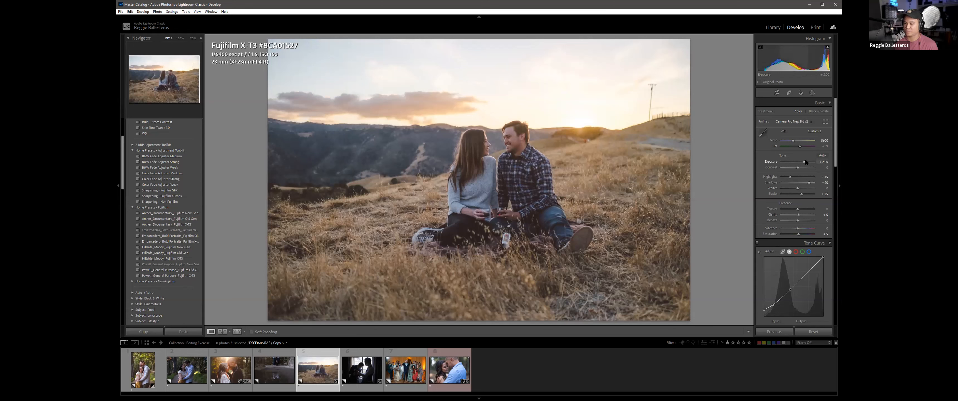
drag(791, 144, 794, 144)
click(826, 147)
text(19)
key(Return)
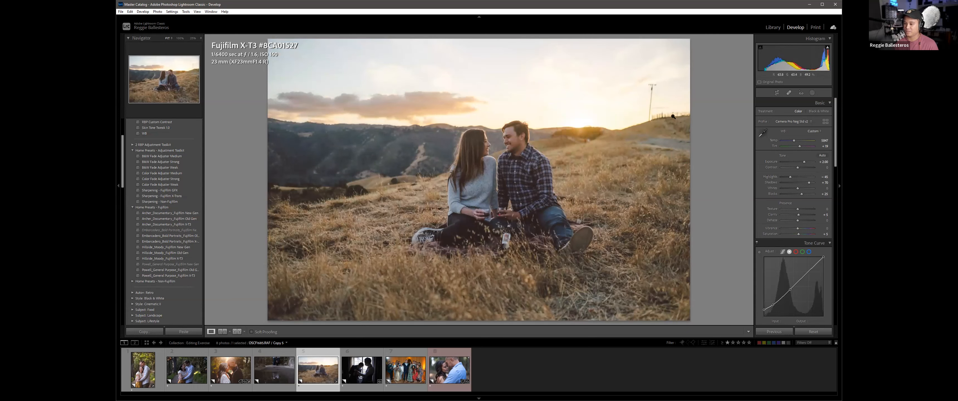
Step: Add a Select Sky mask to the sunset photo and lower the sky's Exposure and Highlights
click(812, 93)
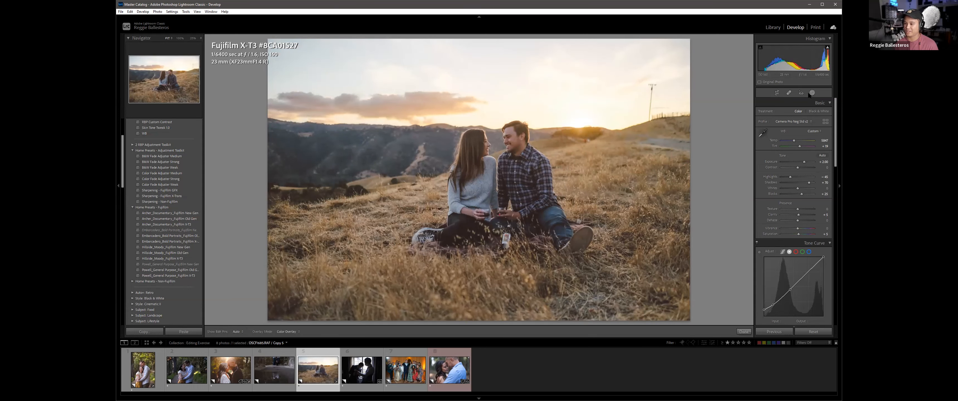
click(776, 117)
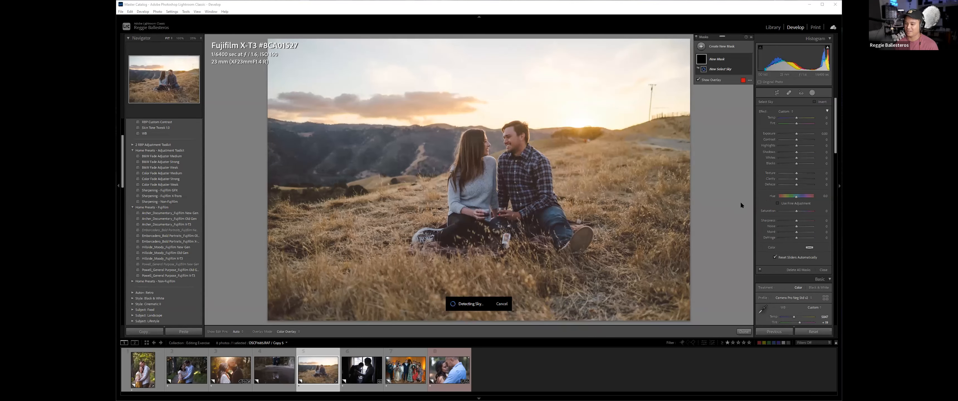
drag(796, 133, 792, 133)
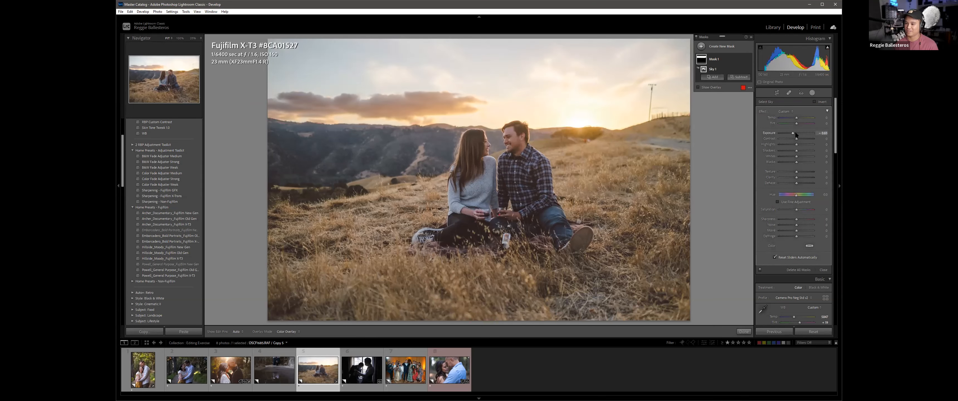
scroll(794, 130, down, 3)
scroll(794, 130, up, 3)
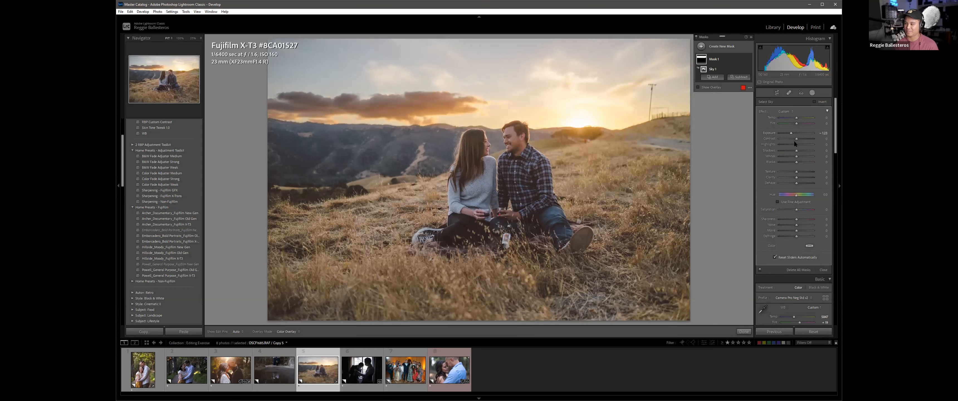
drag(796, 144, 789, 131)
key(Up)
key(Up)
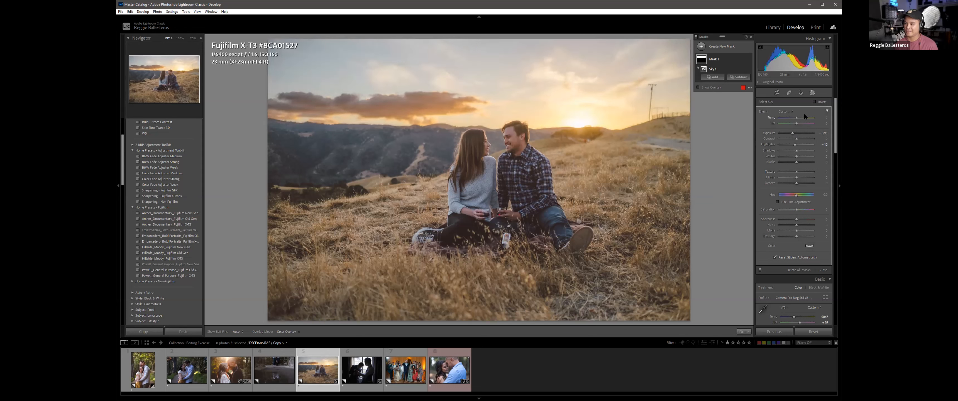
Step: Close the sky masking, raise the sunset photo's overall exposure slightly and compare it with the original
click(812, 93)
key(Up)
key(backslash)
key(backslash)
key(backslash)
key(backslash)
key(backslash)
key(backslash)
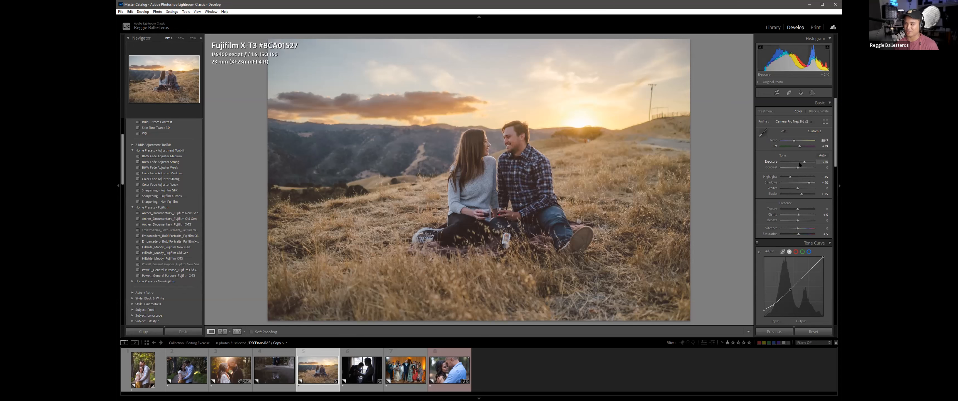
scroll(803, 163, up, 1)
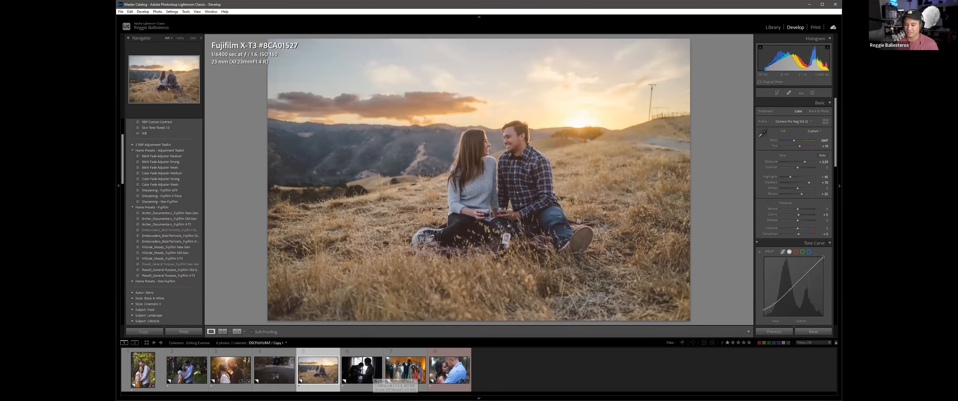
Step: Apply the Archer_Documentary_Fujifilm X-T3 preset to the photo of the two men at the window and raise its exposure
click(363, 352)
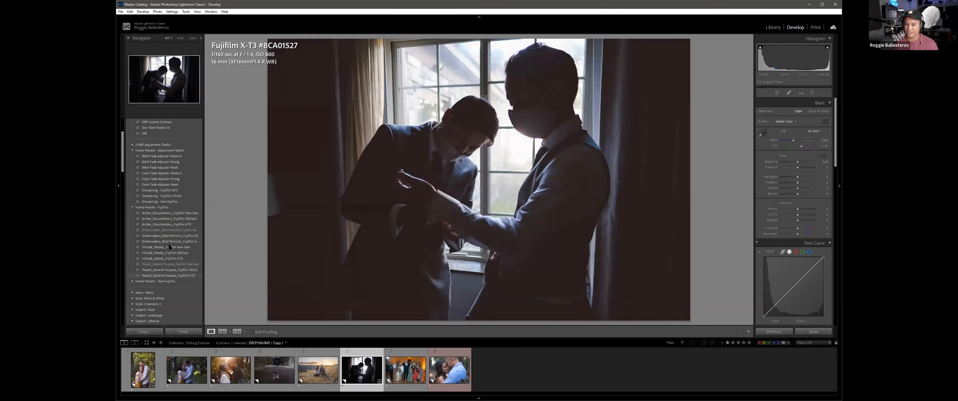
click(174, 225)
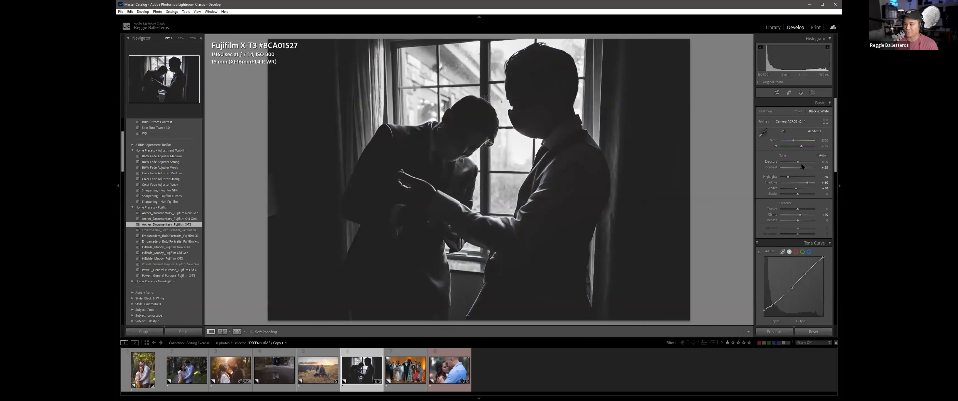
scroll(797, 161, up, 10)
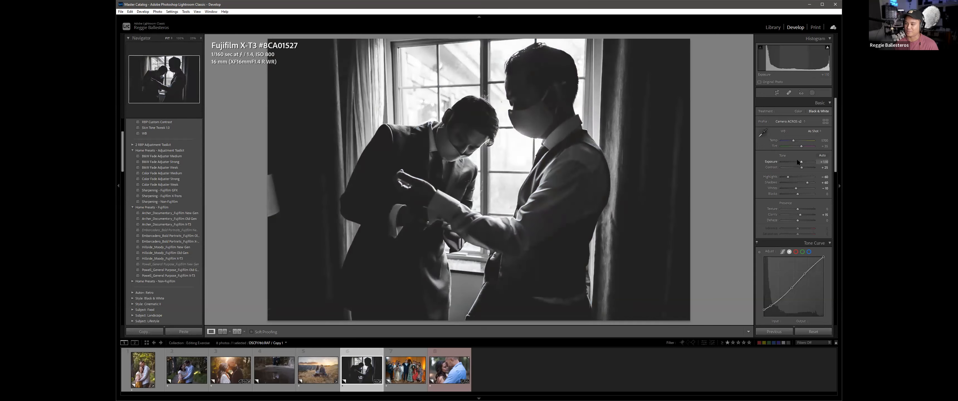
key(Up)
key(Up)
key(Up)
Step: Reduce the black-and-white window photo's Contrast below the preset's setting
key(Down)
key(Down)
key(Down)
key(Down)
key(Down)
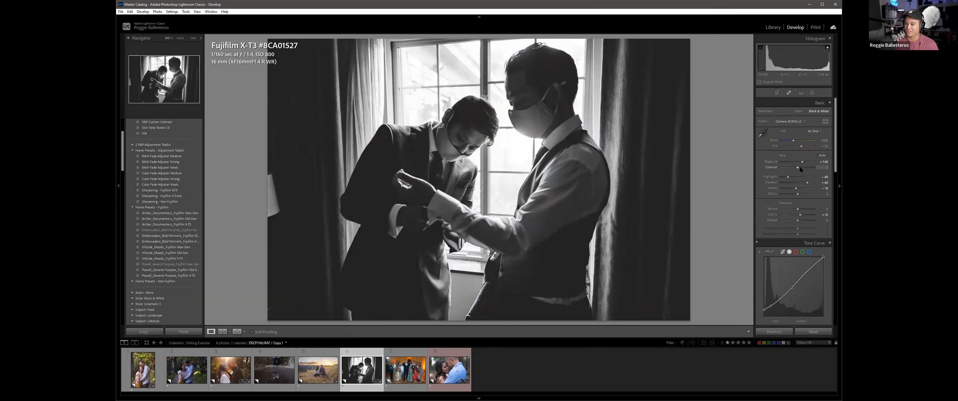
key(Up)
key(Up)
key(Up)
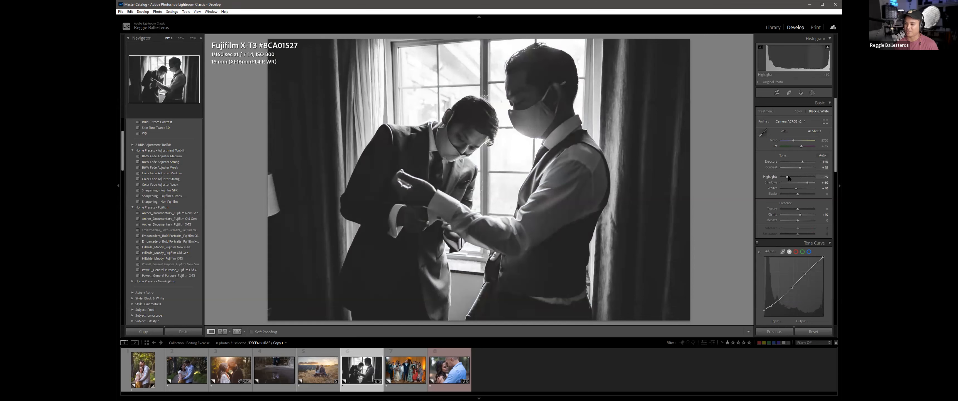
Step: Raise the window photo's Shadows, lower its Whites and Highlights, and compare it with the original
key(Up)
key(Up)
key(Up)
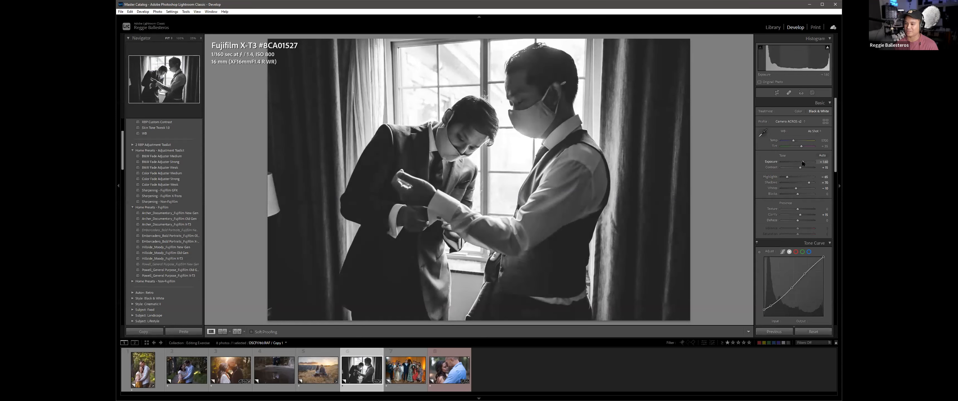
drag(794, 189, 774, 188)
key(ctrl+z)
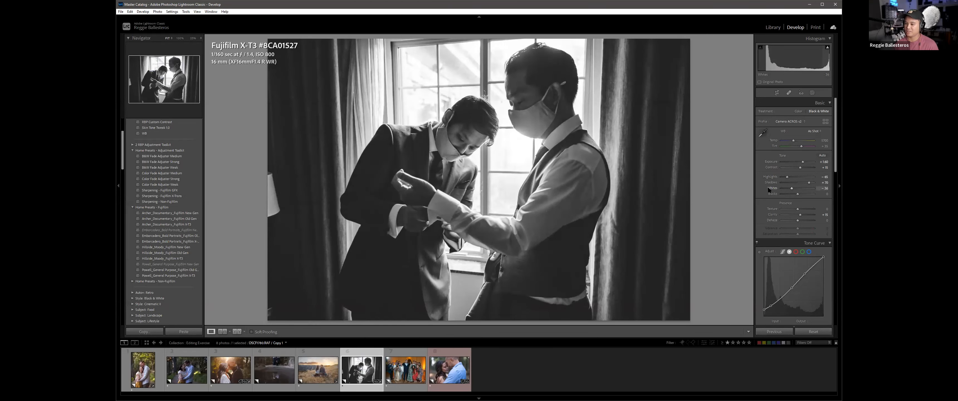
drag(786, 177, 784, 177)
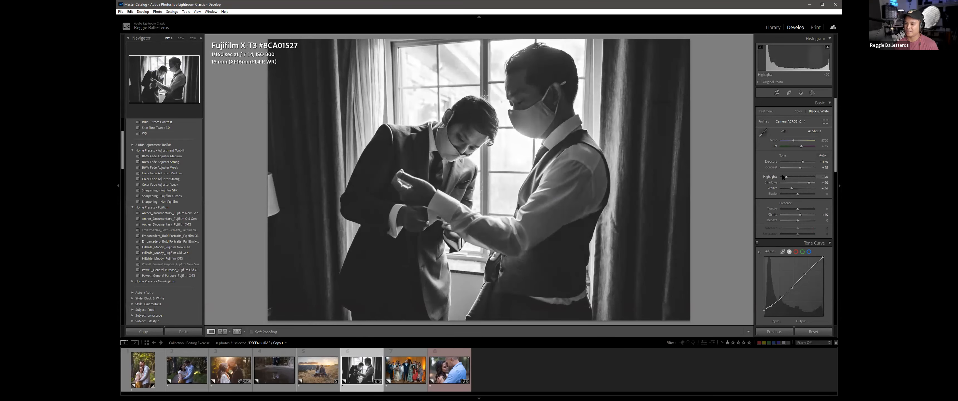
key(backslash)
key(backslash)
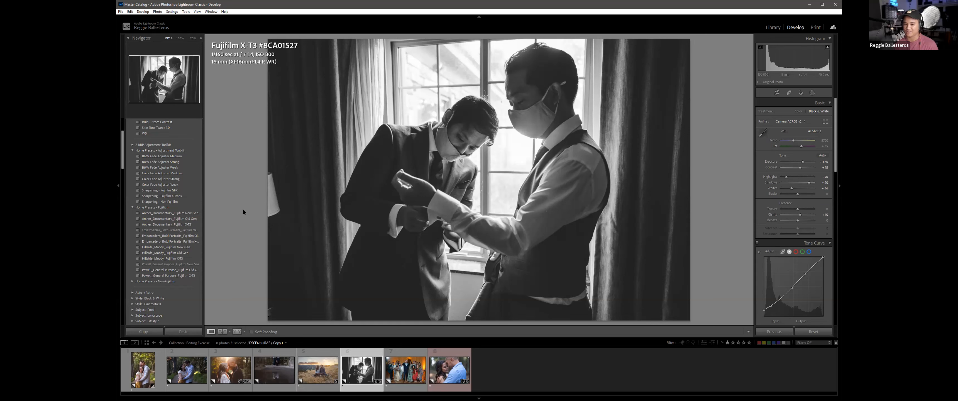
Step: Look through the groom and bride getting-ready folders in the Library and open the 09 Couple Portraits folder
key(g)
scroll(188, 161, down, 20)
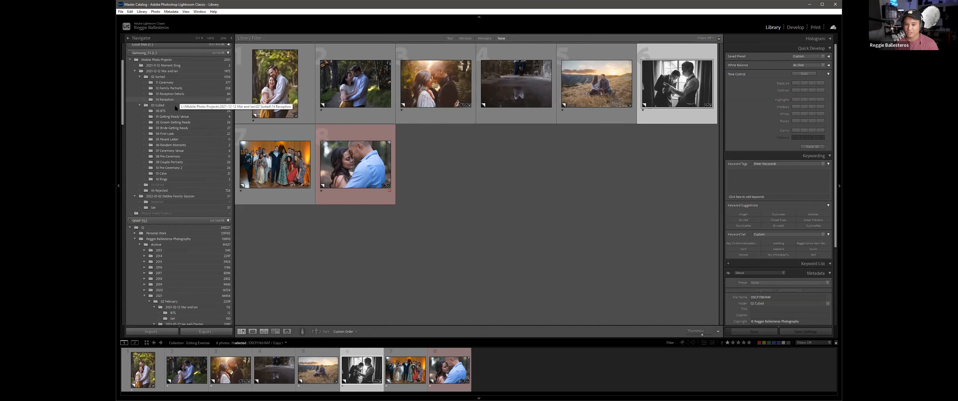
click(182, 122)
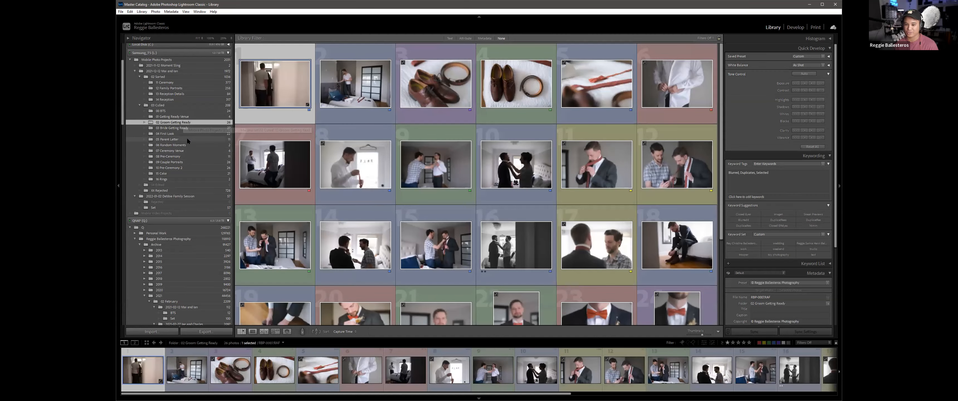
click(185, 128)
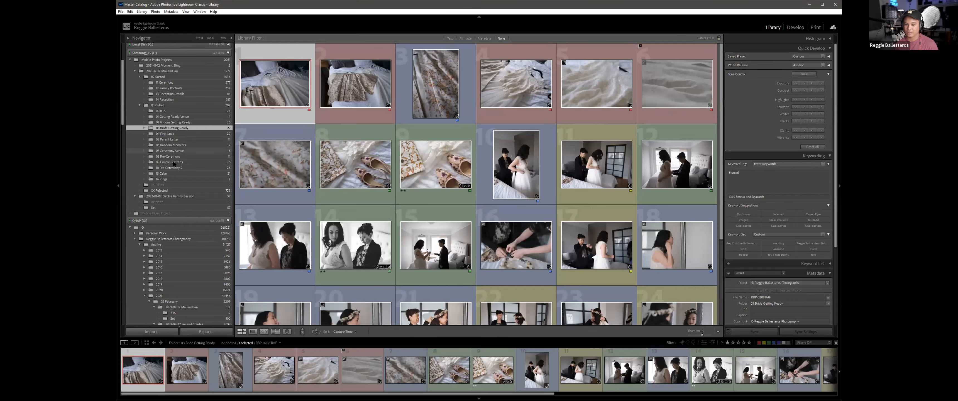
click(182, 162)
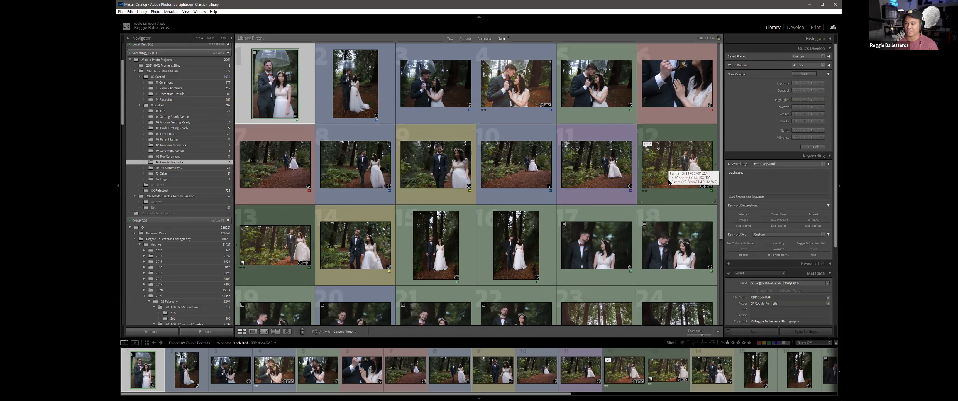
Step: Open the twelfth couple portrait, with the couple walking along the forest path, in the Develop module
click(668, 154)
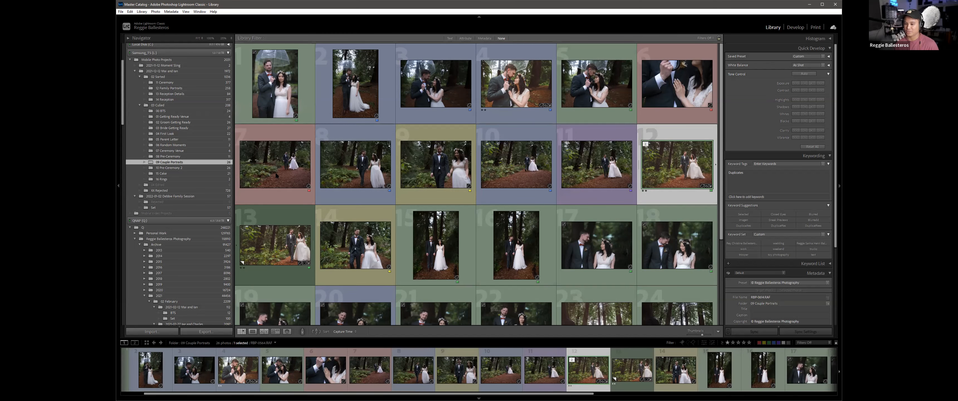
shift+click(278, 177)
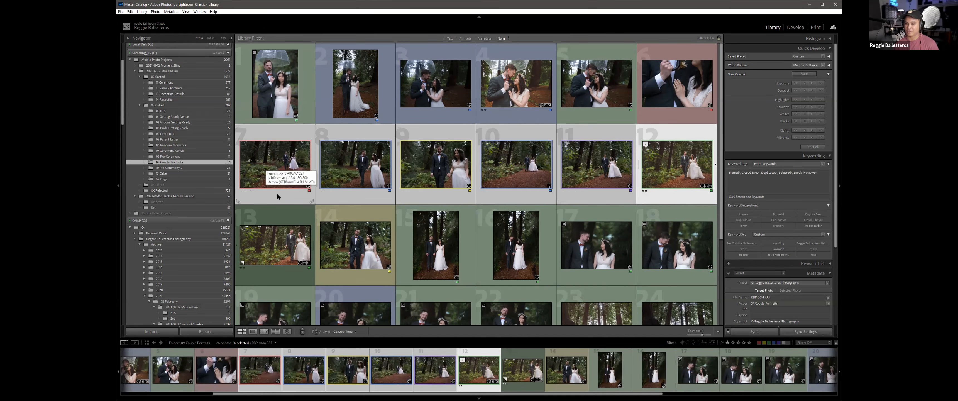
click(674, 182)
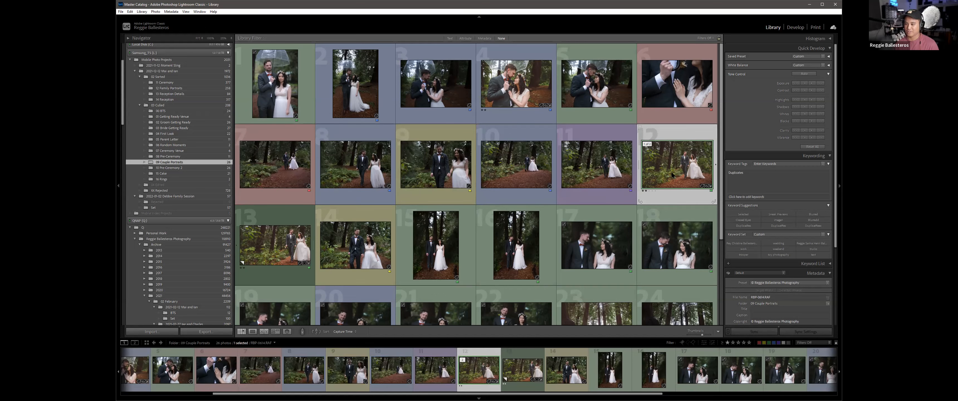
key(d)
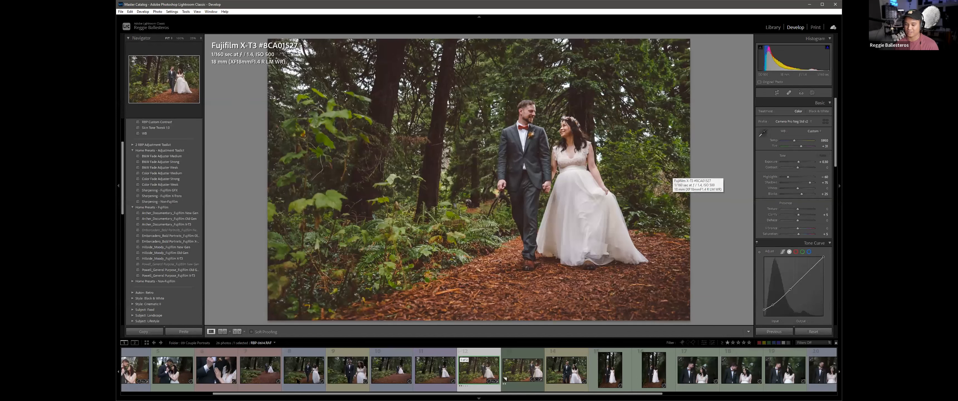
Step: Synchronize the twelfth portrait's edit settings to portraits 7 through 11, leaving out Transform and Masking
shift+click(258, 374)
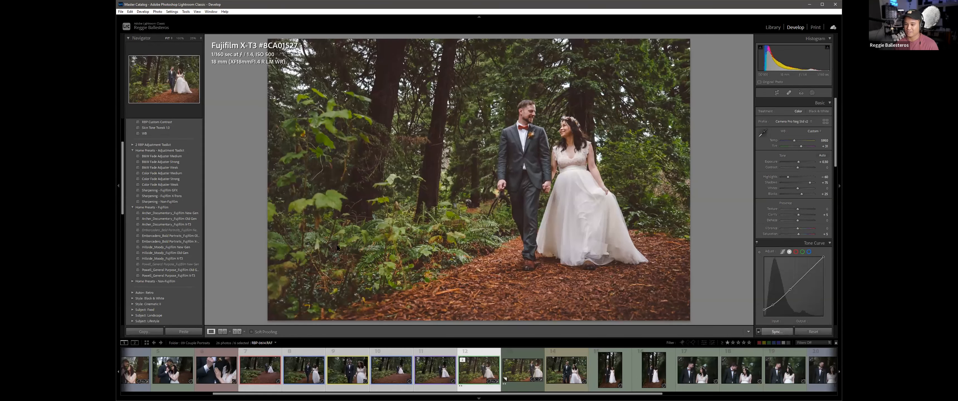
click(341, 270)
click(409, 204)
click(405, 231)
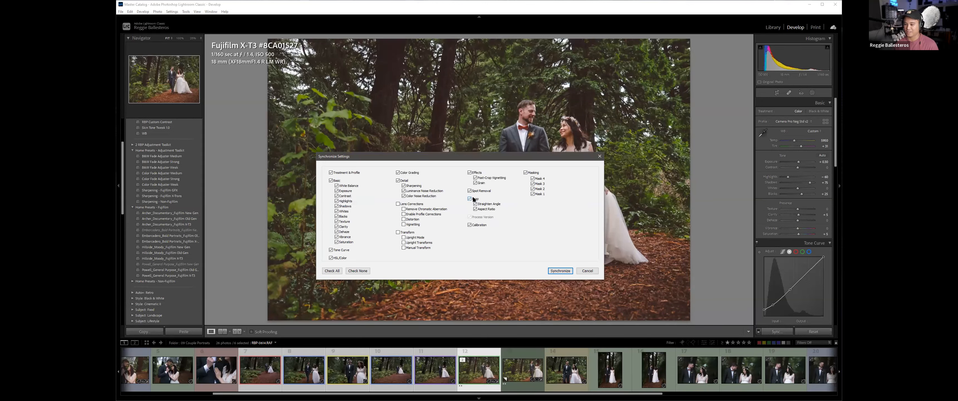
click(525, 173)
click(411, 204)
click(549, 270)
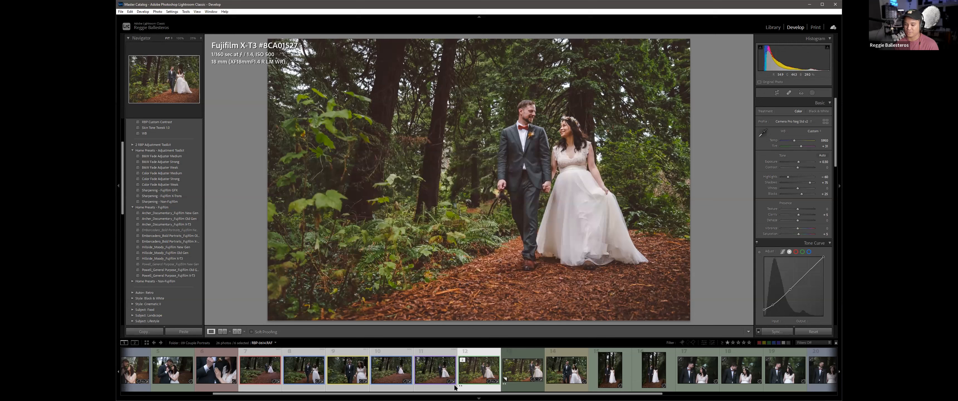
Step: Set the twelfth portrait as the reference photo in Reference view and go back through the synchronized portraits to the seventh
key(shift+r)
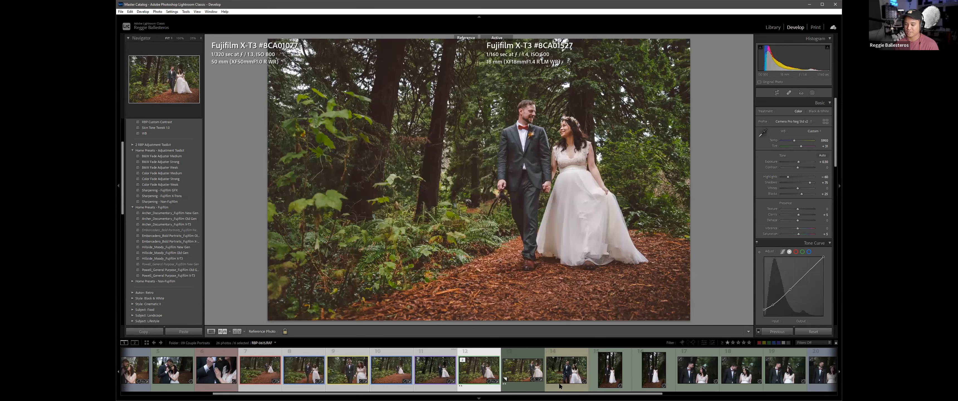
drag(434, 370, 404, 223)
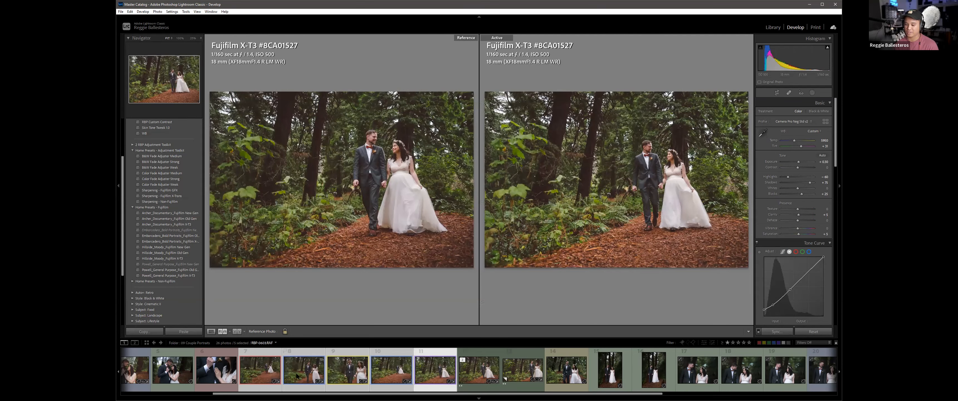
key(Left)
key(Left)
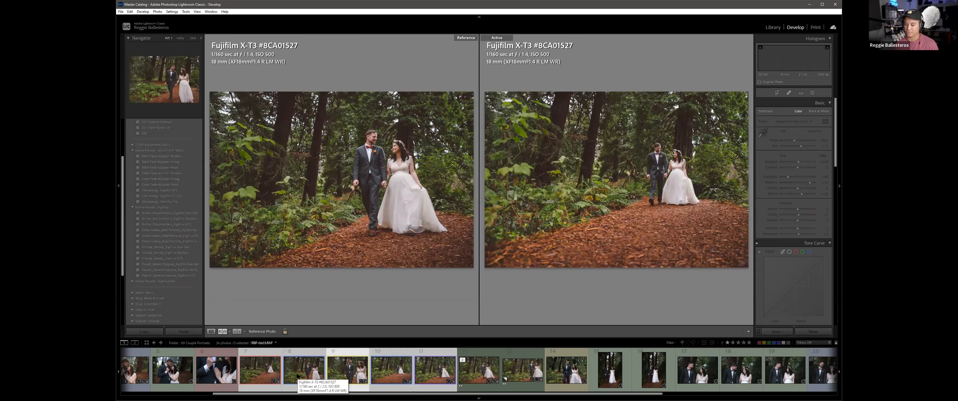
key(Left)
key(Left)
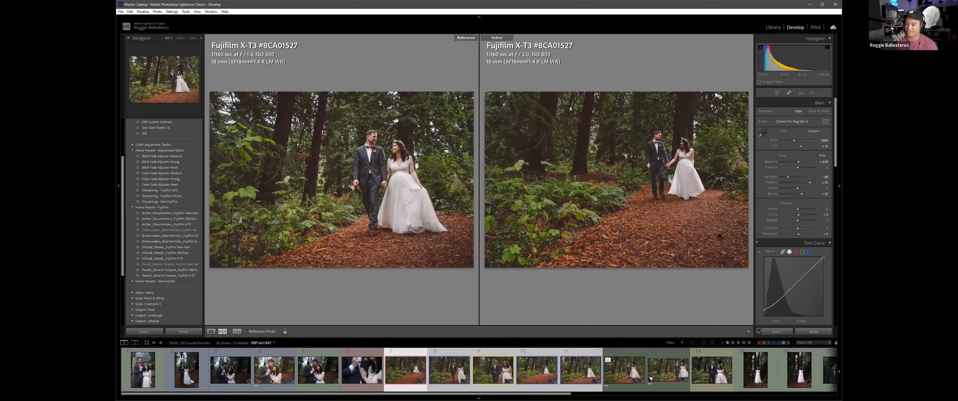
Step: Raise Exposure and fine-tune Highlights on the seventh and eighth portraits to match the reference photo
drag(798, 162, 799, 162)
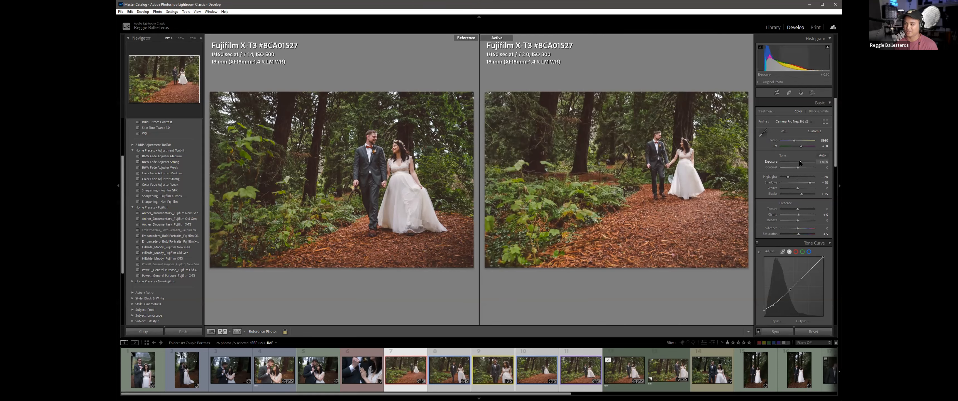
drag(781, 177, 780, 181)
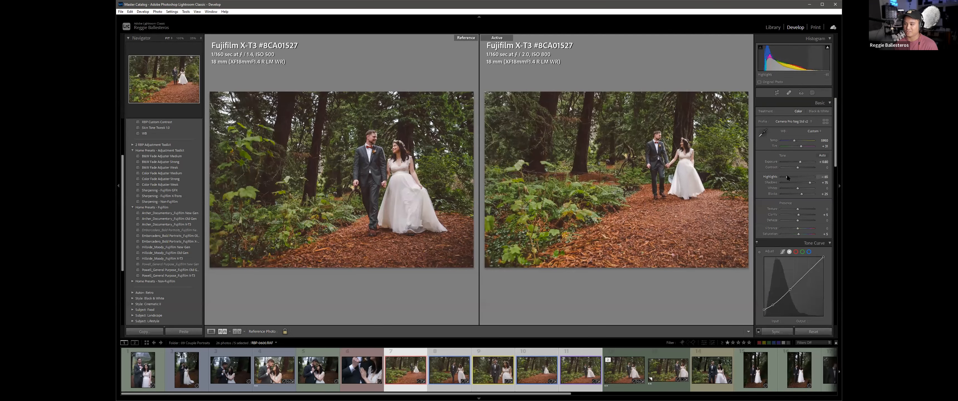
click(439, 385)
drag(797, 162, 787, 179)
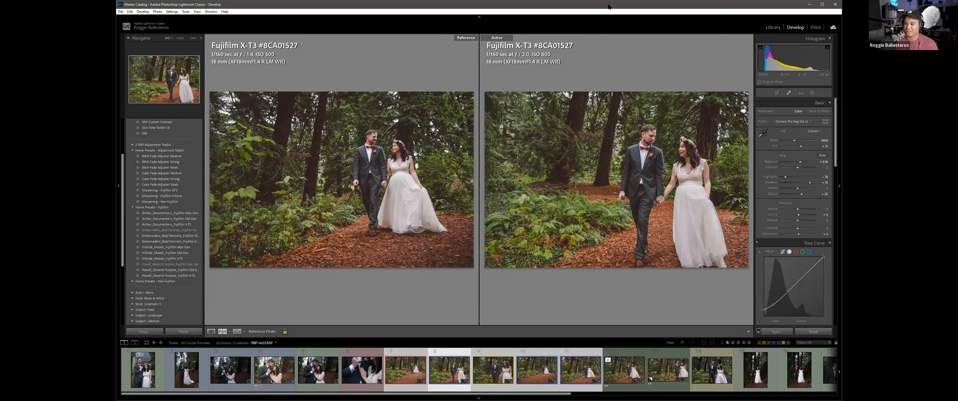
Step: Raise the ninth portrait's Exposure and lower its Highlights to match the reference photo
key(Right)
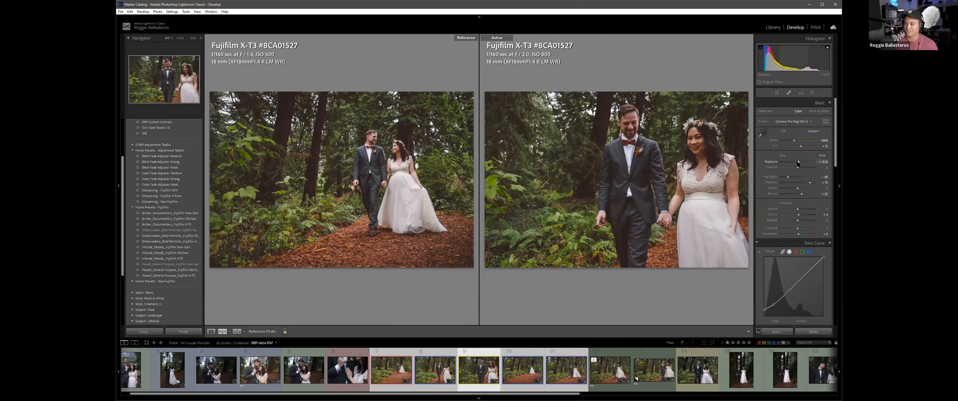
drag(797, 163, 798, 163)
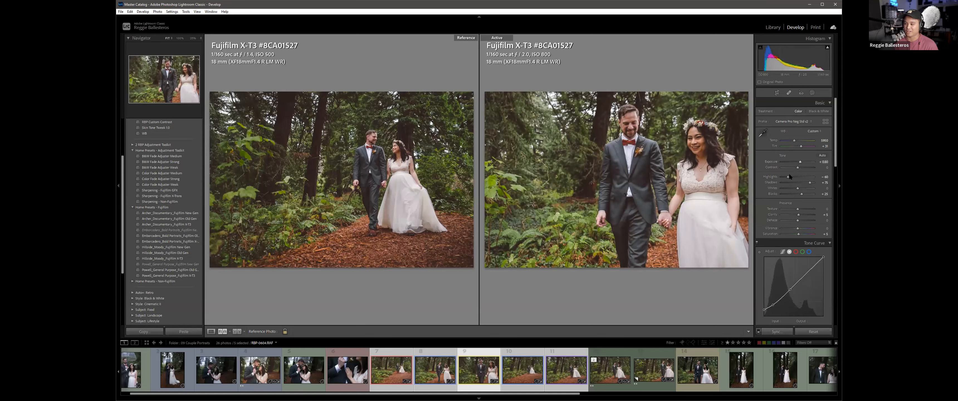
drag(787, 177, 785, 177)
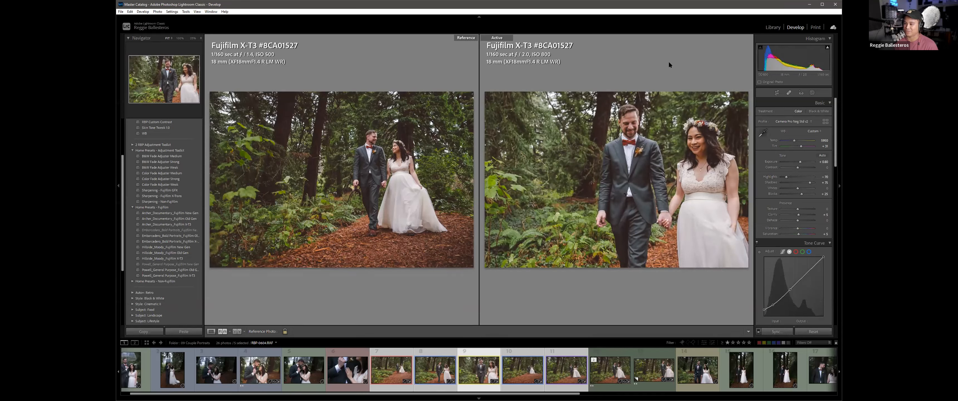
Step: Fine-tune the tenth portrait's Exposure against the reference photo and check the eleventh portrait
key(Right)
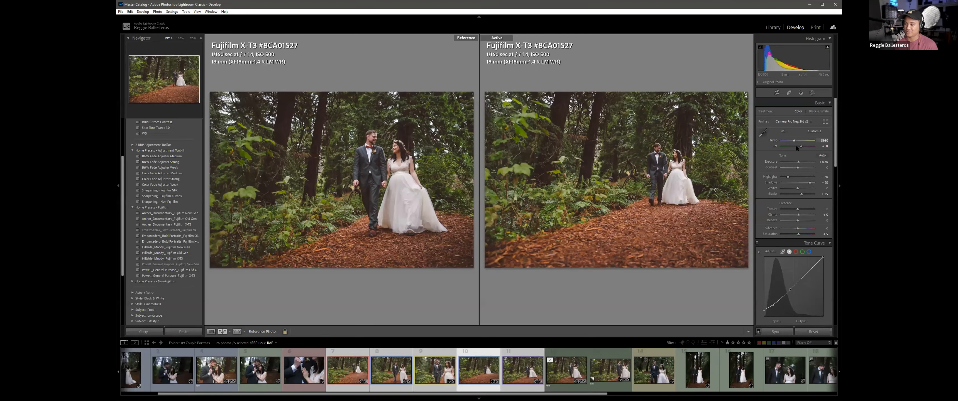
drag(796, 162, 797, 162)
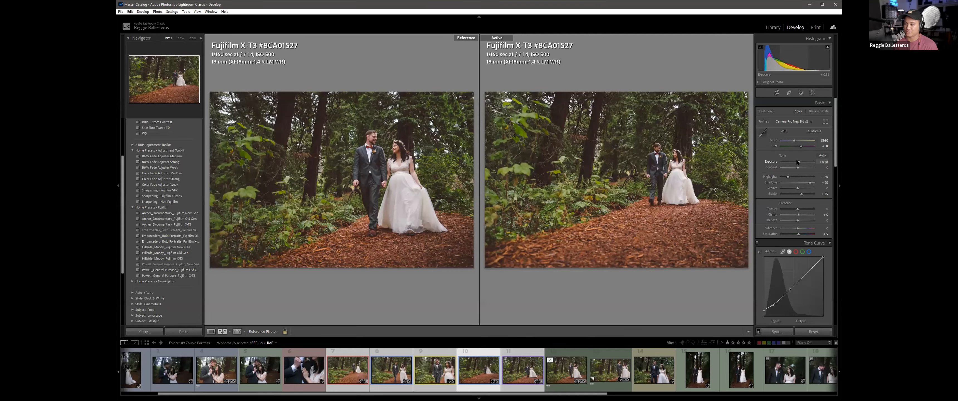
key(Right)
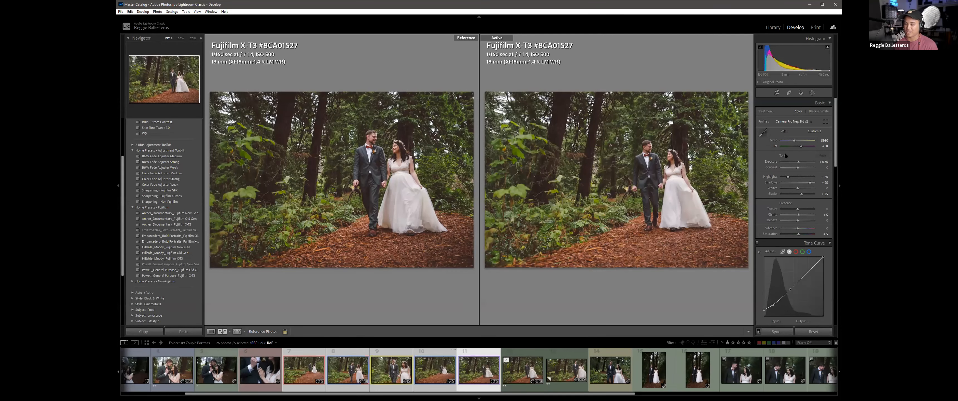
Step: Select portraits 7 through 12 and compare them side by side in Survey view
click(524, 388)
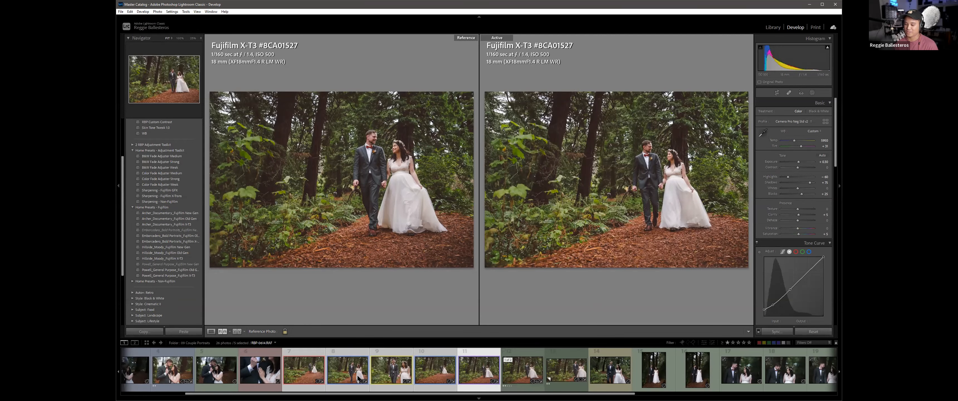
ctrl+click(304, 373)
key(n)
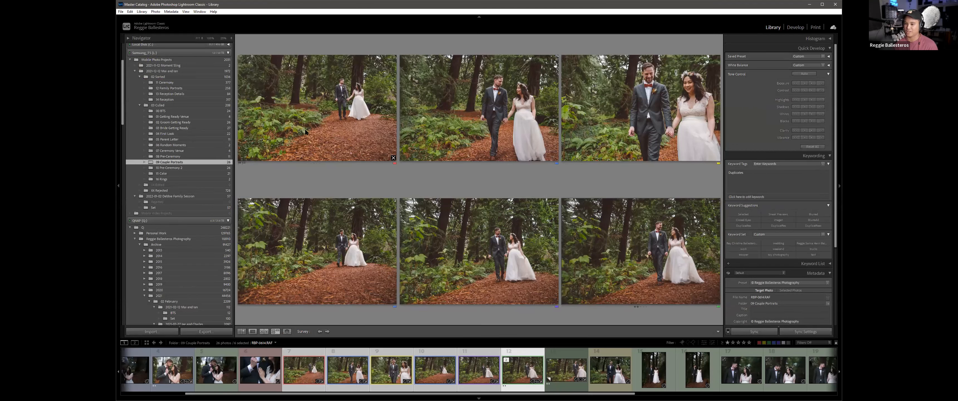
Step: Open the seventh portrait in the Develop module and fine-tune its Exposure
key(d)
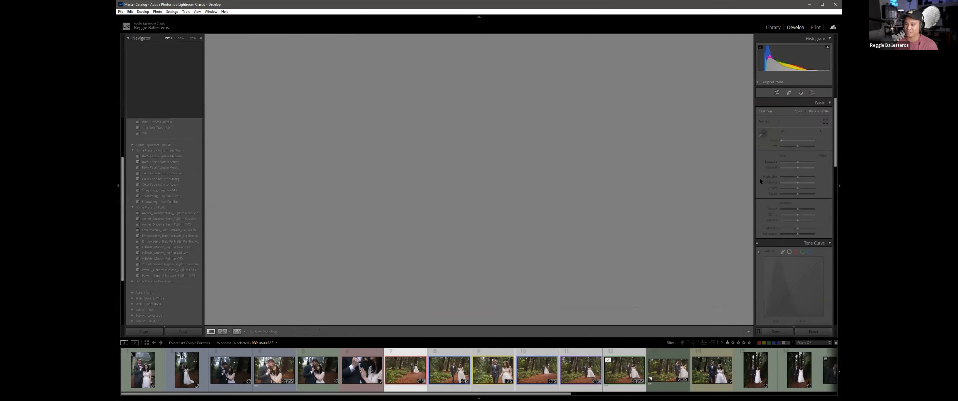
key(Down)
key(Up)
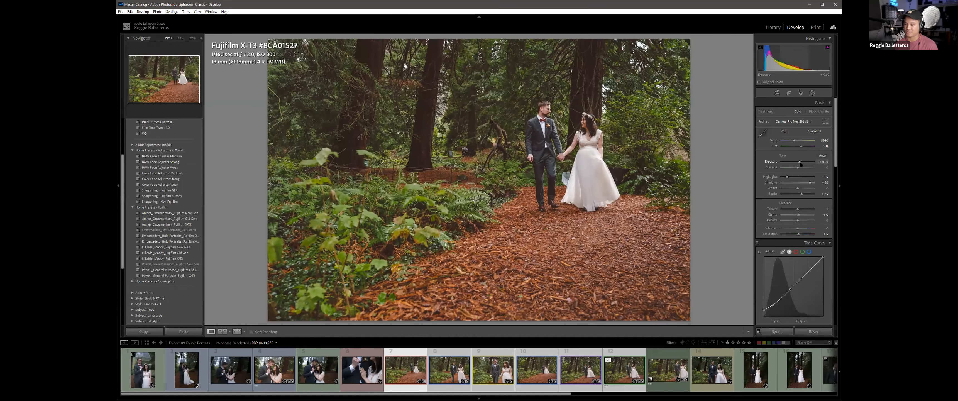
Step: Reselect the six forest-path portraits and check their consistency again in Survey view
click(398, 388)
scroll(409, 385, down, 2)
shift+click(532, 378)
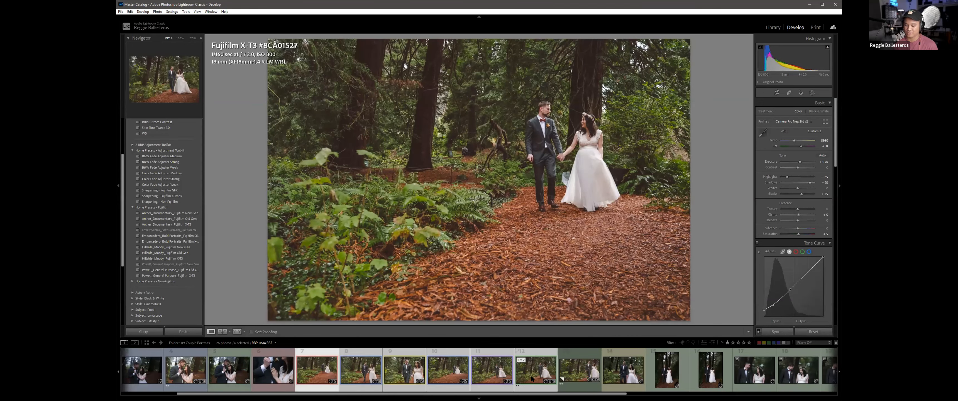
key(n)
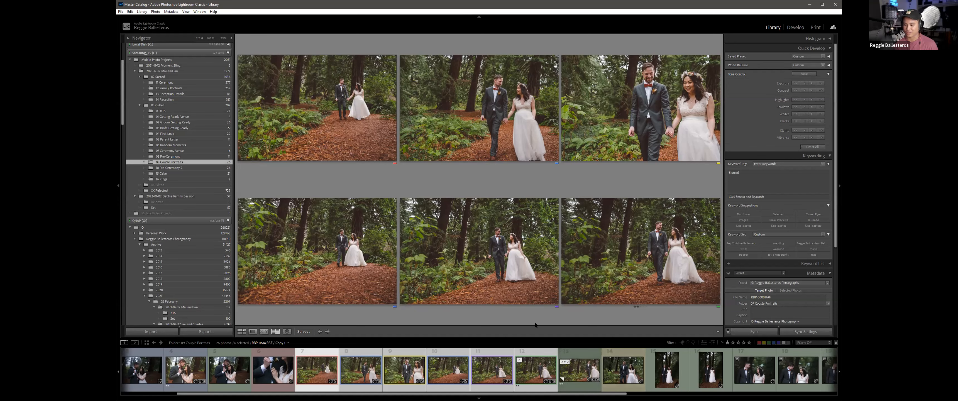
Step: Look over the couple portraits in the grid and view portraits 22 back to 17 at full size
key(g)
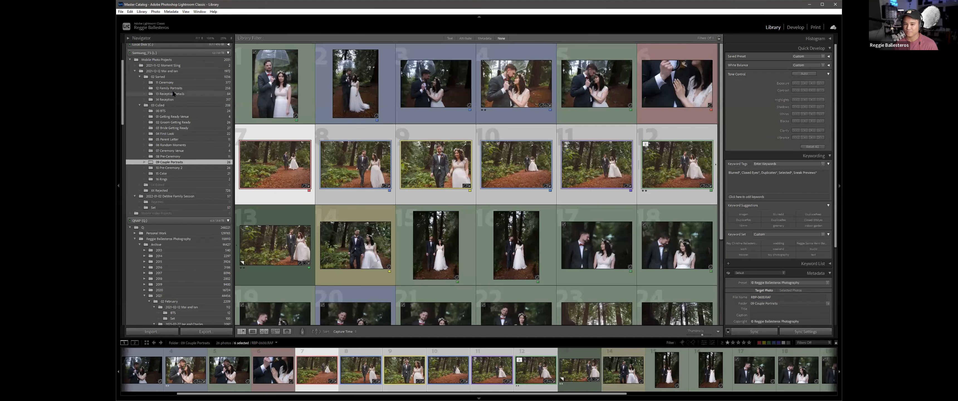
scroll(448, 242, down, 2)
scroll(448, 242, down, 1)
scroll(448, 243, up, 2)
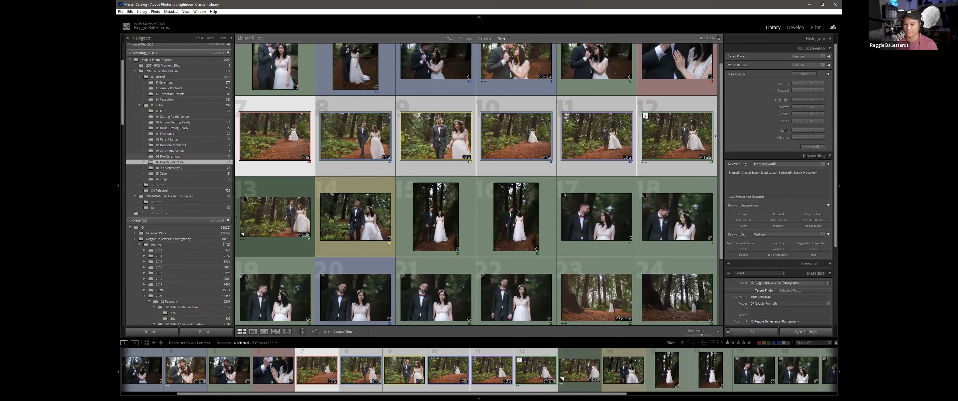
scroll(415, 310, down, 1)
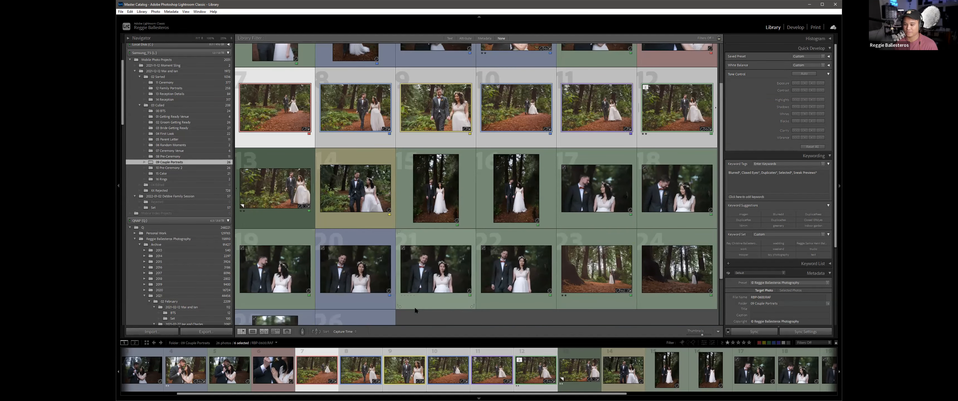
double_click(523, 287)
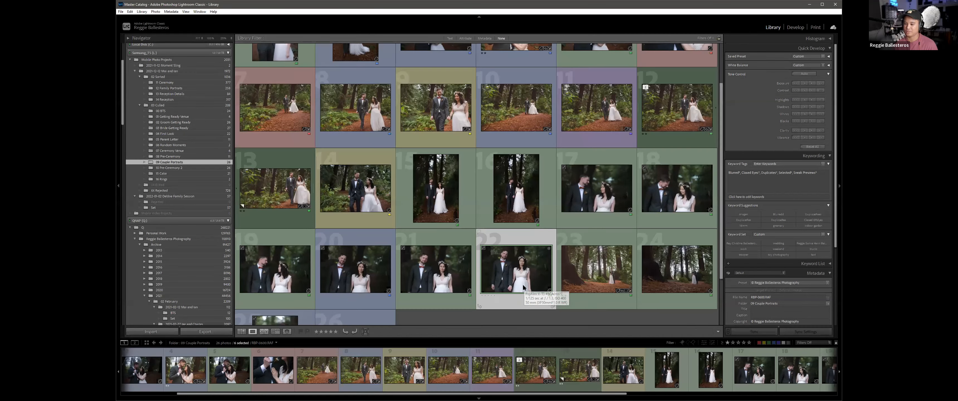
key(Left)
key(Left)
key(Left)
key(Left)
key(Left)
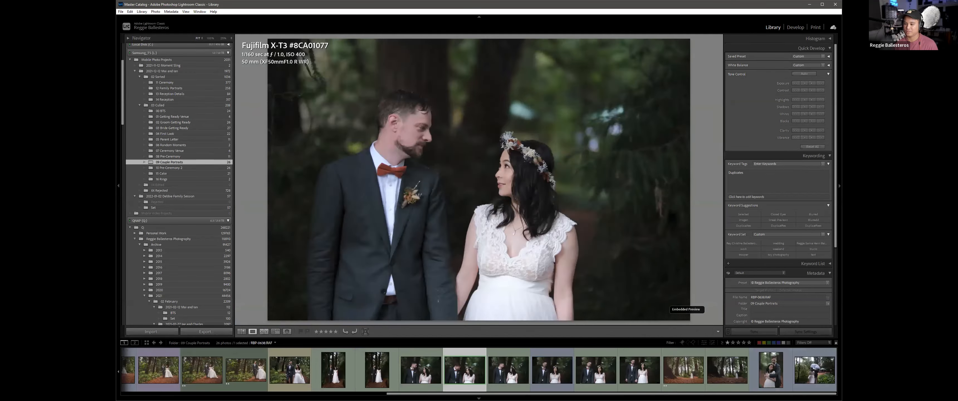
key(g)
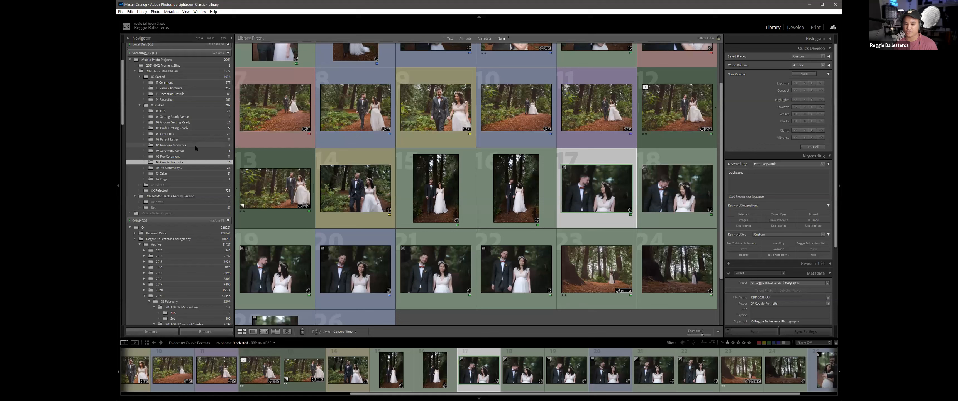
Step: Show the Rejected folder together with 09 Couple Portraits and look through the picked and rejected couple photos in the grid
scroll(386, 215, down, 1)
scroll(385, 215, up, 1)
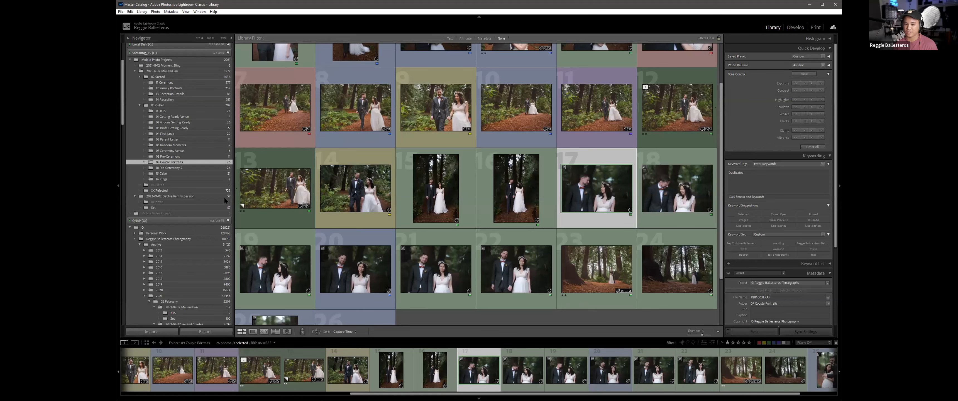
ctrl+click(204, 190)
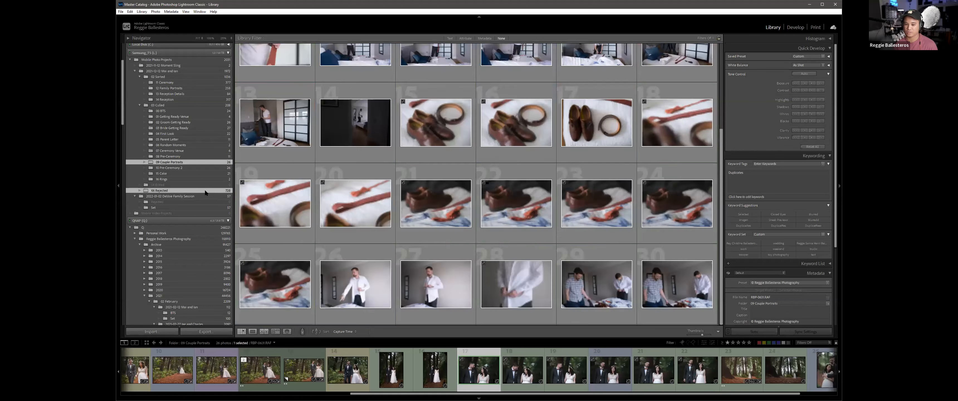
scroll(479, 207, up, 19)
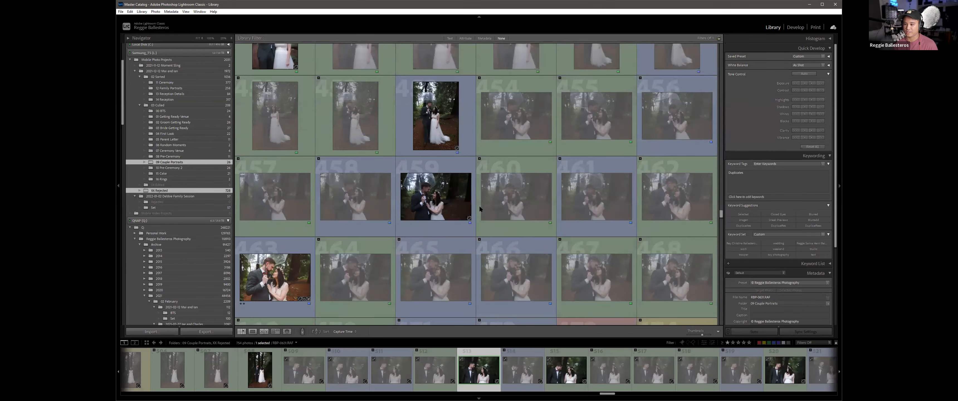
scroll(479, 205, up, 8)
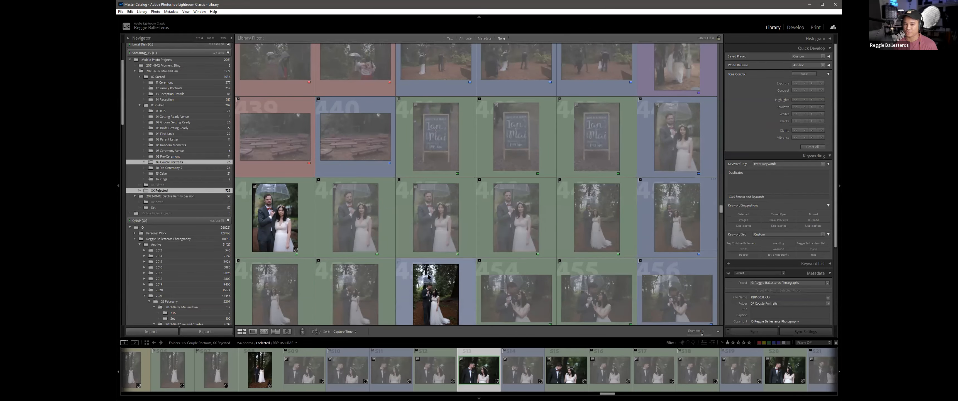
scroll(427, 272, down, 14)
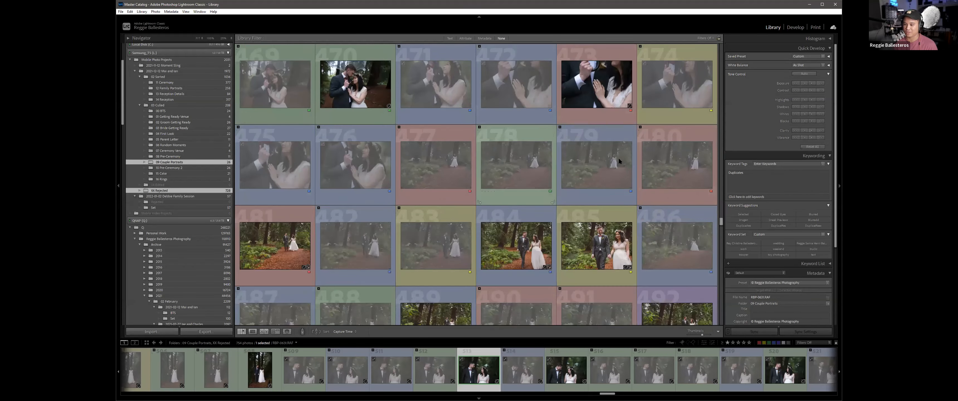
scroll(598, 244, down, 11)
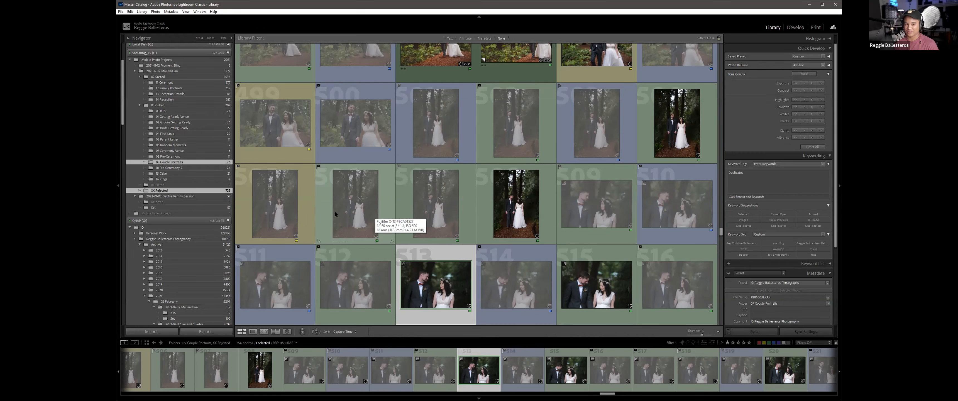
scroll(335, 210, up, 5)
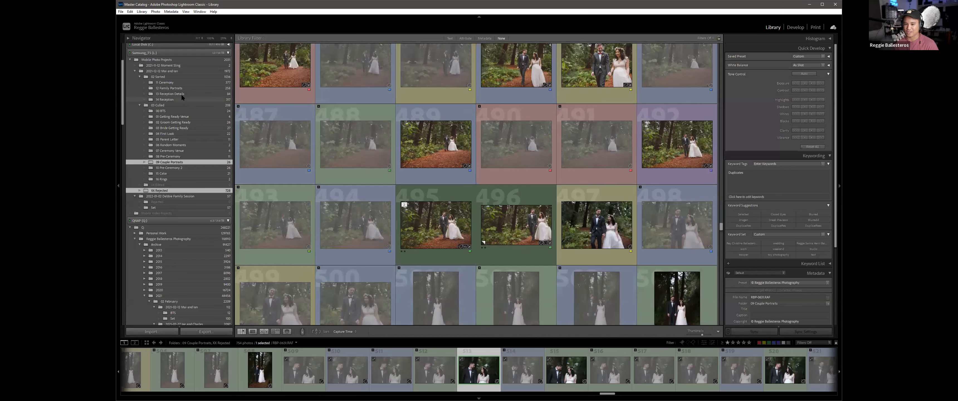
Step: Open the 11 Ceremony folder and view its first aisle photos one by one at full size
click(188, 82)
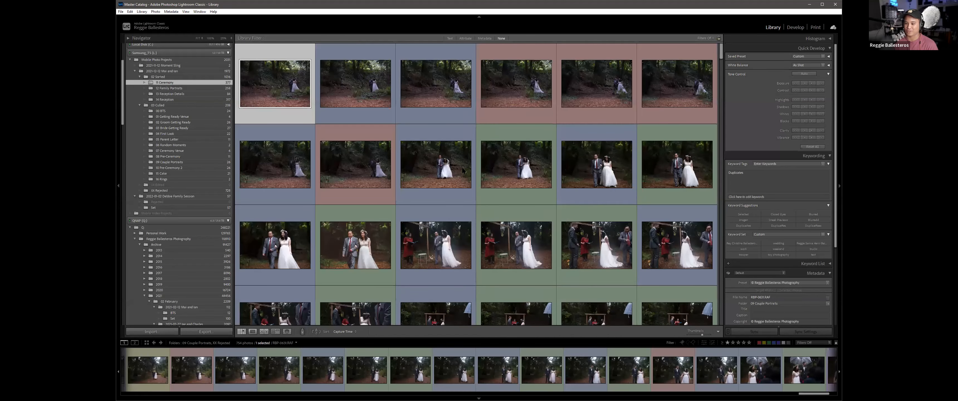
double_click(293, 103)
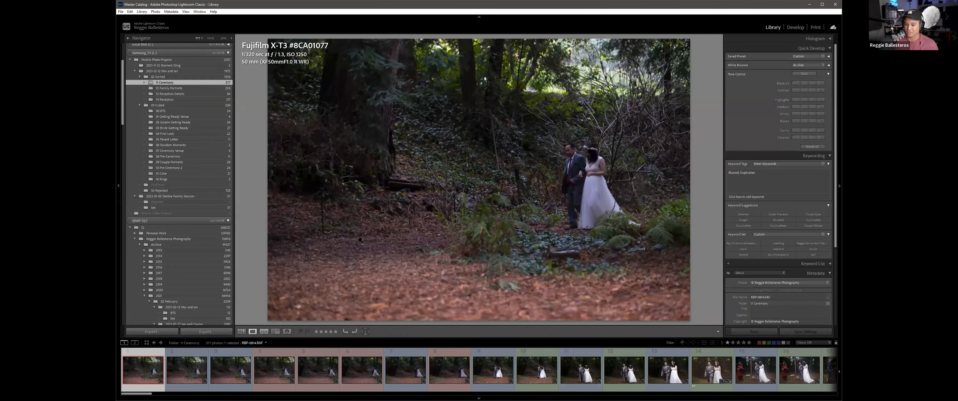
key(Right)
key(Right)
key(Right)
key(Right)
key(Right)
key(Right)
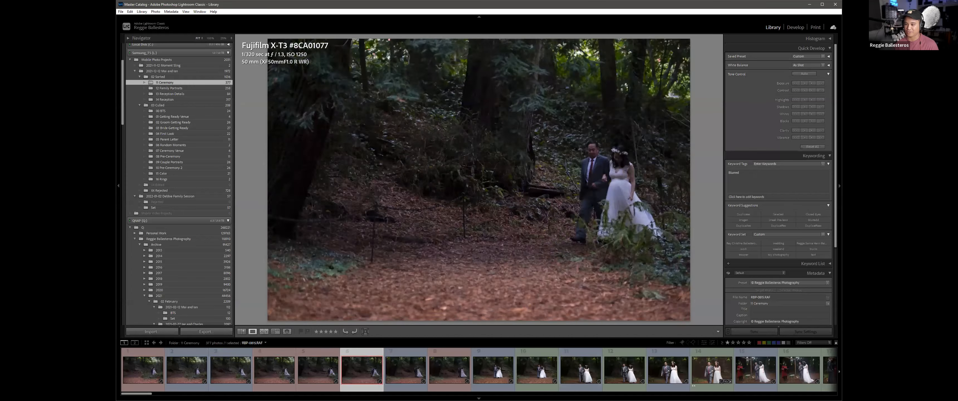
Step: Compare the ceremony photos up to photo 11 and flag photo 10 as a pick
key(Right)
key(Right)
key(Right)
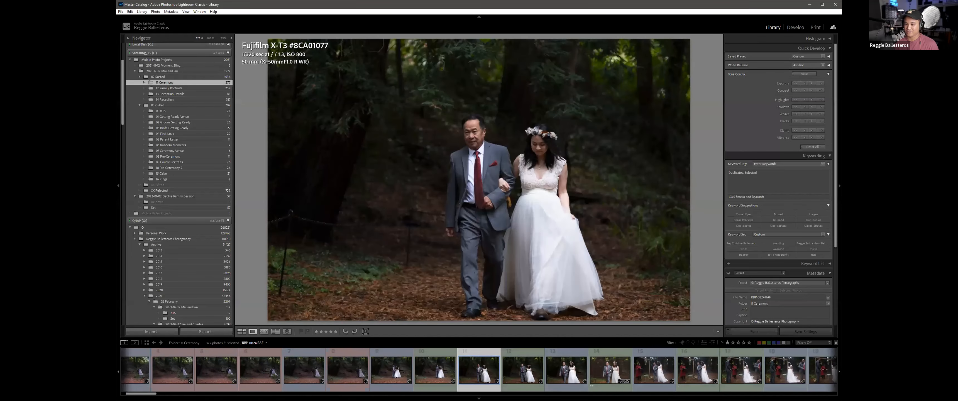
key(Left)
key(p)
Step: Compare the closer aisle photos of the bride and her escort and flag photo 14 as a pick
key(Right)
key(Right)
key(Right)
key(Right)
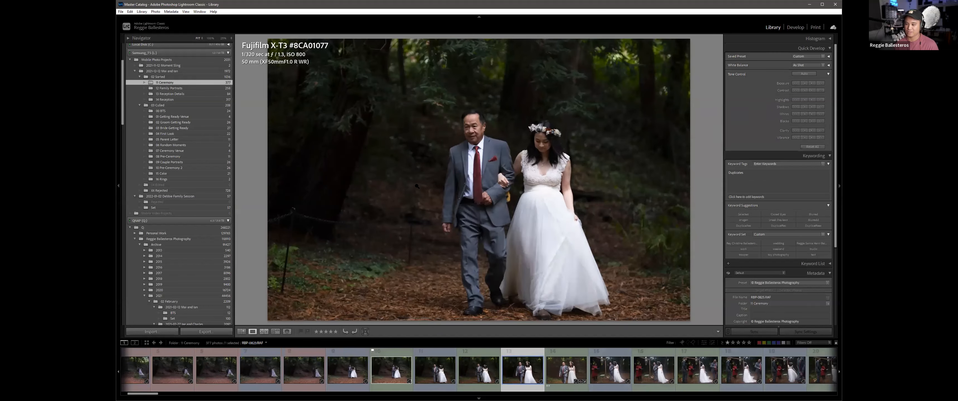
key(Right)
key(Left)
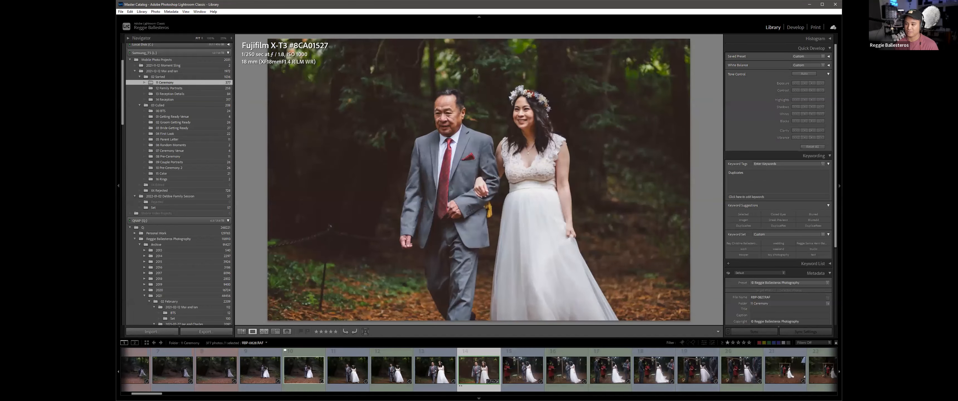
key(Right)
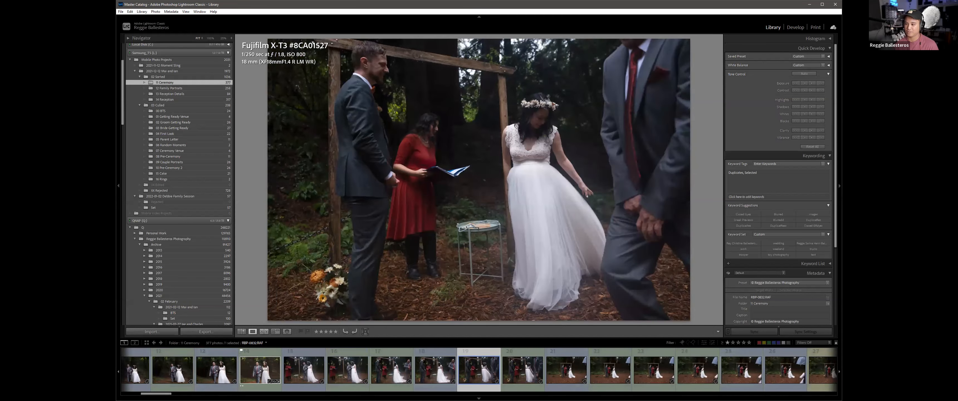
Step: Compare the photos of the bride arriving at the arch and flag photo 18 as a pick
key(Left)
key(Right)
key(Right)
key(Right)
key(Right)
key(Left)
key(Left)
key(Right)
key(Right)
key(Right)
key(Right)
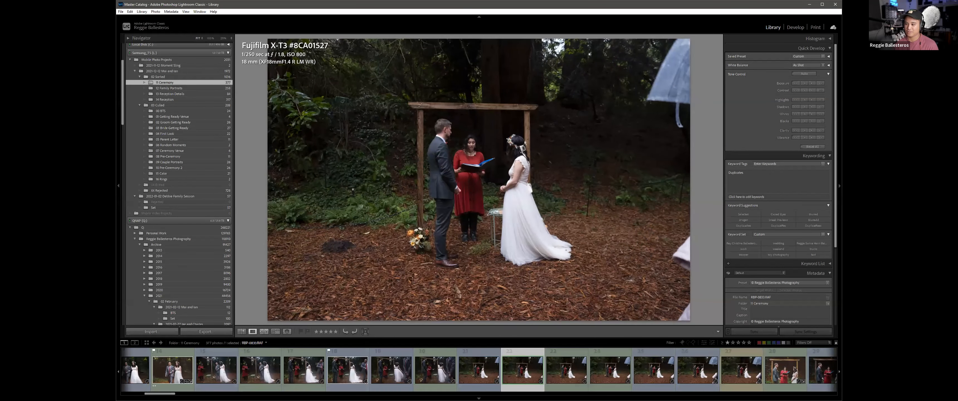
Step: Compare the wide shots of the couple under the arch and flag photo 25 as a pick
key(Right)
key(Left)
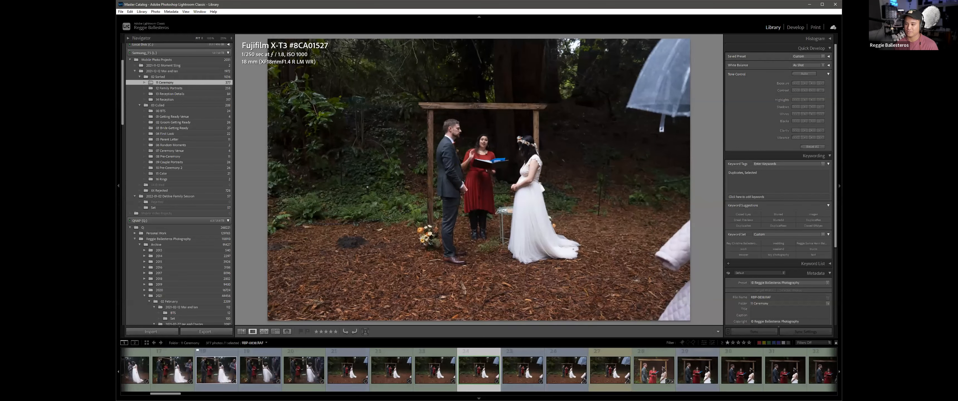
key(Right)
key(Right)
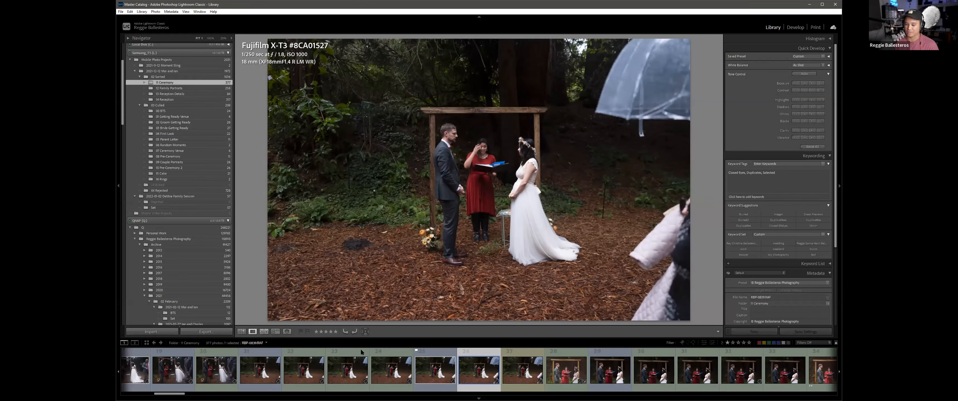
Step: Select ceremony photos 1 to 25 in the grid and make photo 10 the active one
key(g)
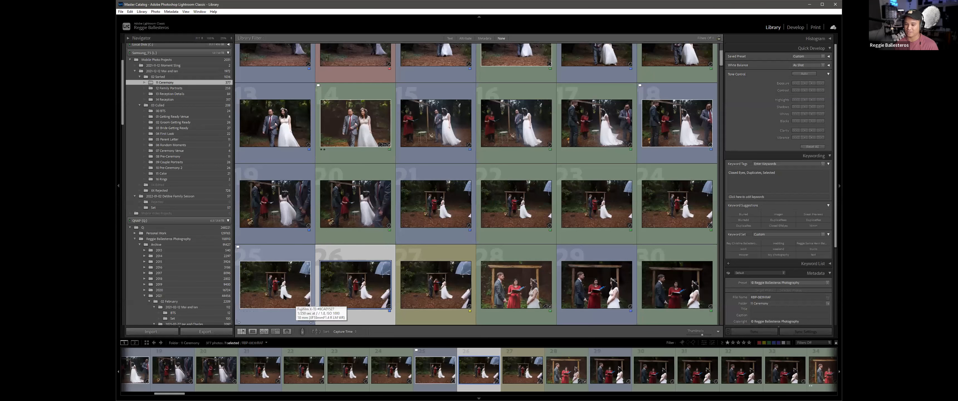
click(279, 294)
scroll(281, 149, up, 3)
shift+click(281, 108)
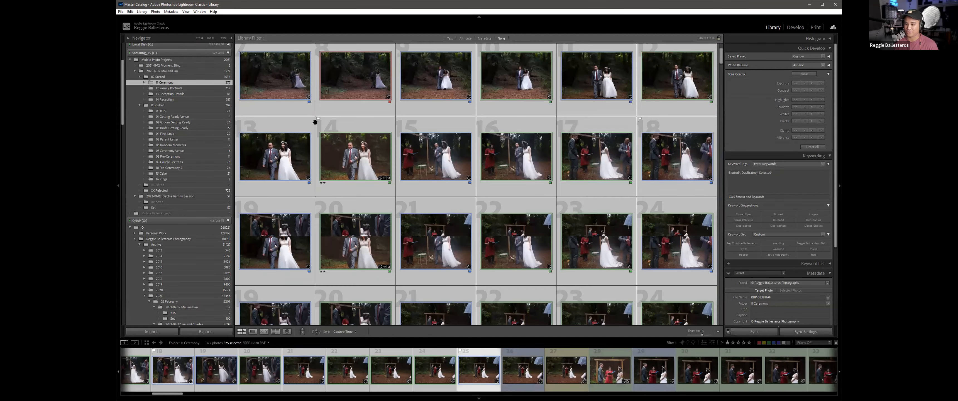
click(502, 159)
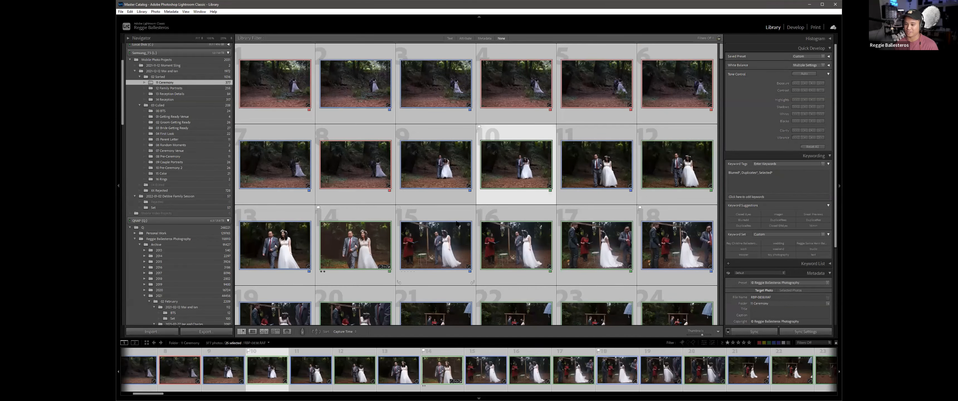
scroll(457, 239, down, 2)
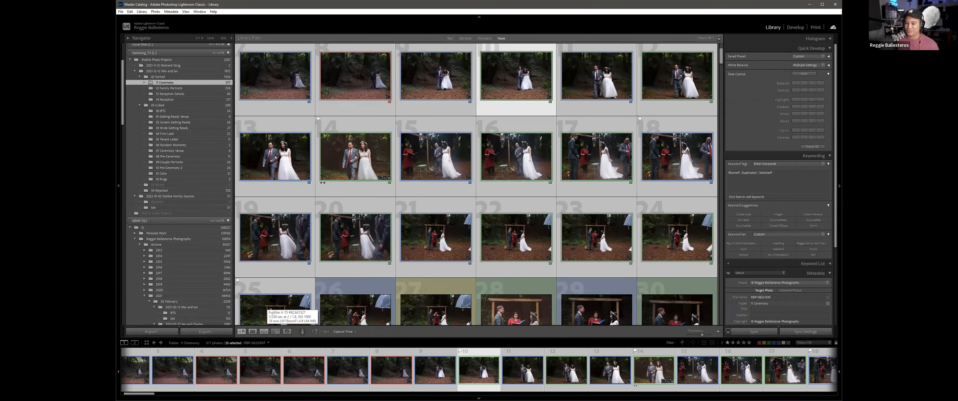
Step: Look through the ceremony photos in the grid, selecting photo 25 and then photo 34 individually
click(288, 282)
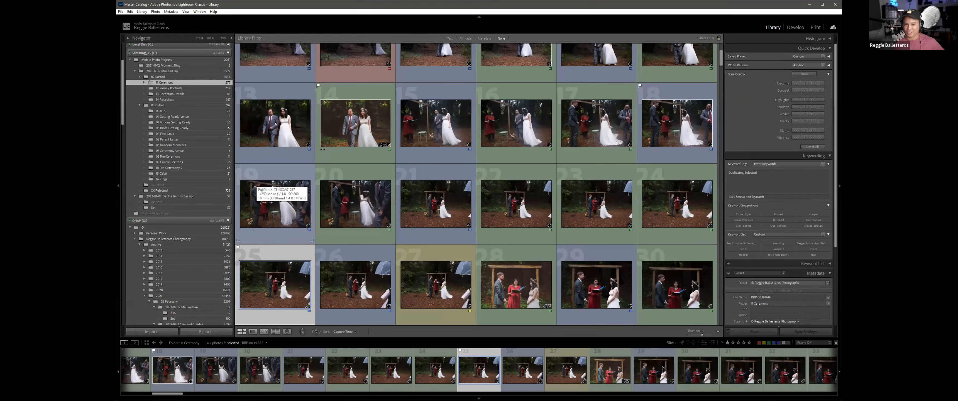
scroll(445, 227, up, 1)
scroll(443, 225, down, 6)
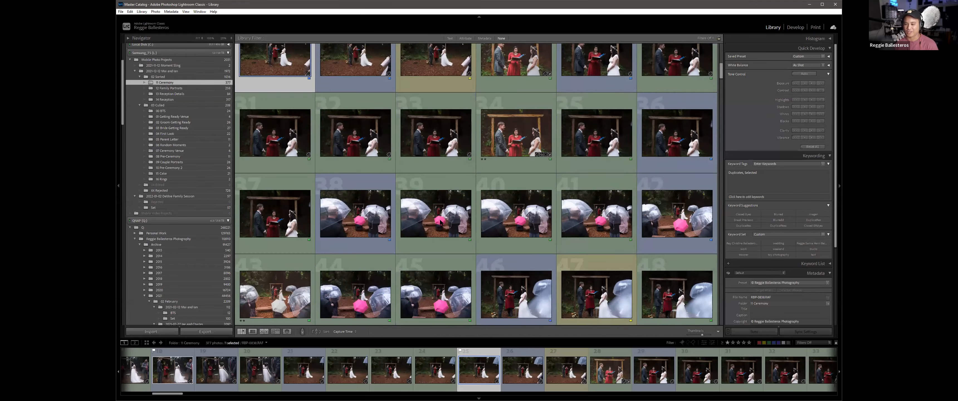
scroll(440, 220, up, 7)
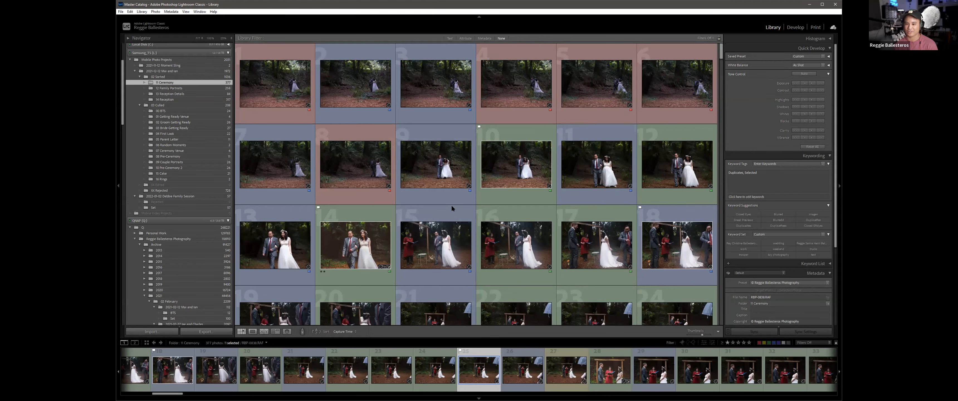
scroll(452, 204, down, 4)
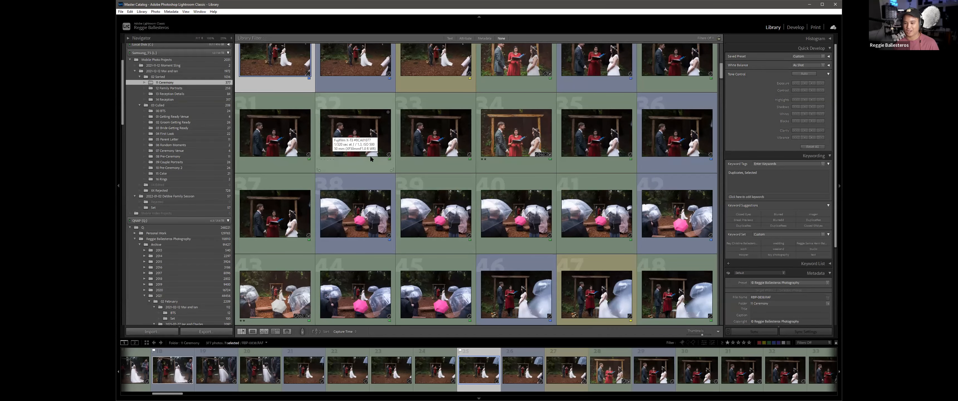
click(533, 165)
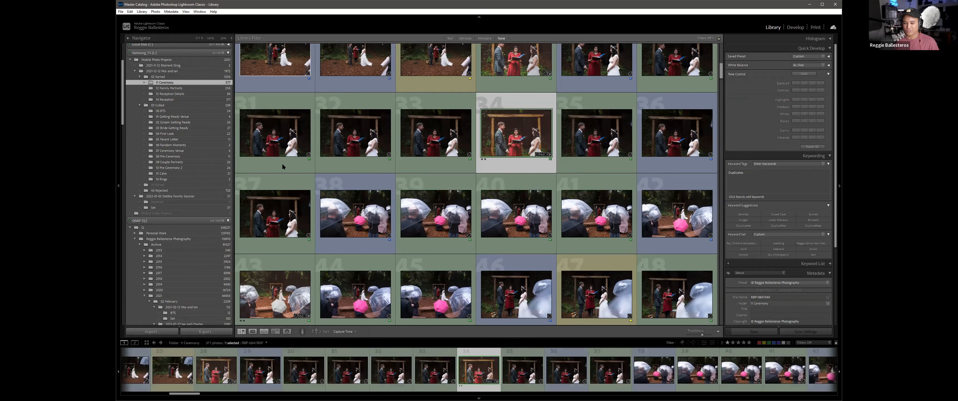
scroll(297, 163, up, 3)
scroll(402, 155, down, 6)
scroll(402, 155, down, 5)
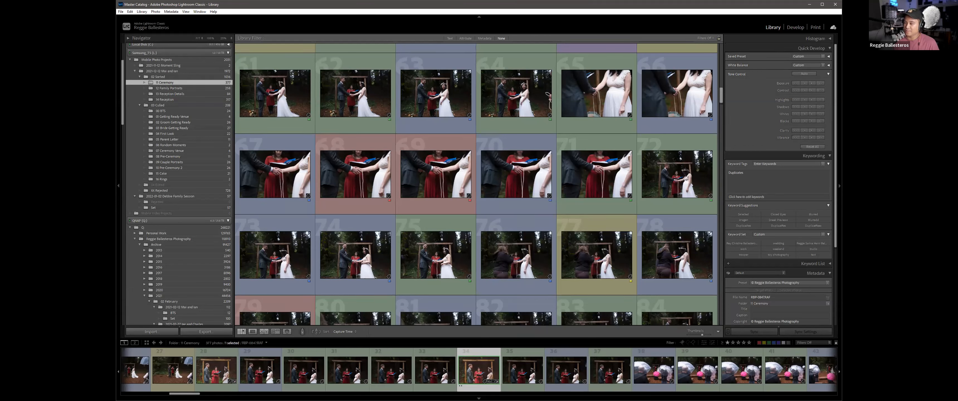
Step: Find the wedding collection in the Fujifilm collection set and look through its photos
scroll(161, 277, down, 15)
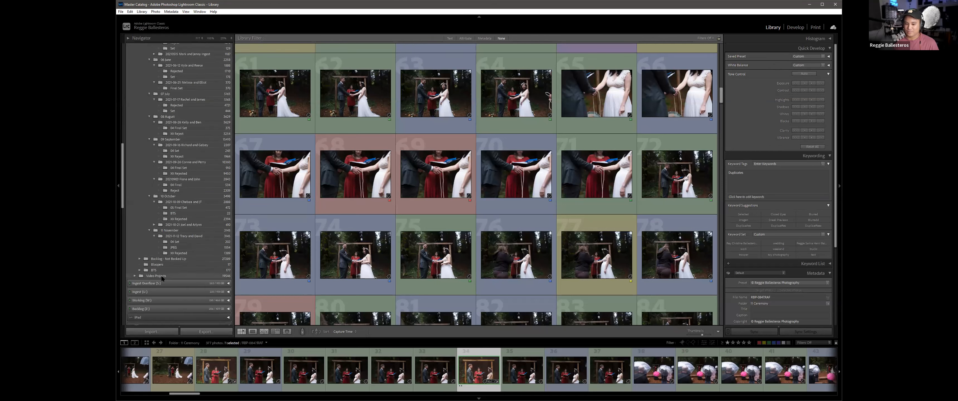
scroll(161, 274, down, 5)
scroll(161, 274, up, 8)
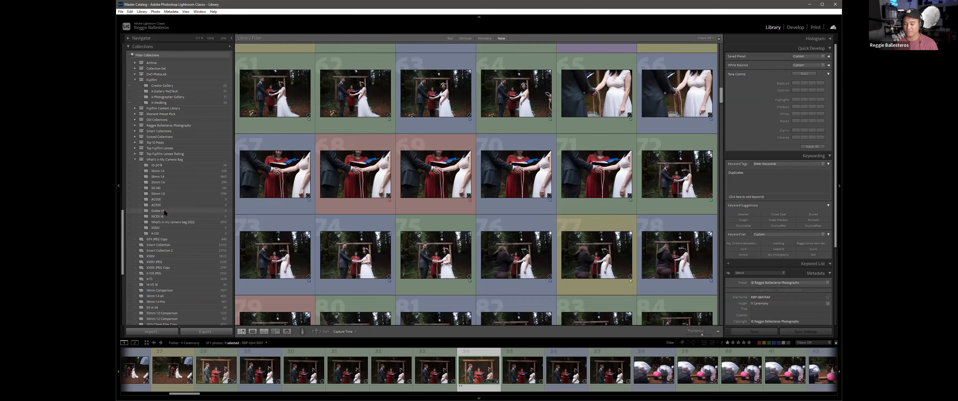
click(140, 103)
scroll(285, 235, down, 2)
scroll(284, 243, up, 1)
scroll(280, 273, down, 1)
Step: Locate the golden silhouette photo 19 in its Library folder and display that folder in the grid
right_click(286, 263)
click(265, 267)
click(265, 269)
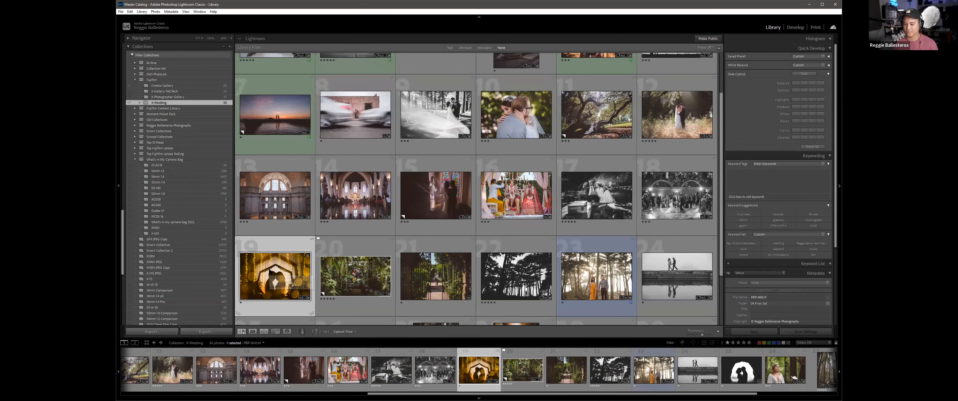
right_click(269, 271)
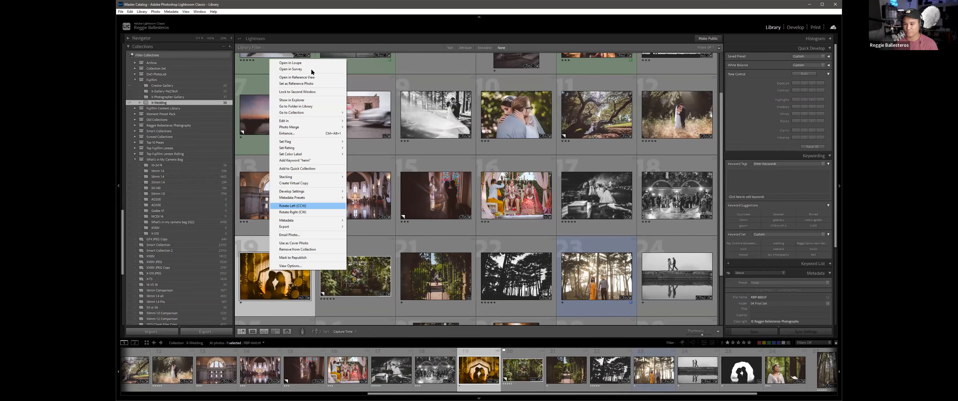
click(303, 106)
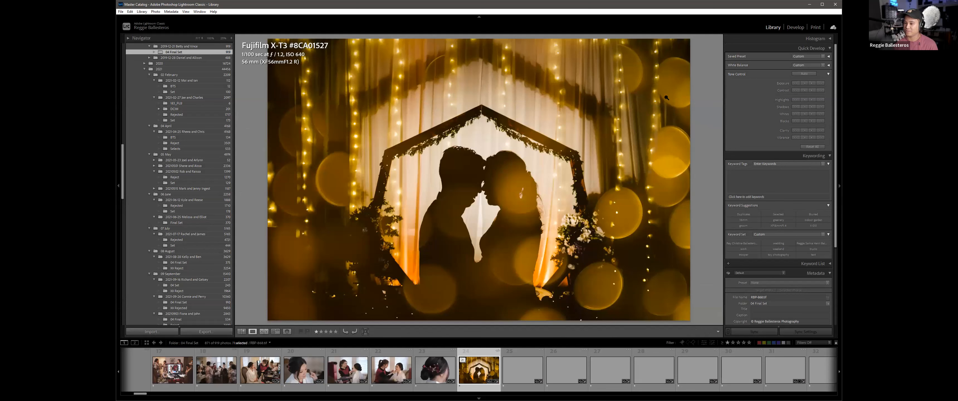
double_click(665, 99)
click(242, 331)
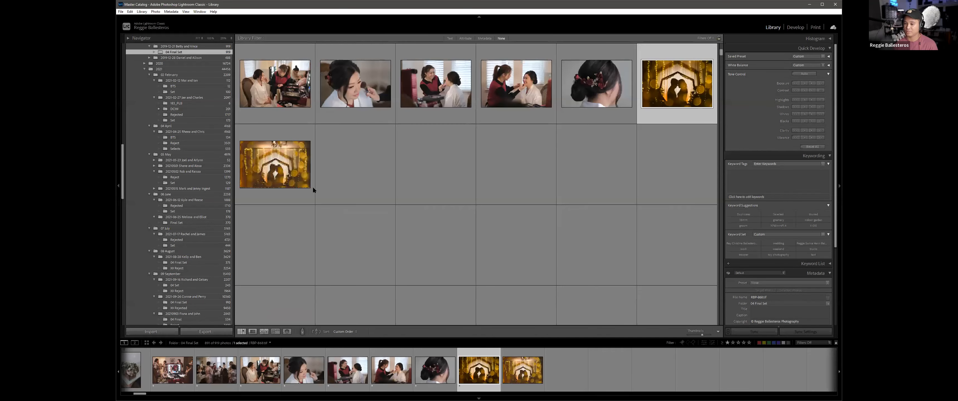
Step: Examine the silhouette photo's copies, captioned versions and bokeh source frames, selecting photos 27, 36, 38 and 44
scroll(312, 186, down, 1)
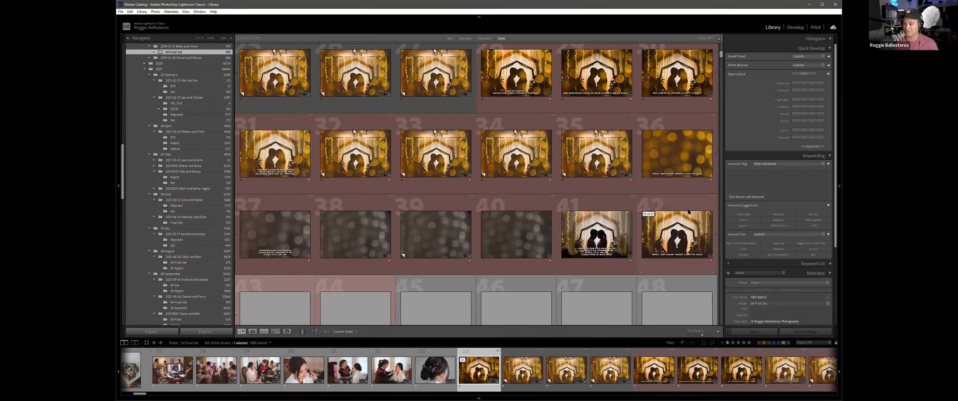
scroll(679, 201, up, 3)
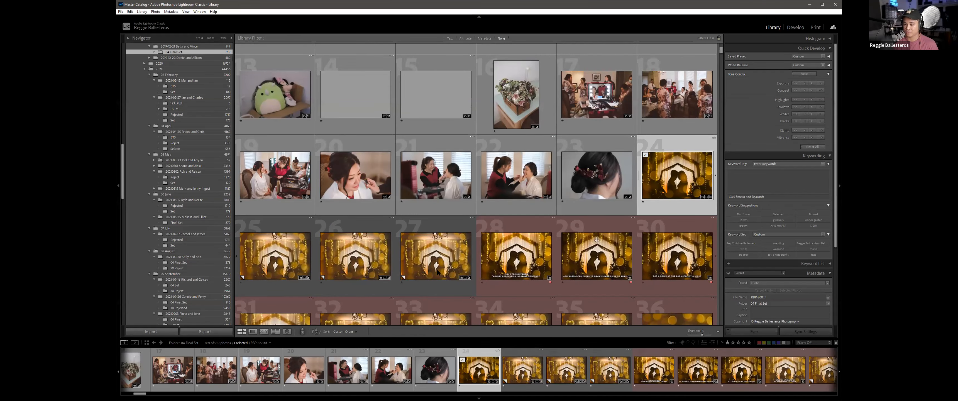
click(438, 273)
scroll(436, 258, down, 2)
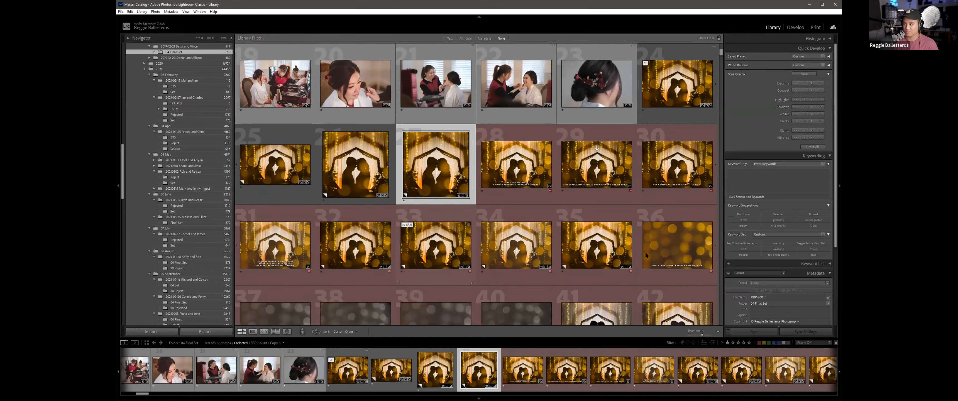
click(671, 252)
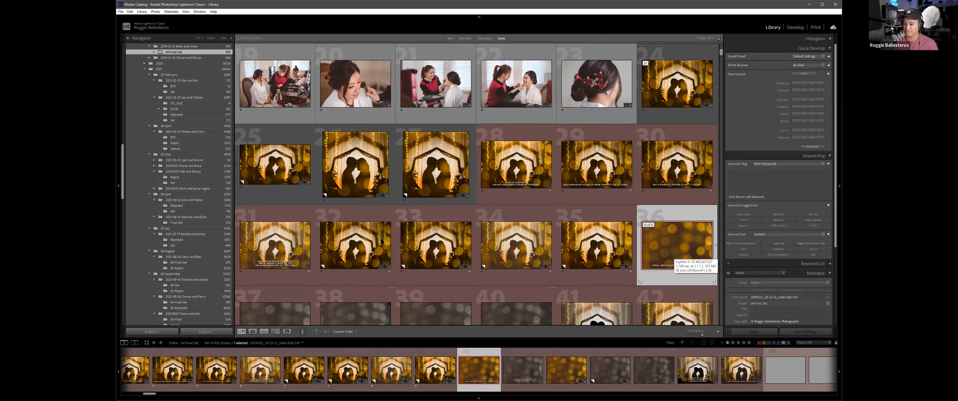
scroll(381, 241, down, 2)
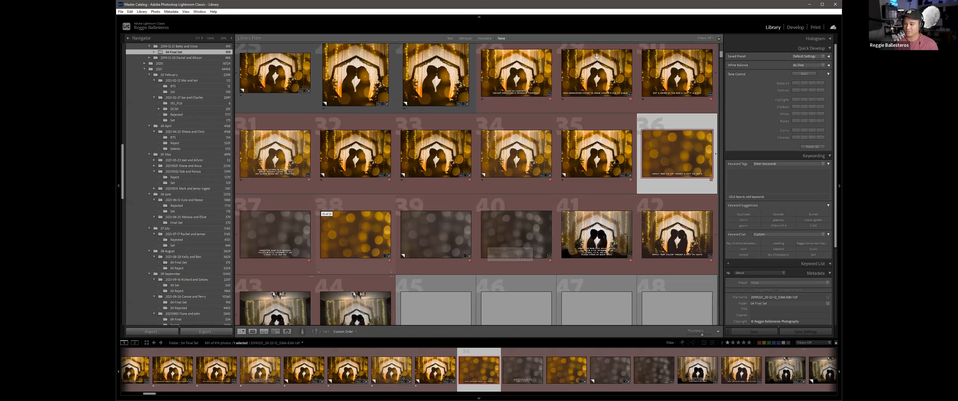
click(355, 235)
scroll(355, 234, down, 2)
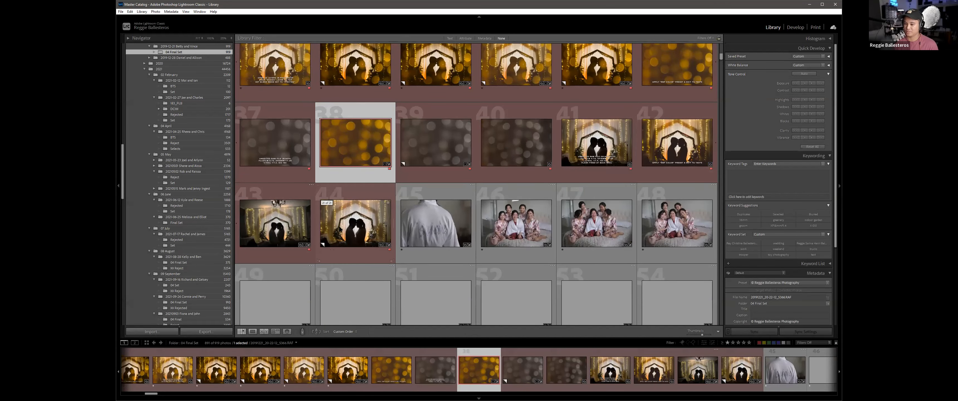
click(384, 237)
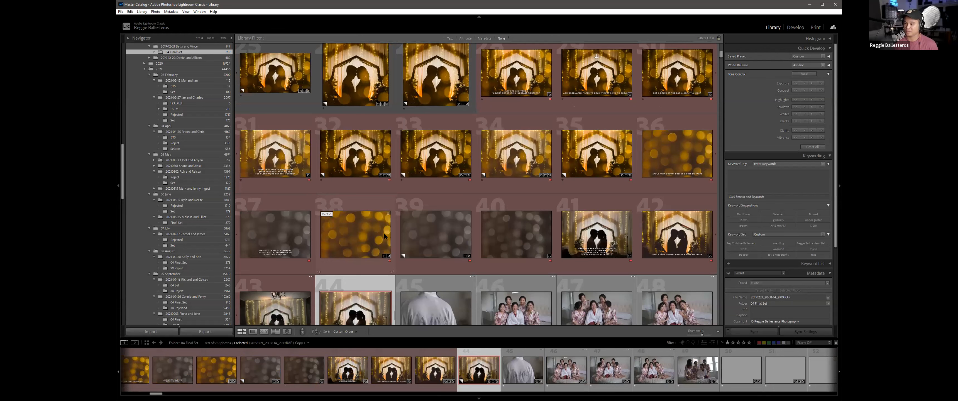
scroll(384, 236, up, 2)
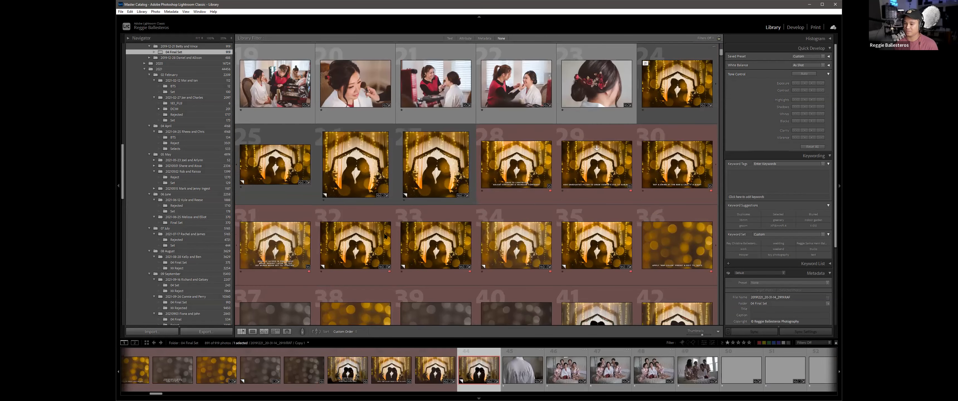
scroll(385, 236, down, 2)
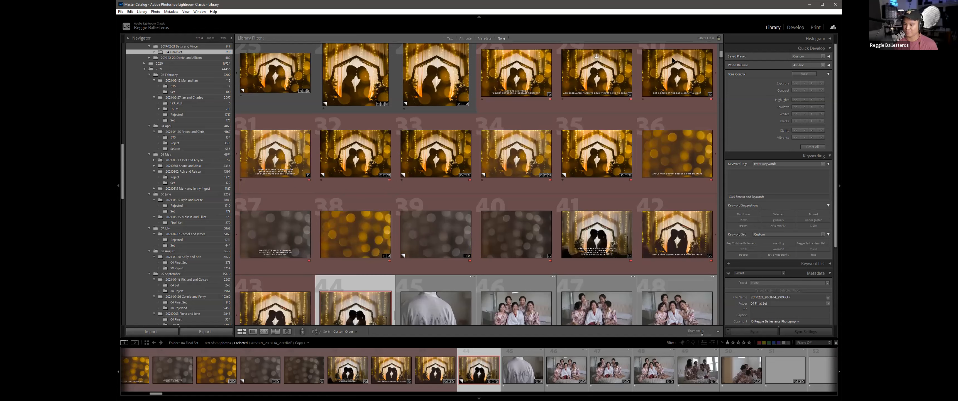
Step: Add silhouette photo 43 and golden bokeh frame 38 to the Quick Collection and display that collection
scroll(286, 211, down, 2)
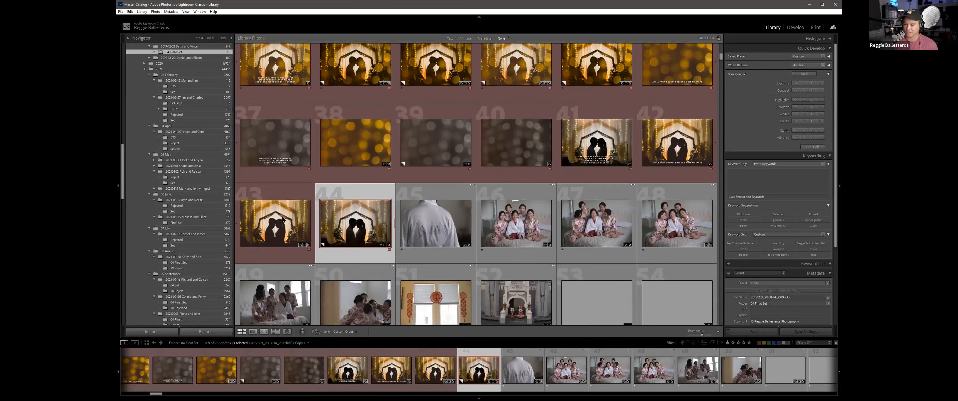
key(Left)
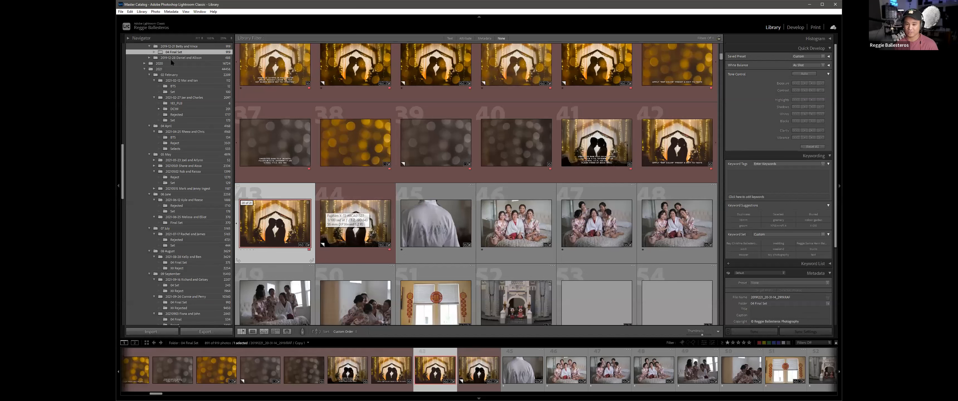
ctrl+click(355, 143)
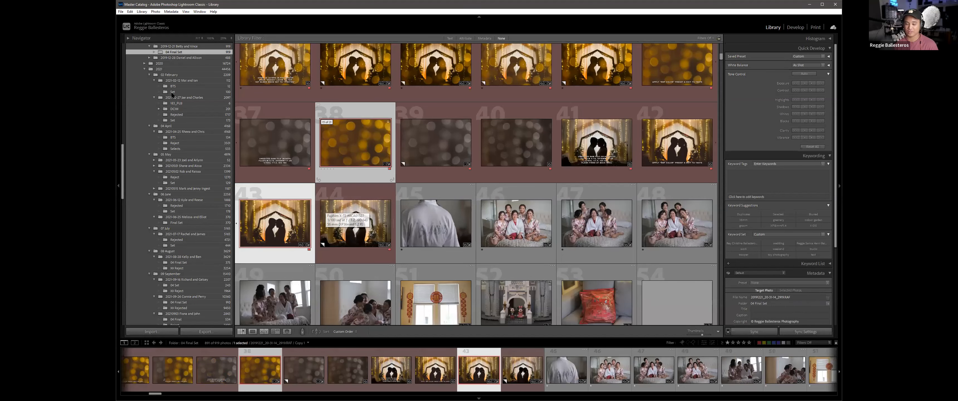
key(b)
scroll(190, 60, up, 10)
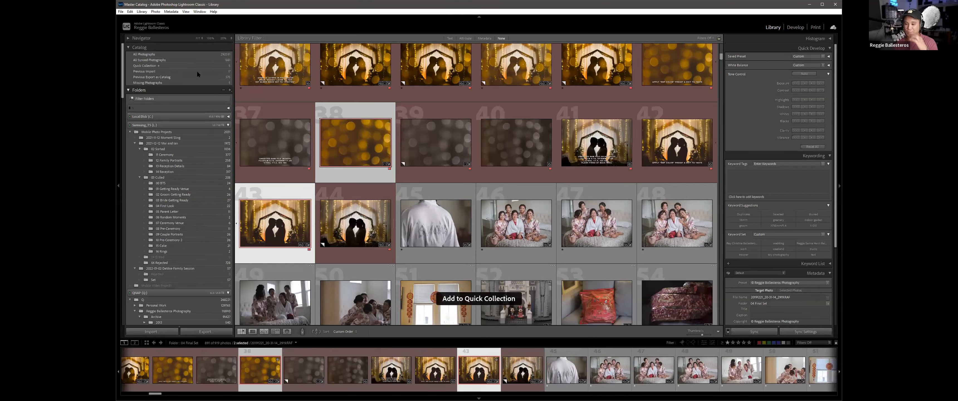
key(ctrl+b)
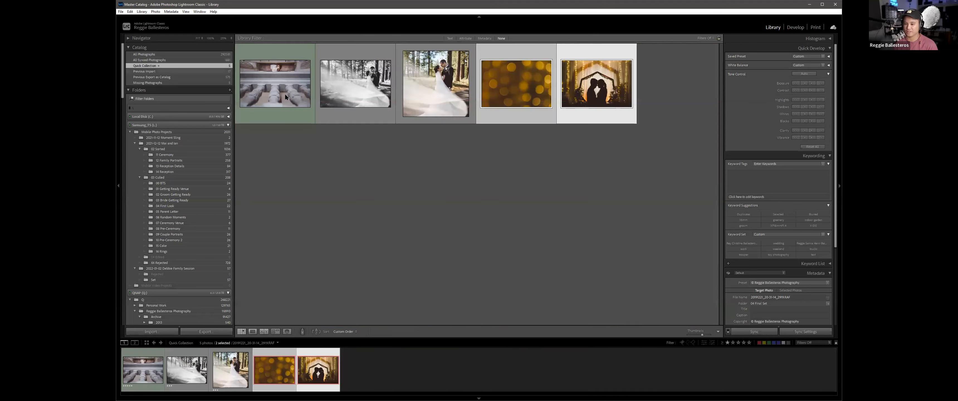
Step: Remove the three unrelated wedding photos from the Quick Collection and view the bokeh and silhouette frames individually at full size
click(433, 89)
shift+click(275, 96)
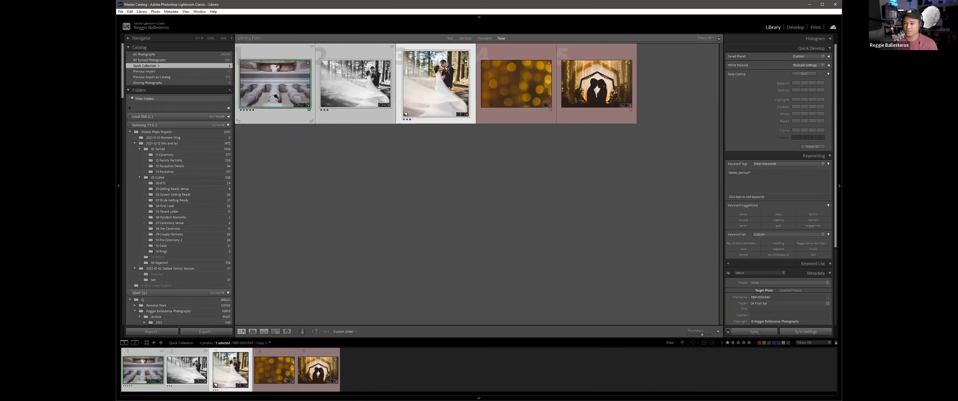
key(Delete)
key(e)
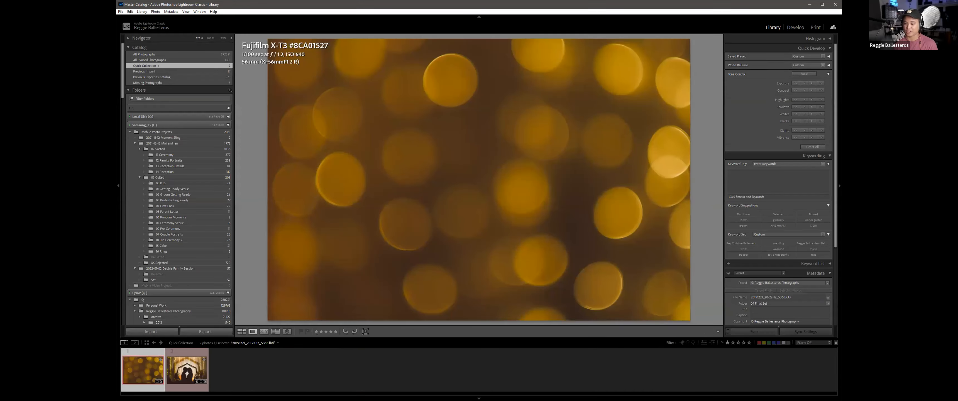
key(Right)
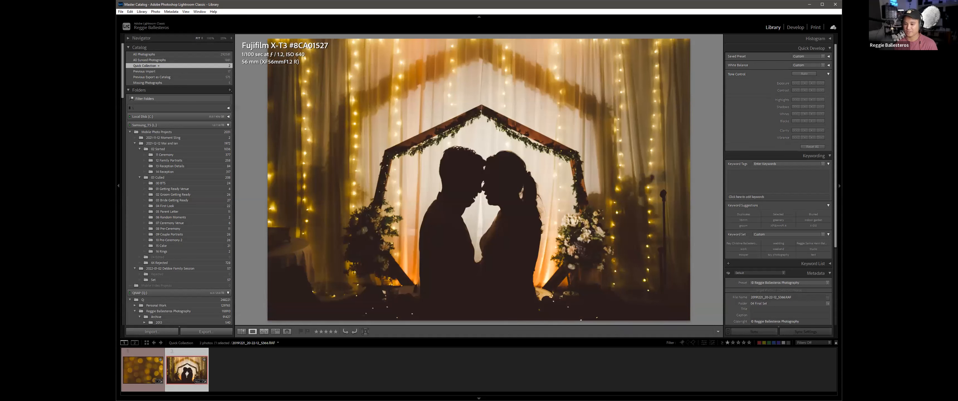
key(Left)
key(g)
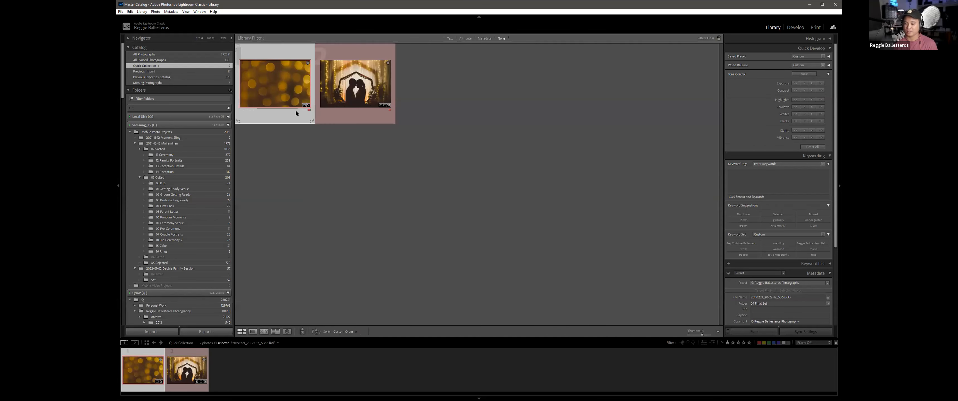
Step: Open the bokeh and silhouette photos together as layers in Photoshop and set the bokeh layer's blend mode to Screen
ctrl+click(350, 91)
right_click(350, 90)
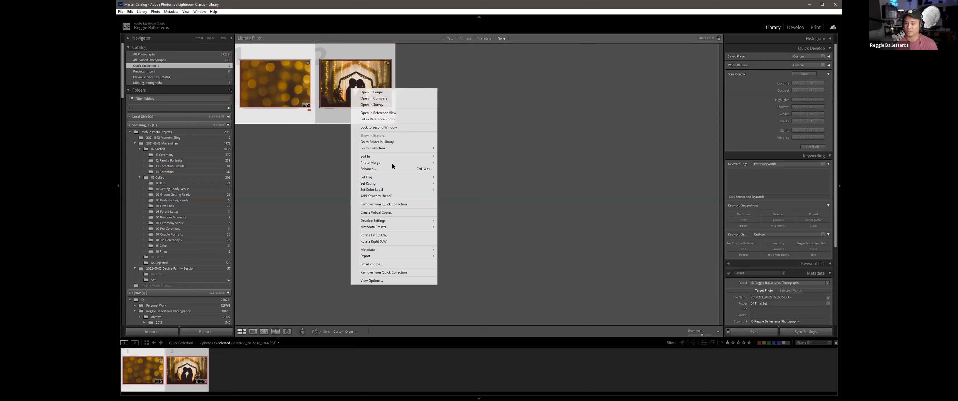
mouse_move(389, 155)
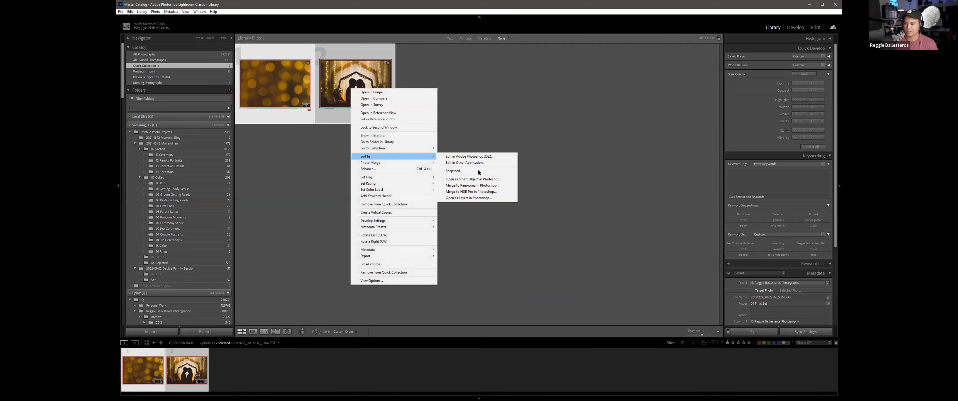
click(482, 199)
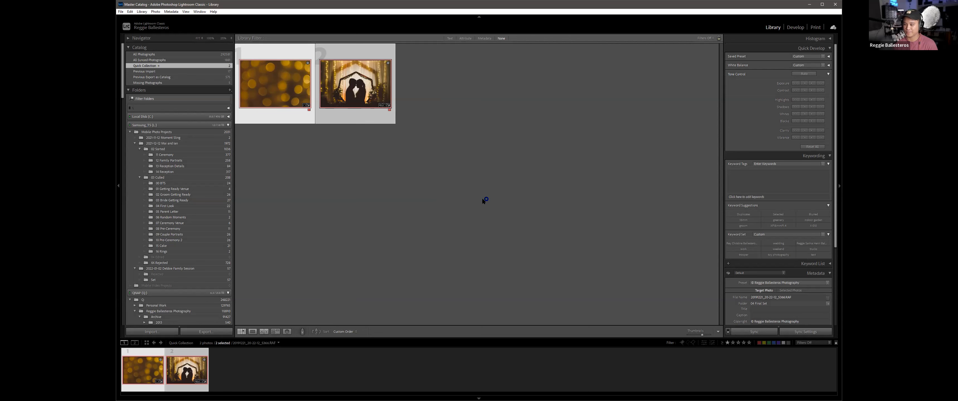
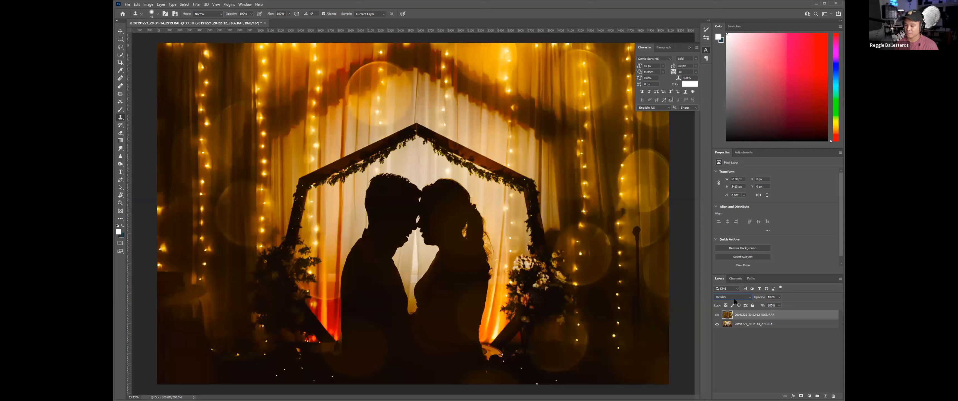
click(734, 296)
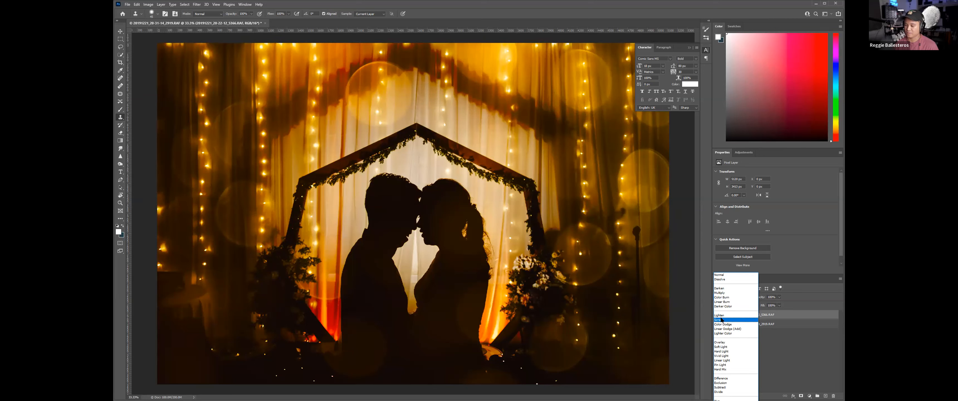
click(720, 319)
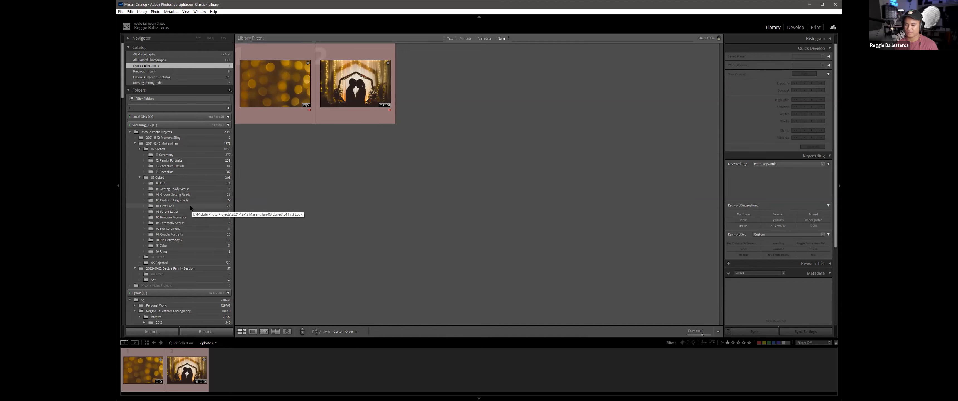
Step: Find the 12 Family Portraits folder in Lightroom and open edited photo 7 of the couple under the wooden arch for developing
click(266, 92)
scroll(160, 208, down, 5)
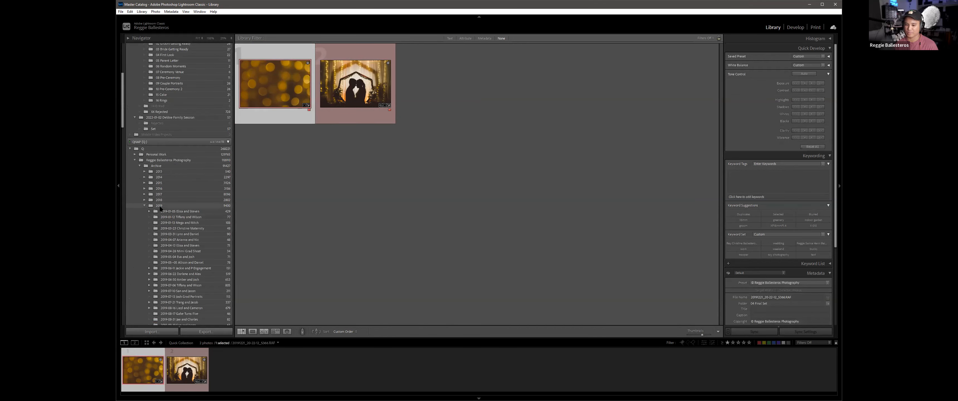
scroll(160, 208, down, 3)
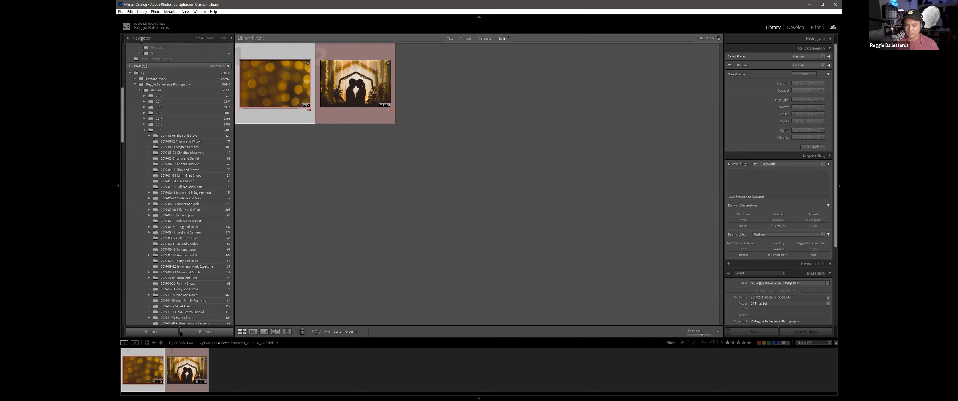
scroll(200, 238, down, 15)
scroll(200, 237, up, 20)
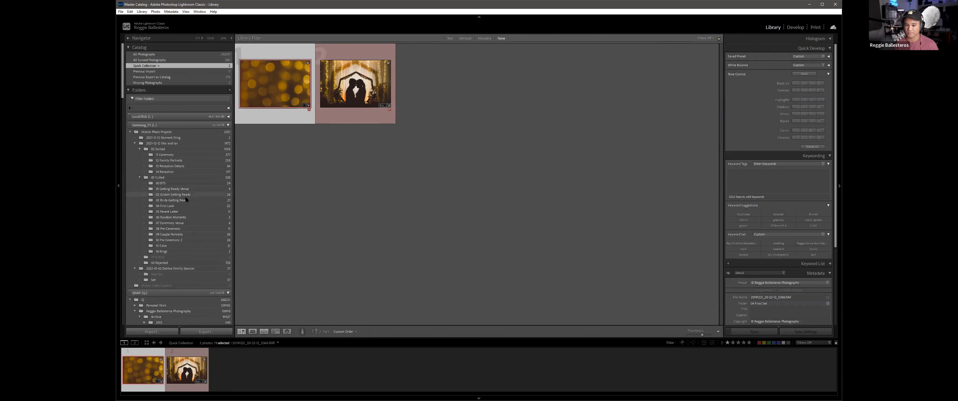
click(195, 189)
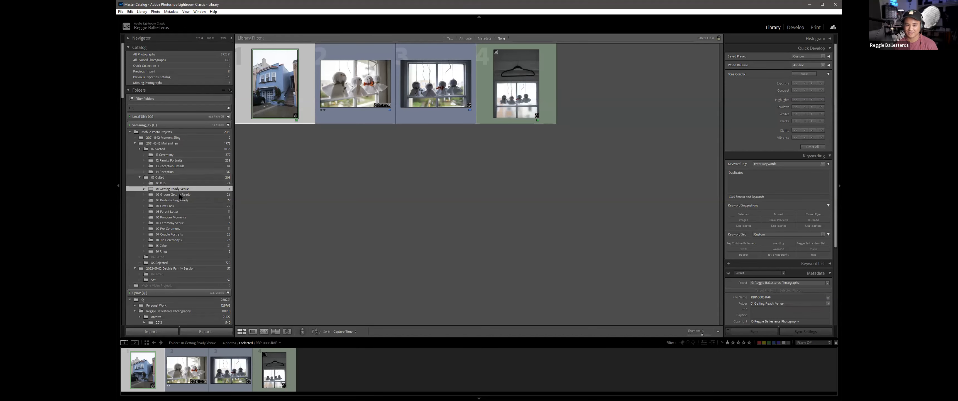
click(187, 161)
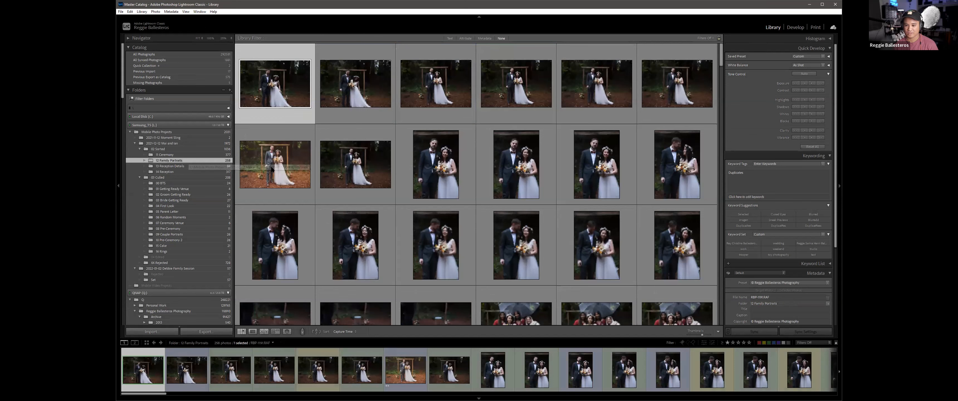
click(271, 169)
key(d)
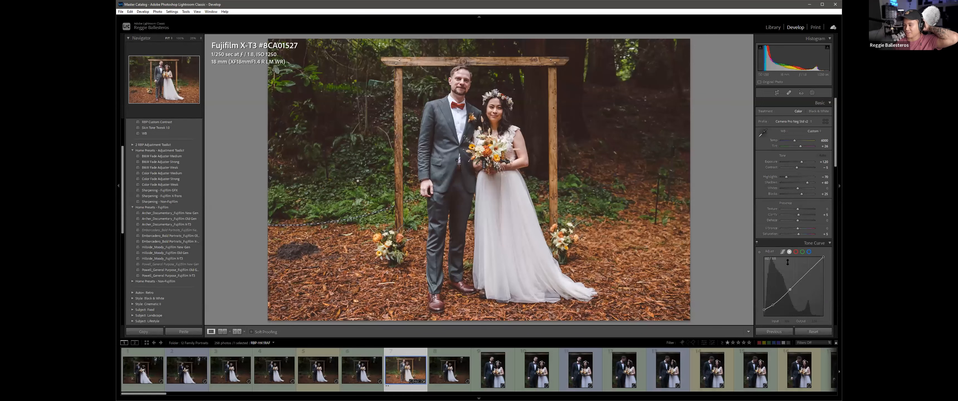
Step: Try a red hue shift of +100 on the couple photo and undo it
scroll(786, 259, down, 3)
scroll(786, 255, down, 3)
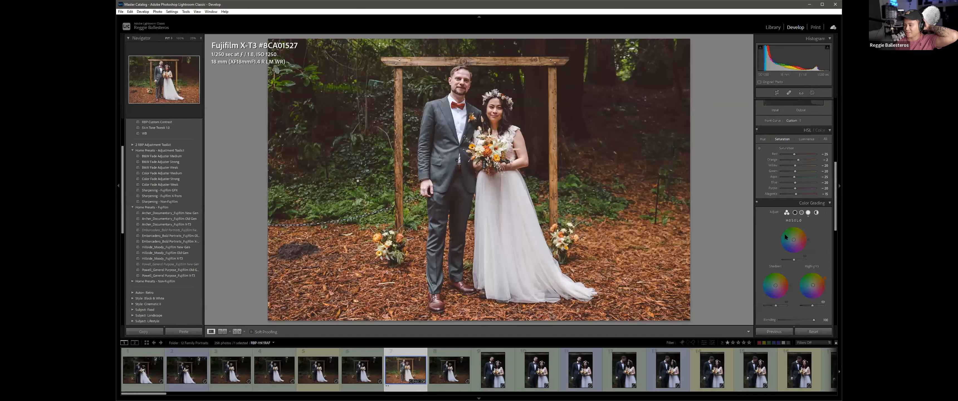
click(759, 138)
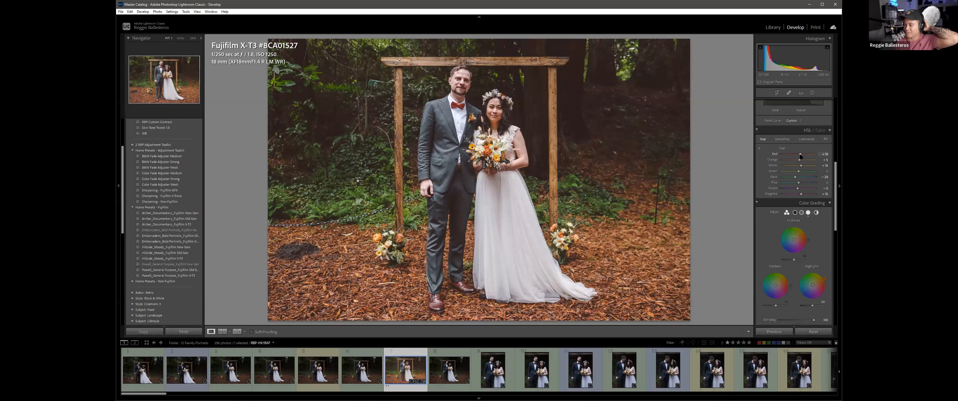
mouse_move(799, 154)
mouse_down()
mouse_move(783, 154)
mouse_move(816, 152)
mouse_up()
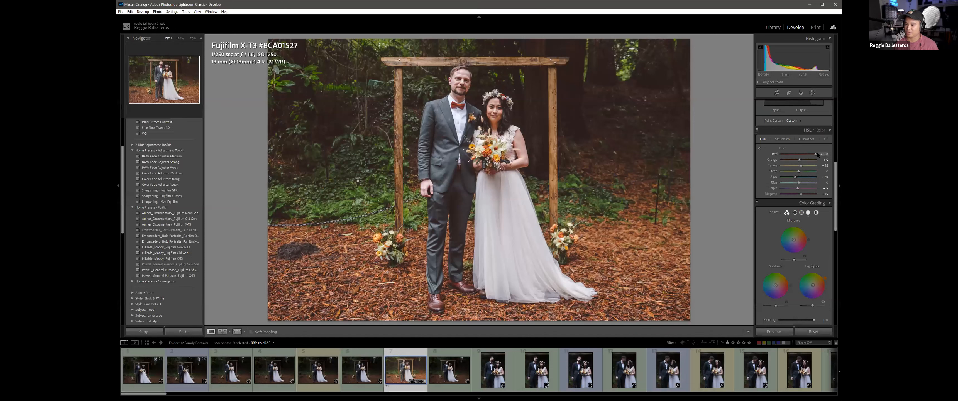
key(ctrl+z)
scroll(785, 179, down, 3)
key(ctrl+z)
Step: Try strongly increasing the red saturation on the couple photo and undo it
click(780, 139)
drag(793, 155, 801, 159)
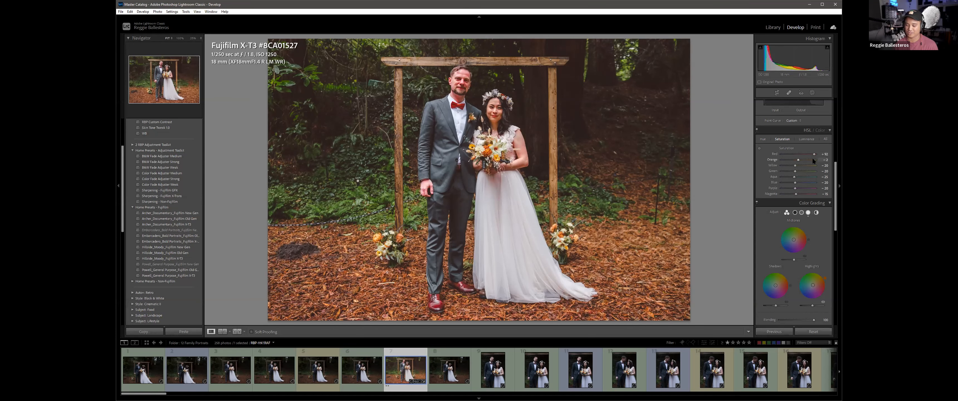
key(ctrl+z)
Step: Try raising the green luminance to +100 on the couple photo and undo it
click(802, 140)
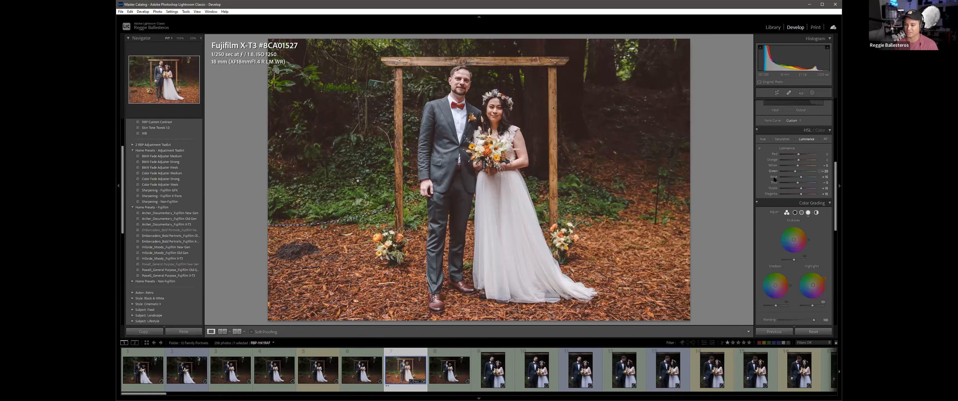
drag(795, 172, 819, 170)
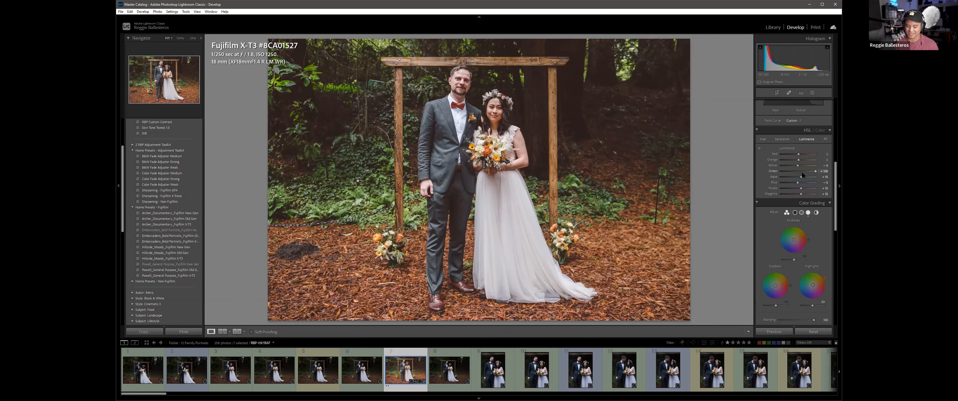
key(ctrl+z)
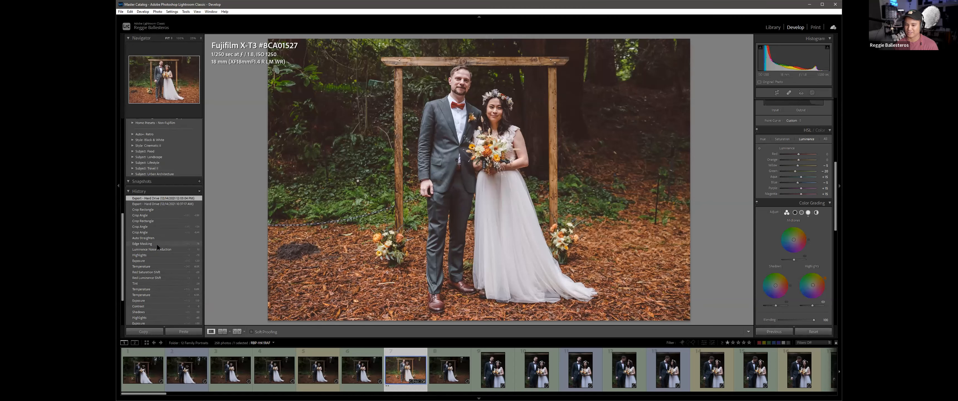
Step: Display the Fujifilm wedding collection and open stone tower photo 4 for developing
key(g)
scroll(161, 193, down, 15)
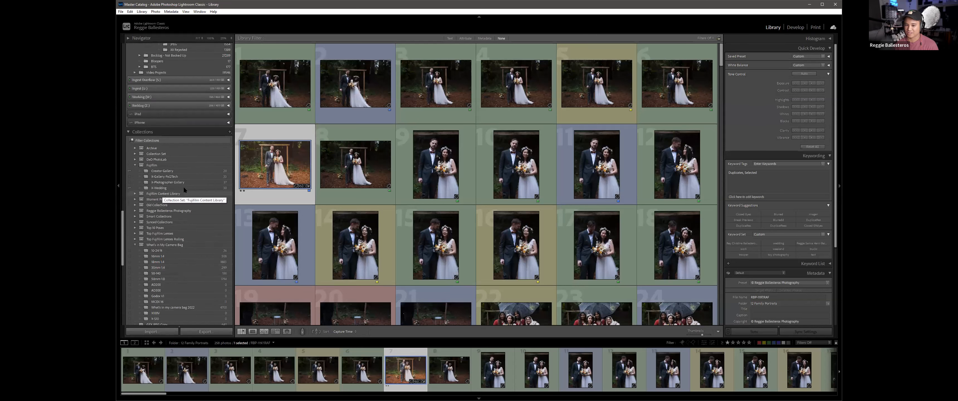
click(183, 188)
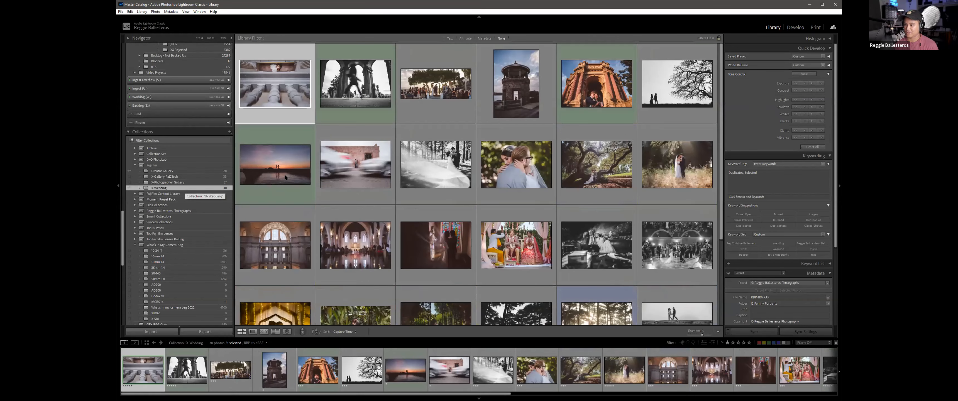
double_click(517, 88)
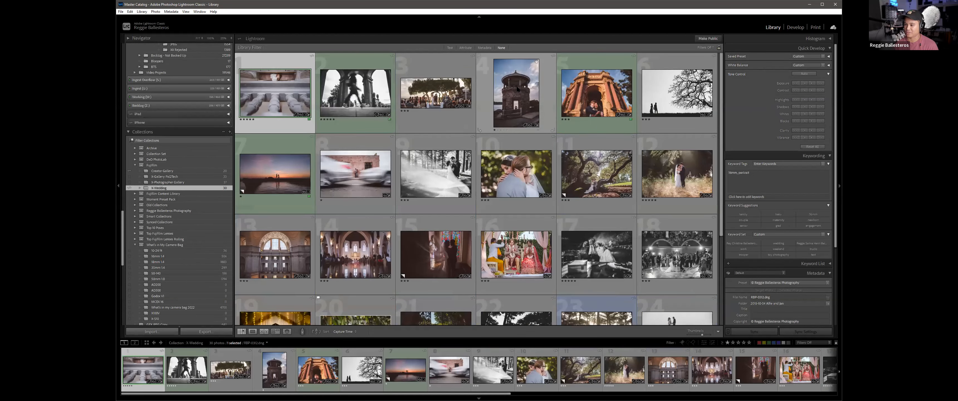
key(d)
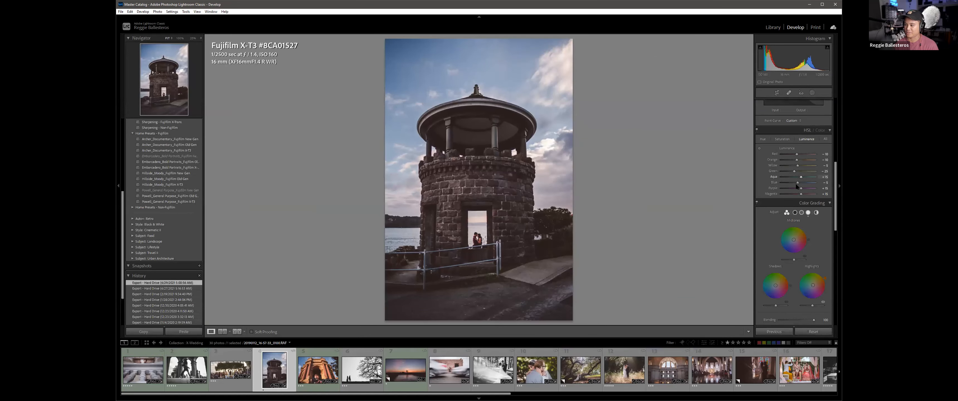
Step: Try the blue luminance at +100 and at -100 on the tower photo's sky, and undo the change
mouse_move(797, 182)
mouse_down()
mouse_move(764, 183)
mouse_move(815, 183)
mouse_up()
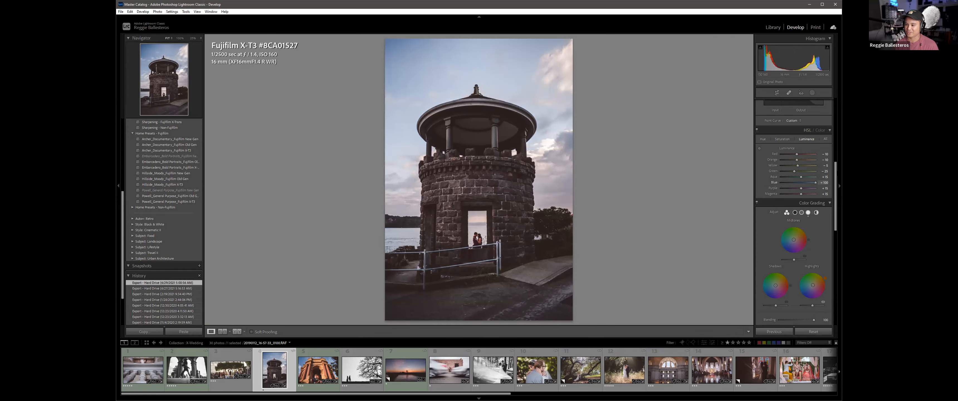
drag(664, 178, 635, 174)
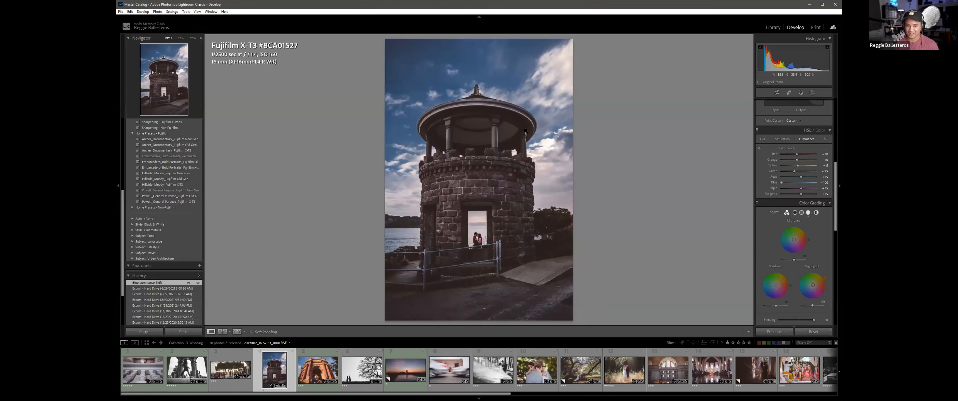
key(ctrl+z)
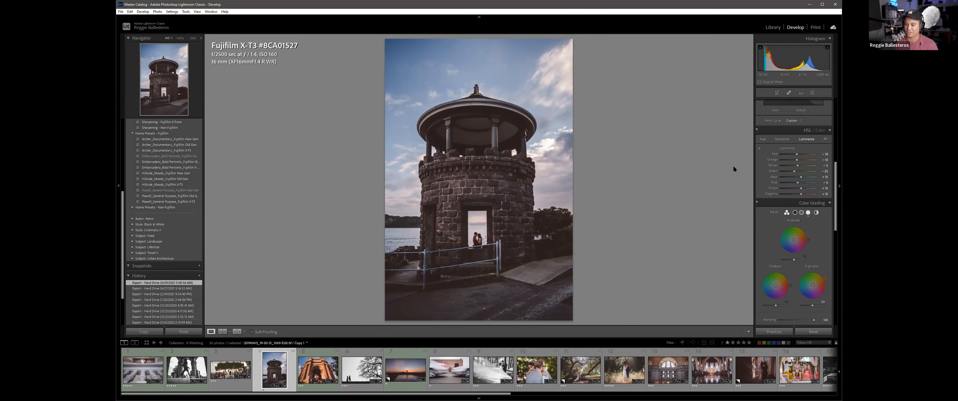
Step: Look through the Fujifilm wedding collection and the library's dated shoot folders for another example photo
scroll(679, 384, down, 3)
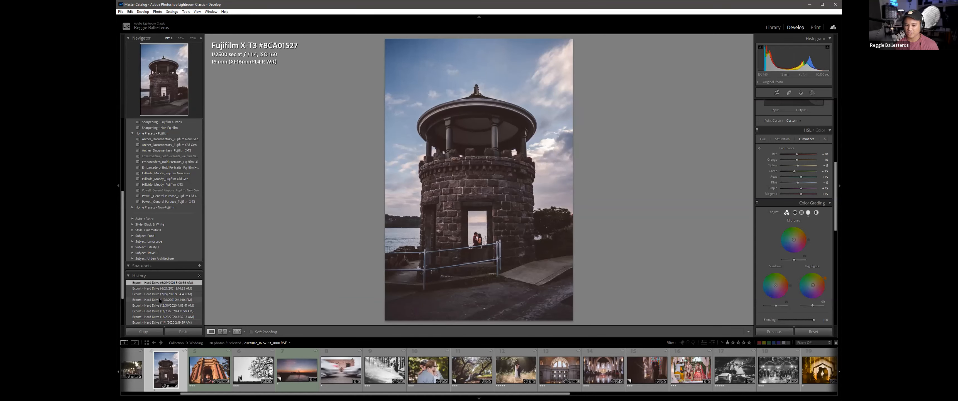
key(e)
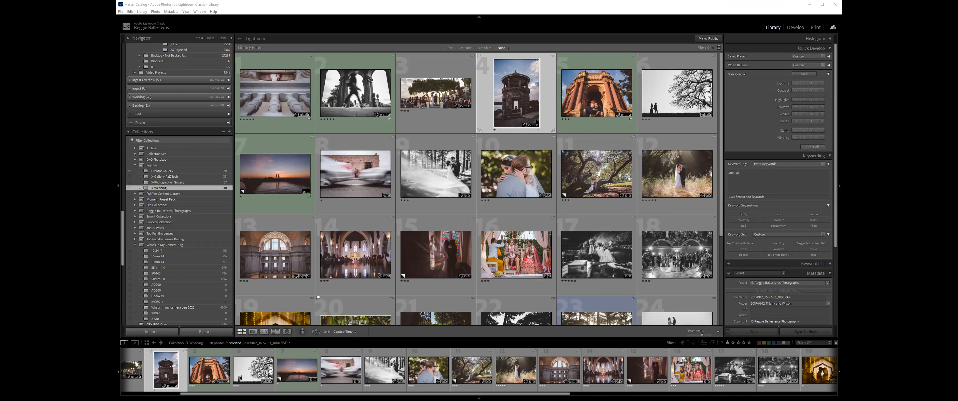
scroll(368, 220, down, 4)
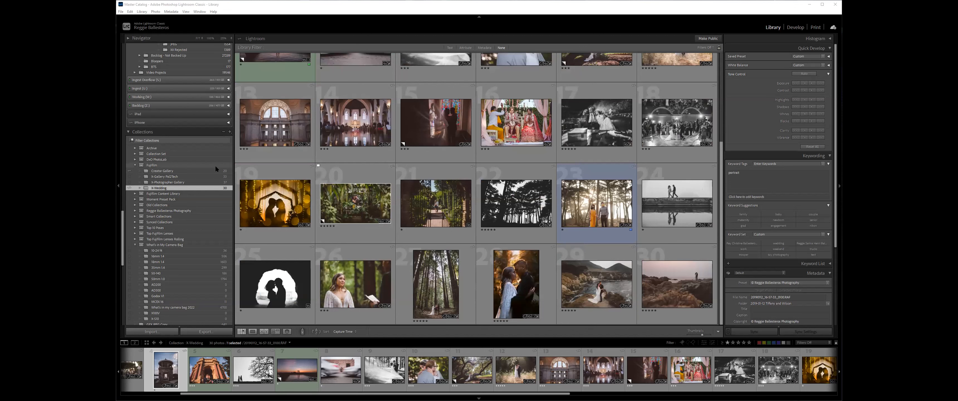
scroll(214, 165, up, 6)
scroll(216, 169, up, 2)
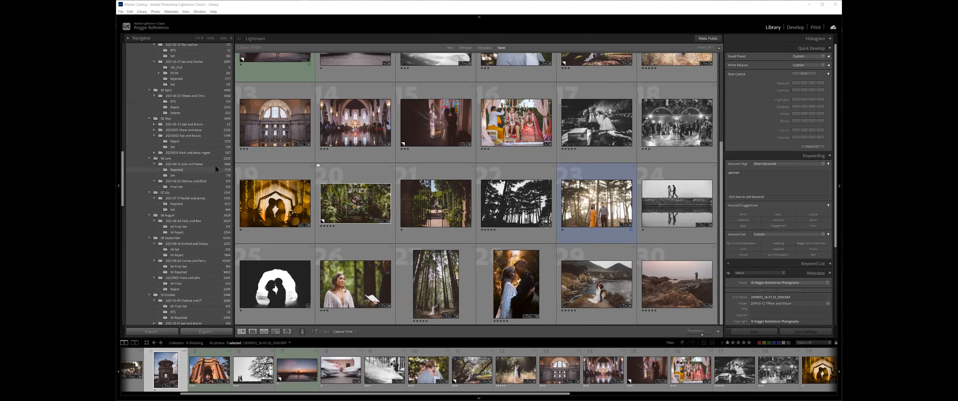
scroll(216, 168, up, 2)
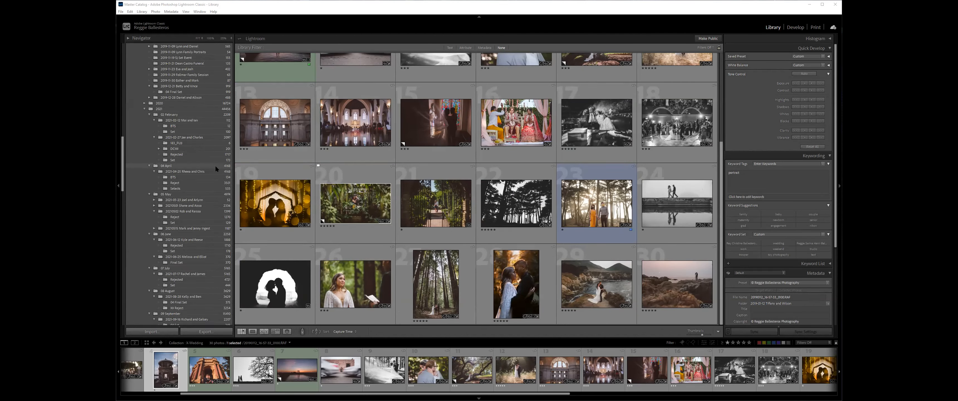
scroll(215, 165, up, 2)
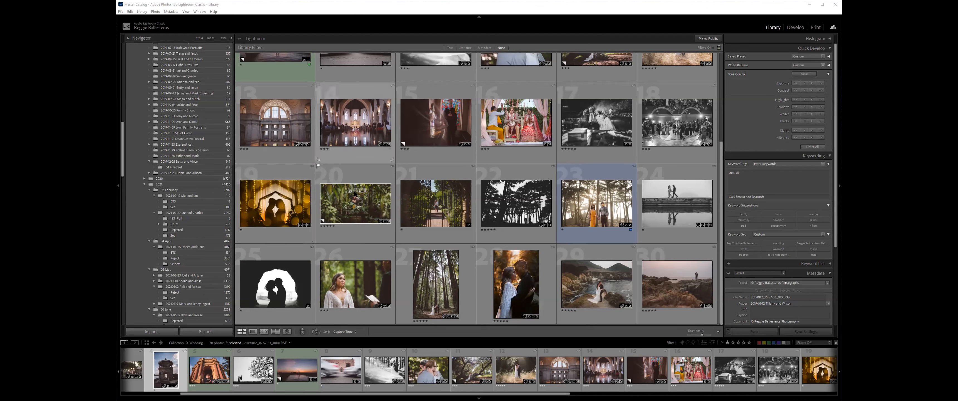
scroll(160, 163, up, 2)
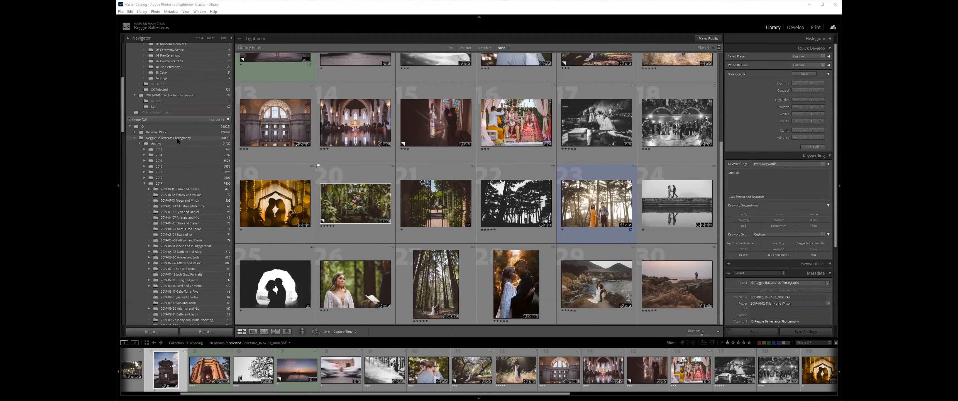
scroll(186, 156, up, 4)
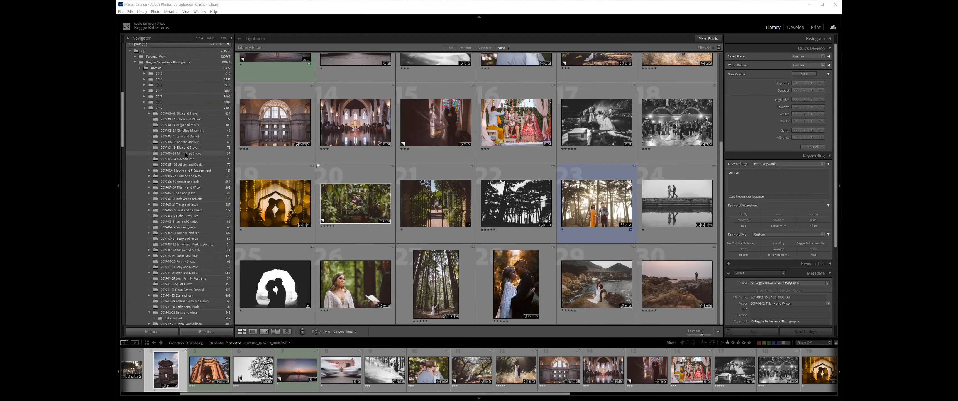
scroll(196, 130, down, 15)
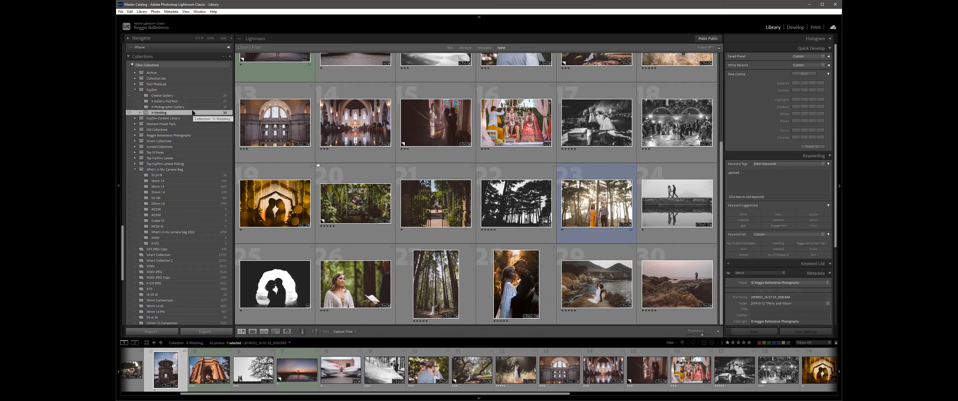
Step: View the forest portrait of the bride with an open book beside her, photo 26, for developing
key(d)
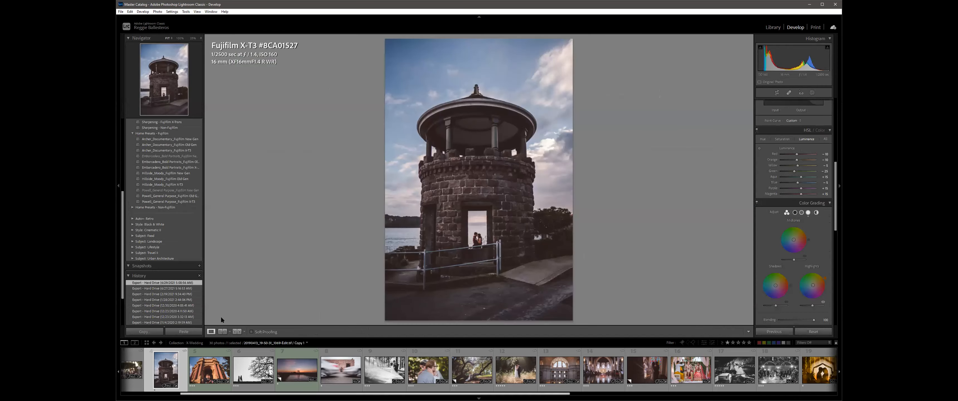
scroll(538, 372, down, 5)
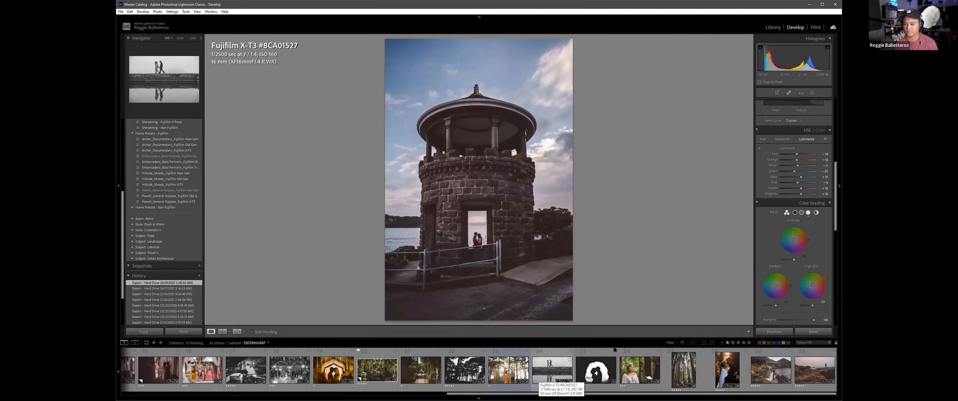
click(688, 373)
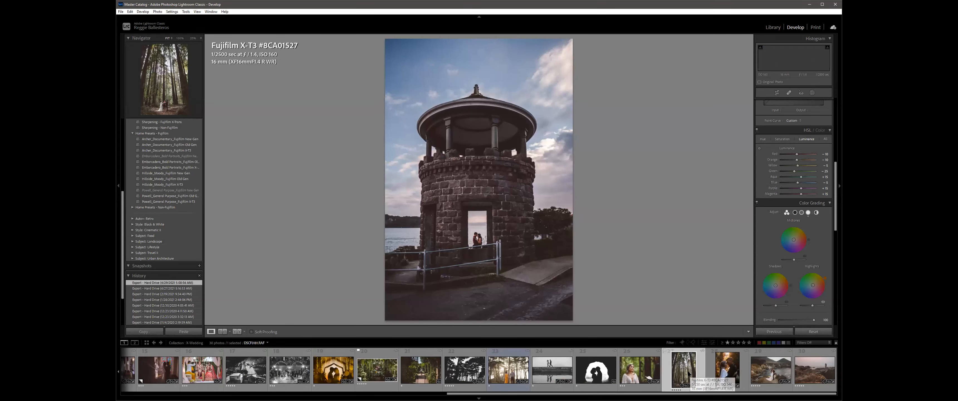
click(634, 376)
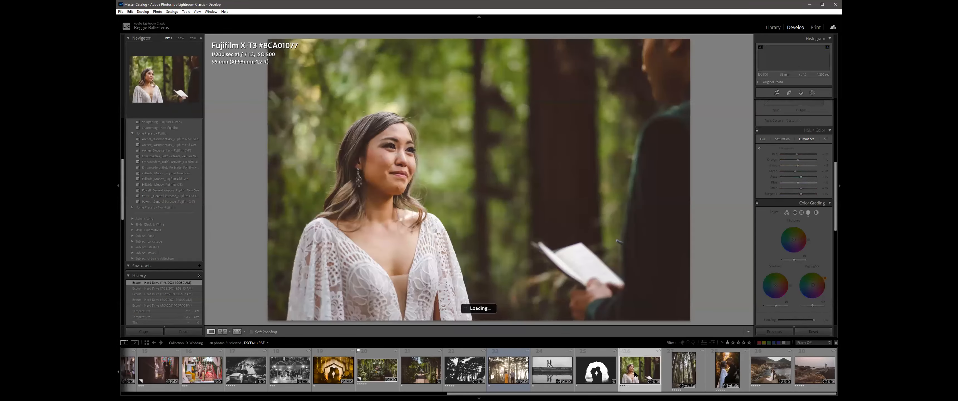
Step: Return to the library grid and display the X100V JPEG Copy smart collection
key(e)
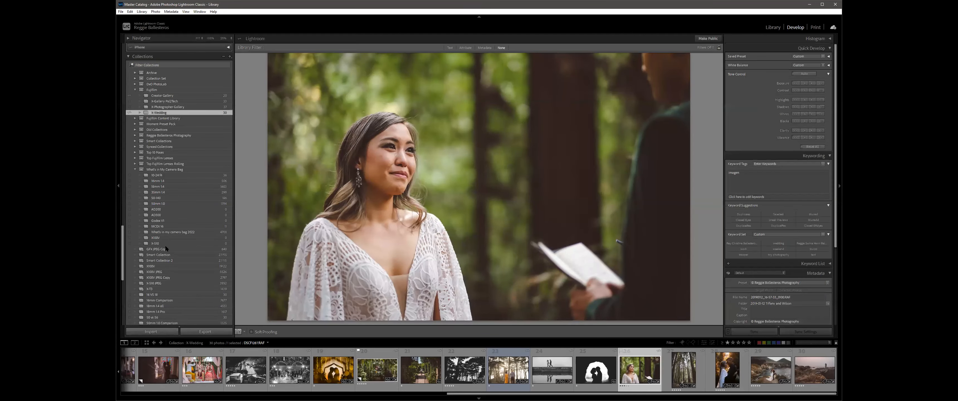
key(g)
scroll(186, 203, down, 10)
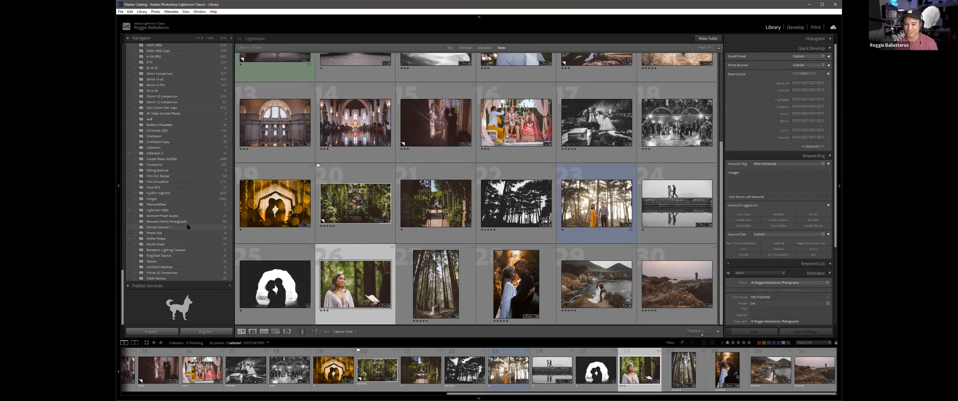
scroll(189, 132, up, 3)
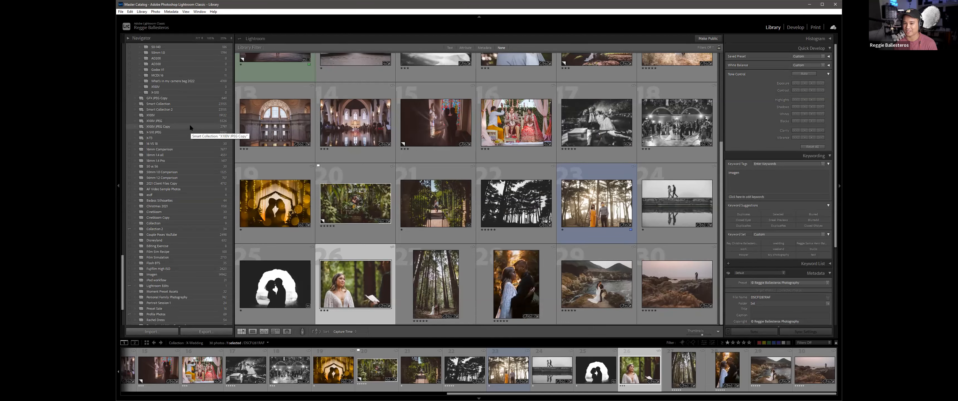
click(190, 126)
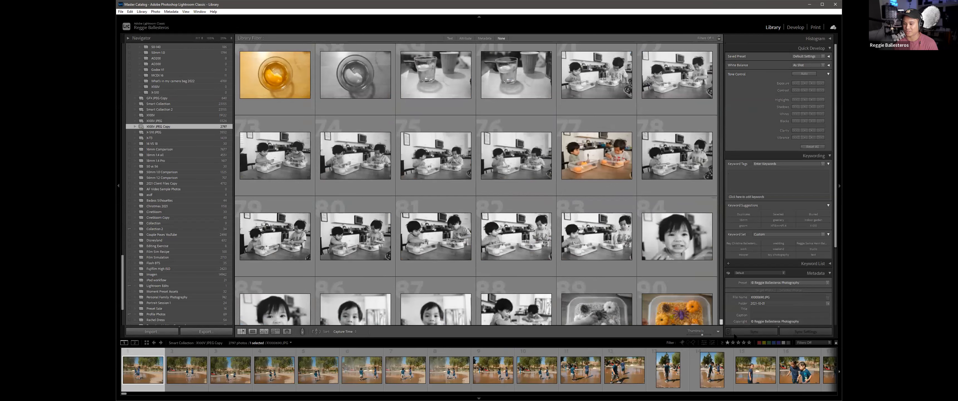
Step: Look through the X100V JPEG Copy collection from the end towards earlier photos for a suitable portrait
scroll(580, 279, up, 8)
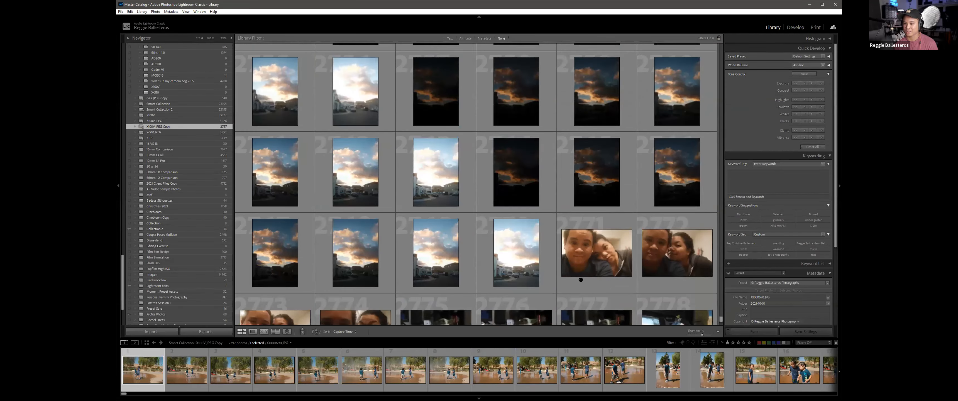
scroll(581, 279, up, 8)
scroll(472, 236, up, 10)
scroll(472, 236, up, 6)
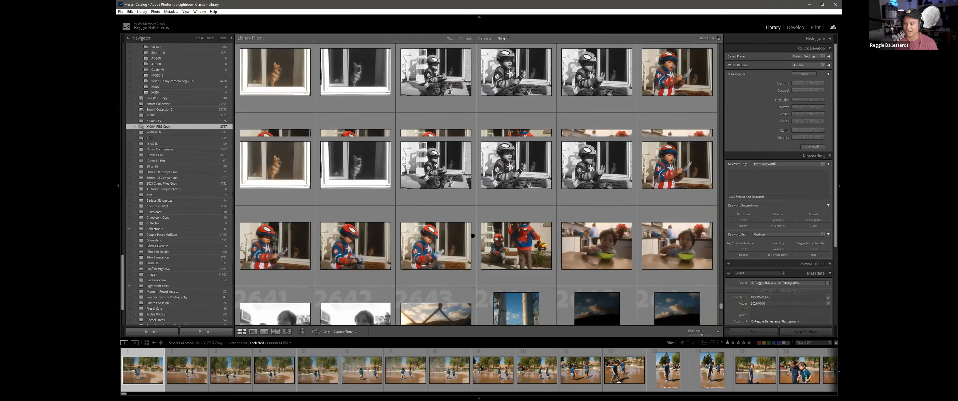
scroll(472, 236, up, 8)
scroll(472, 234, up, 5)
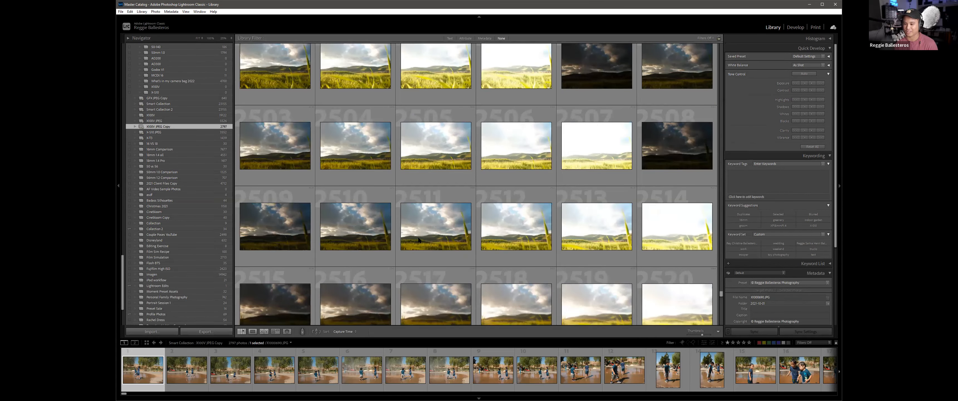
scroll(398, 245, up, 4)
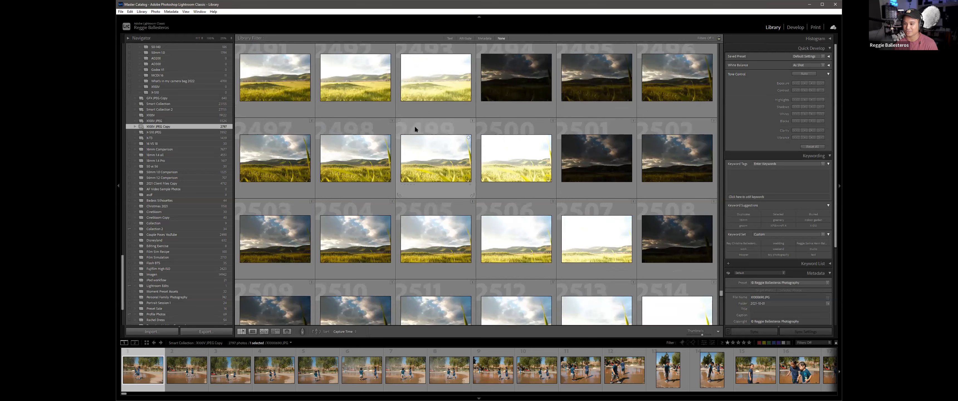
scroll(393, 150, up, 6)
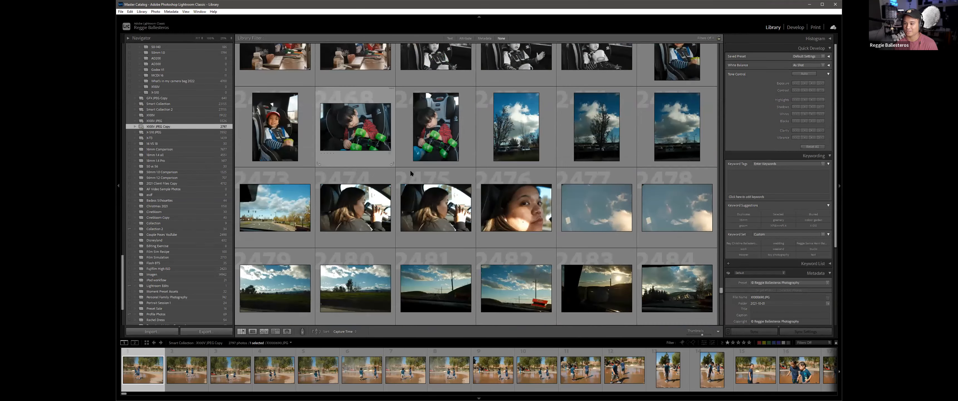
scroll(707, 223, up, 15)
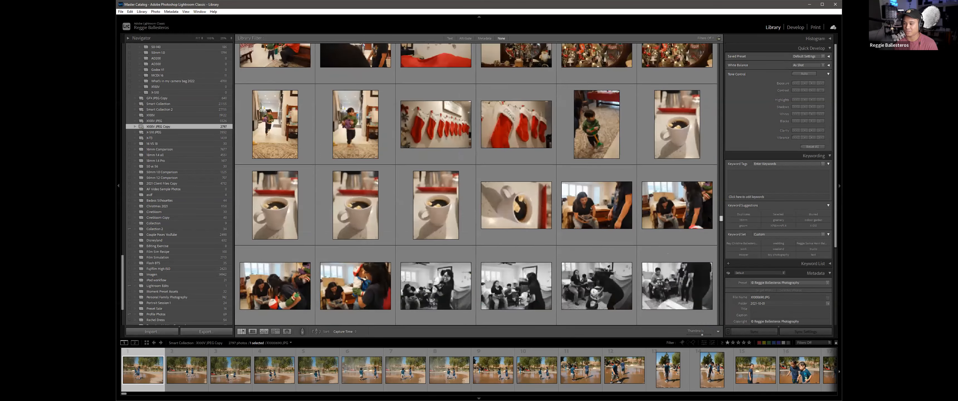
scroll(709, 205, up, 10)
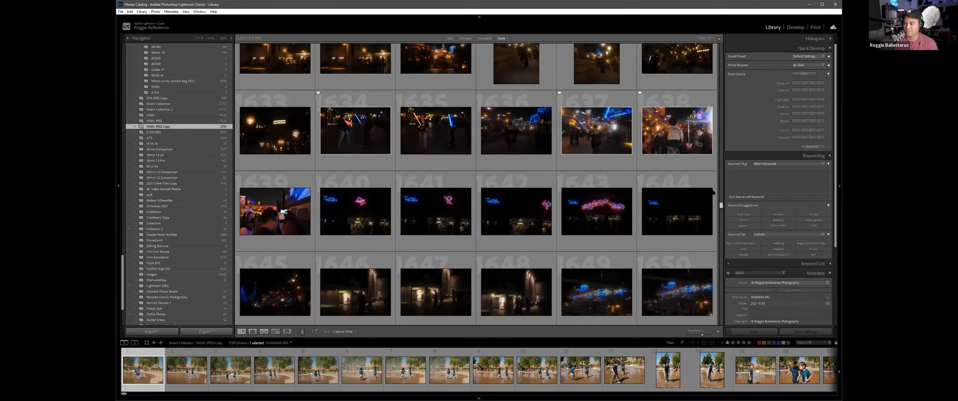
scroll(712, 191, up, 12)
scroll(712, 169, up, 5)
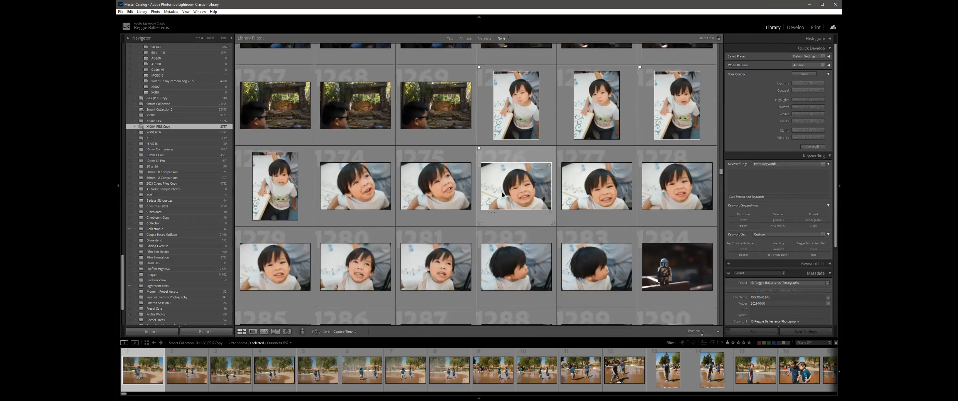
Step: Open the grinning child's close-up portrait, photo 1276, for developing and show its basic adjustments
click(501, 191)
key(d)
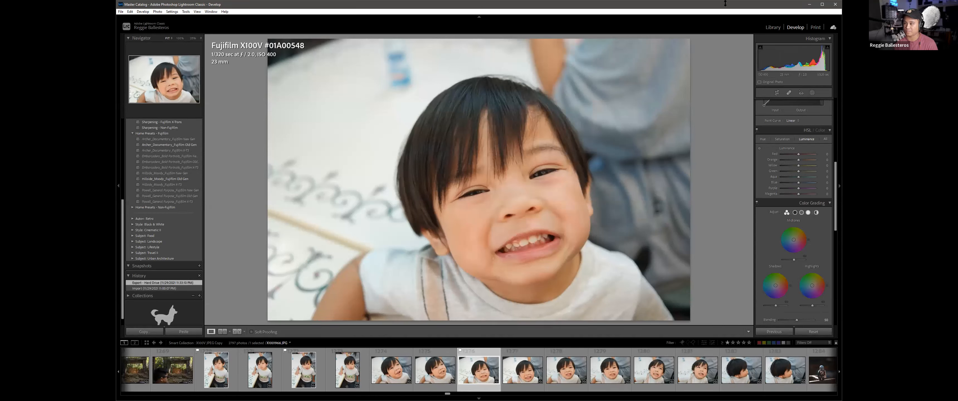
scroll(787, 139, up, 5)
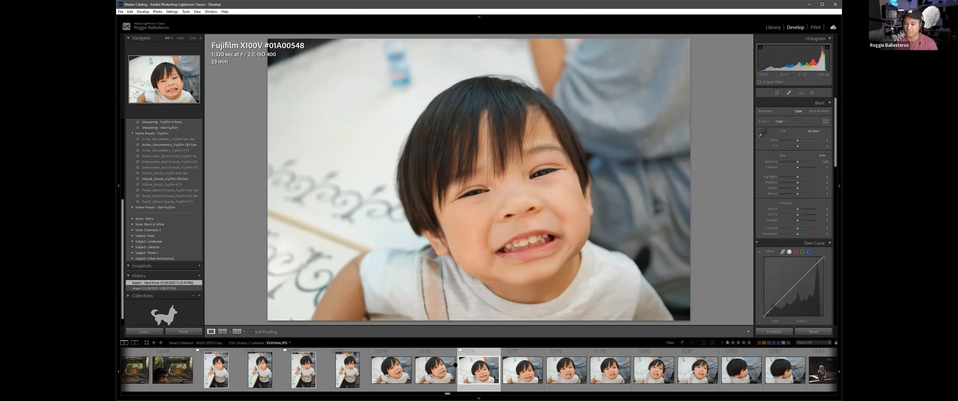
Step: Go to the child portrait's library folder and add its JPEG and raw versions to the Quick Collection
right_click(471, 371)
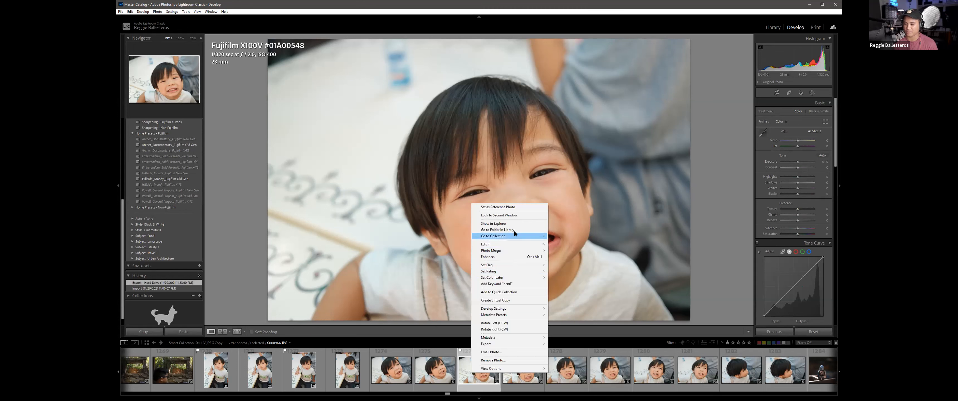
click(513, 230)
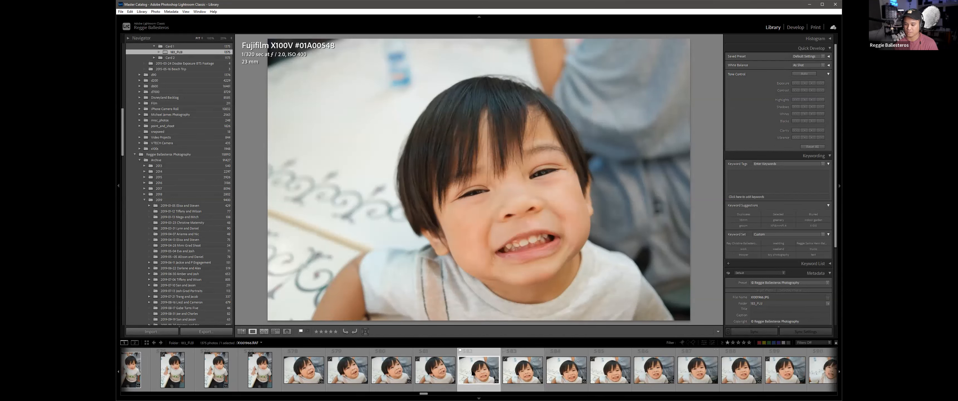
key(b)
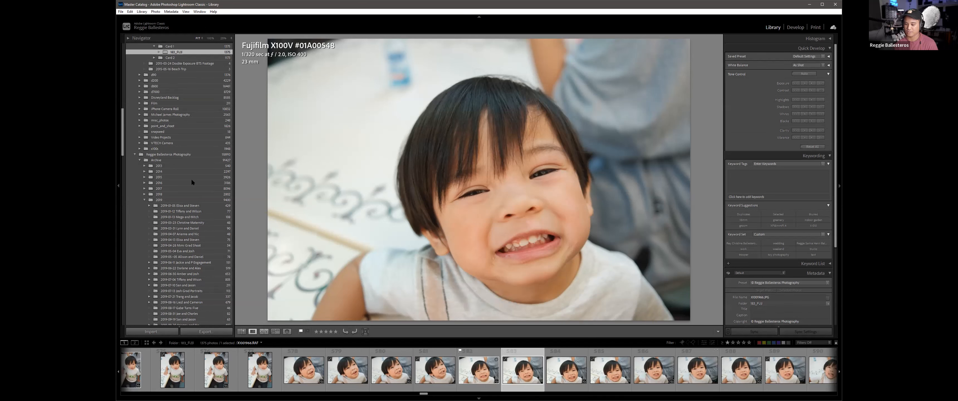
Step: Display the Quick Collection as a grid of thumbnails
scroll(161, 167, up, 15)
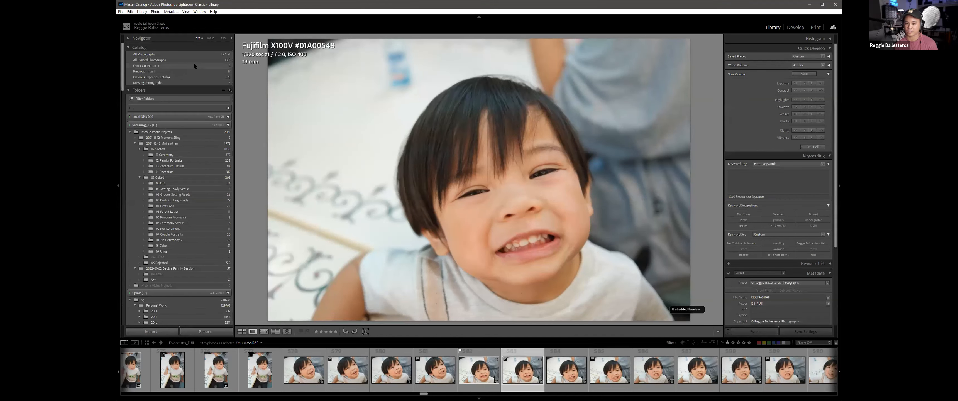
key(g)
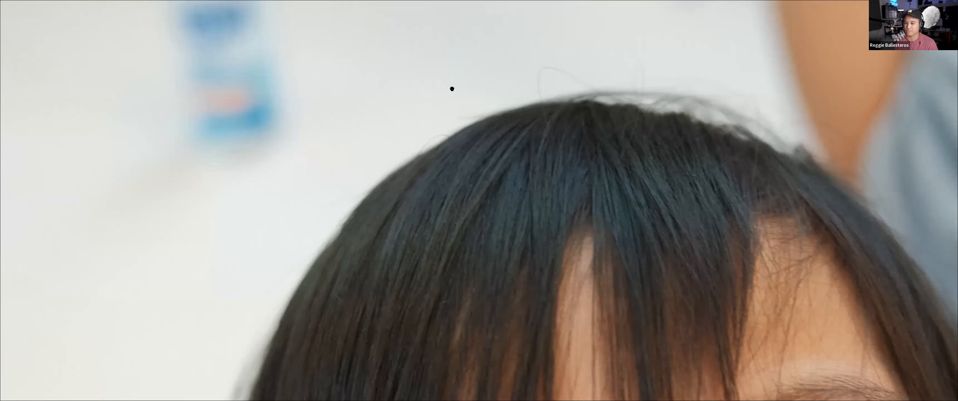
key(f)
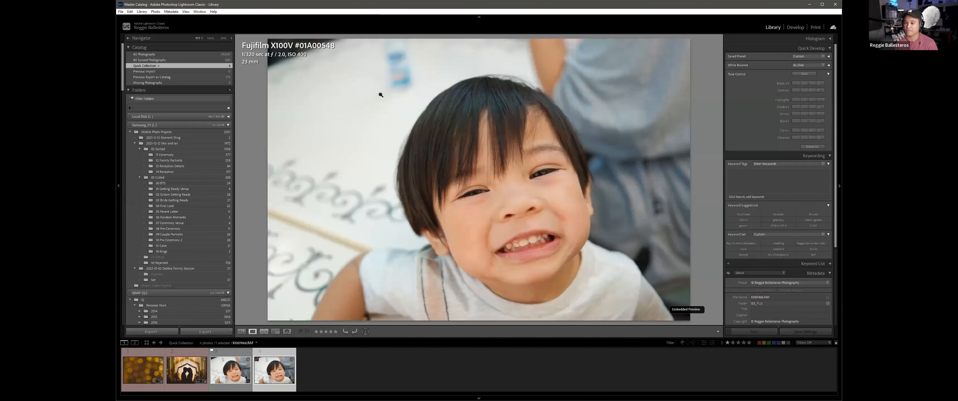
key(g)
Step: Remove the golden bokeh and couple silhouette photos from the Quick Collection, and open the child portrait's raw version for developing
click(347, 84)
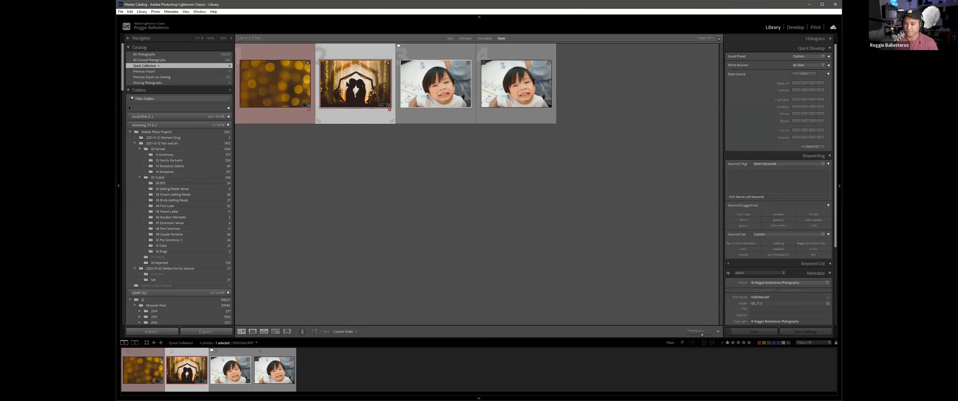
ctrl+click(283, 77)
key(b)
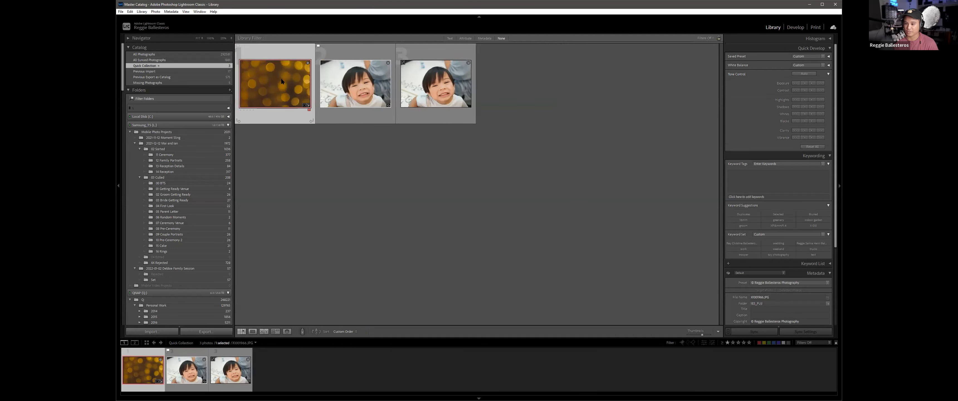
double_click(293, 92)
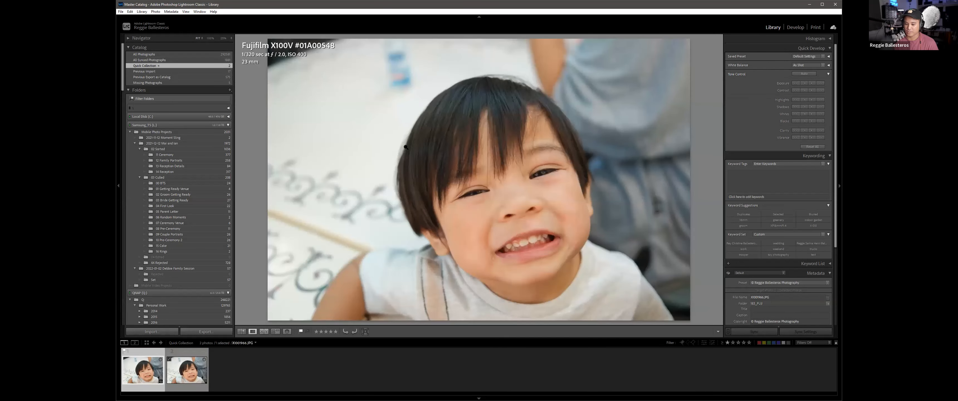
key(Right)
key(d)
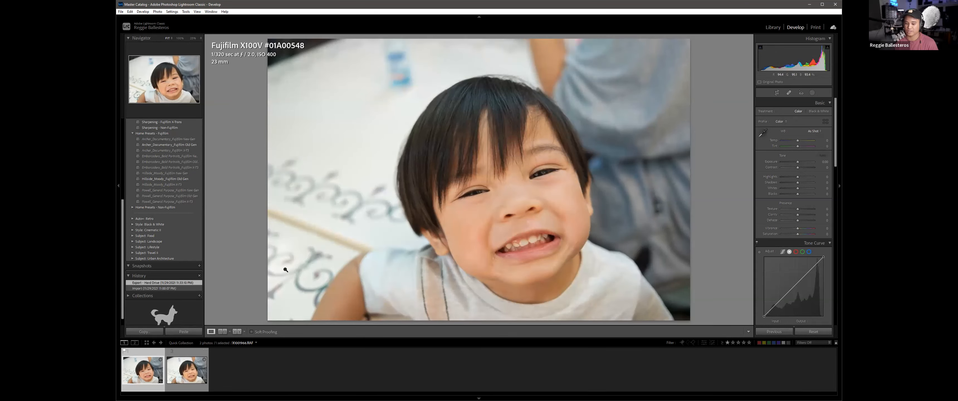
click(187, 366)
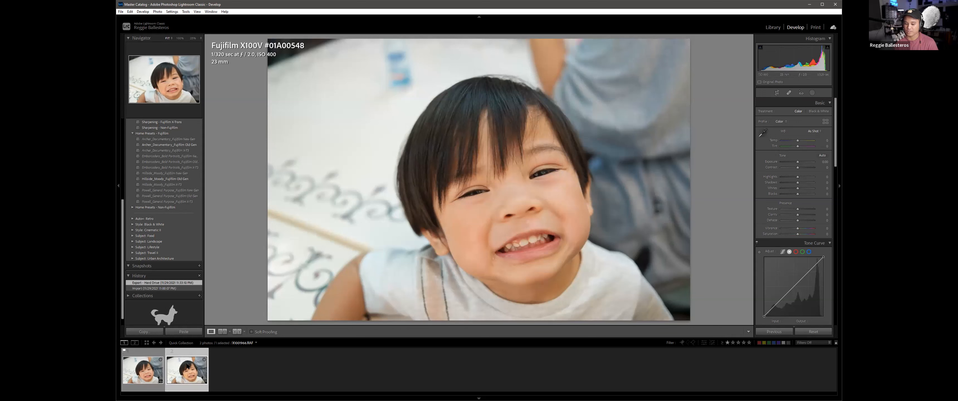
Step: Try the Powell_General Purpose Fujifilm New preset with the Camera CLASSIC CHROME v2 profile and slightly lower exposure on the raw portrait
click(785, 122)
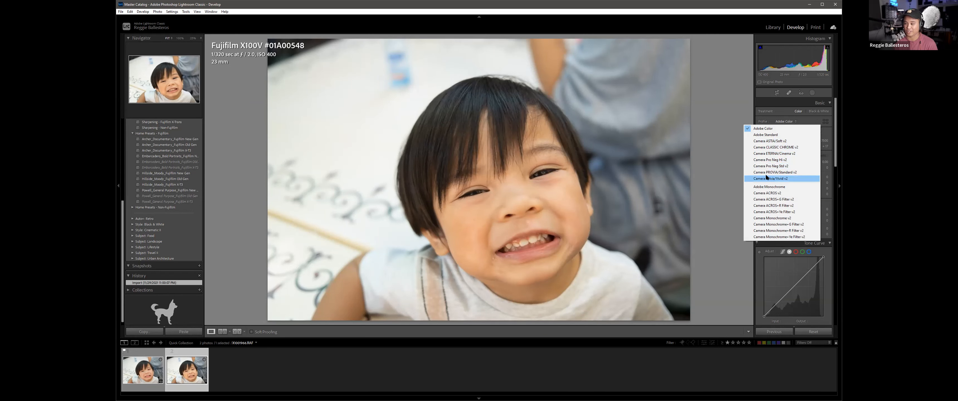
click(769, 148)
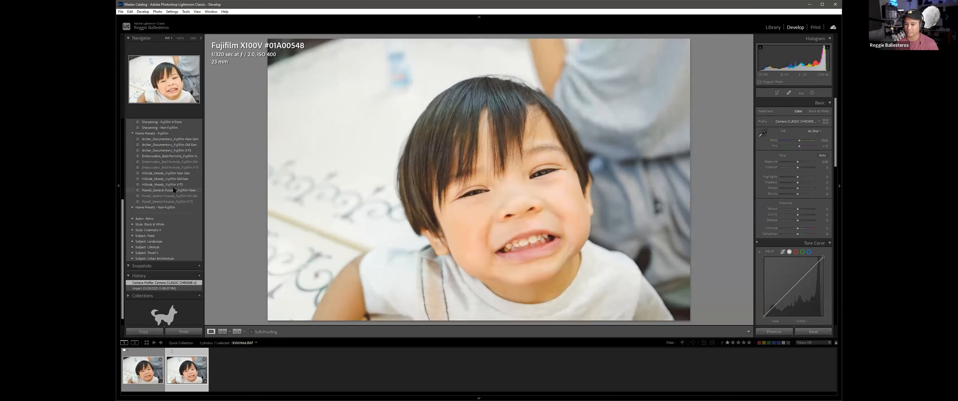
click(173, 187)
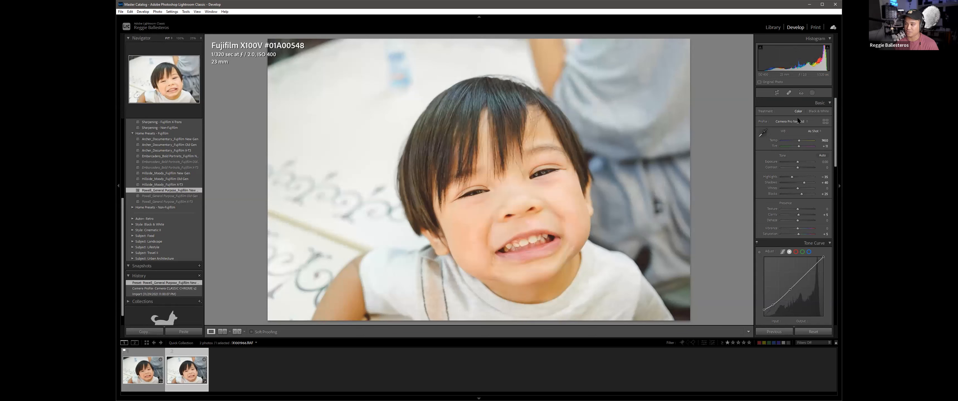
click(798, 121)
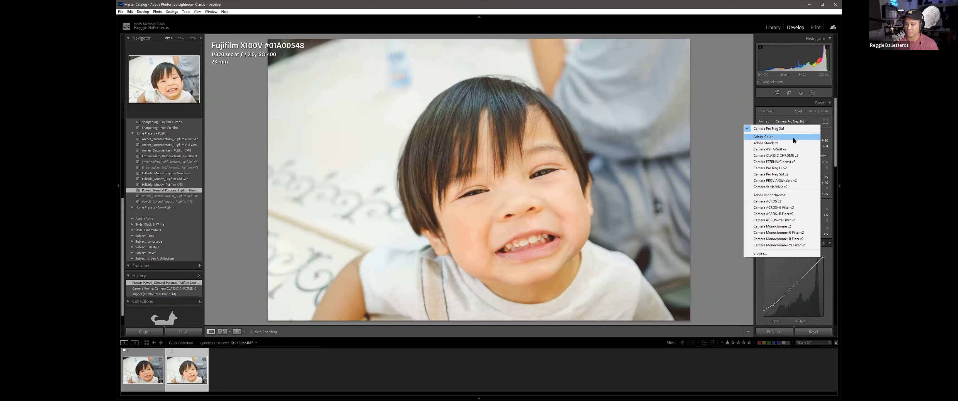
click(789, 153)
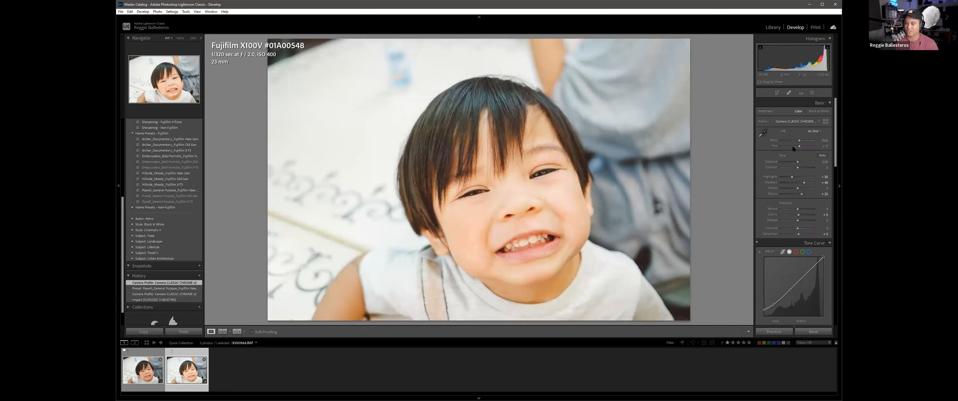
drag(797, 163, 796, 163)
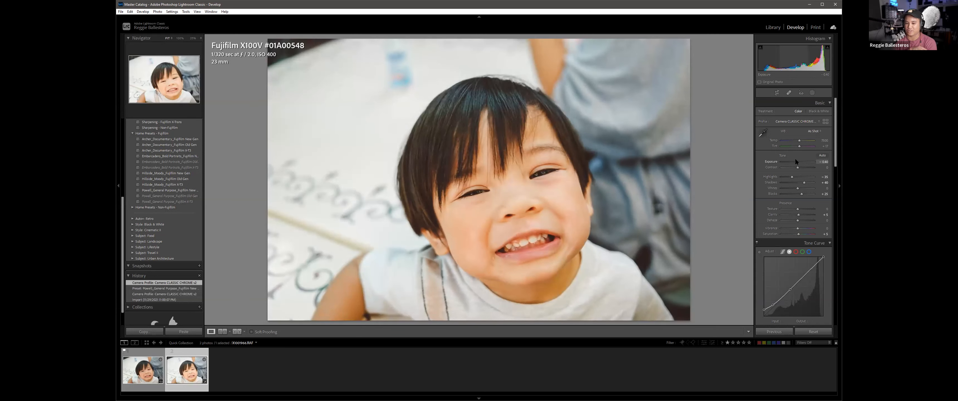
click(795, 160)
Step: Try the Embarcadero_Bold Portraits Fujifilm preset on the raw portrait and reset its develop settings
click(185, 155)
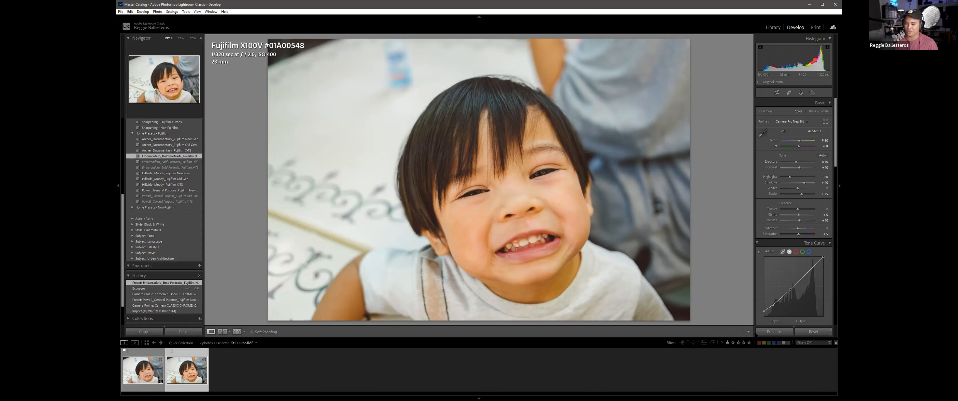
click(812, 331)
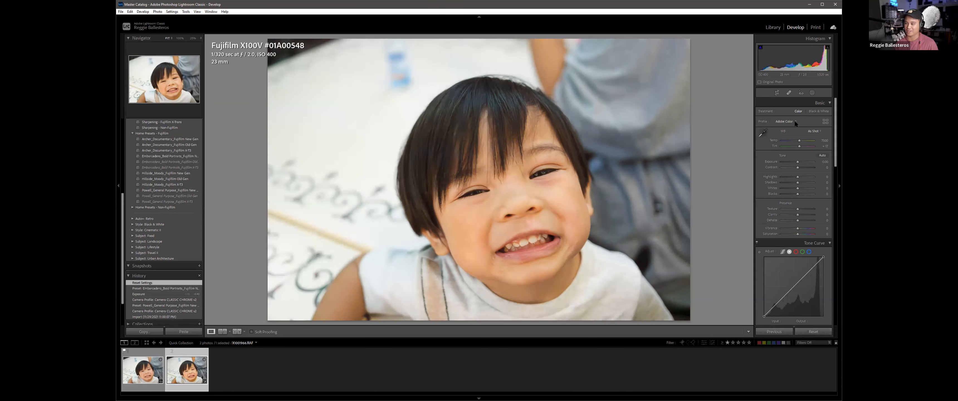
Step: Apply the Camera CLASSIC CHROME v2 profile to the raw portrait, with slightly more contrast and a warmer temperature
click(794, 122)
click(782, 146)
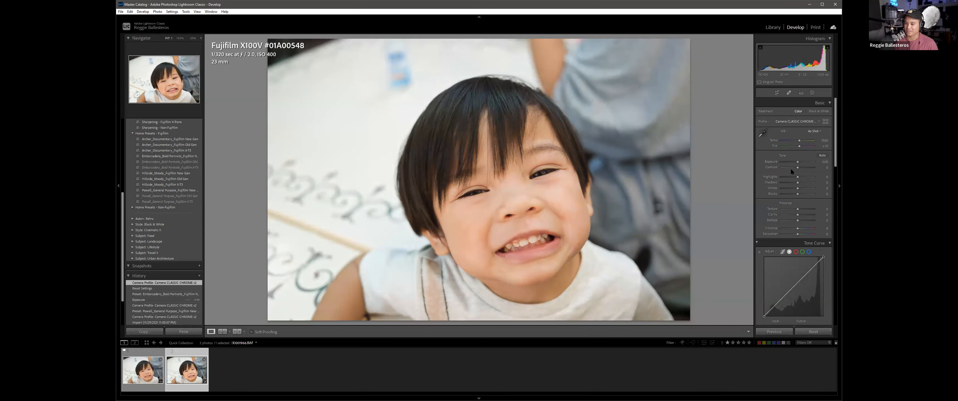
drag(796, 165, 796, 165)
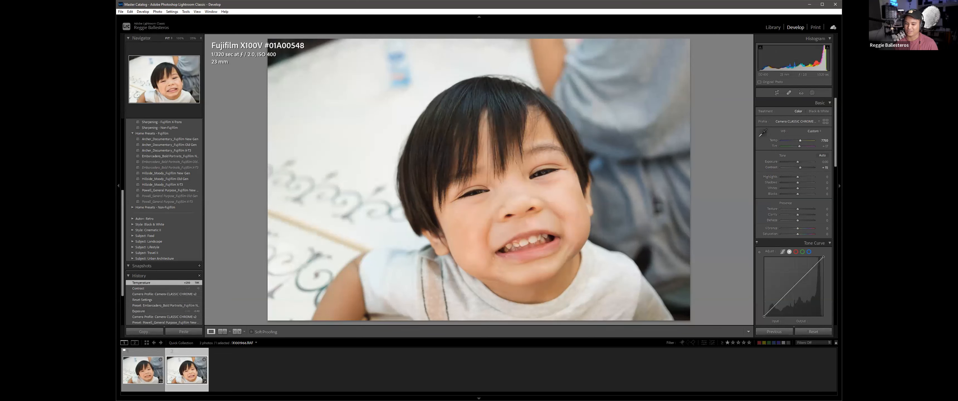
Step: Compare the child's JPEG and Classic Chrome raw portraits side by side in Survey view
click(151, 372)
click(194, 374)
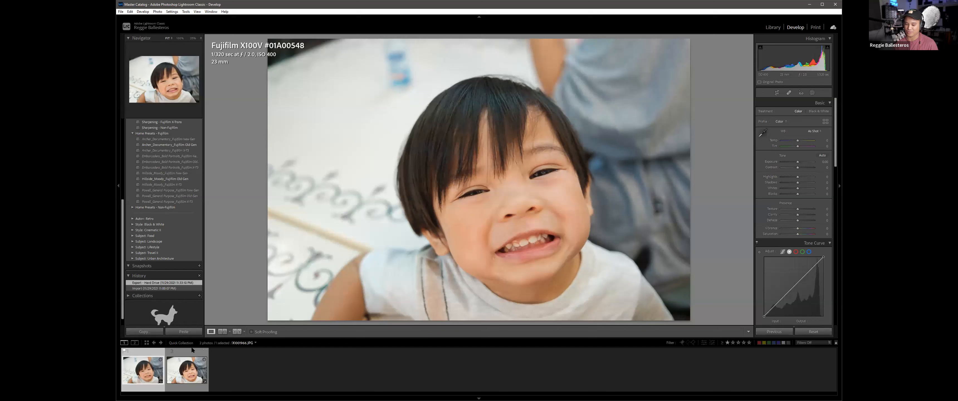
key(e)
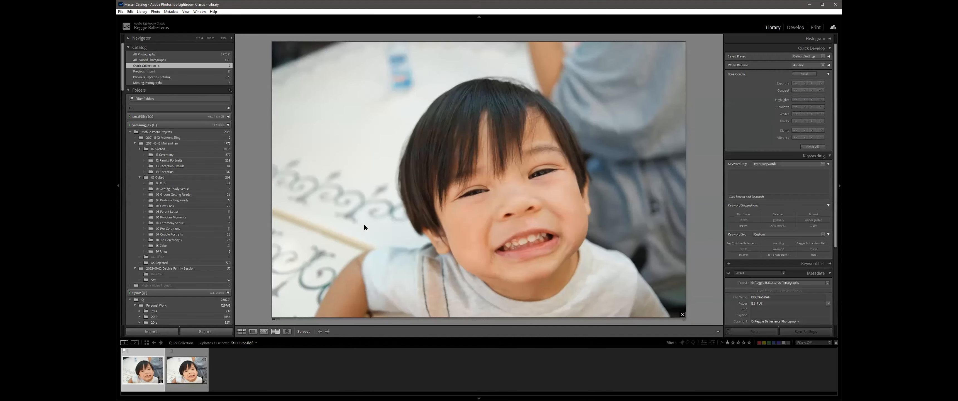
ctrl+click(186, 370)
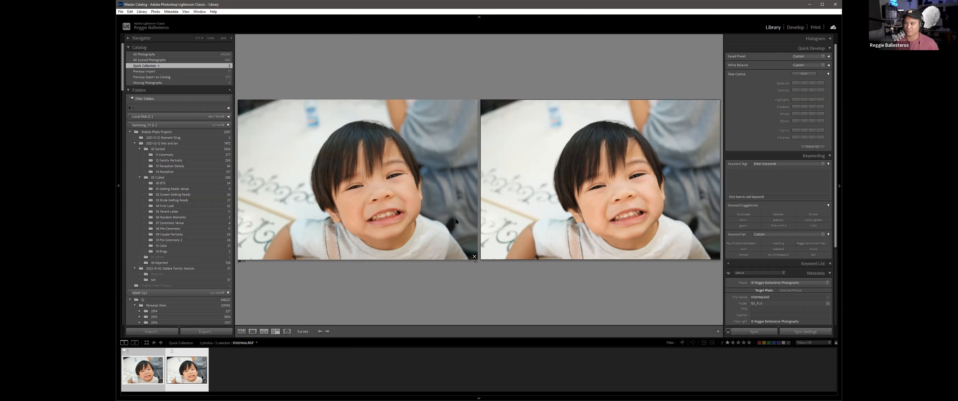
Step: Apply the Powell_General Purpose Fujifilm New preset to the raw portrait and lower its exposure slightly
key(d)
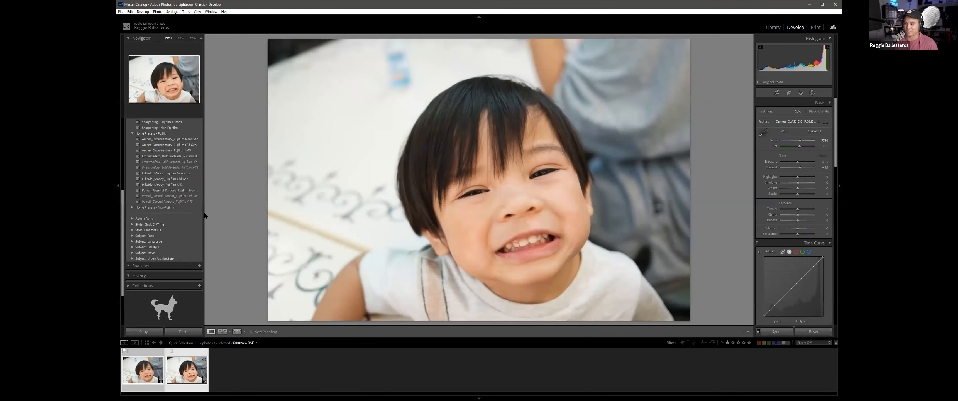
scroll(204, 215, up, 3)
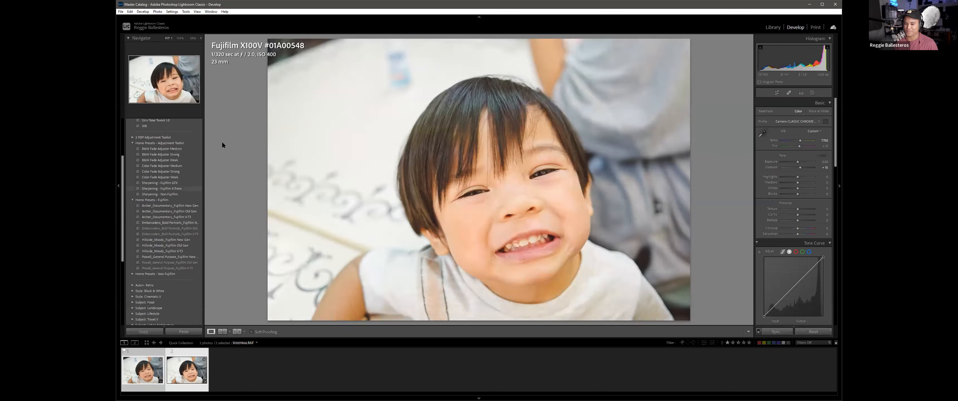
scroll(183, 197, down, 2)
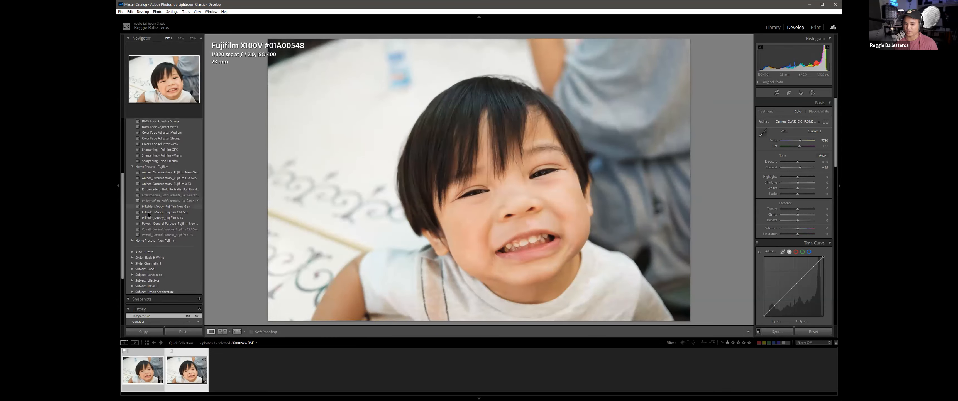
click(163, 225)
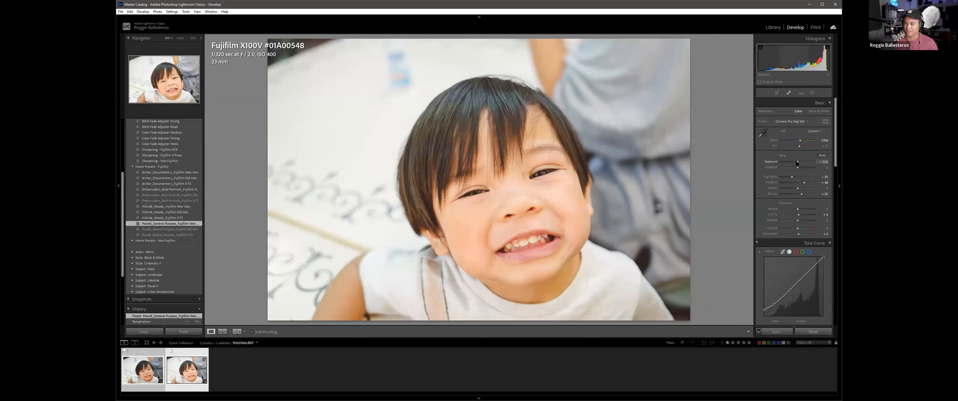
drag(797, 162, 796, 163)
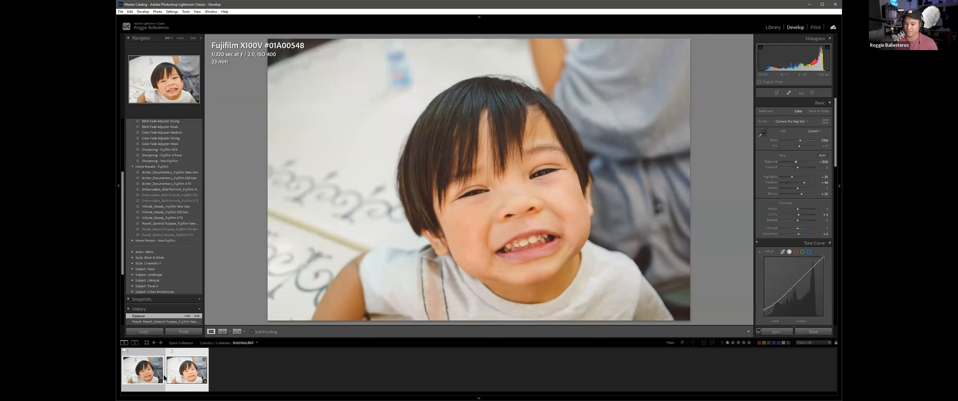
Step: Compare the JPEG with the preset-edited raw portrait in Survey view, and return to developing the raw version alone
click(144, 375)
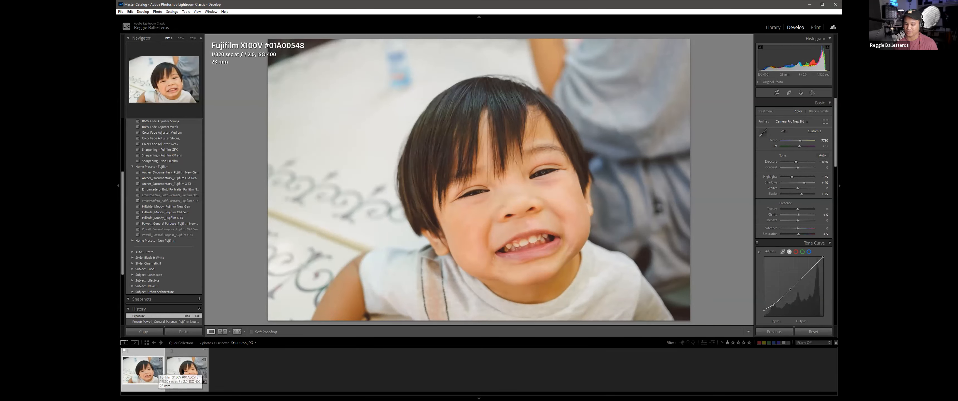
ctrl+click(183, 362)
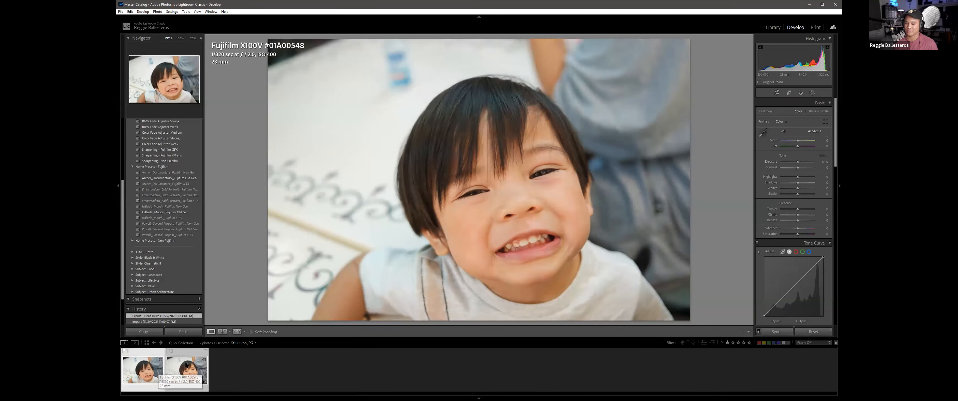
key(n)
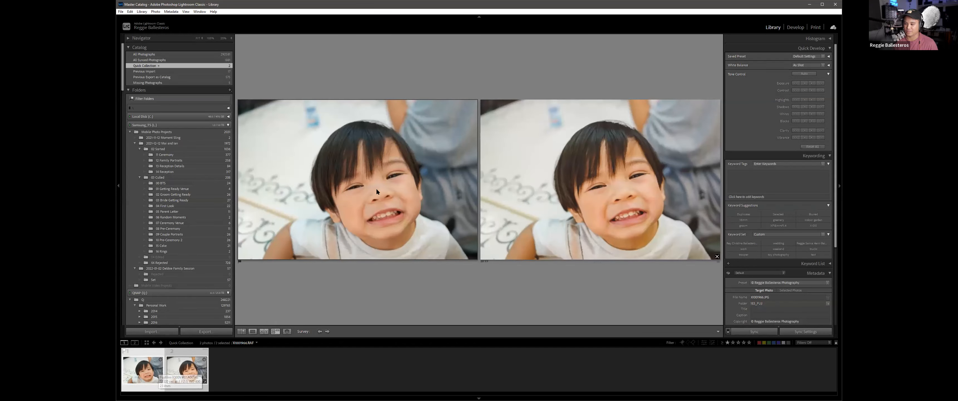
click(616, 209)
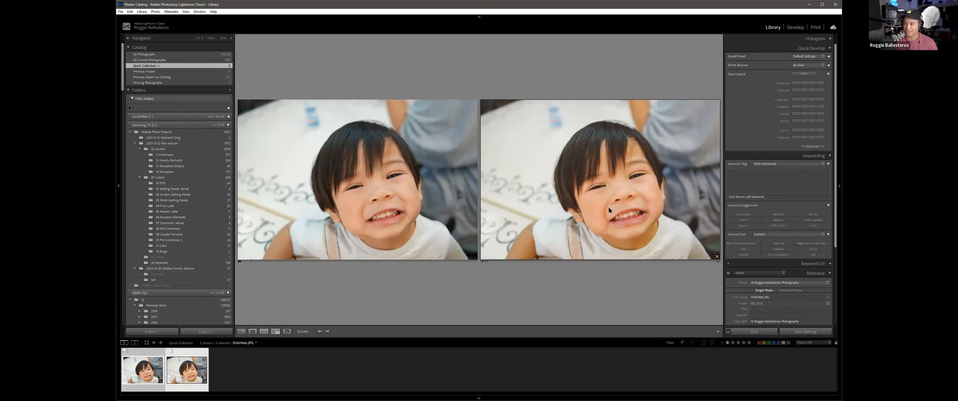
key(d)
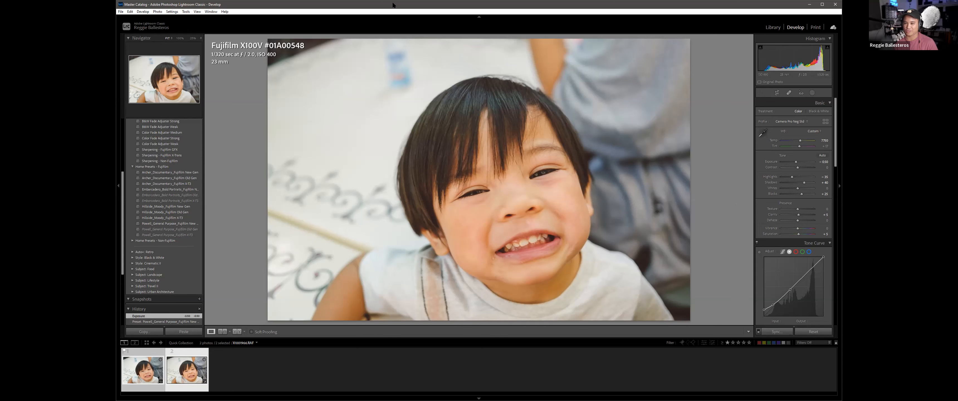
click(185, 354)
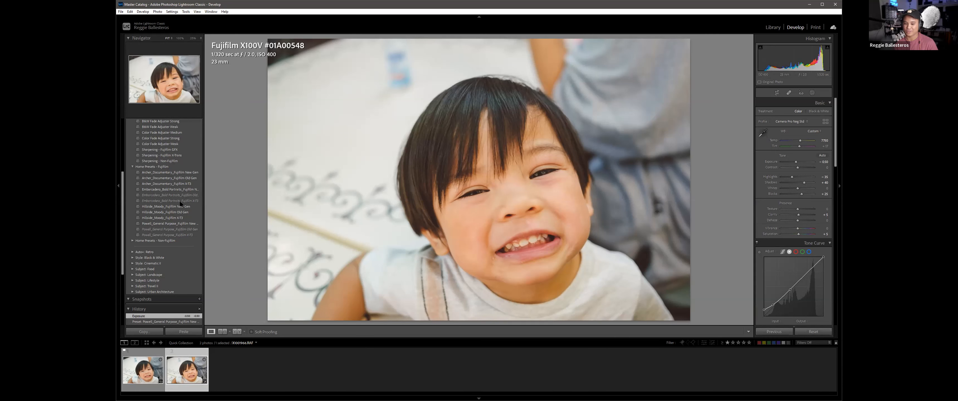
Step: Open the 04 Set folder of the November 2021 wedding in the photography archive as a thumbnail grid
key(g)
scroll(195, 161, up, 3)
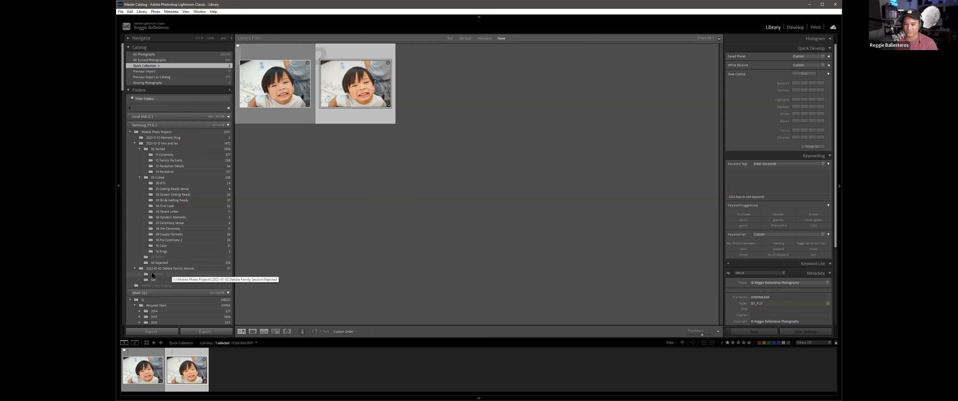
scroll(184, 220, down, 9)
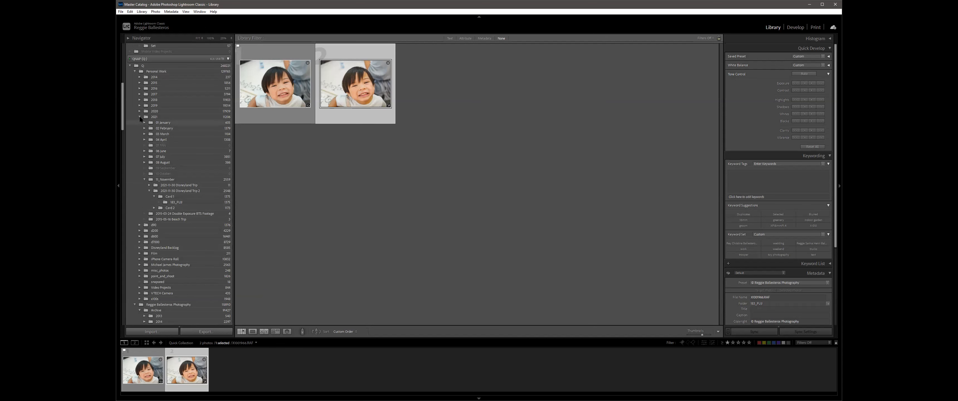
scroll(152, 263, down, 3)
scroll(155, 273, down, 9)
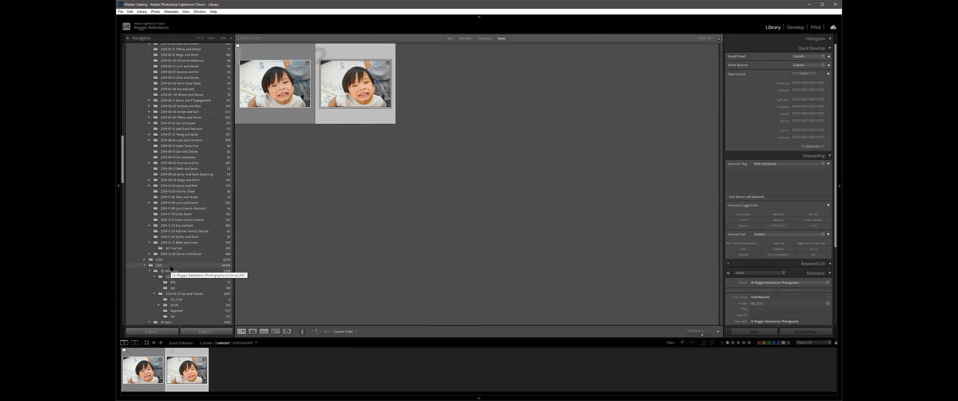
scroll(200, 275, down, 6)
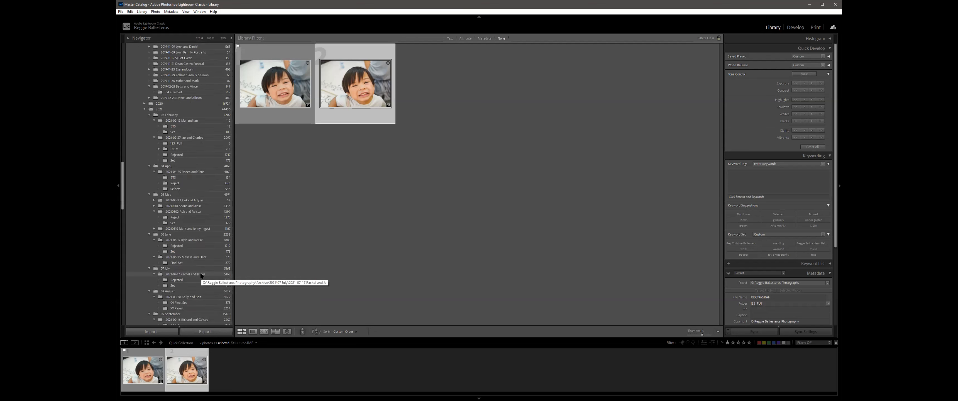
scroll(200, 275, down, 3)
scroll(201, 271, down, 3)
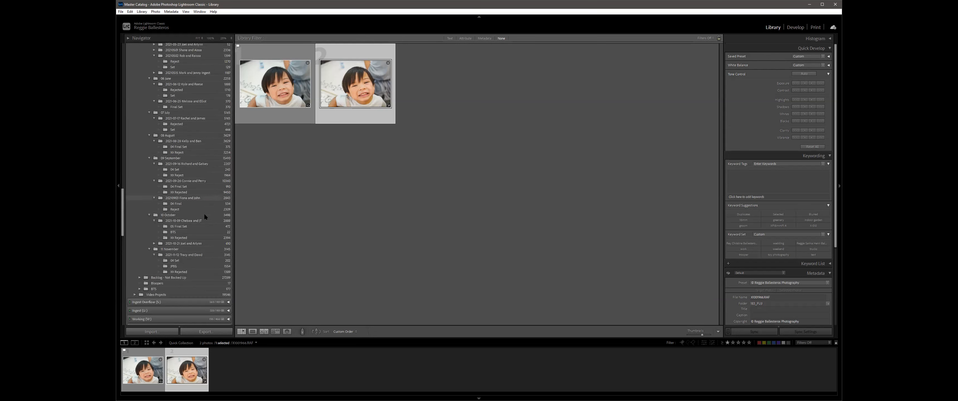
click(181, 261)
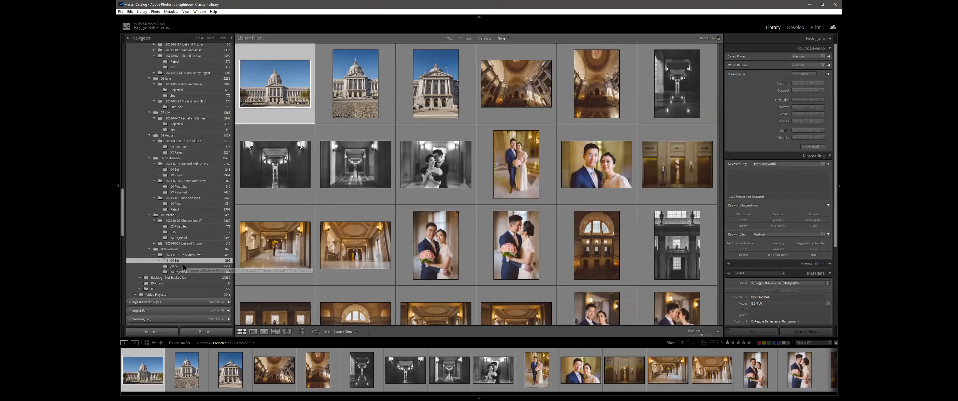
Step: Select the edited photo of the couple among golden wall shadows in the 04 Set folder and display the JPEG folder alongside it
scroll(463, 244, down, 3)
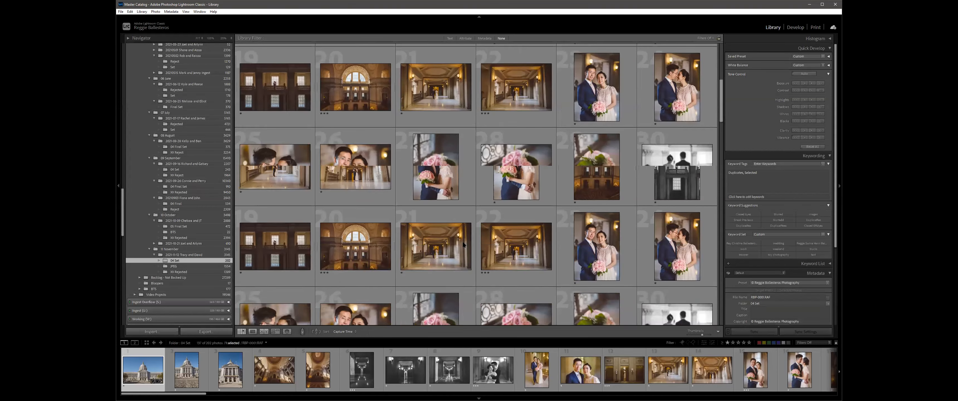
scroll(461, 245, down, 3)
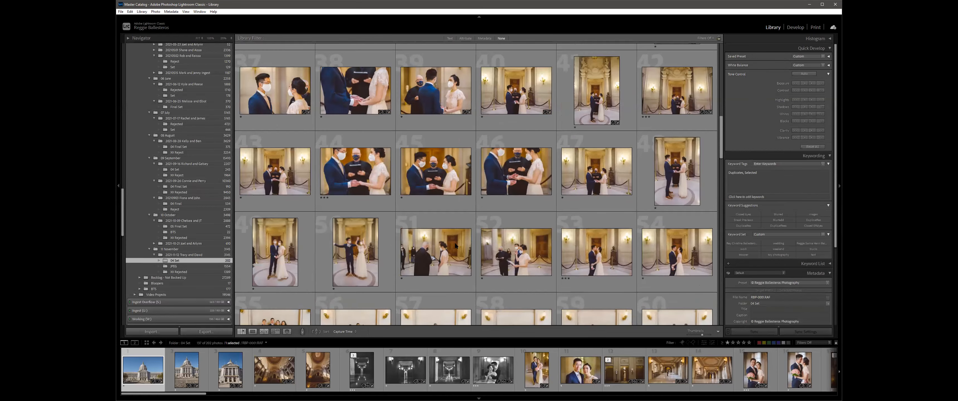
scroll(456, 246, down, 8)
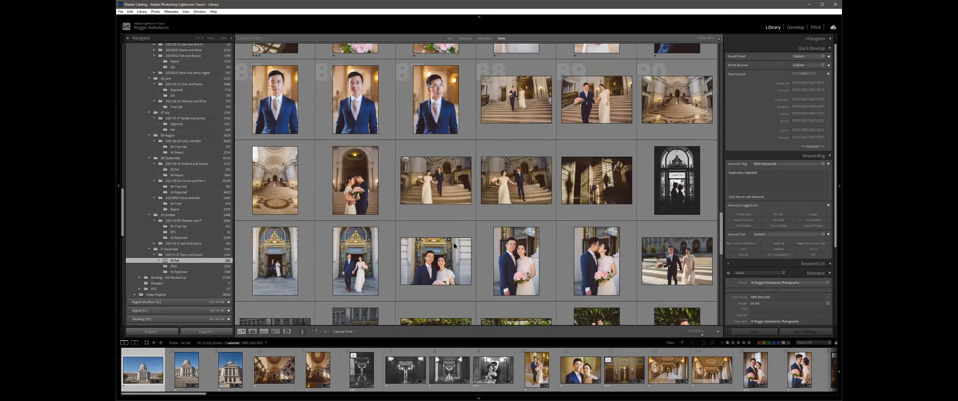
click(589, 175)
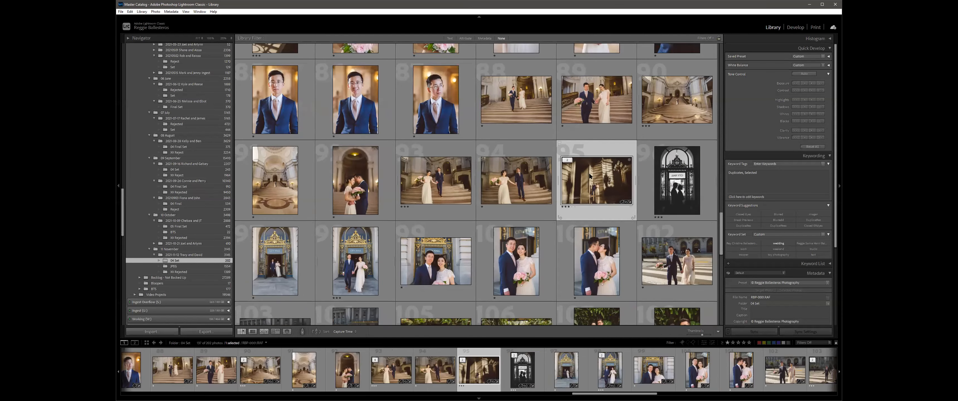
ctrl+click(196, 266)
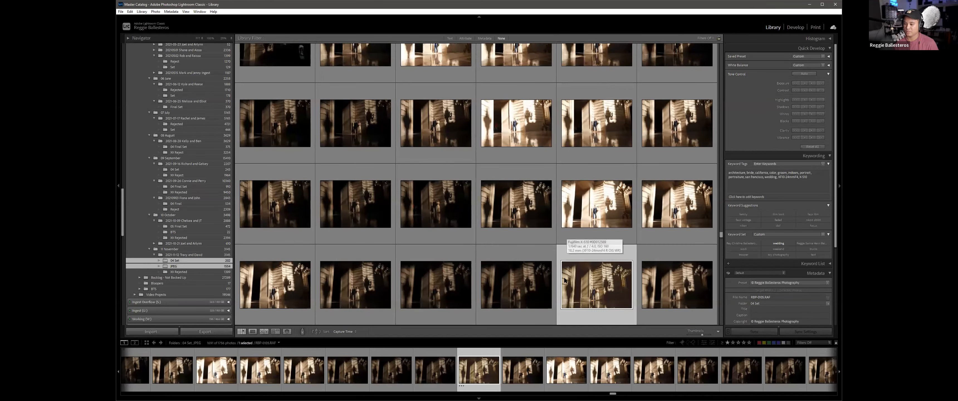
Step: Select the neighbouring JPEG together with the edited raw RBP-0105.RAF and compare them in Loupe view by alternating between them
scroll(564, 278, down, 2)
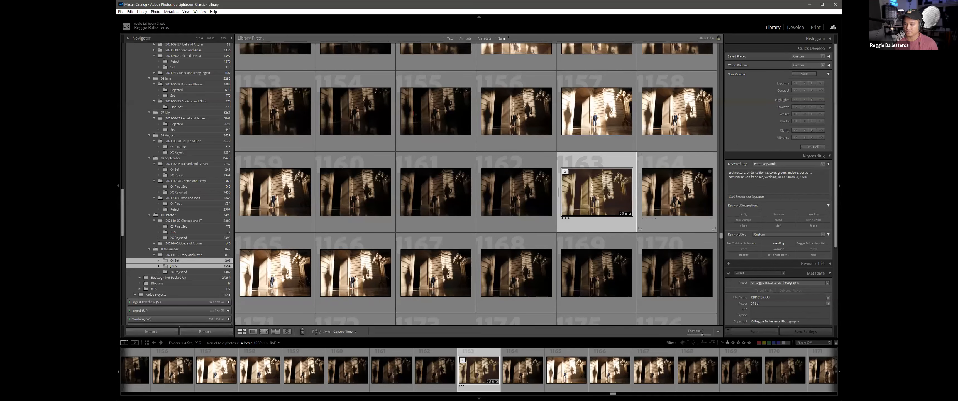
ctrl+click(669, 202)
key(e)
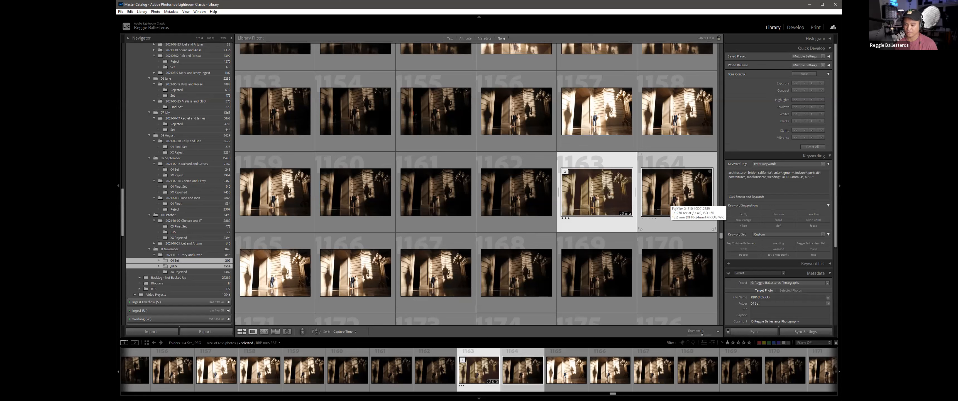
key(Right)
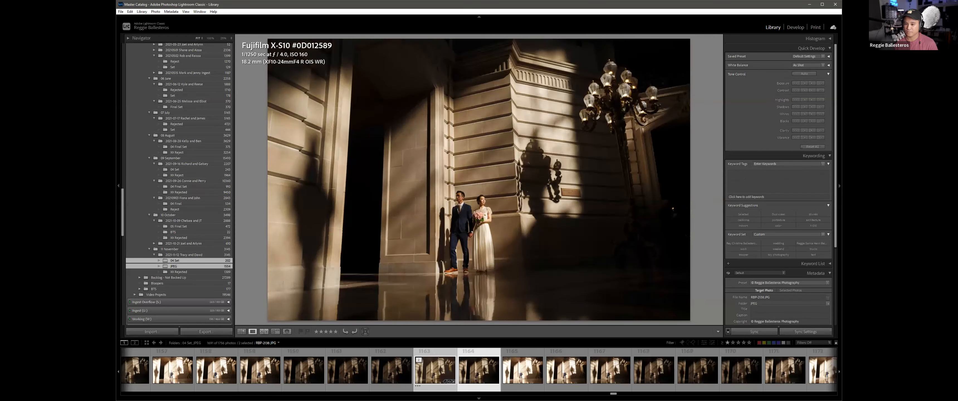
key(Left)
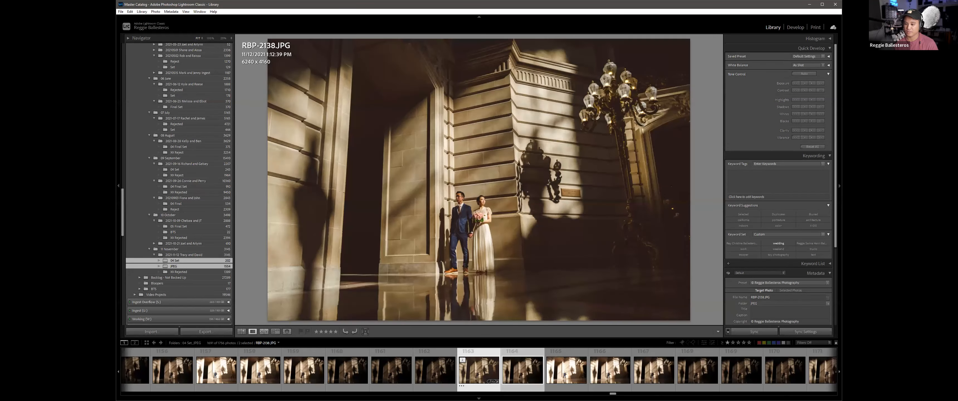
key(Right)
key(Left)
key(Right)
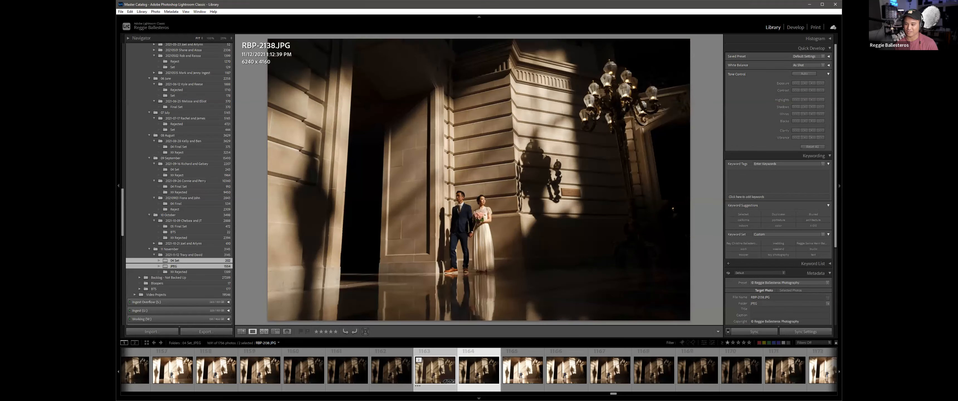
key(Left)
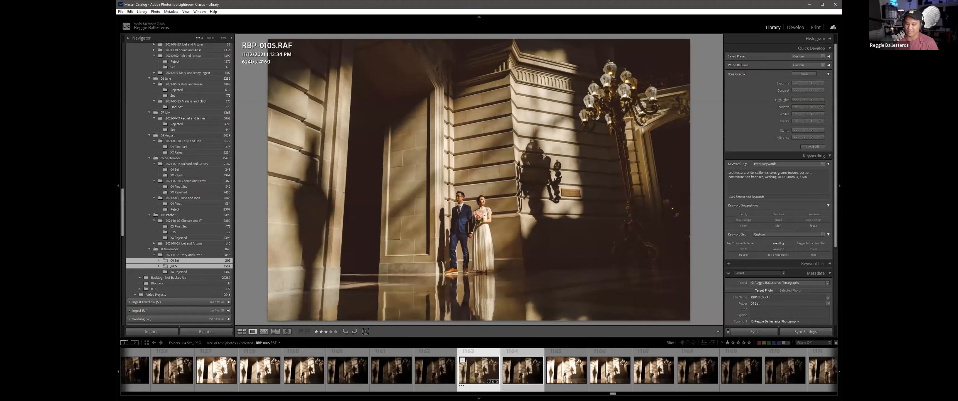
Step: Compare the edited raw and the JPEG of the couple side by side in Survey view, and return to the thumbnail grid
key(n)
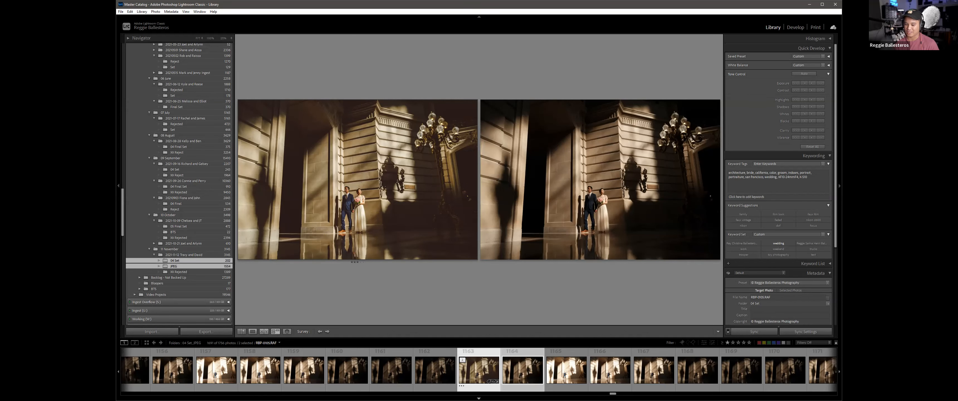
scroll(424, 374, up, 4)
scroll(423, 374, down, 2)
key(g)
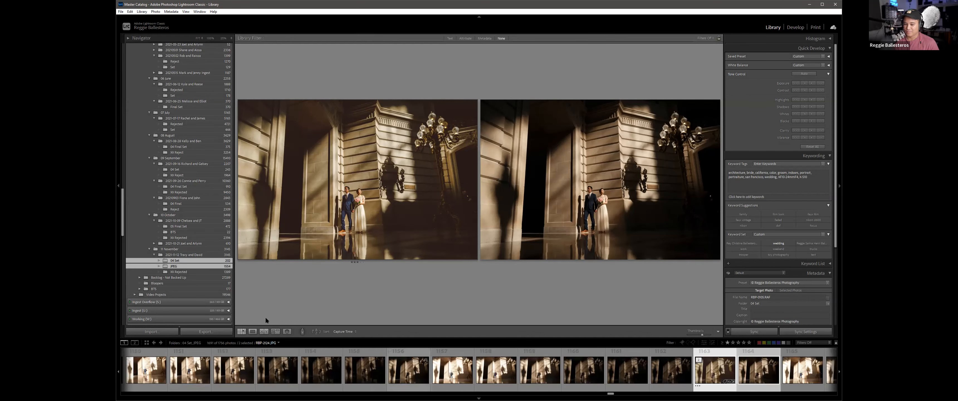
Step: Find the portrait of the bride in the greenhouse, RBP-0145.dng, in the combined folders and open it in Loupe view
scroll(440, 191, up, 5)
scroll(440, 193, up, 10)
scroll(439, 193, up, 10)
scroll(439, 193, up, 10)
drag(721, 206, 689, 89)
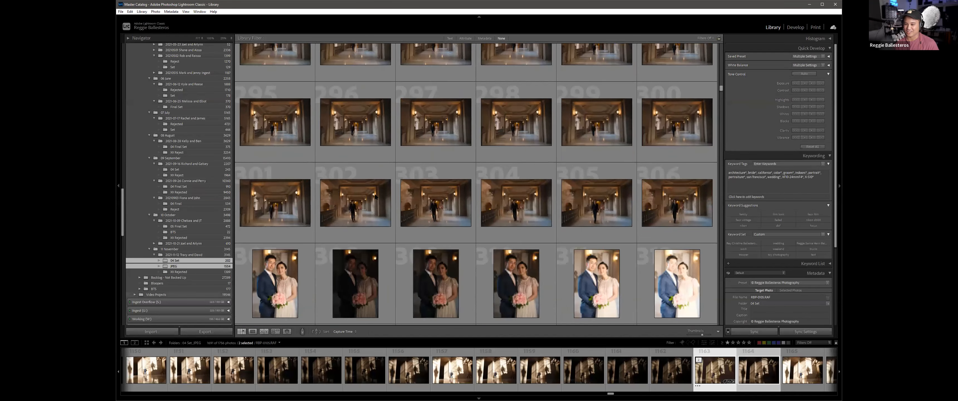
scroll(374, 196, up, 5)
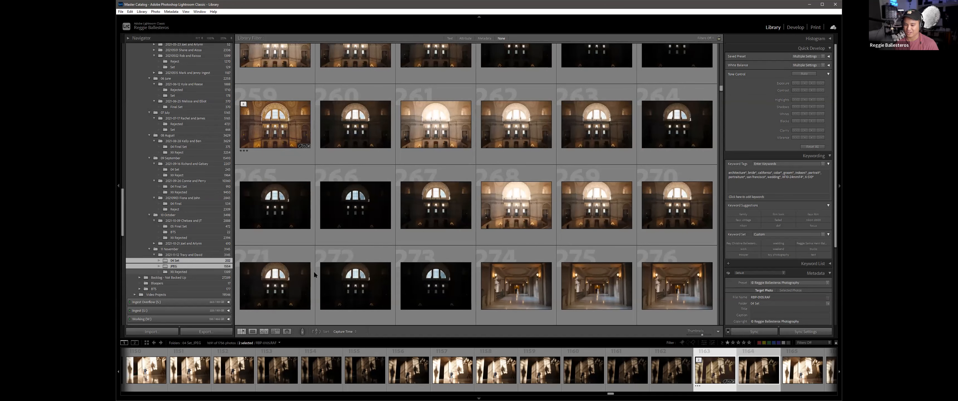
click(720, 97)
drag(719, 97, 680, 305)
click(701, 356)
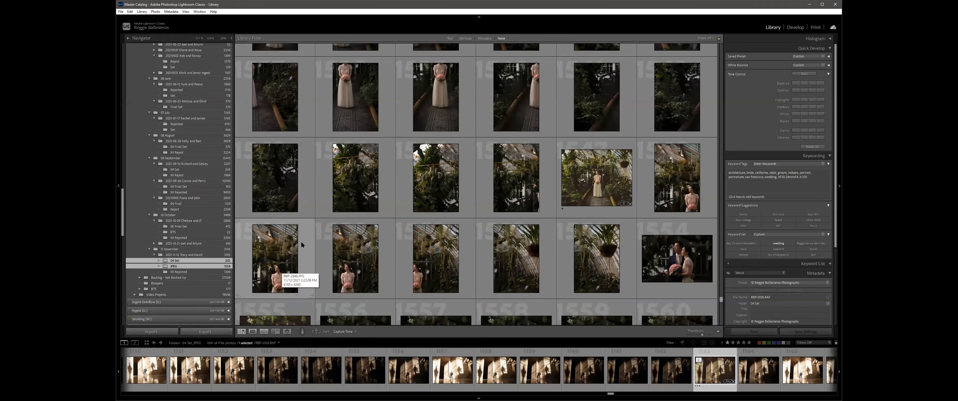
double_click(603, 196)
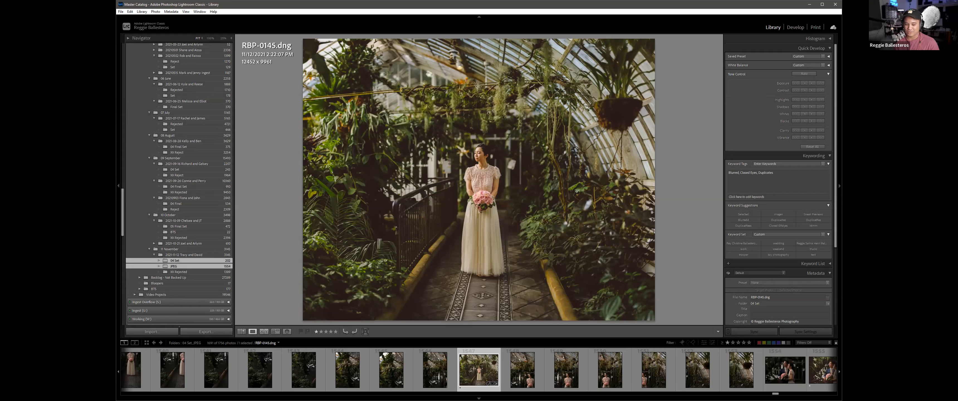
Step: Limit the displayed photos to the 04 Set folder, keeping the greenhouse portrait in Loupe view
key(alt+Tab)
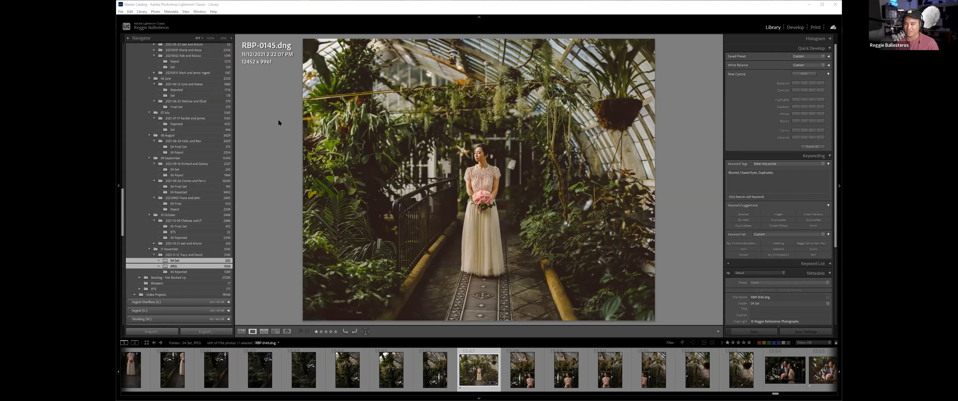
click(334, 7)
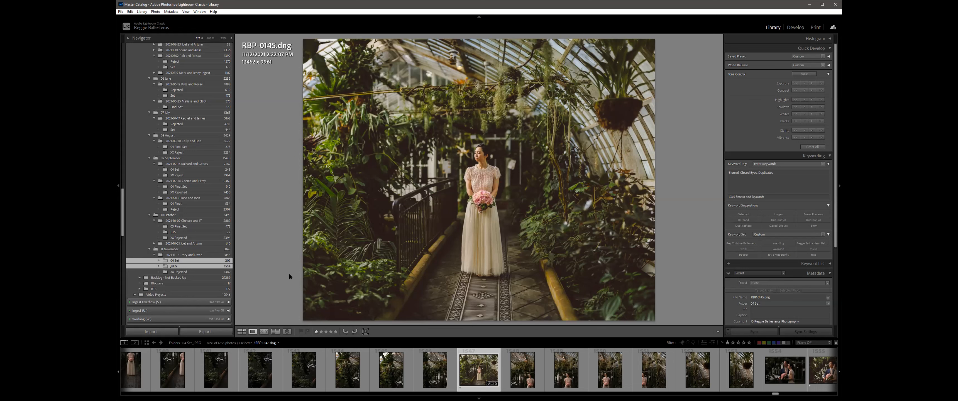
click(203, 261)
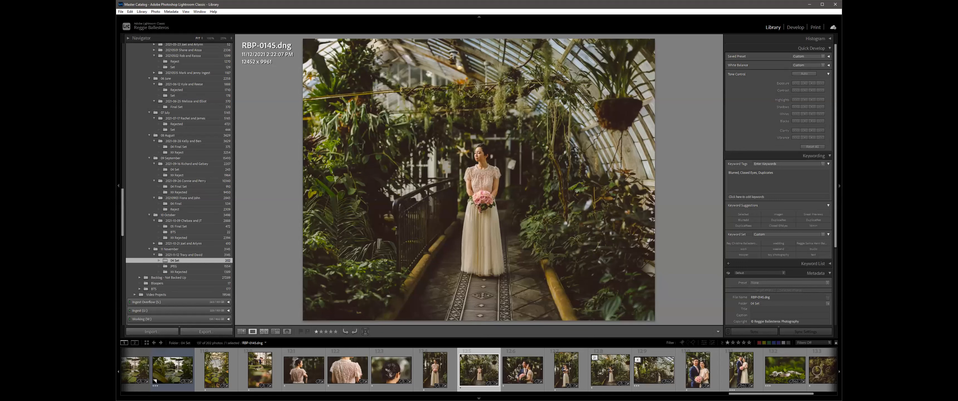
click(689, 219)
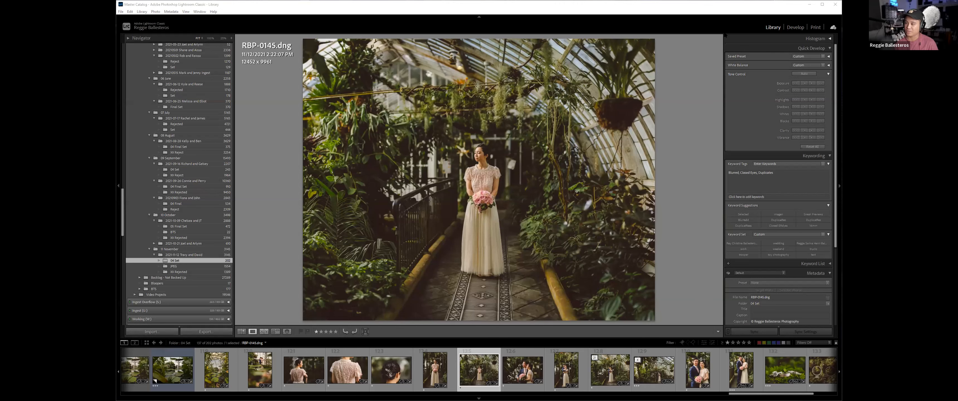
click(699, 6)
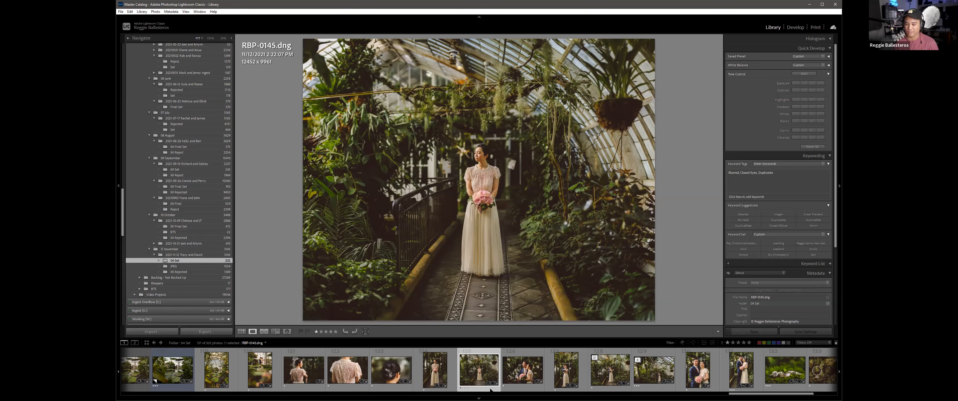
Step: Examine the finished wedding set in the filmstrip, from the opening building shots through the ceremony, family and window portraits
scroll(471, 368, left, 4)
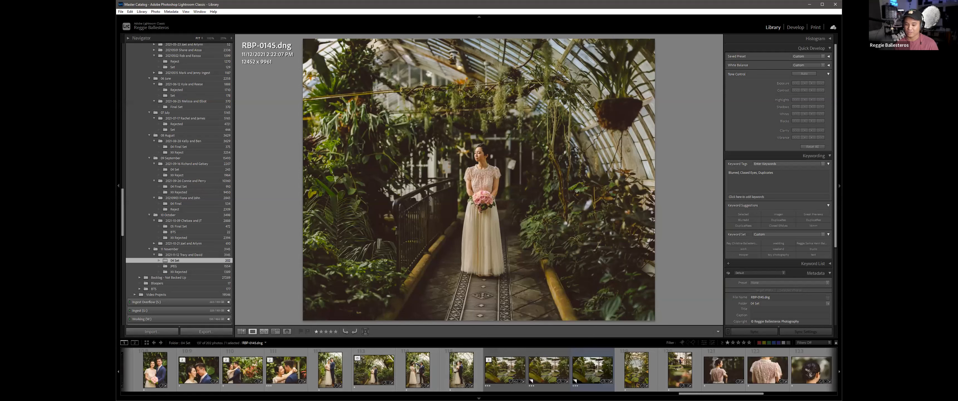
scroll(298, 355, right, 4)
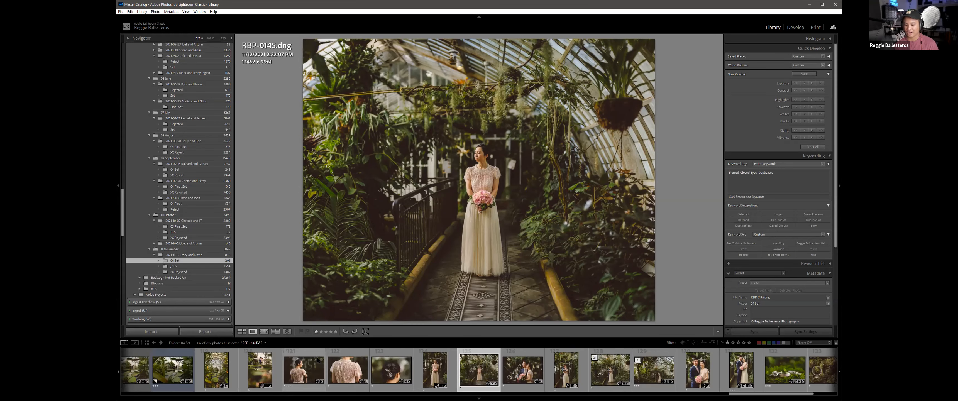
mouse_move(250, 377)
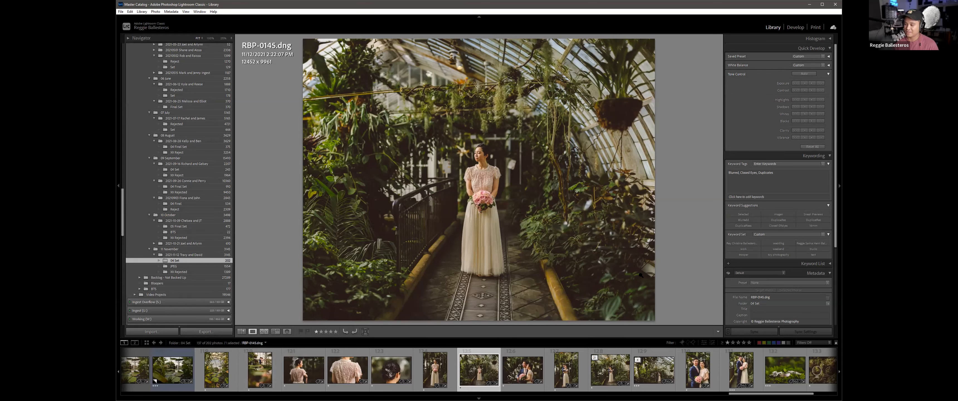
scroll(266, 369, up, 15)
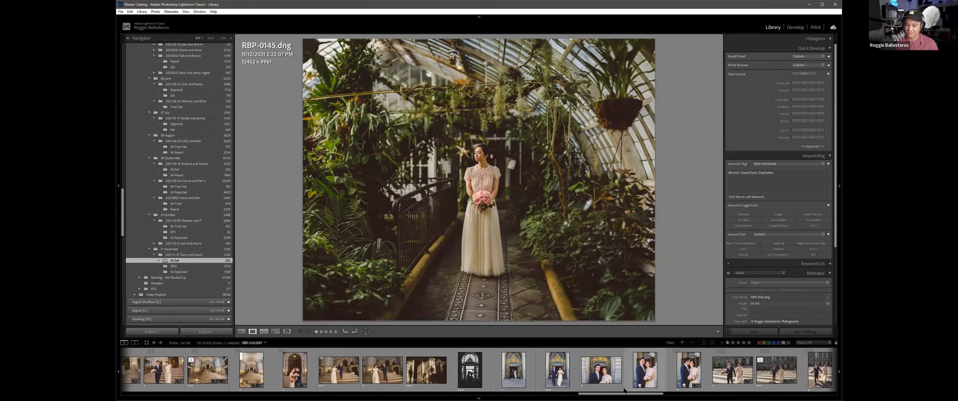
drag(642, 394, 188, 393)
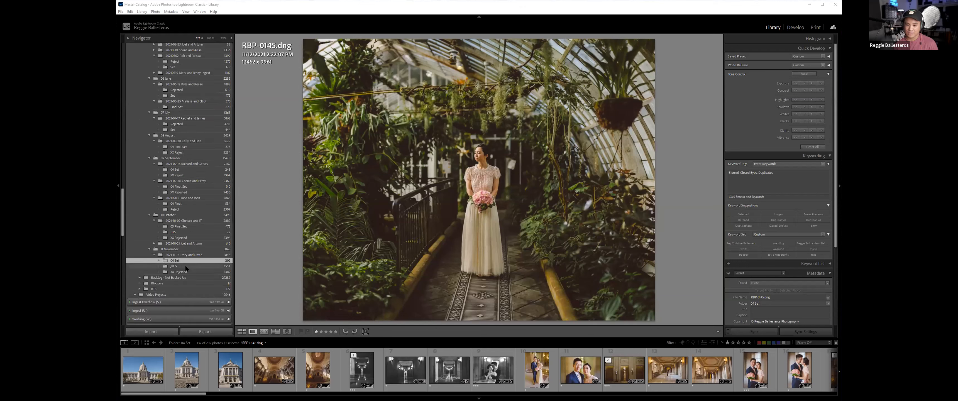
scroll(573, 376, down, 10)
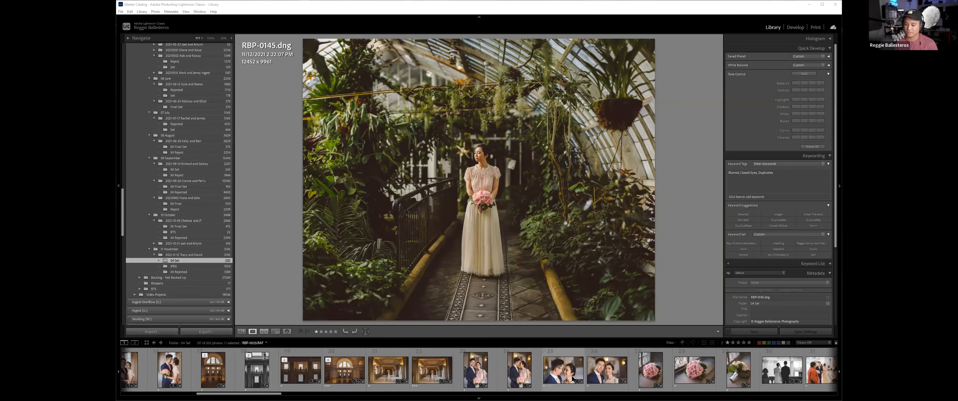
scroll(572, 375, up, 3)
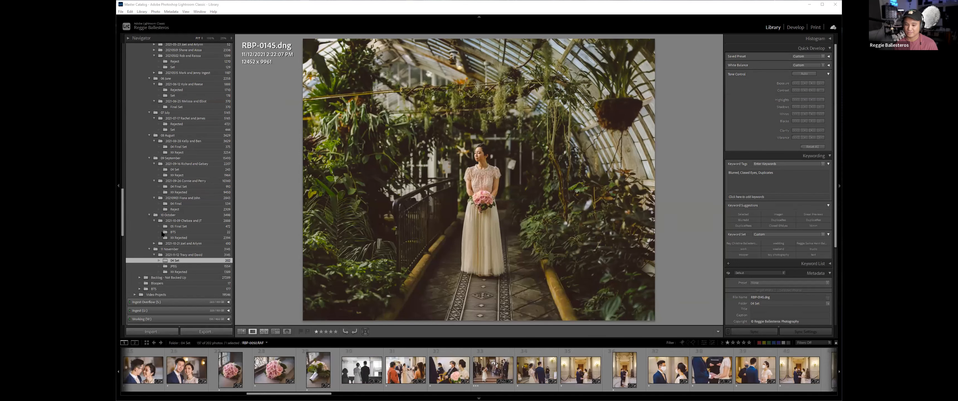
scroll(301, 375, down, 14)
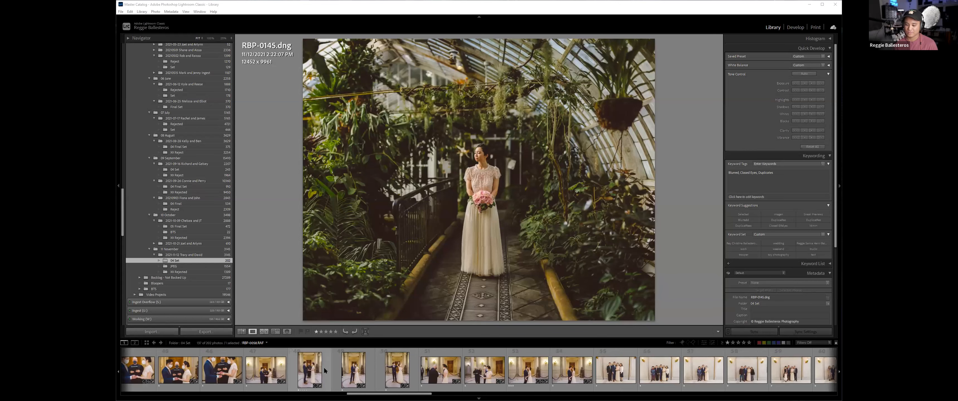
scroll(326, 370, down, 3)
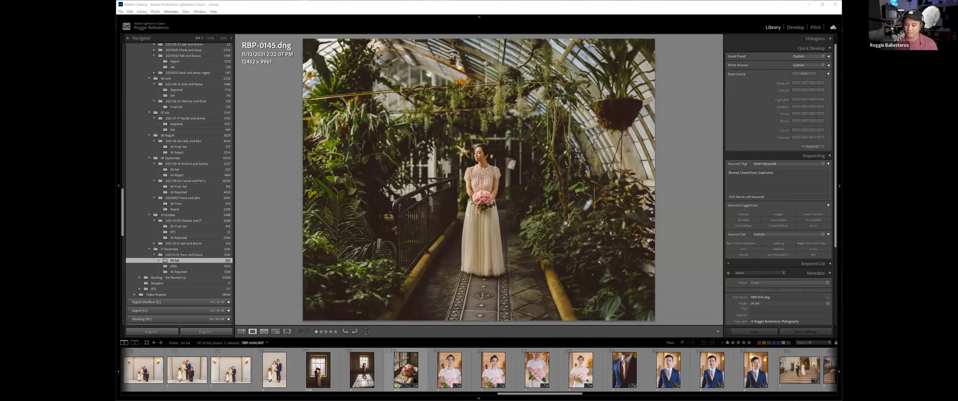
Step: View the couple's two window portraits and the windowsill bouquet photo one by one in Loupe view, and return to the grid
click(316, 372)
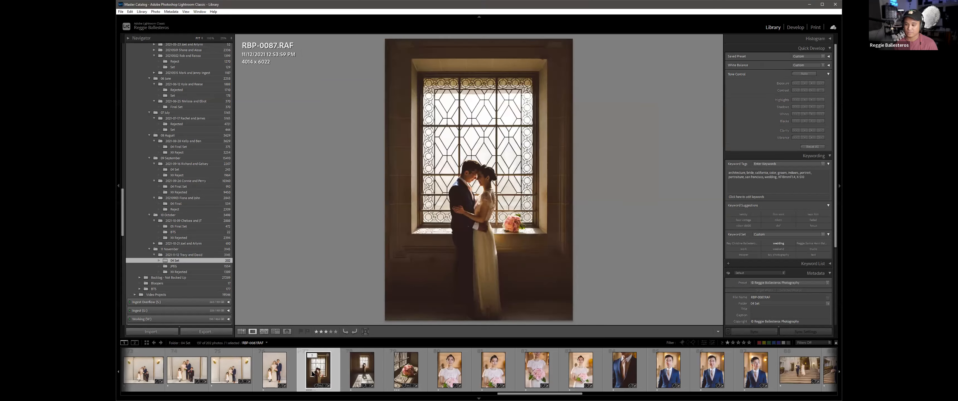
click(361, 374)
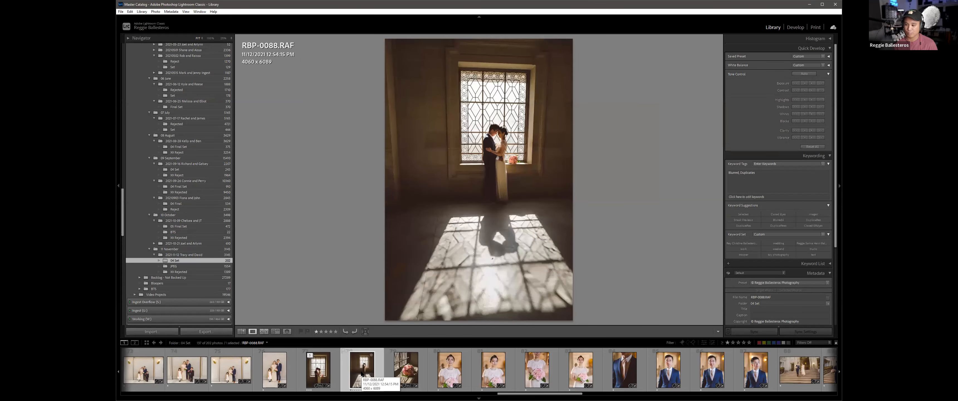
click(407, 371)
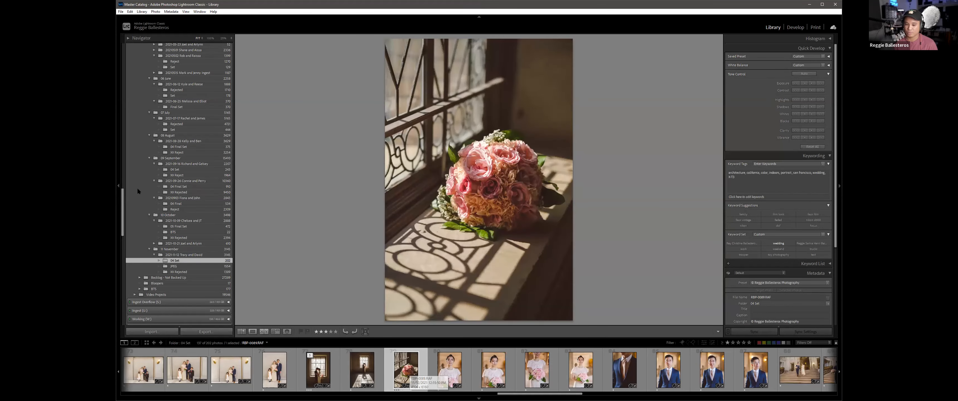
key(g)
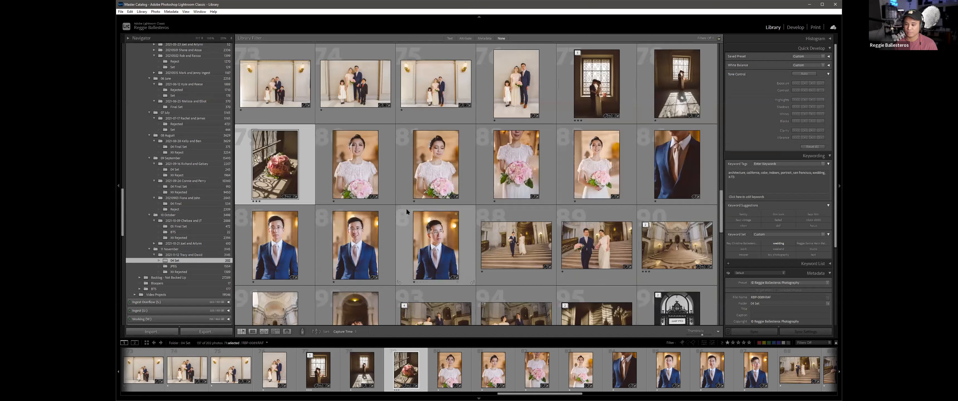
Step: Open the embracing couple's close-up, DSCF7542-159.RAF Copy 2, from the Editing Exercise collection in Develop with the camera info overlay shown
scroll(406, 208, down, 3)
scroll(192, 228, down, 10)
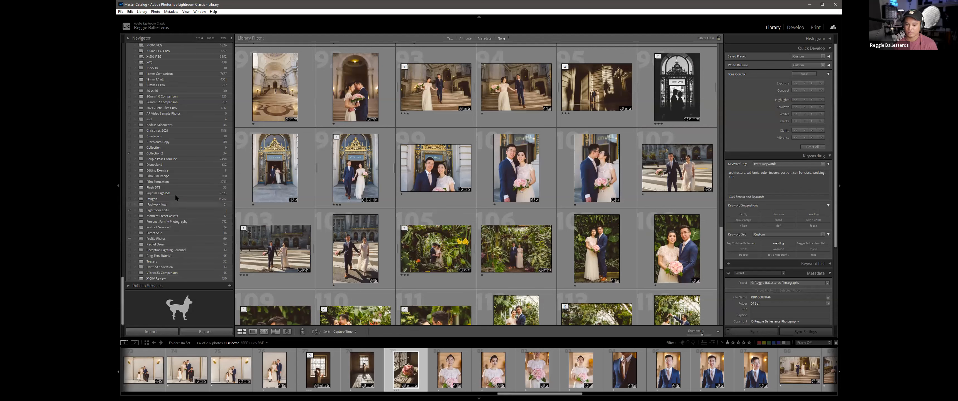
click(173, 171)
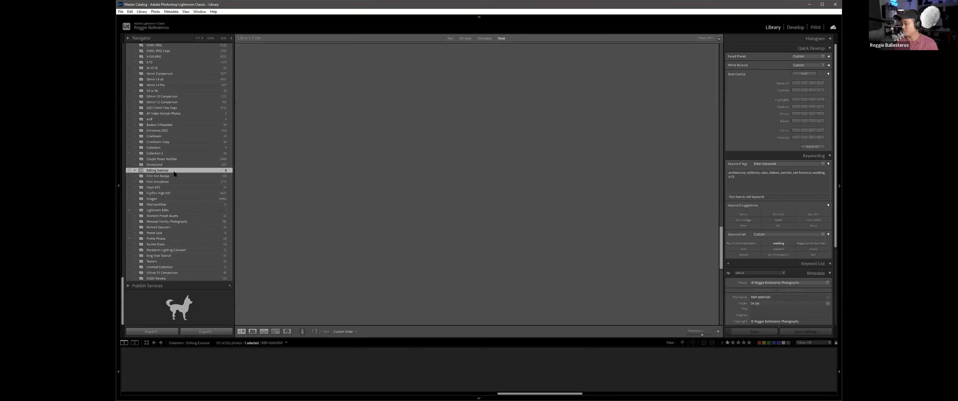
click(354, 164)
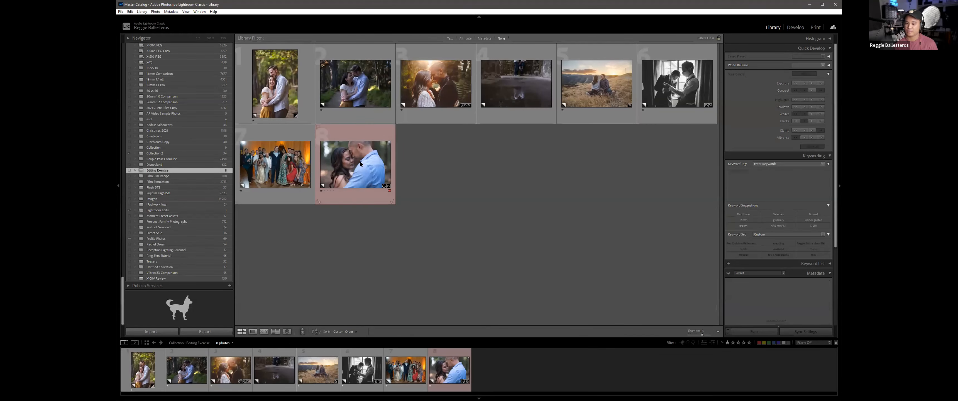
double_click(357, 163)
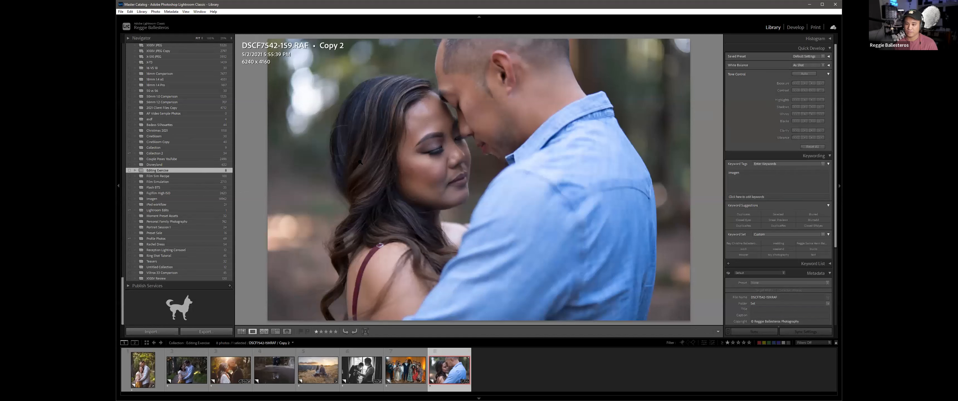
key(d)
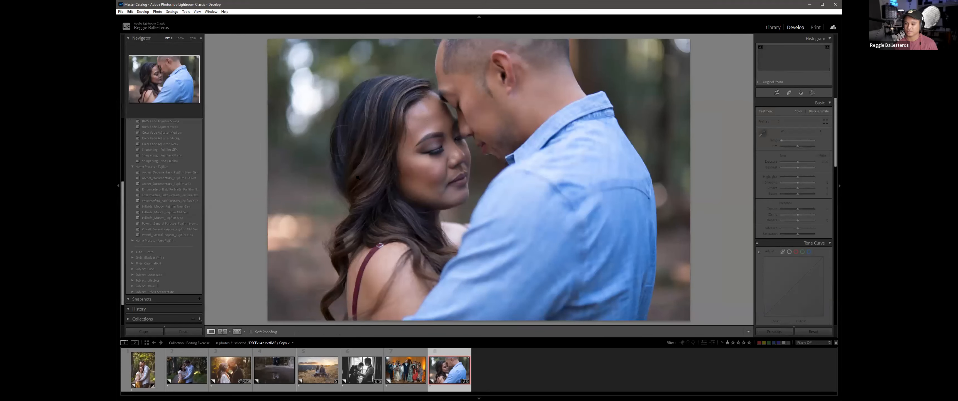
key(i)
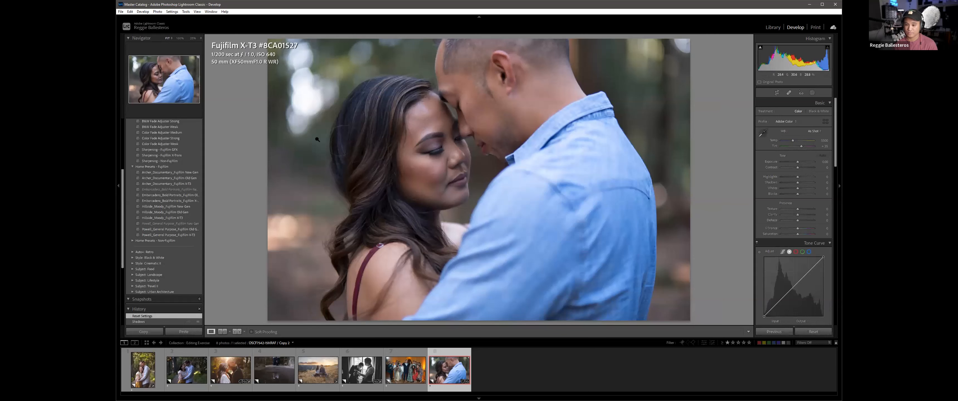
Step: Examine the blurred background and the woman's hair at 100% and at a higher magnification
click(311, 165)
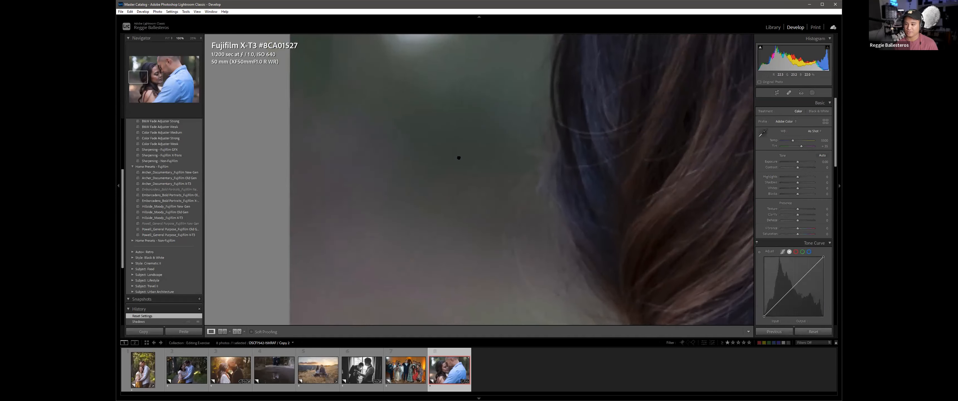
drag(377, 157, 416, 160)
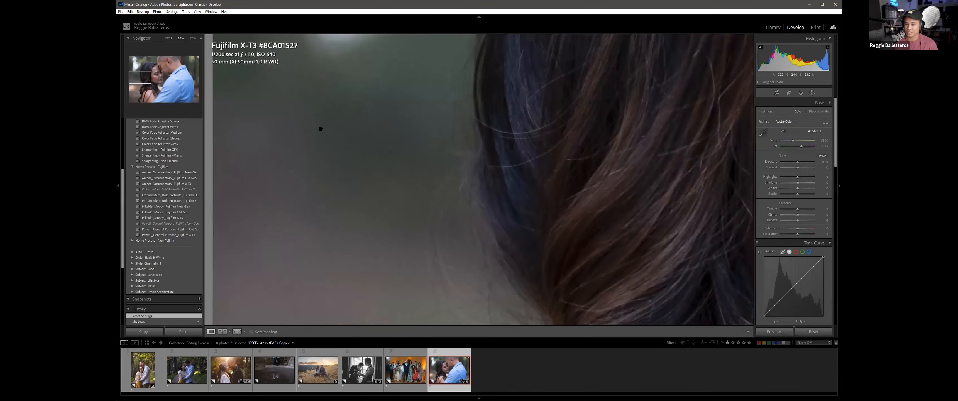
drag(340, 126, 337, 142)
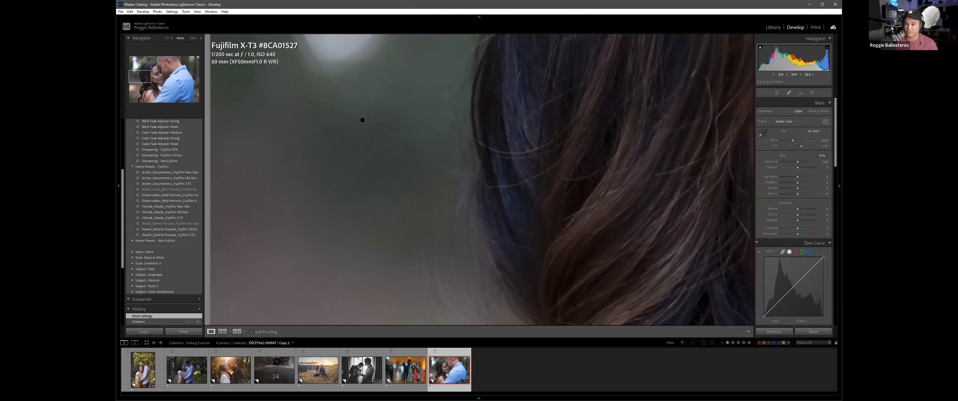
click(196, 37)
click(185, 105)
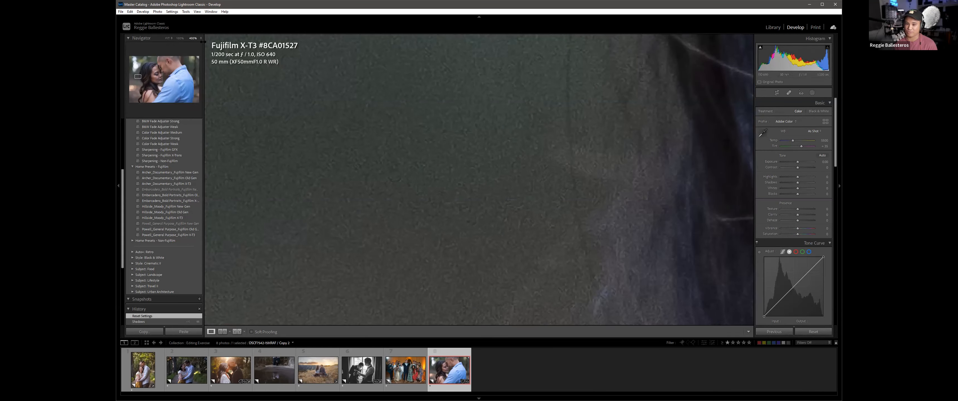
click(180, 38)
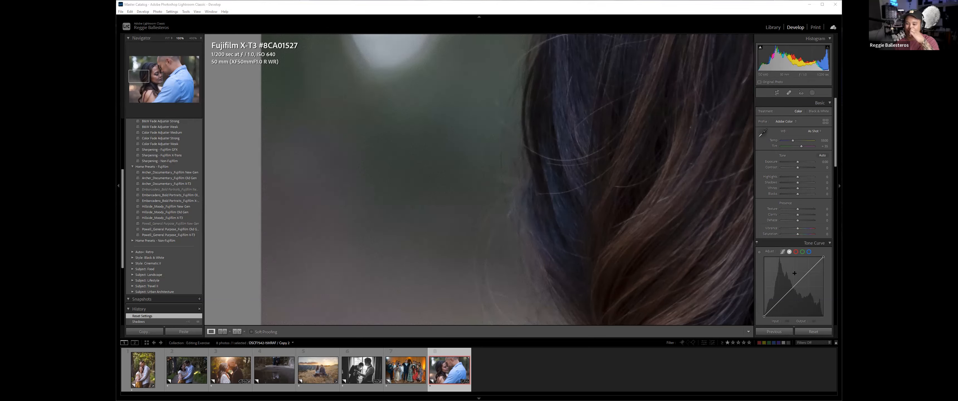
Step: Raise the sharpening Amount of the couple's close-up to 150
scroll(778, 239, down, 4)
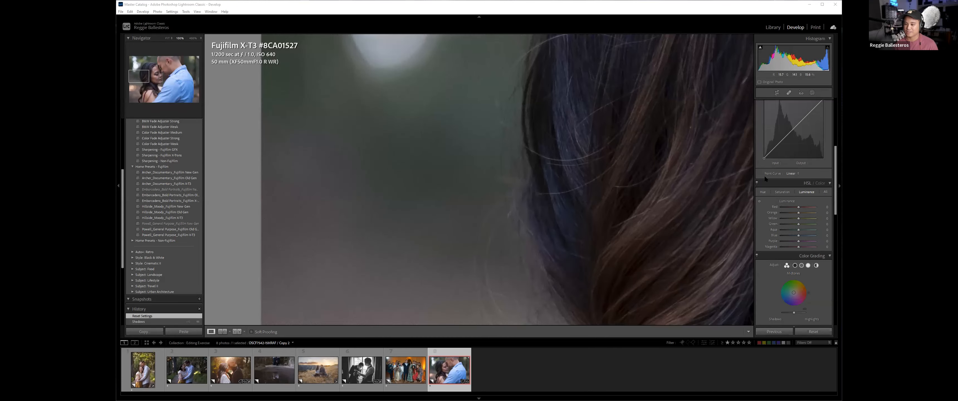
scroll(802, 231, down, 5)
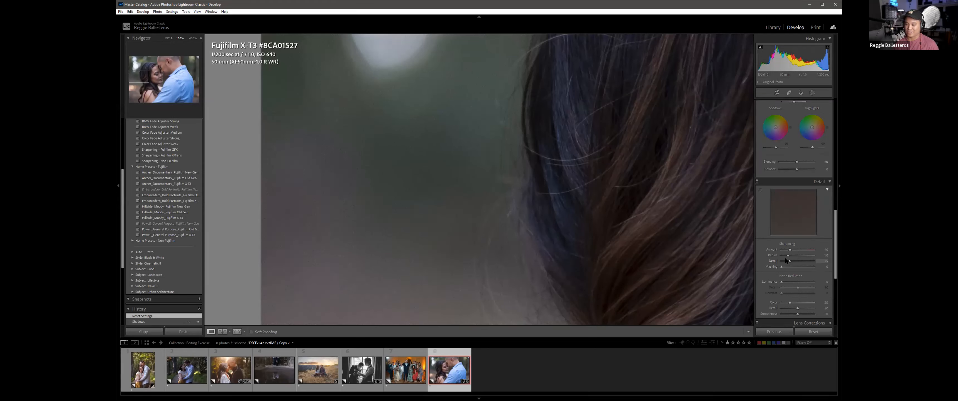
drag(788, 261, 743, 265)
drag(790, 250, 833, 248)
Step: Examine the sharpening pattern in the bright bokeh spot beside the woman's head at high magnification
click(339, 116)
click(309, 122)
click(296, 124)
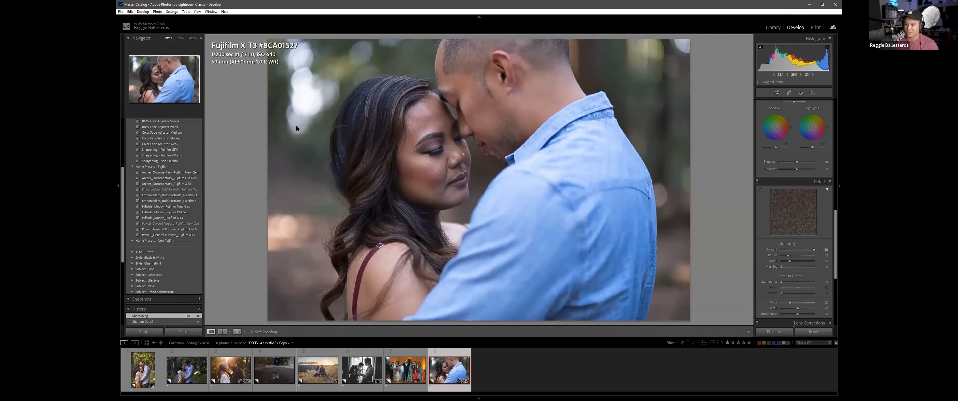
click(296, 124)
click(193, 38)
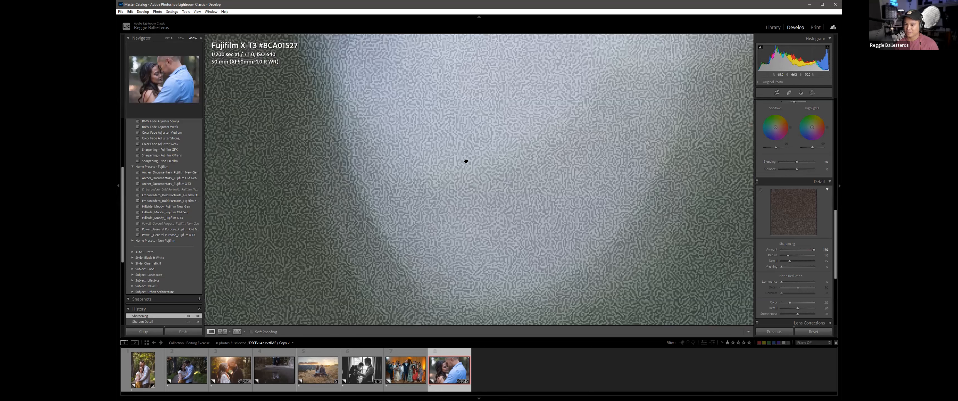
drag(290, 158, 348, 140)
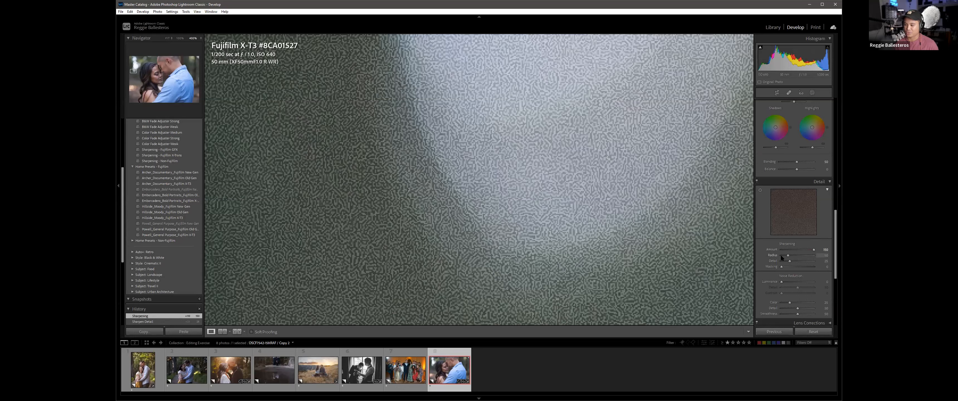
Step: Compare sharpening with Detail at 100 and a reduced Amount against Detail at 0 with Amount at 150
drag(803, 258, 786, 251)
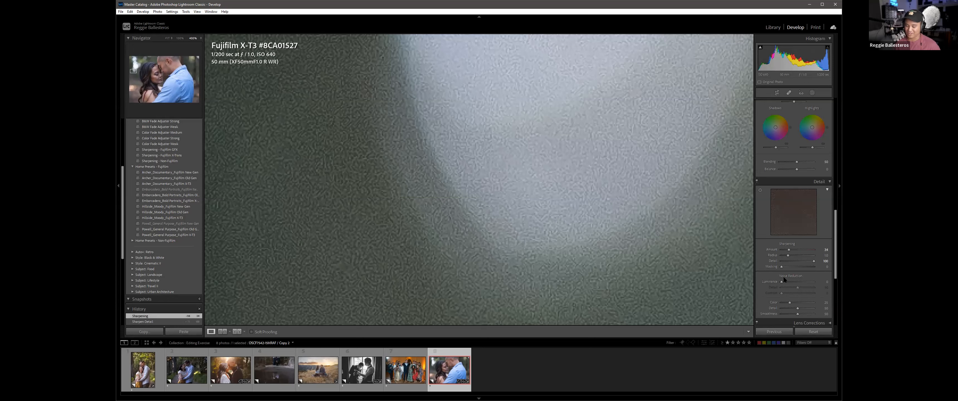
key(ctrl+z)
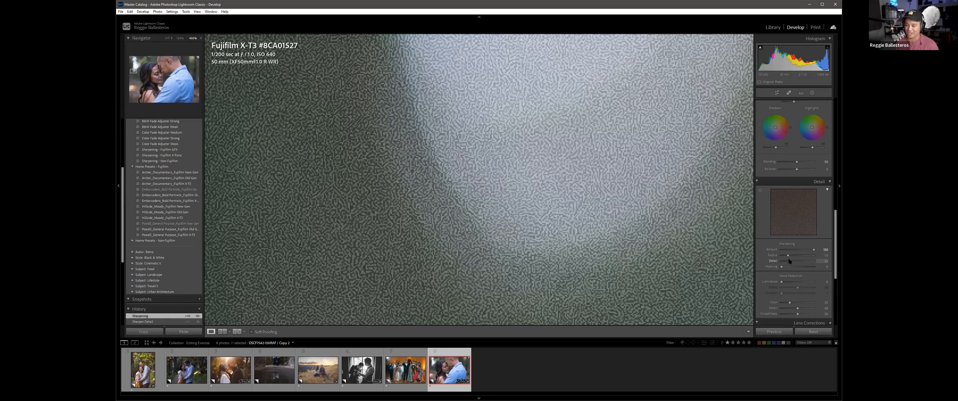
drag(788, 258, 809, 250)
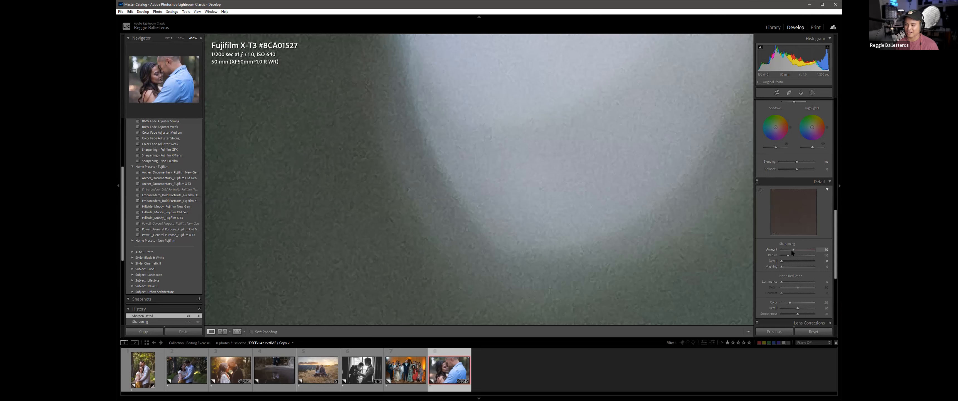
drag(792, 252, 821, 249)
Step: Try Detail at 100 with the sharpening Amount reduced to 57 and to 29, undoing the Amount reductions
mouse_move(790, 262)
mouse_down()
mouse_move(818, 261)
mouse_move(793, 252)
mouse_up()
key(ctrl+z)
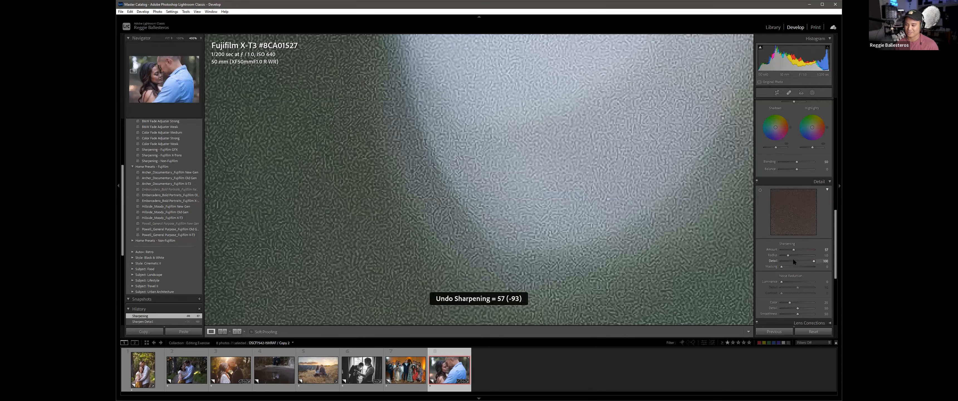
key(ctrl+z)
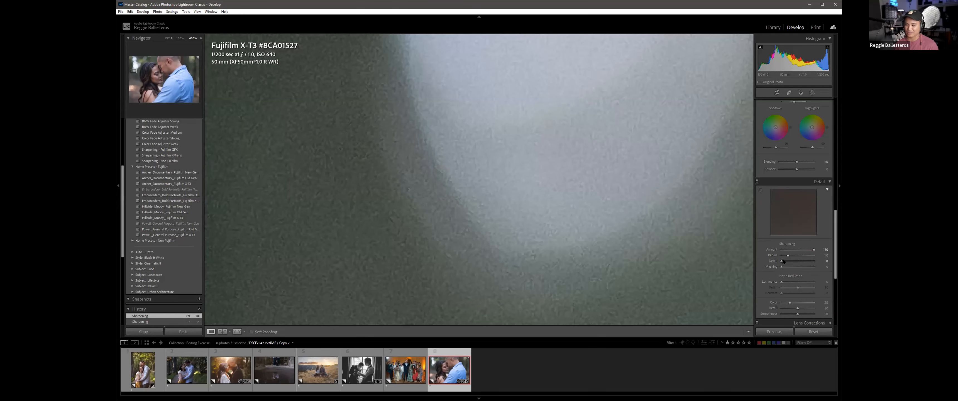
drag(827, 263, 785, 252)
key(ctrl+z)
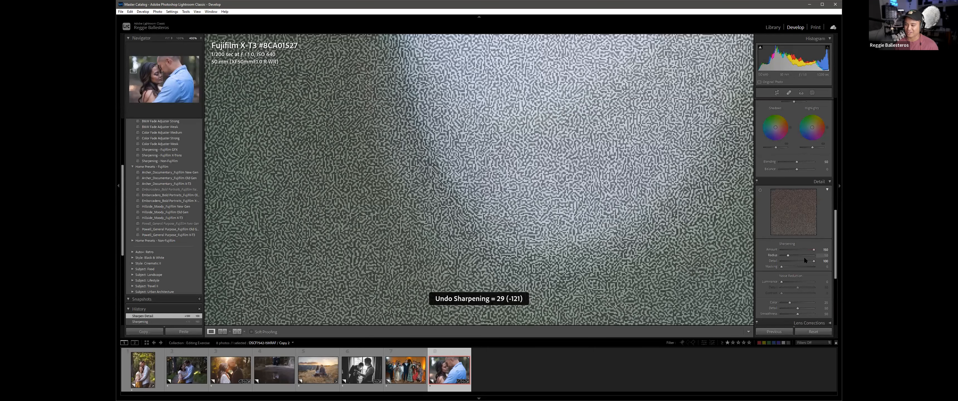
Step: Set the sharpening Detail to 0 and the Amount to 75
double_click(803, 261)
drag(787, 262, 780, 261)
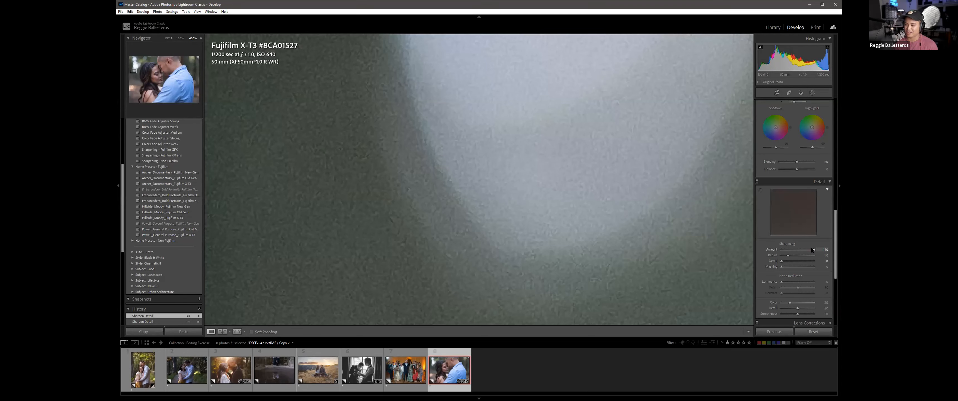
drag(797, 252, 796, 253)
Step: Raise the sharpening Masking past its midpoint while previewing the mask at 100% on the hair and blurred background
click(562, 219)
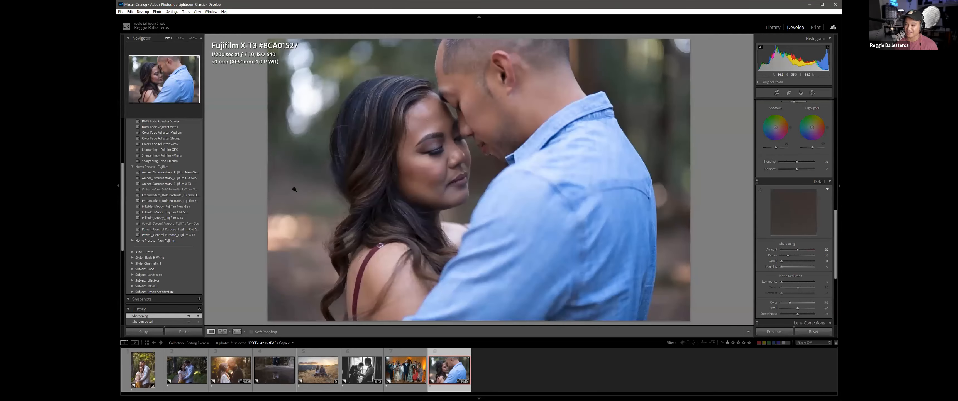
click(314, 176)
click(179, 38)
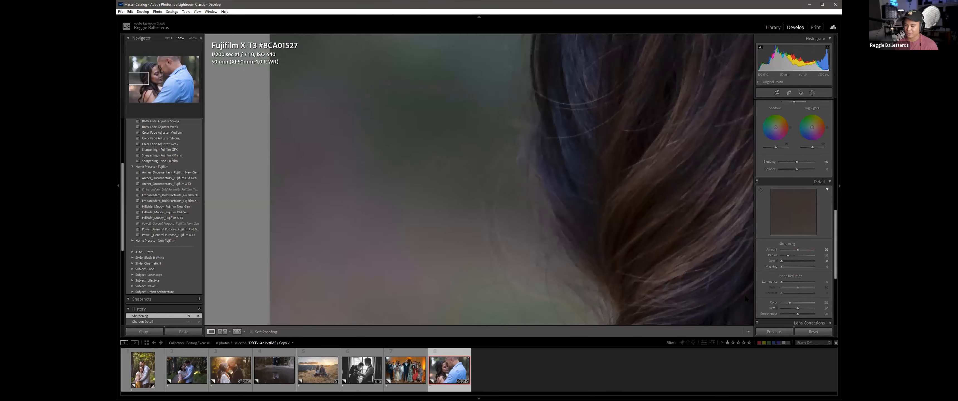
alt+click(781, 267)
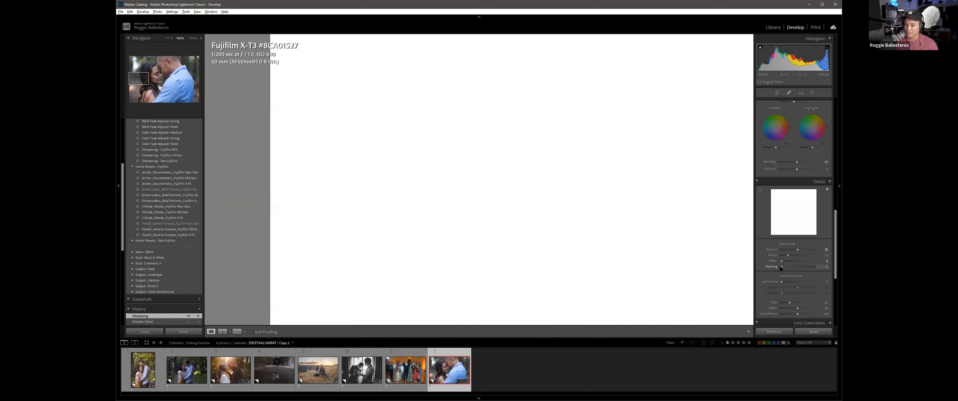
drag(781, 267, 784, 266)
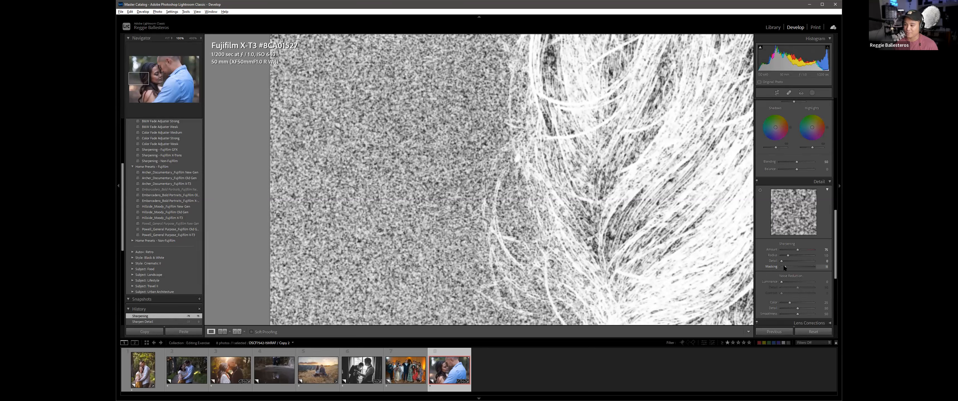
drag(784, 267, 798, 264)
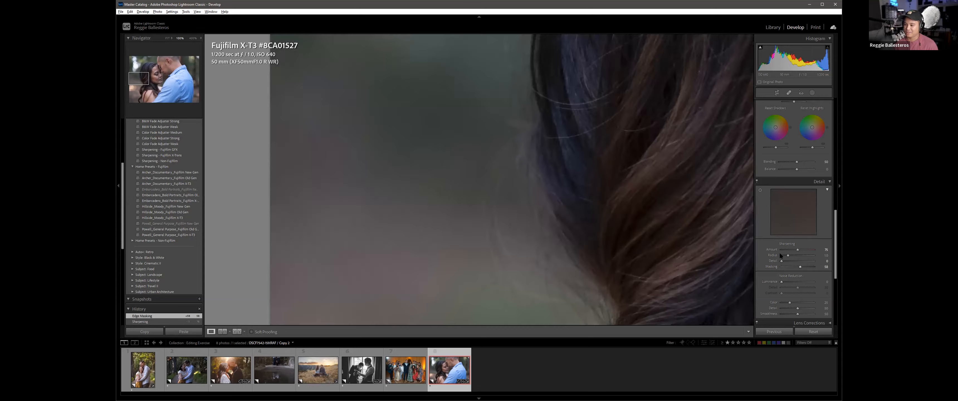
Step: Lower the sharpening Masking slightly while previewing the edge mask over the woman's face
click(402, 153)
click(402, 153)
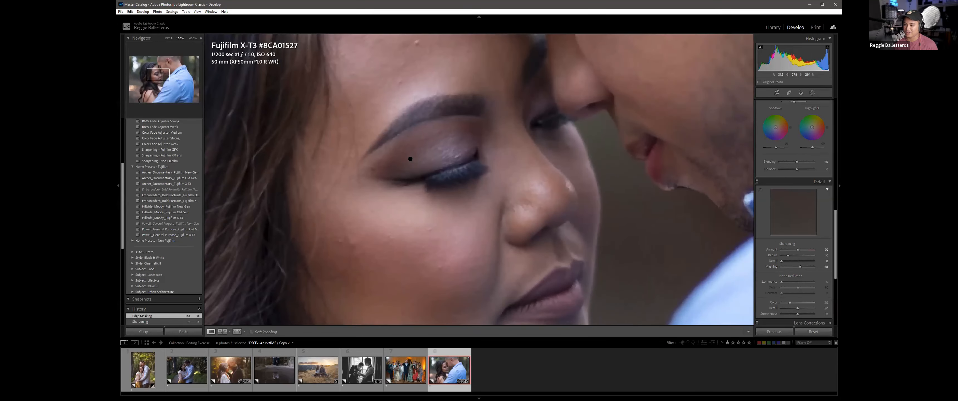
drag(800, 266, 798, 267)
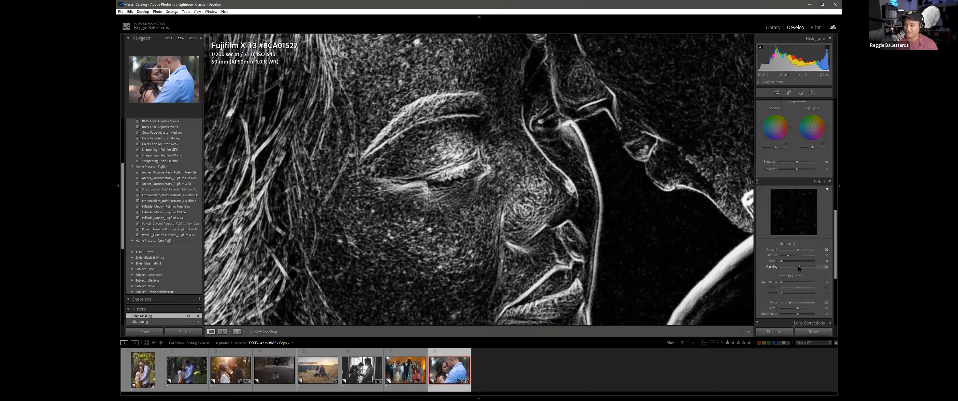
drag(797, 267, 797, 267)
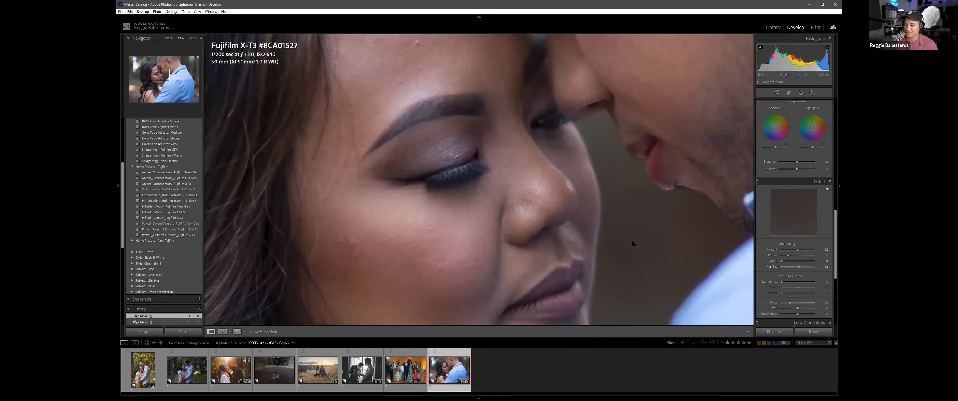
Step: Raise the sharpening Detail almost to its maximum and inspect the woman's hair and cheek
drag(475, 197, 695, 194)
drag(332, 209, 597, 180)
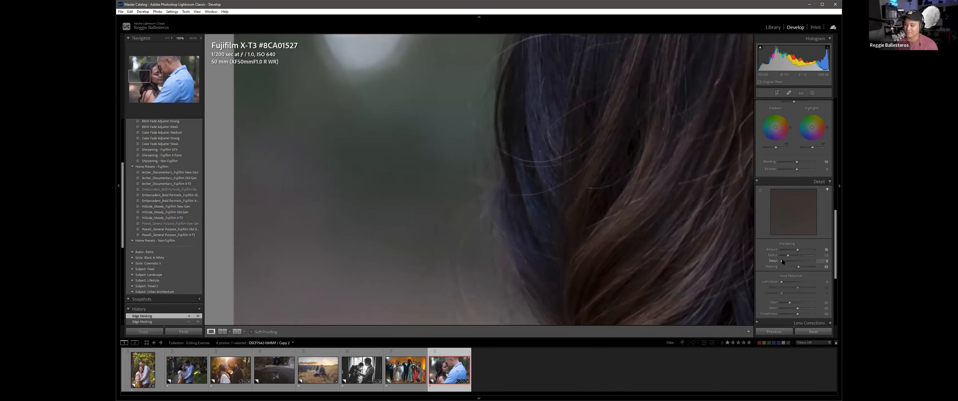
drag(799, 257, 813, 258)
drag(733, 226, 482, 175)
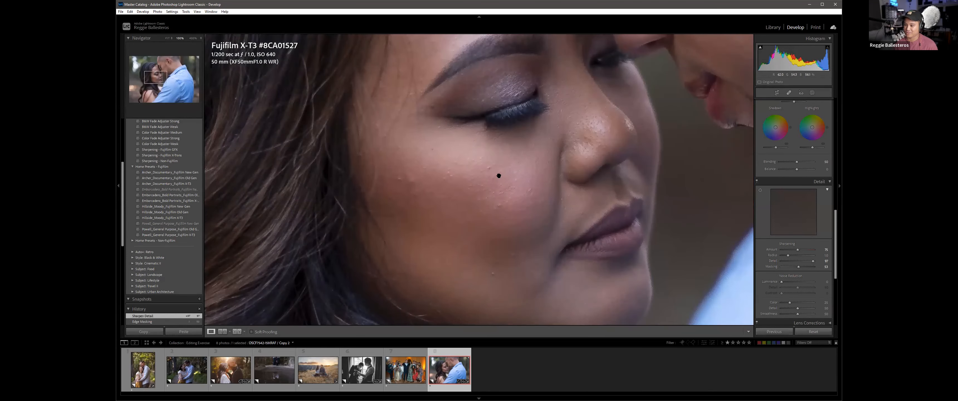
Step: Readjust the sharpening of the close-up with a slightly higher Amount, Masking at 0 and a reduced Detail
drag(801, 251, 800, 251)
double_click(797, 266)
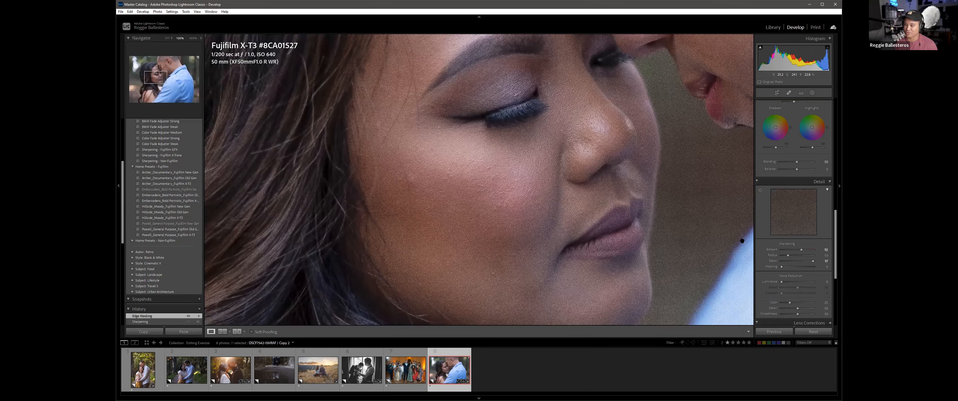
drag(813, 261, 781, 261)
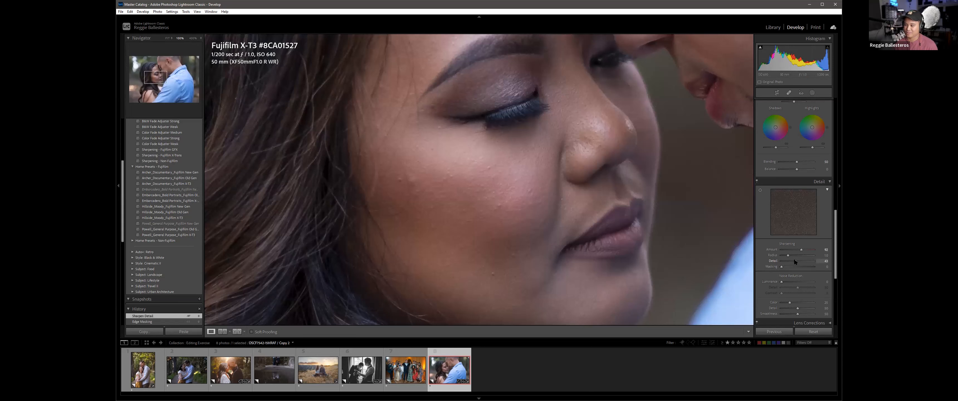
Step: Set the woman's close-up sharpening to Amount 90, Detail 0 and Masking 60, and return to the full photo
drag(789, 262, 788, 259)
mouse_move(787, 261)
mouse_down()
mouse_move(759, 264)
mouse_move(800, 266)
mouse_up()
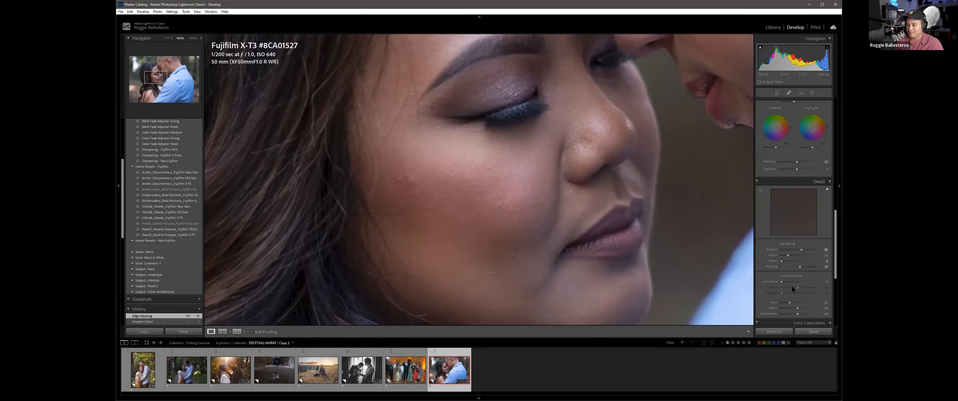
click(825, 249)
text(90)
key(Return)
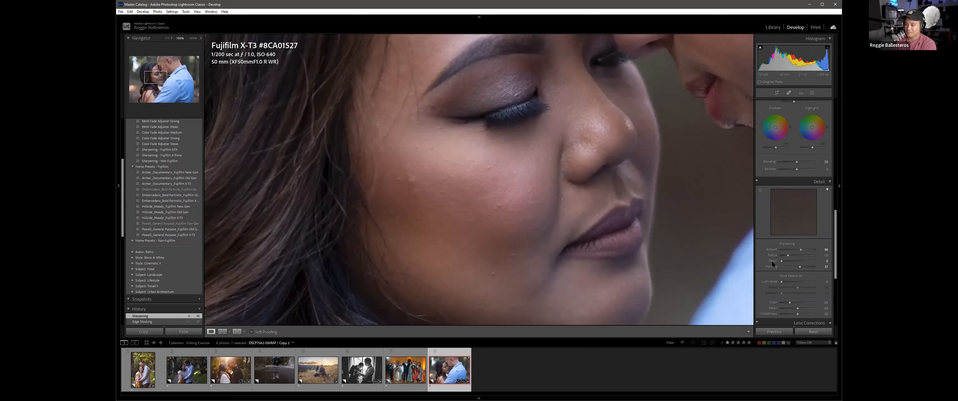
click(825, 266)
text(60)
key(Return)
click(492, 128)
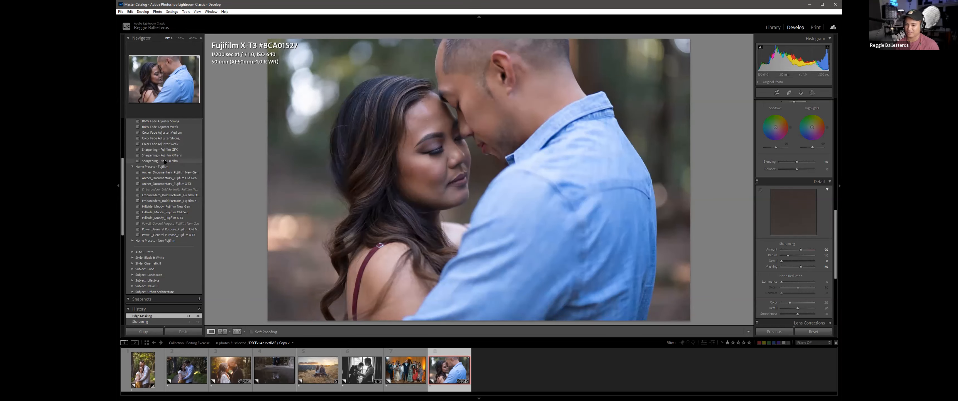
Step: Compare the Fujifilm X-Trans, Fujifilm GFX and Non-Fujifilm sharpening presets on the couple's portrait
click(158, 155)
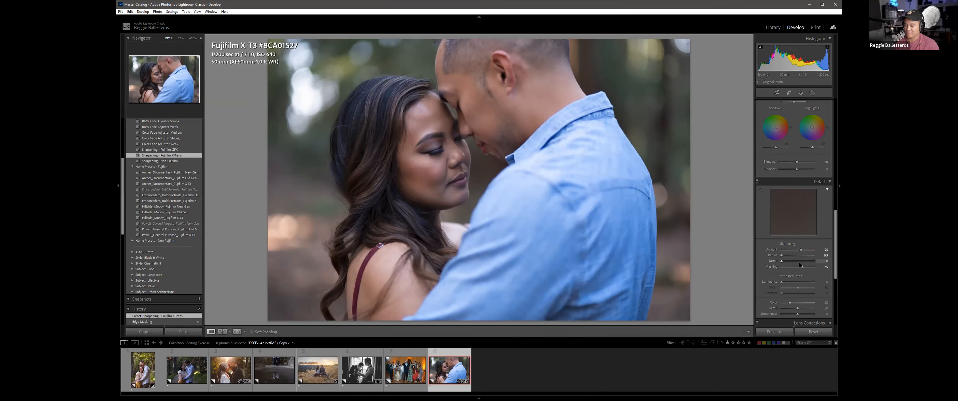
click(156, 150)
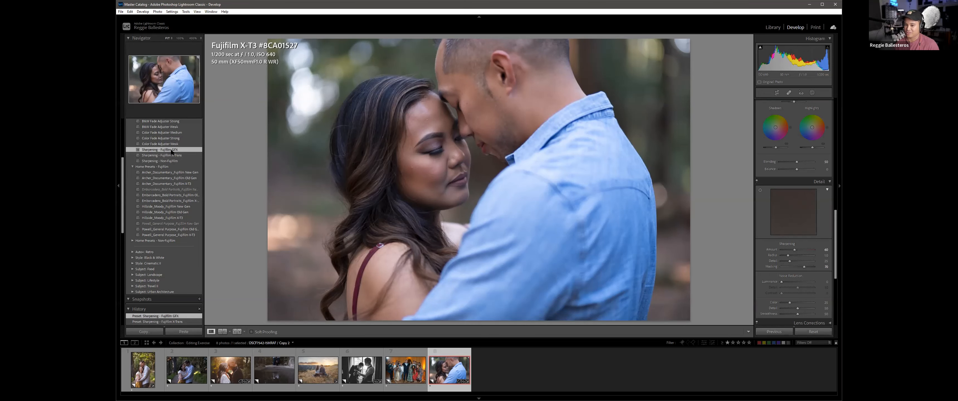
click(172, 161)
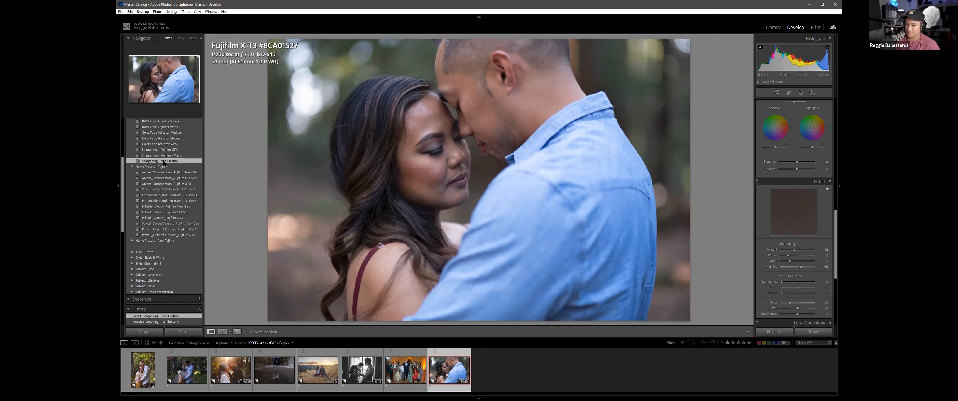
click(166, 150)
Step: Apply the Fujifilm X-Trans sharpening preset to the portrait and lower its Masking slightly while previewing the edge mask
click(164, 154)
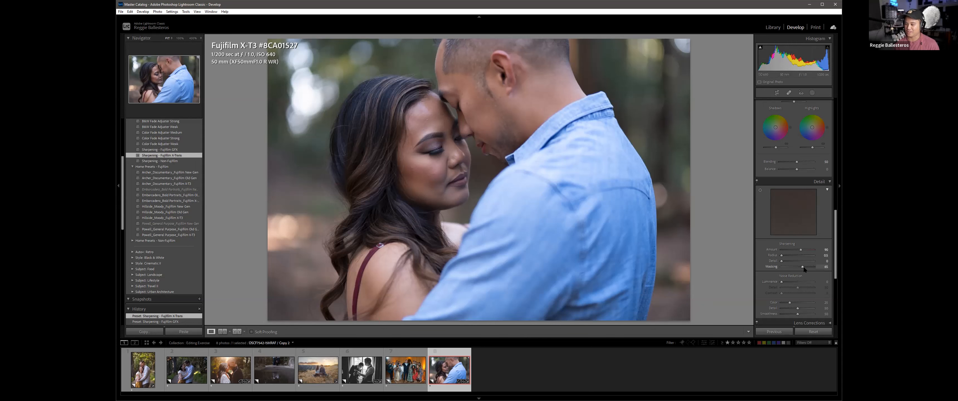
drag(802, 268, 796, 270)
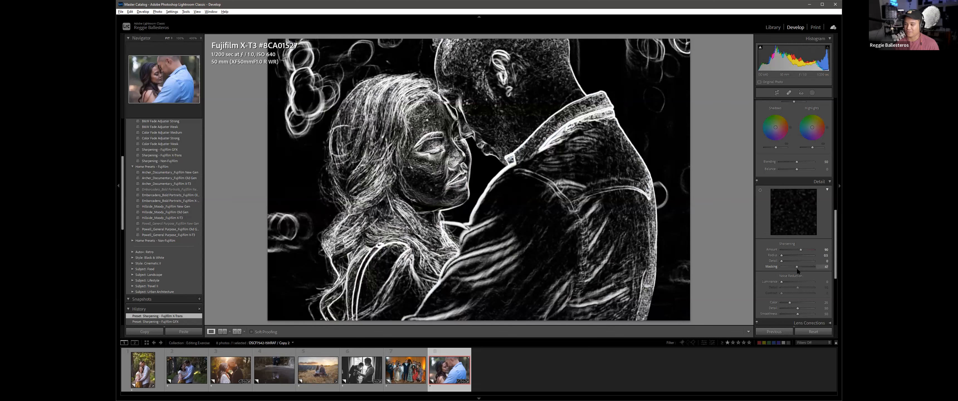
drag(798, 269, 800, 269)
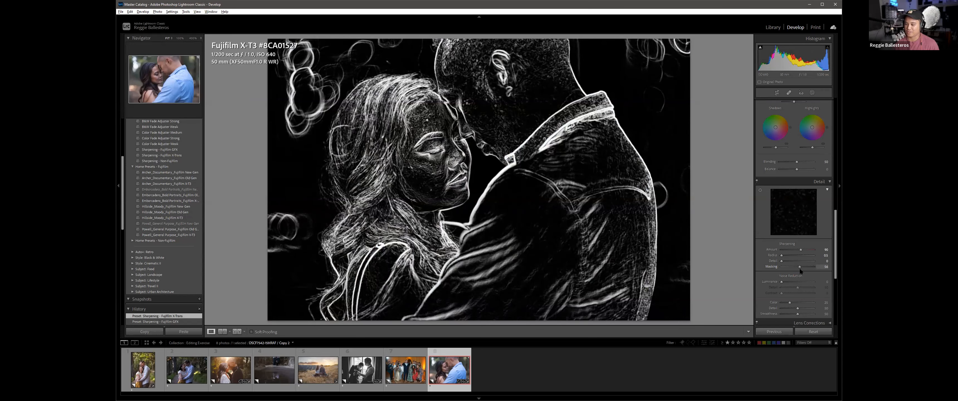
Step: Raise the sharpening Masking of the sunset hillside photo to roughly 80, checking the edge mask and the couple's faces at 100%
click(363, 371)
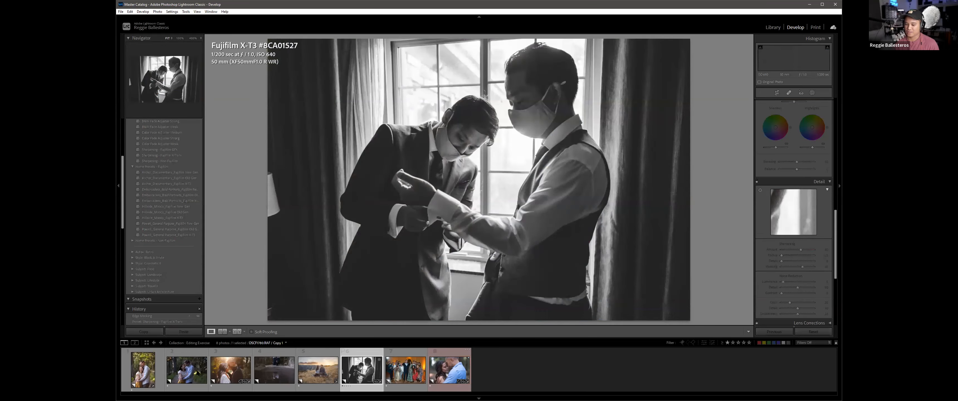
click(327, 371)
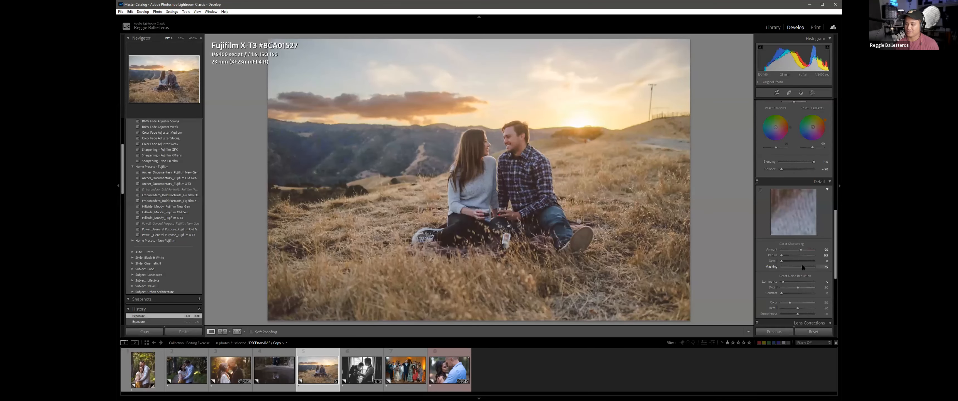
drag(802, 267, 805, 268)
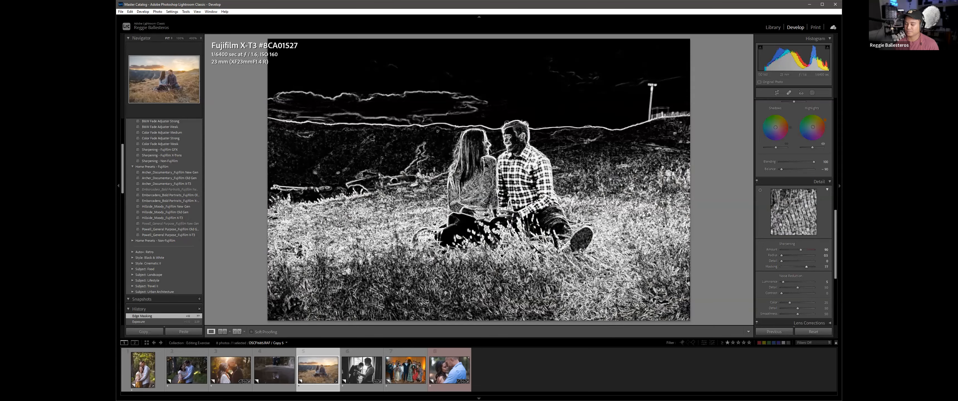
click(488, 150)
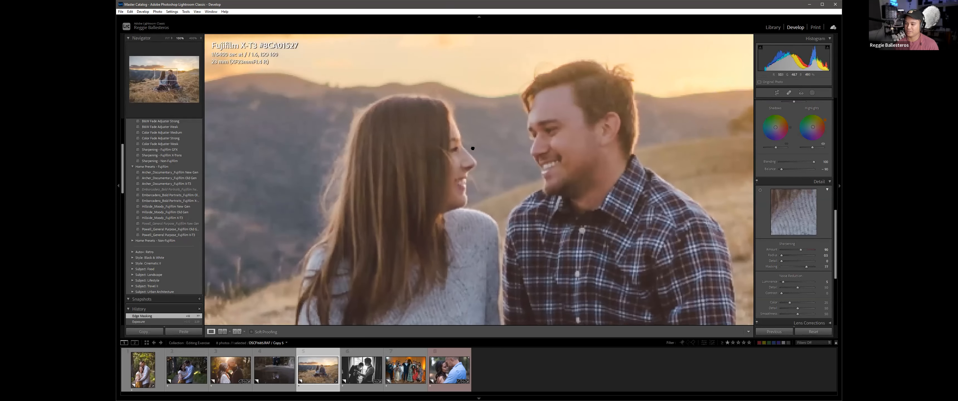
key(alt)
drag(806, 267, 806, 268)
click(593, 216)
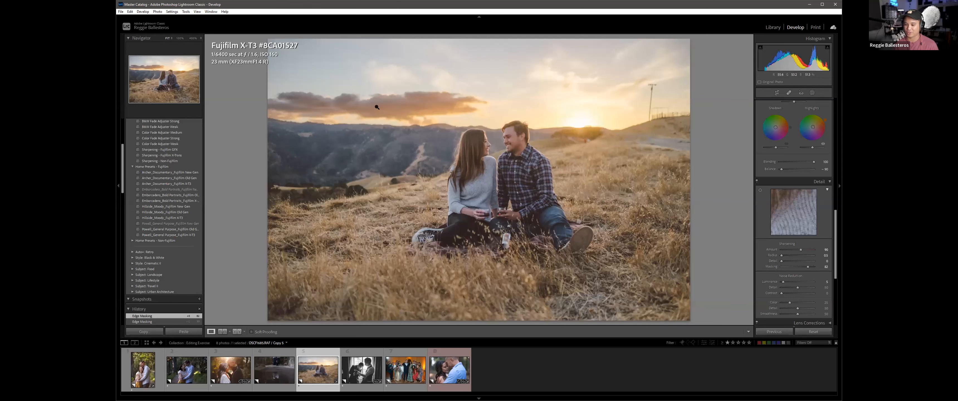
Step: Return to the Library grid and open the Final Set folder of the wedding filed under 06 June
click(449, 370)
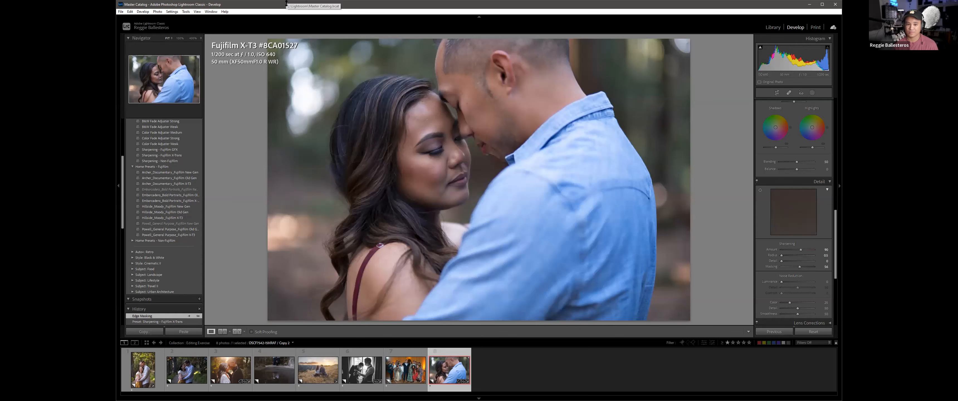
drag(286, 3, 286, 37)
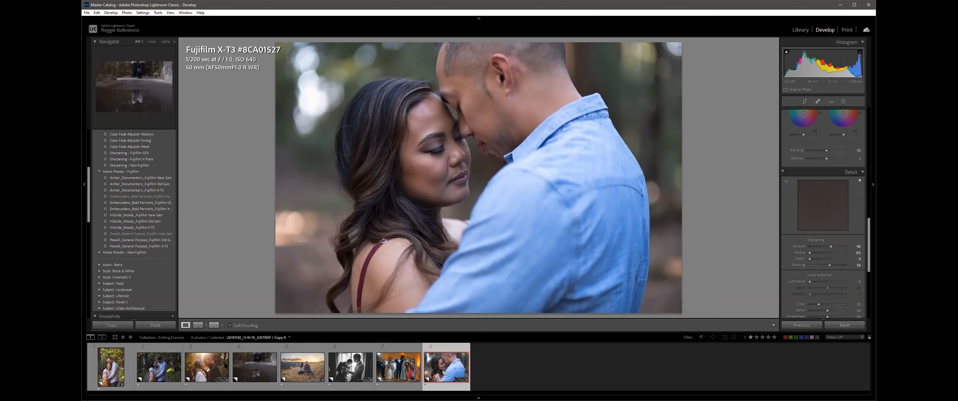
click(210, 370)
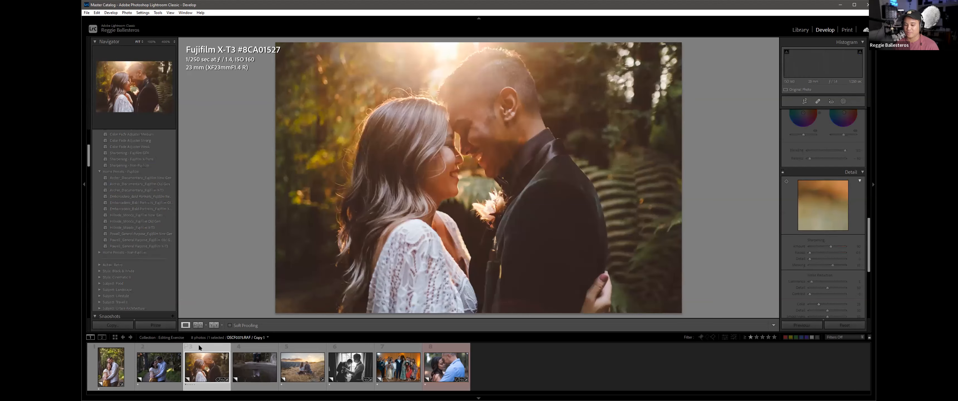
key(g)
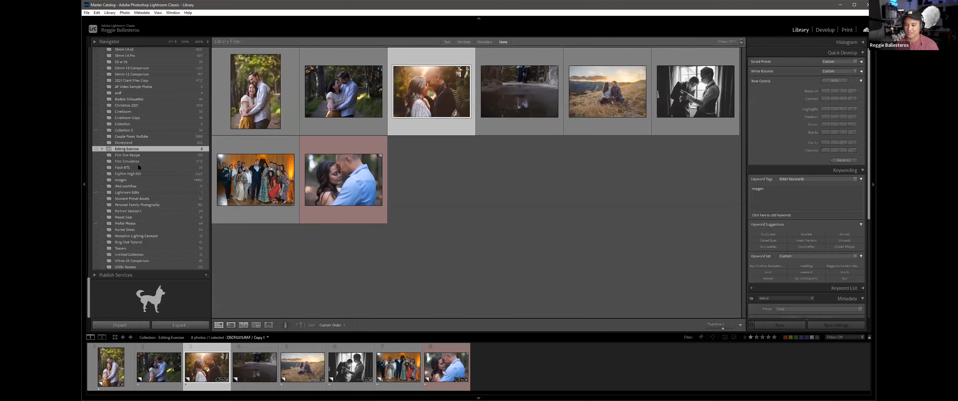
scroll(158, 156, up, 10)
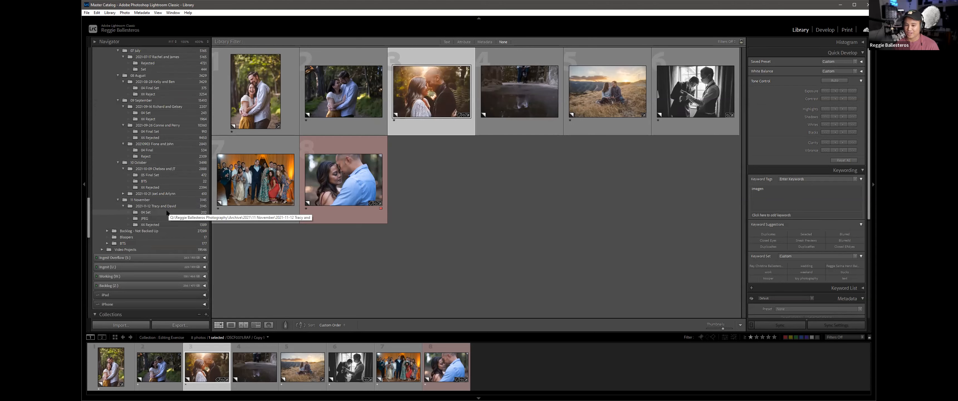
scroll(163, 212, up, 3)
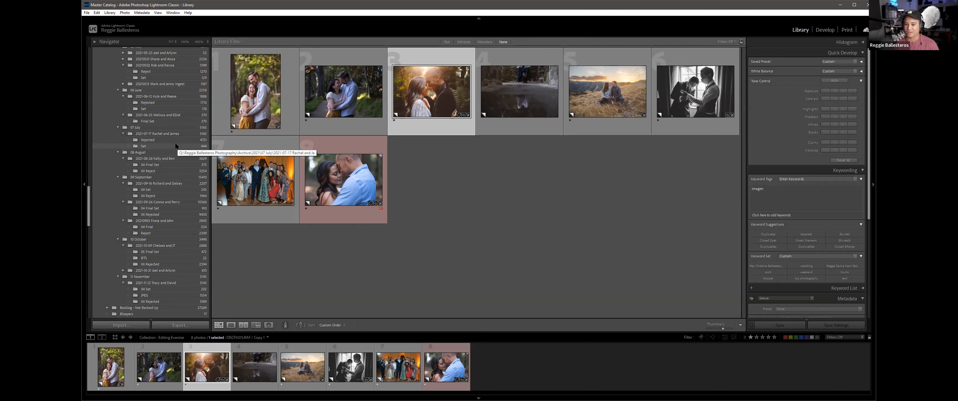
scroll(176, 145, up, 4)
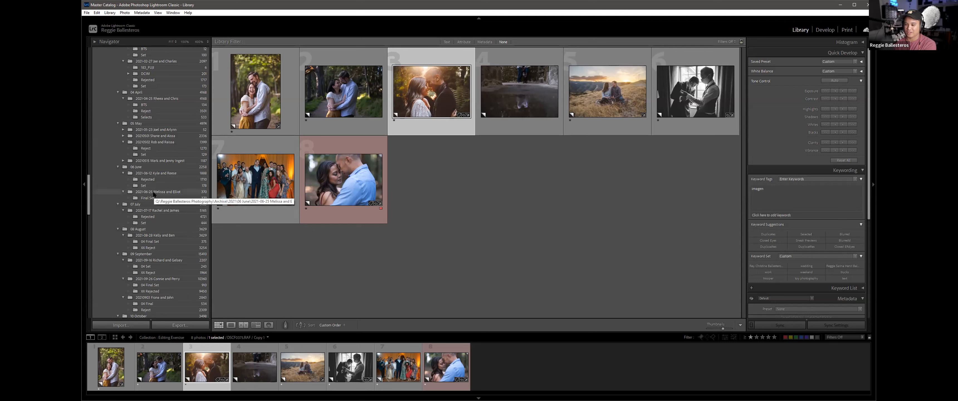
click(167, 197)
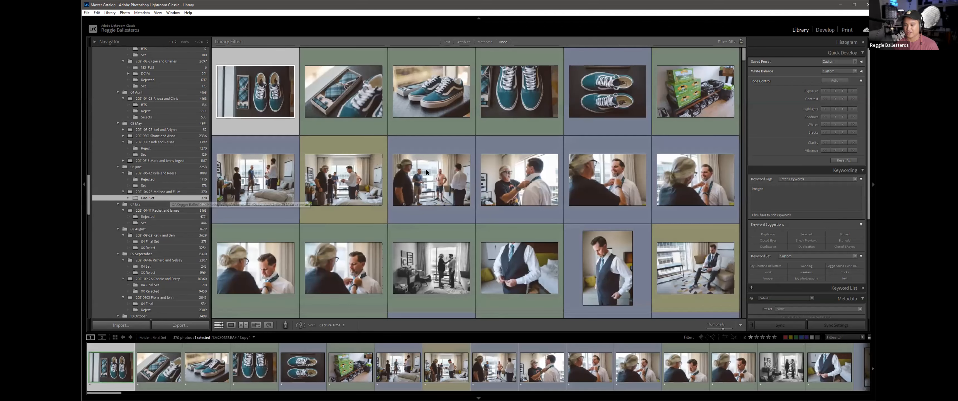
Step: Browse the wedding's final set and select photo 27, the front-facing portrait of the bearded man in the navy suit
scroll(343, 168, down, 2)
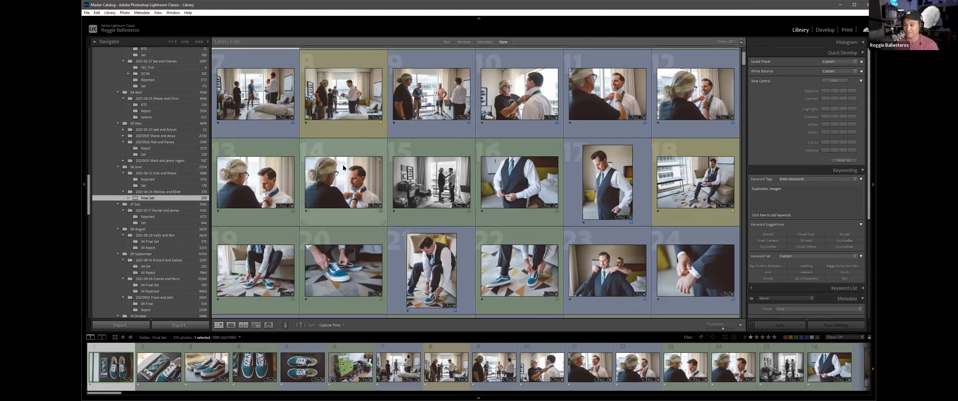
scroll(343, 168, down, 10)
scroll(343, 165, down, 2)
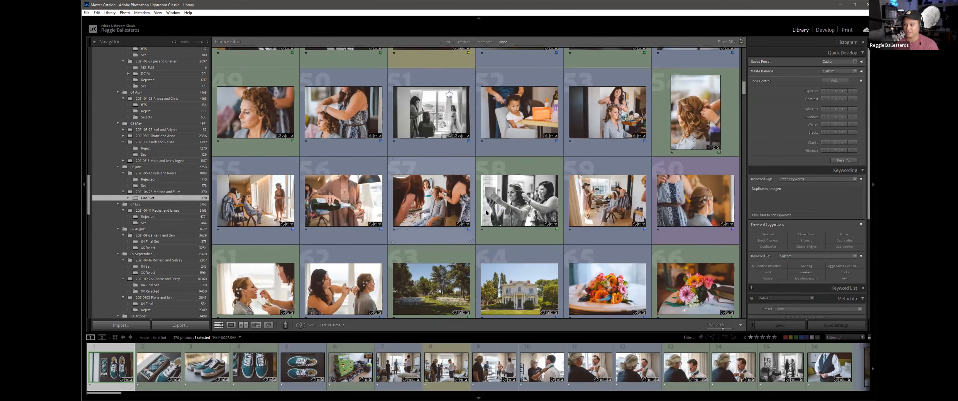
scroll(442, 209, up, 8)
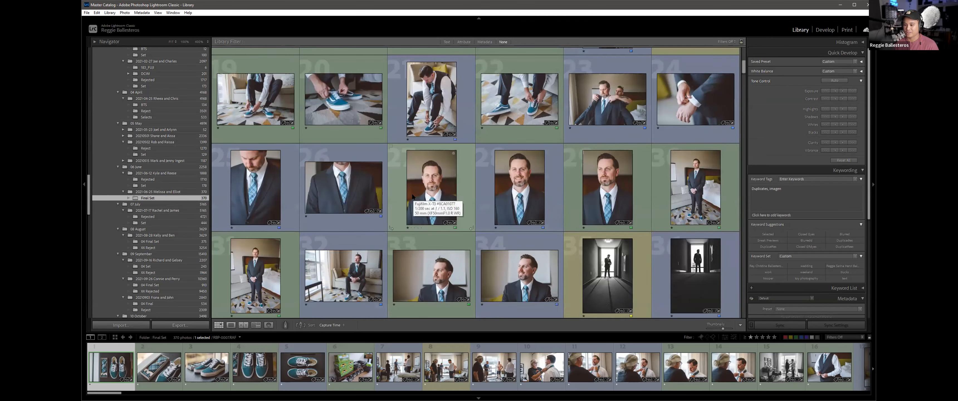
click(412, 194)
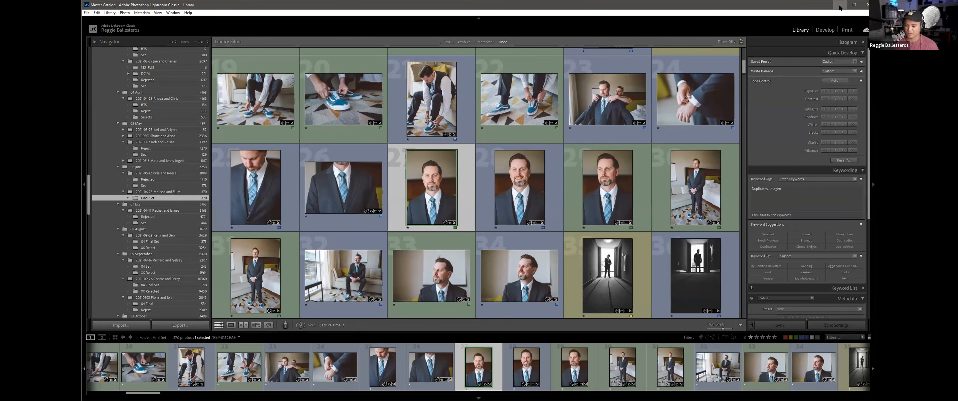
key(x)
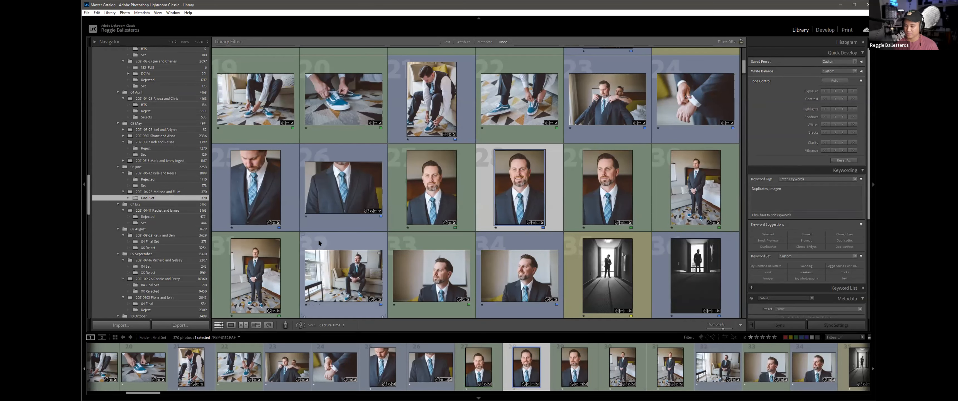
key(ctrl+z)
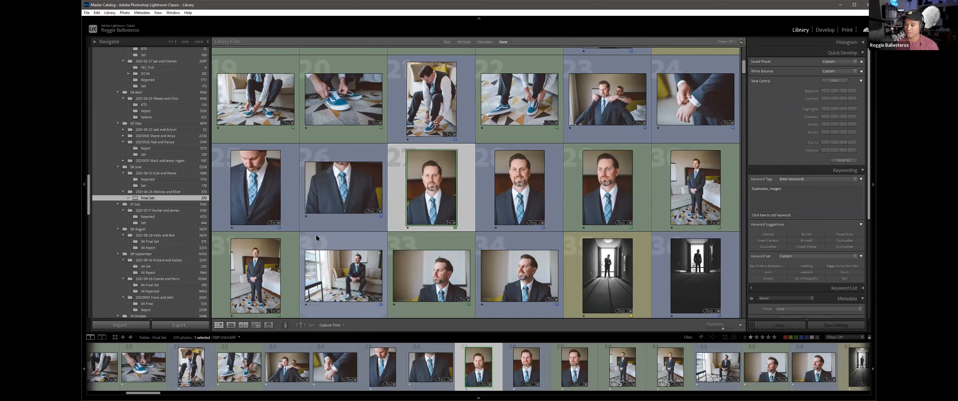
Step: Set the suited man's portrait as the Develop reference photo, compare it with hairstyling photo 53, and view that photo alone
key(d)
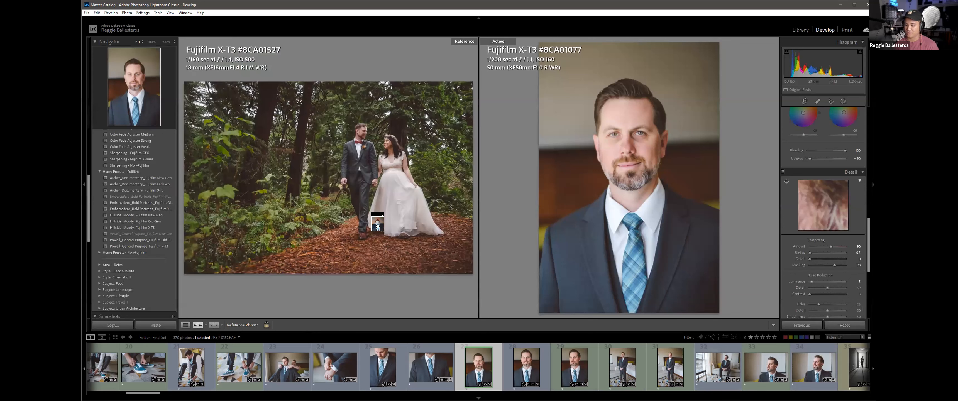
scroll(511, 381, down, 10)
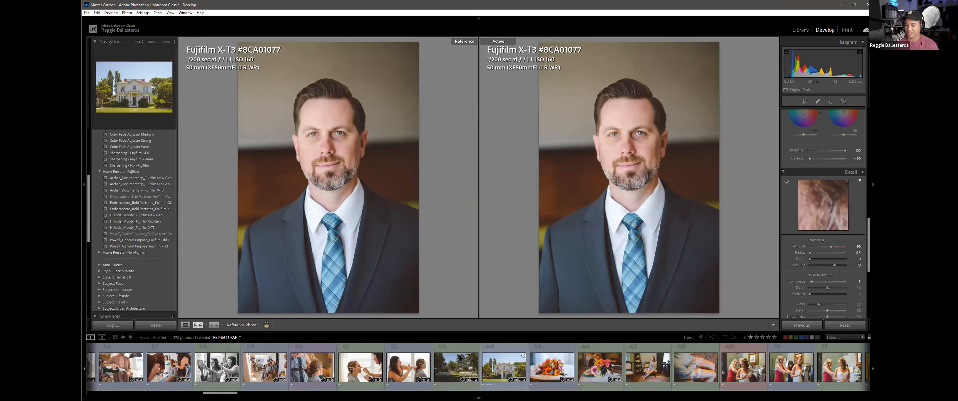
click(215, 386)
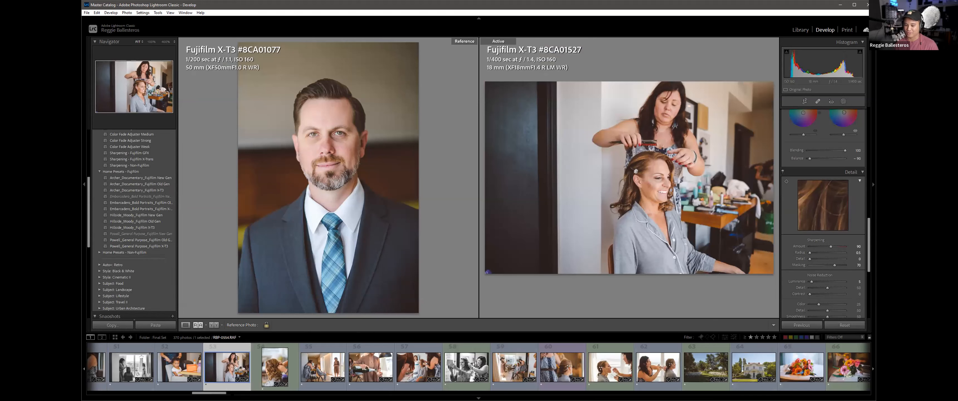
key(d)
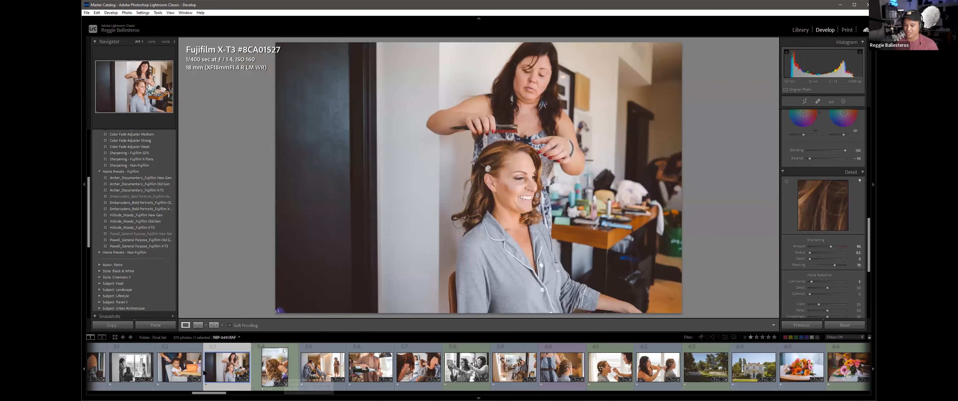
Step: Return to the Library grid, browse the groom's getting-ready photos, and select photo 10 of the tie being adjusted
key(g)
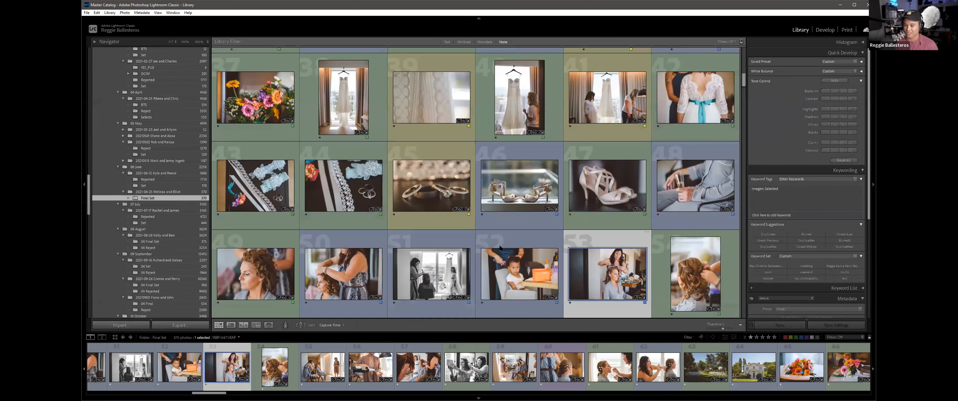
scroll(494, 260, down, 2)
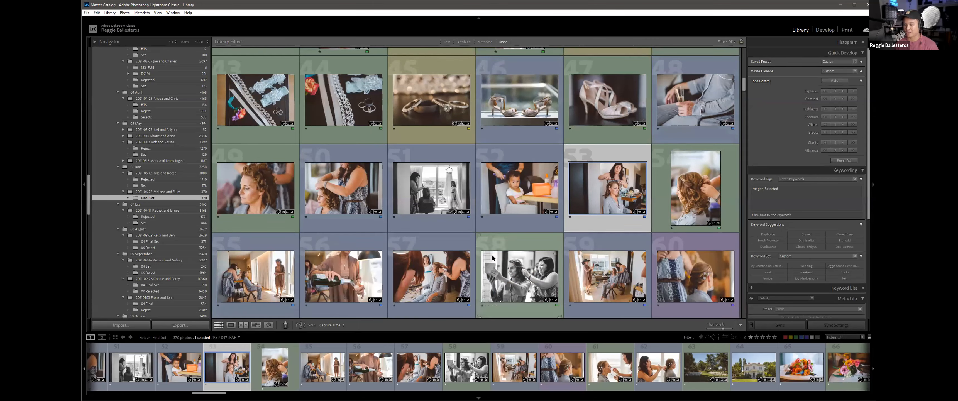
scroll(463, 240, up, 4)
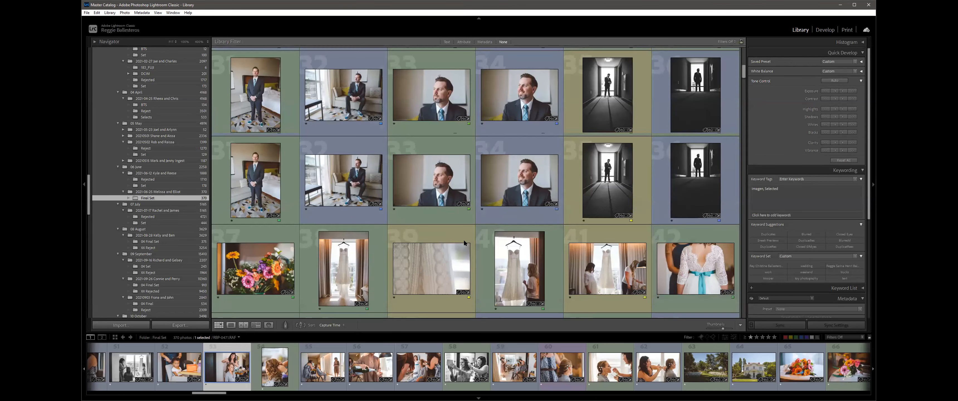
scroll(464, 242, up, 10)
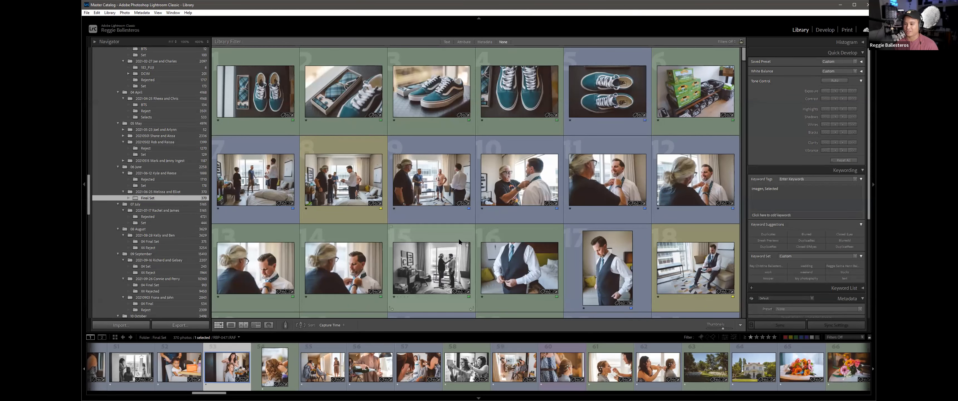
scroll(458, 238, down, 2)
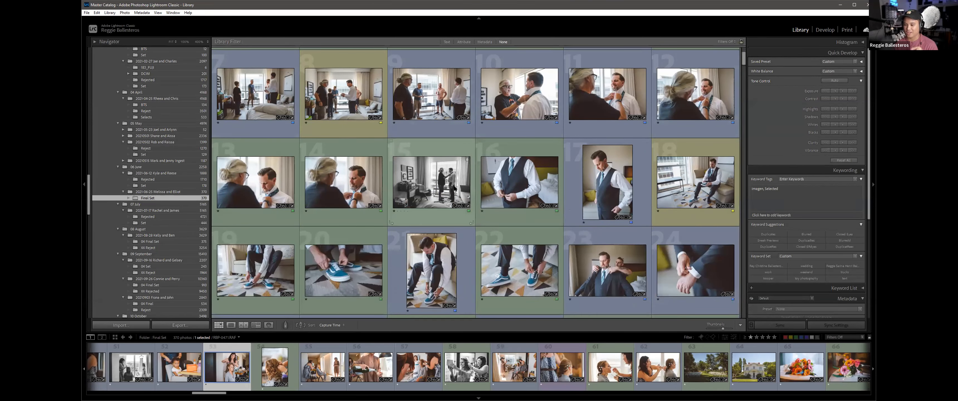
scroll(495, 183, down, 7)
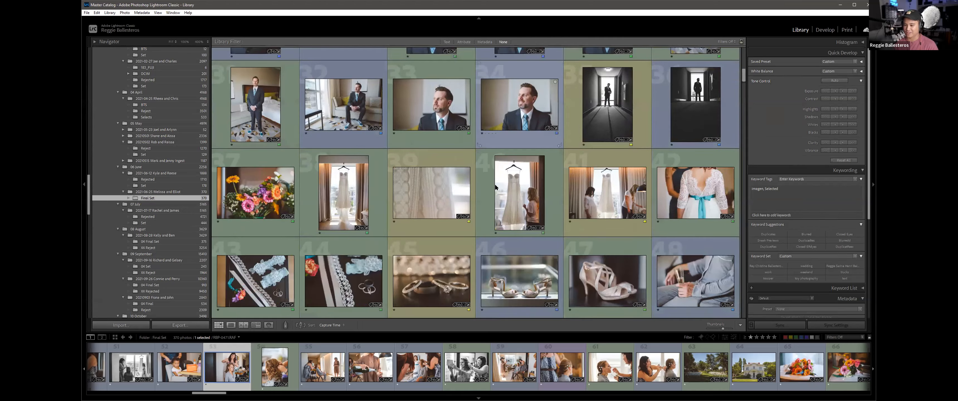
scroll(495, 186, up, 8)
click(502, 182)
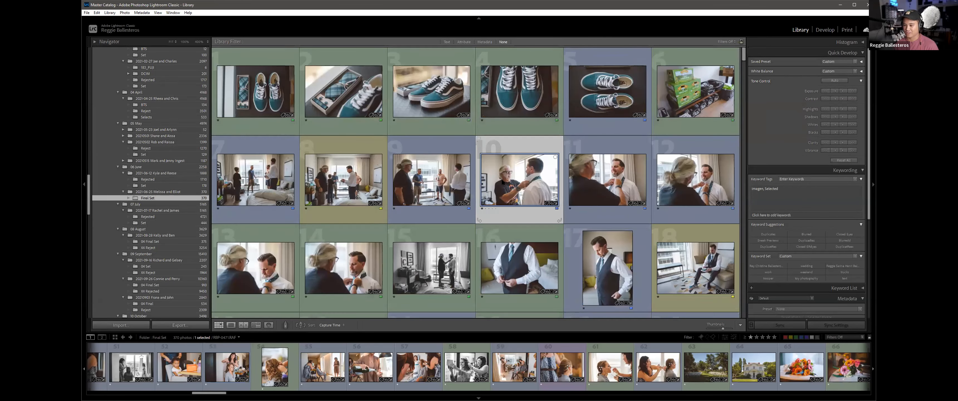
Step: Browse the bridal preparation photos, selecting hairstyling photo 53 and photo 77 from the dressing room
scroll(500, 198, down, 11)
click(620, 209)
scroll(613, 210, down, 6)
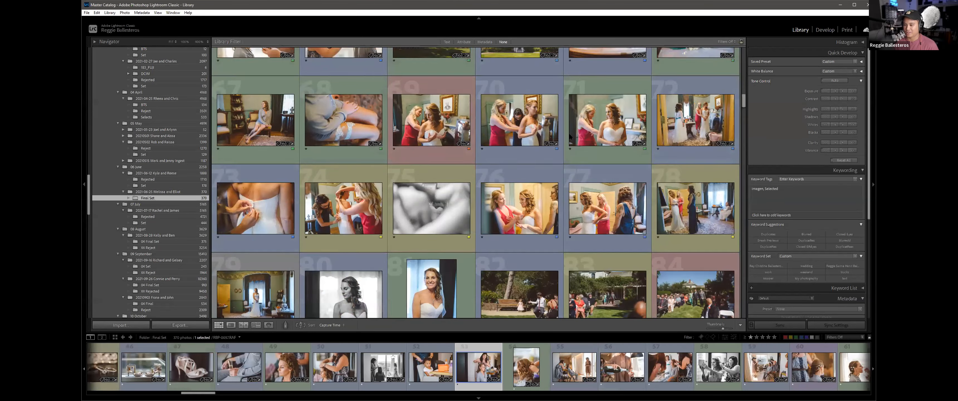
scroll(570, 138, down, 2)
click(571, 137)
Step: Browse the garden ceremony and family group photos, selecting groom photo 99 and group photo 165
scroll(556, 146, down, 2)
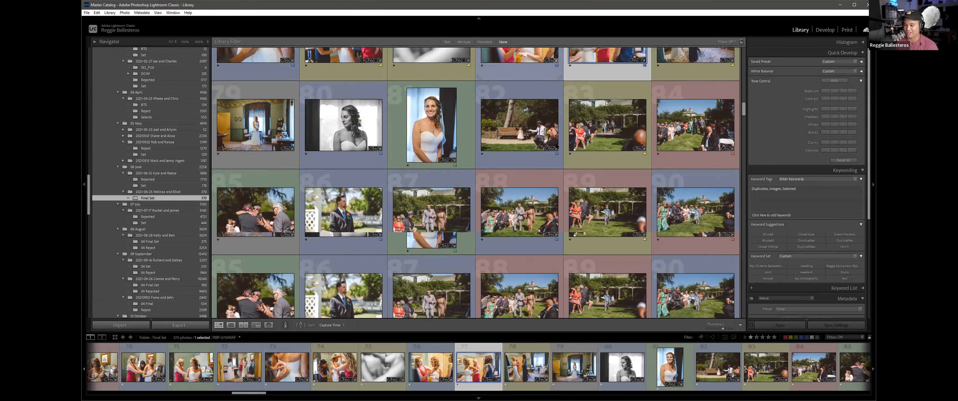
scroll(539, 156, down, 4)
click(423, 222)
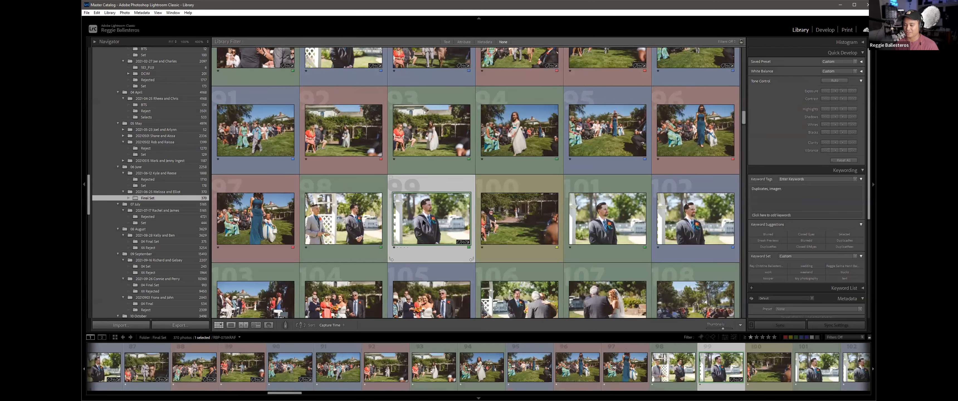
scroll(457, 139, down, 2)
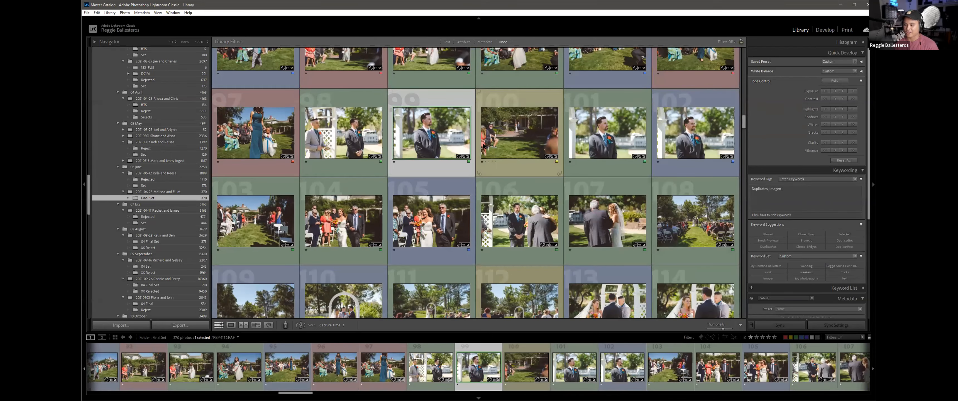
scroll(469, 196, down, 10)
scroll(469, 196, down, 5)
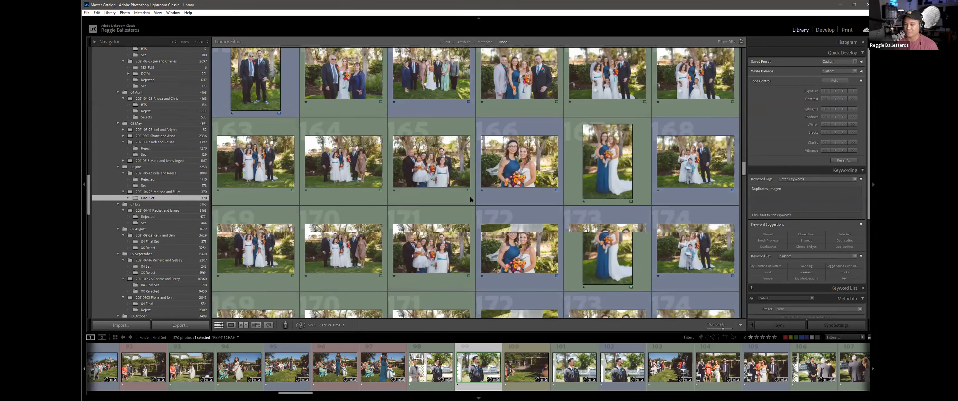
click(449, 171)
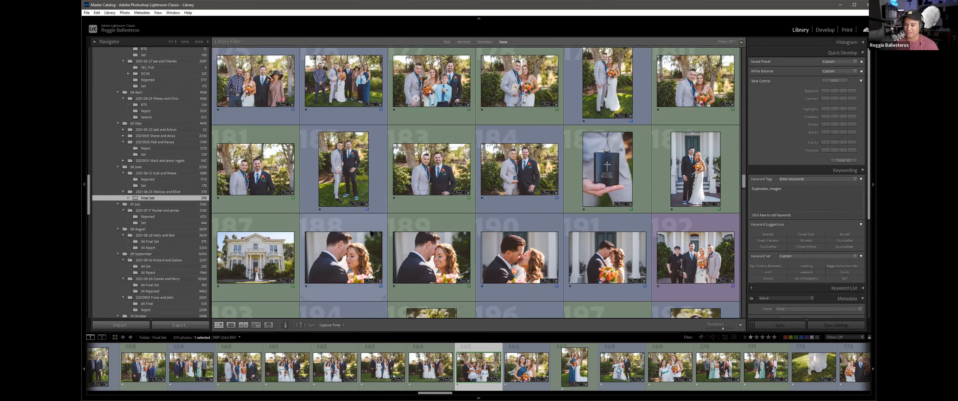
Step: Browse the couple's portraits and reception photos, and select photo 285 of the couple embracing in the evening light
scroll(387, 249, down, 5)
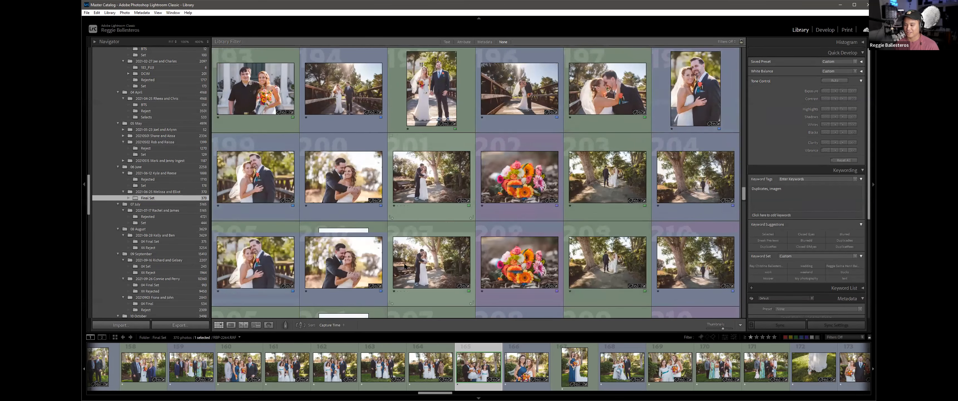
scroll(404, 266, down, 8)
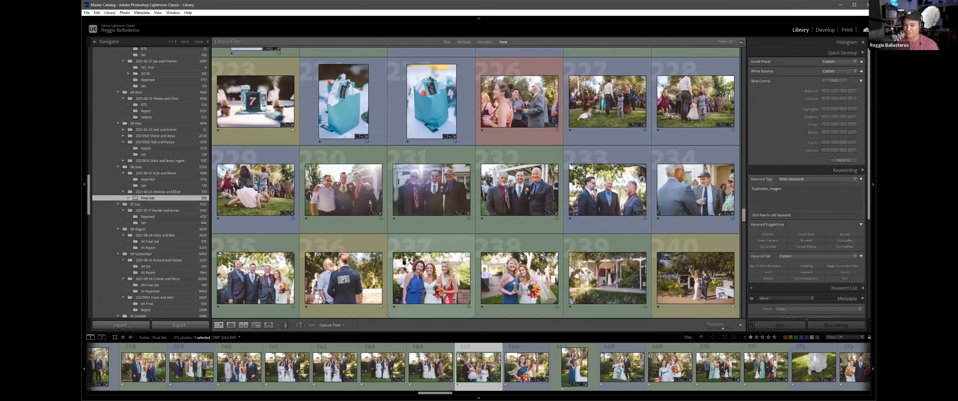
scroll(402, 260, down, 8)
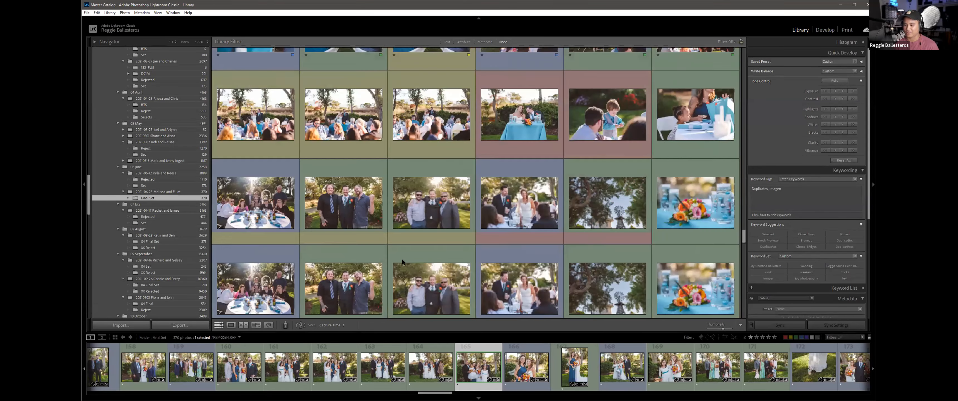
scroll(402, 262, down, 3)
scroll(396, 259, down, 4)
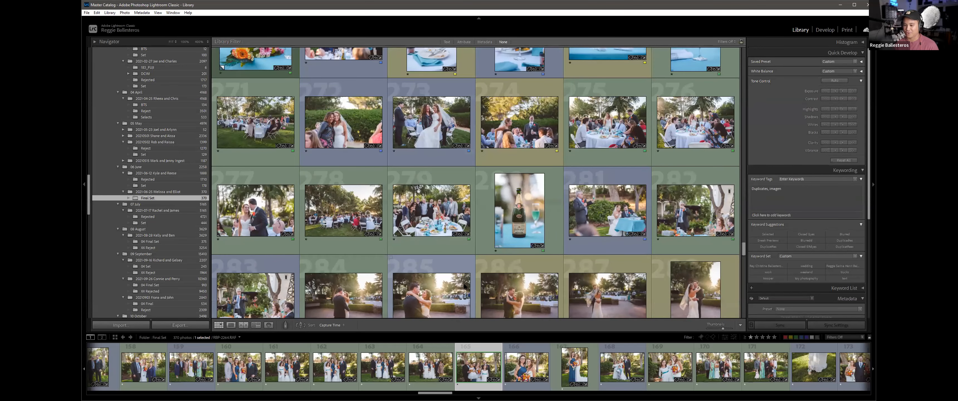
click(451, 257)
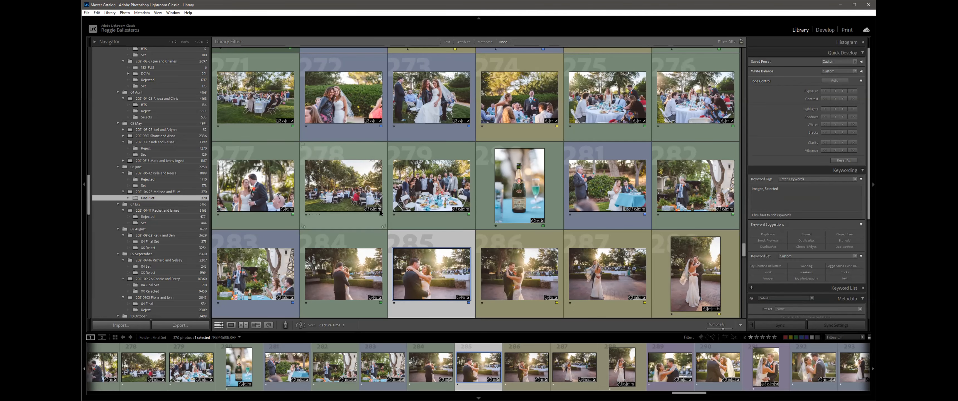
Step: Go back to the outdoor reception photos and select photo 272 of the bride in her veil by the hedge
mouse_move(380, 213)
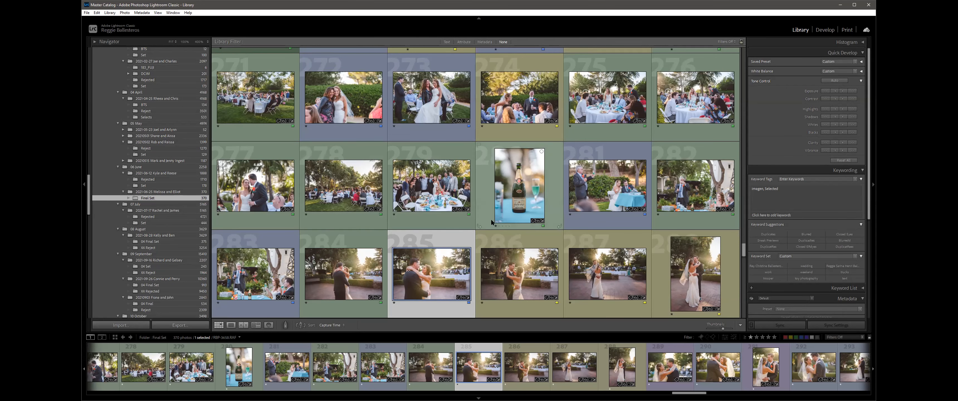
scroll(491, 222, up, 2)
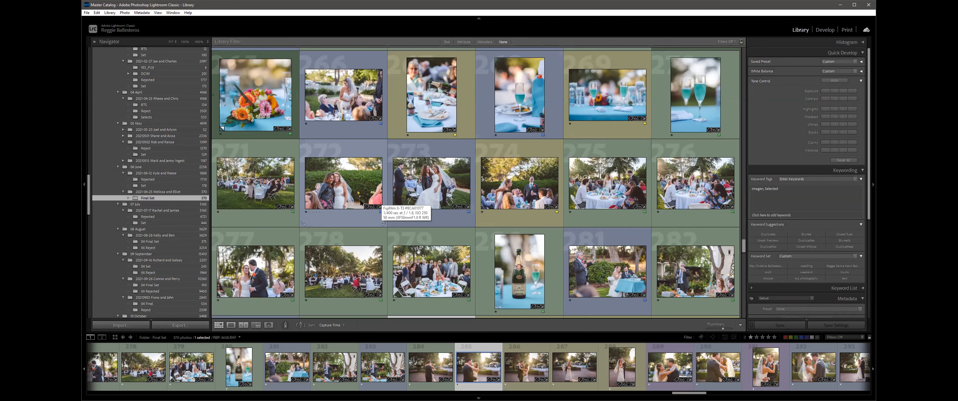
click(343, 200)
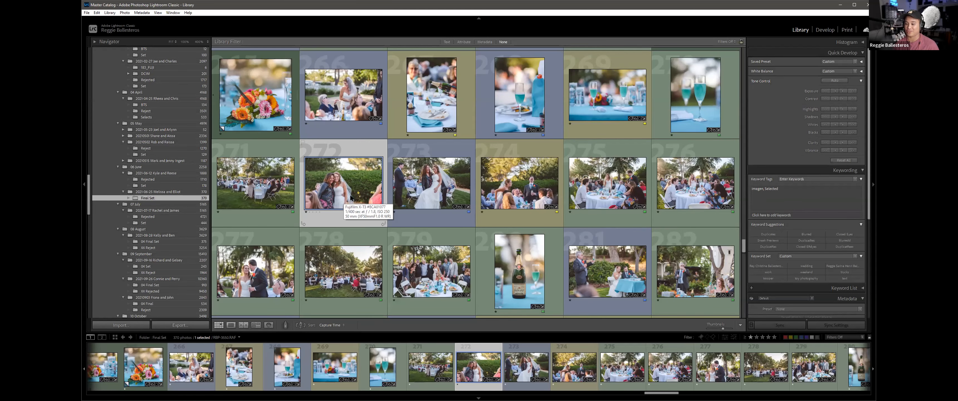
Step: Browse the dancing and cake photos, and open the couple's waterside sunset portrait, photo 341, in Loupe view
scroll(350, 197, down, 2)
scroll(350, 197, down, 10)
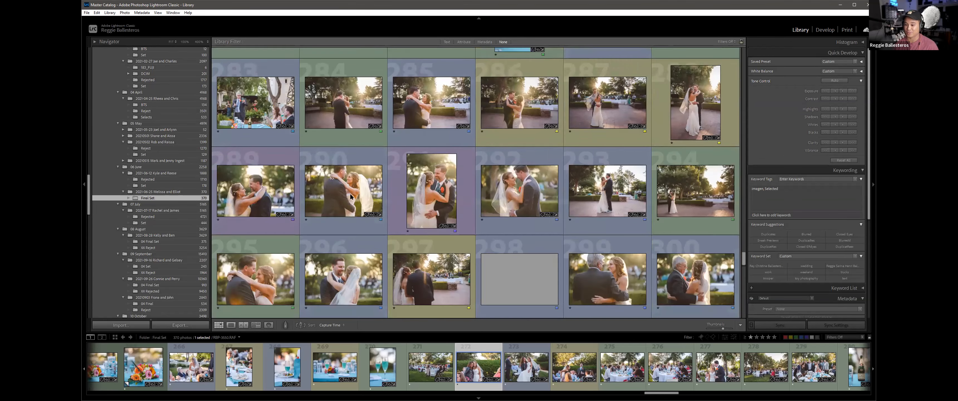
scroll(350, 197, down, 3)
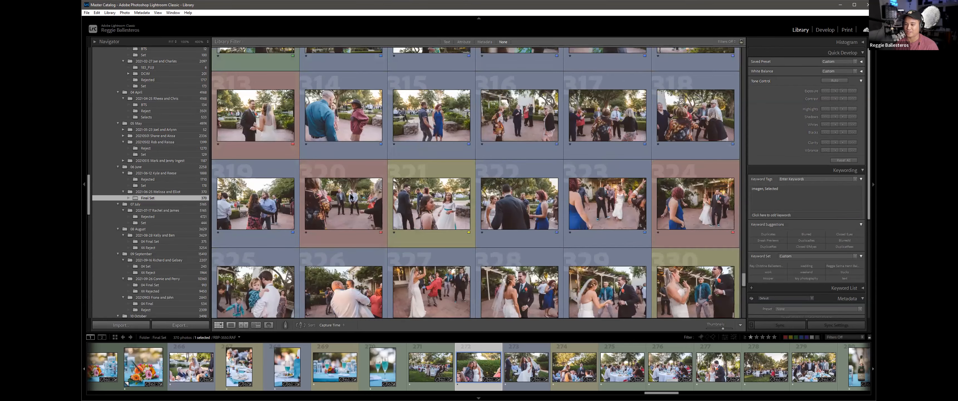
scroll(350, 196, down, 4)
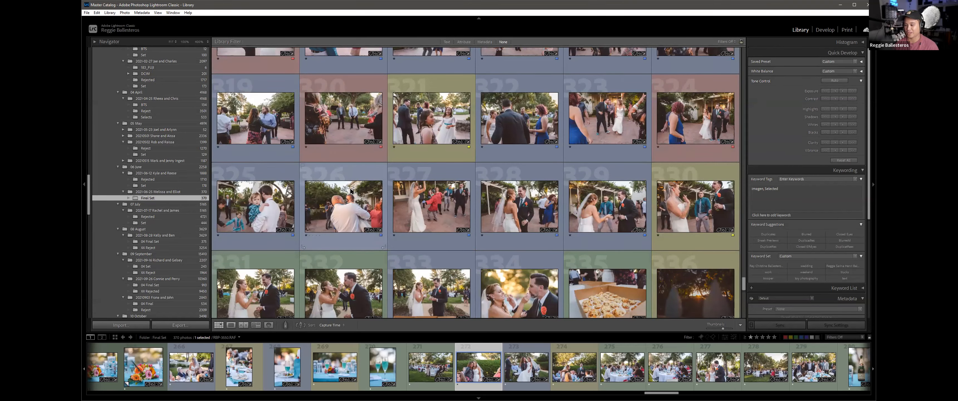
double_click(610, 209)
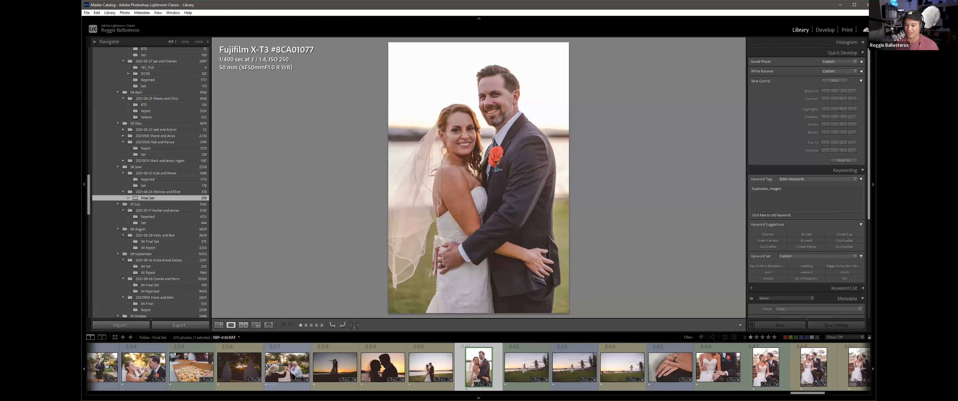
Step: Select tie-fitting photo 12 together with the couple's sunset portrait 341 and compare them in Survey view
scroll(301, 372, up, 10)
scroll(302, 372, up, 20)
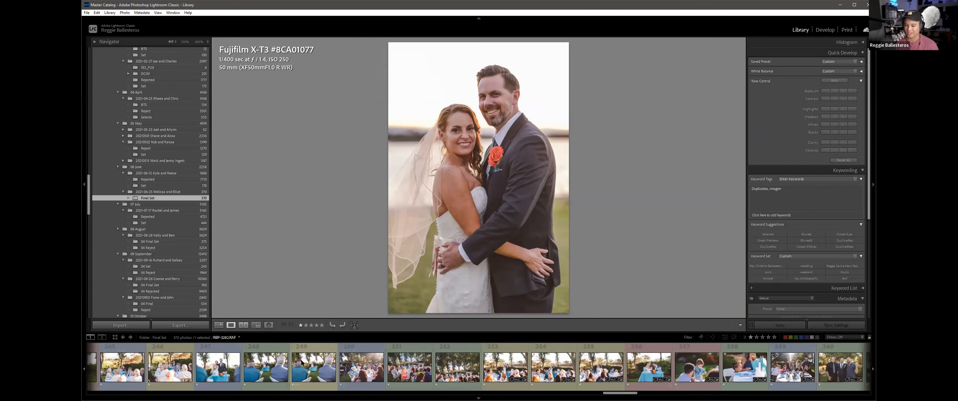
click(629, 368)
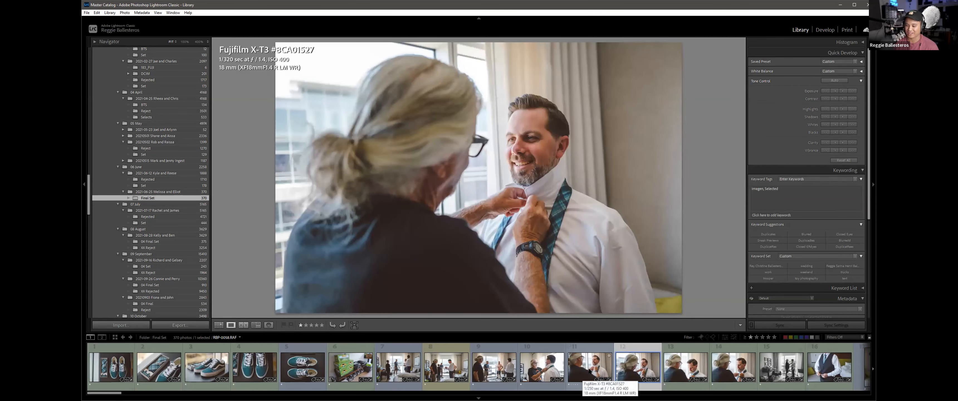
scroll(589, 370, down, 10)
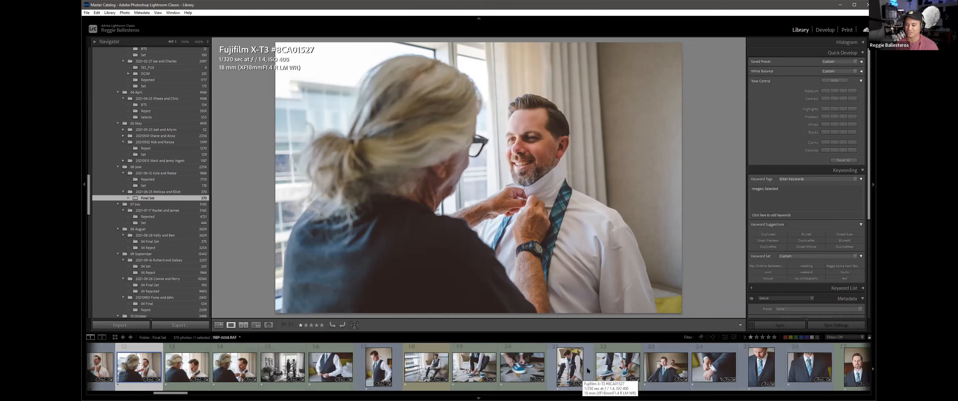
scroll(587, 369, down, 20)
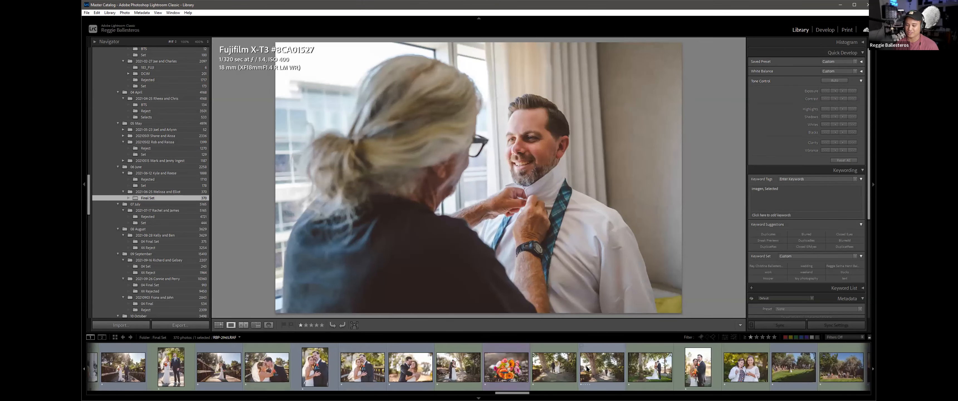
scroll(587, 369, down, 15)
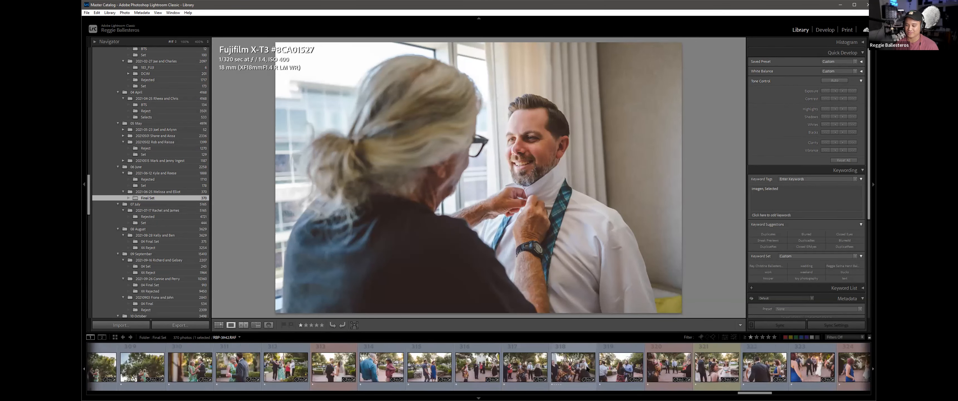
ctrl+click(427, 366)
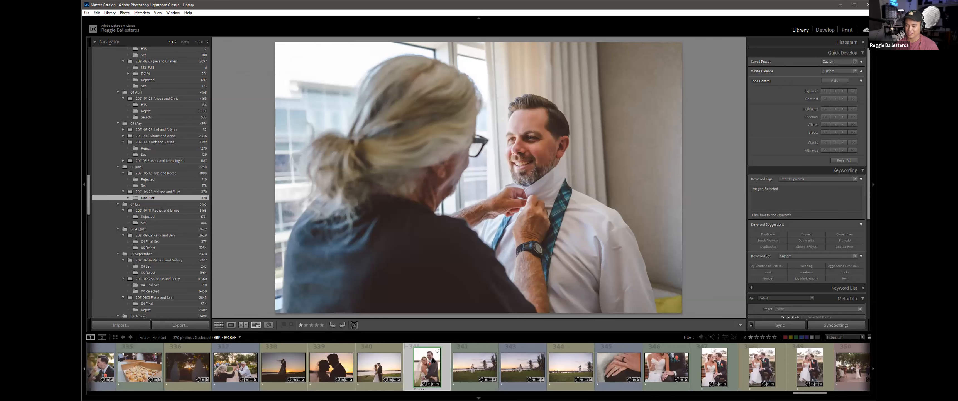
key(n)
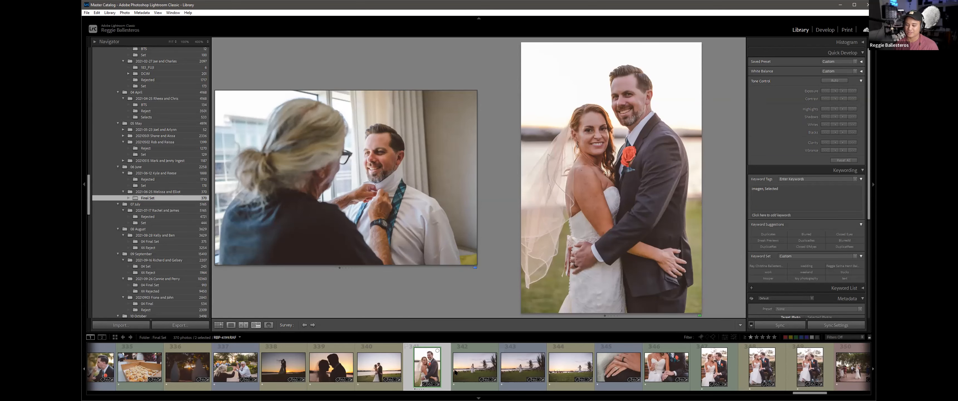
Step: Return to the grid and select the suited groom's window-lit portraits, photo 27 followed by photo 28
key(g)
scroll(444, 260, down, 5)
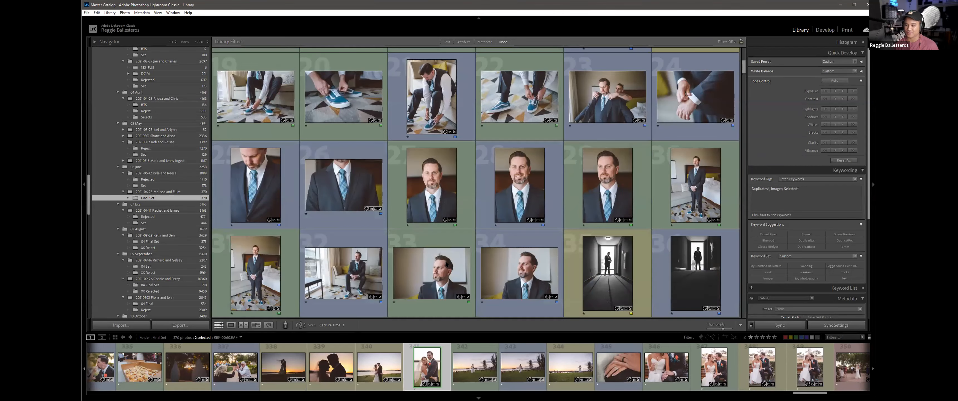
click(430, 207)
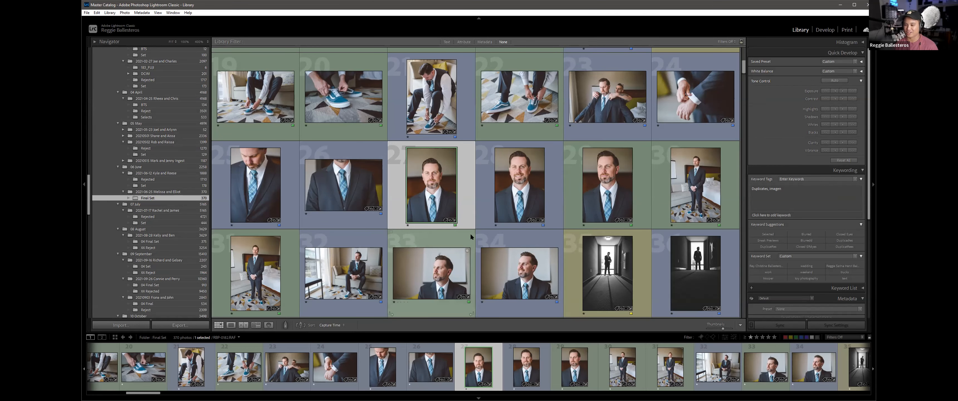
click(514, 181)
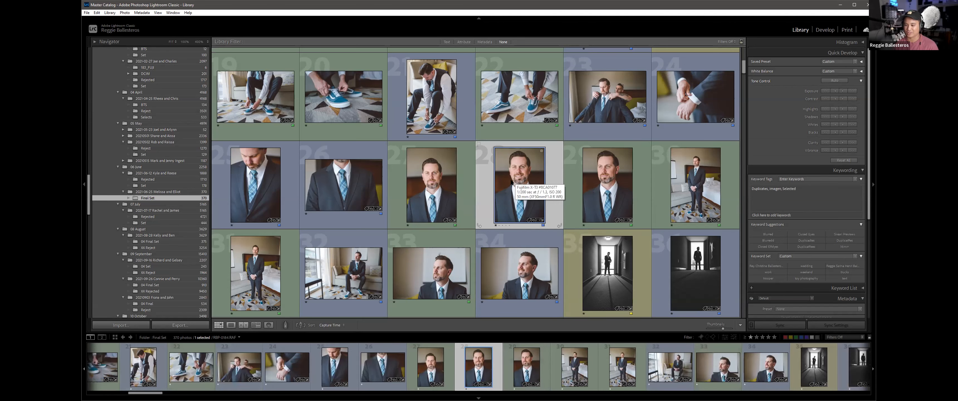
Step: Review the Final Set grid from the groom's portraits through the bridal details, hair preparation and ceremony to the family group photos
scroll(511, 179, down, 2)
scroll(510, 179, down, 2)
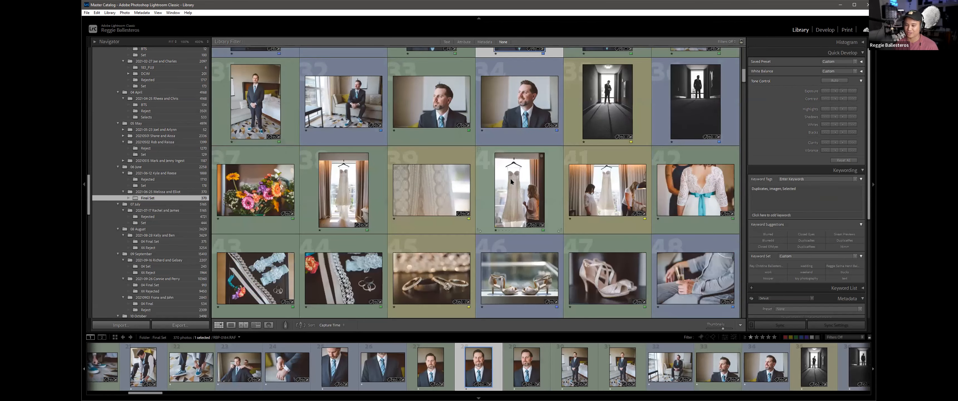
scroll(511, 182, up, 3)
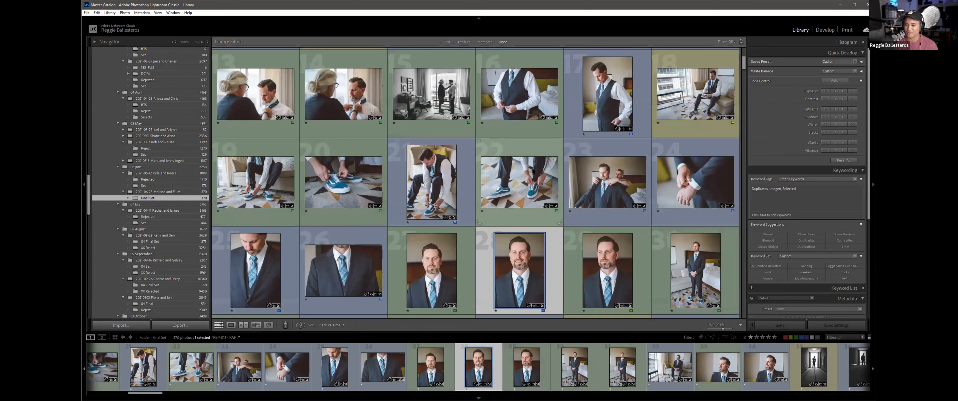
scroll(447, 246, down, 5)
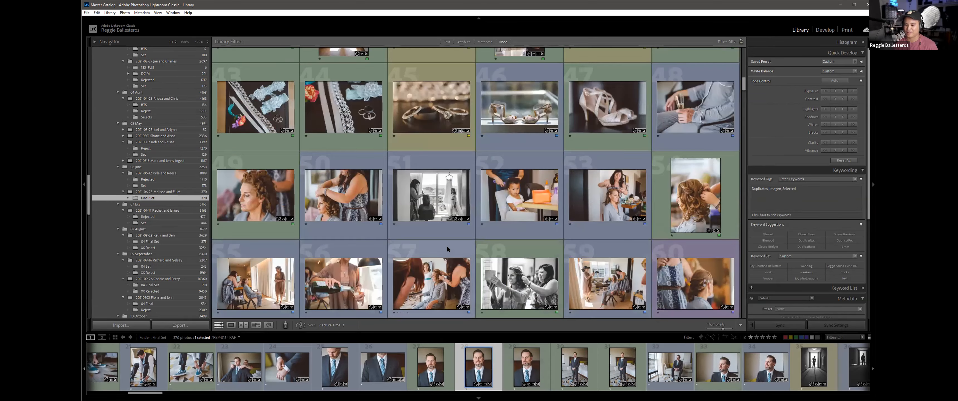
scroll(446, 246, down, 9)
scroll(446, 240, down, 3)
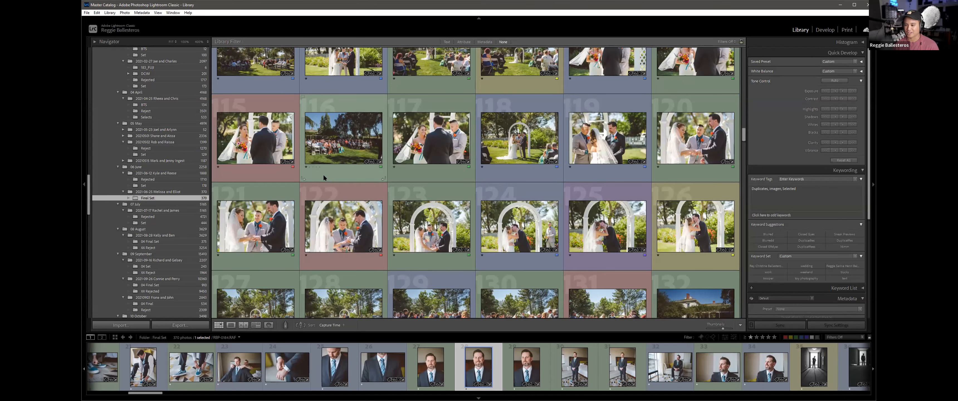
scroll(323, 174, down, 5)
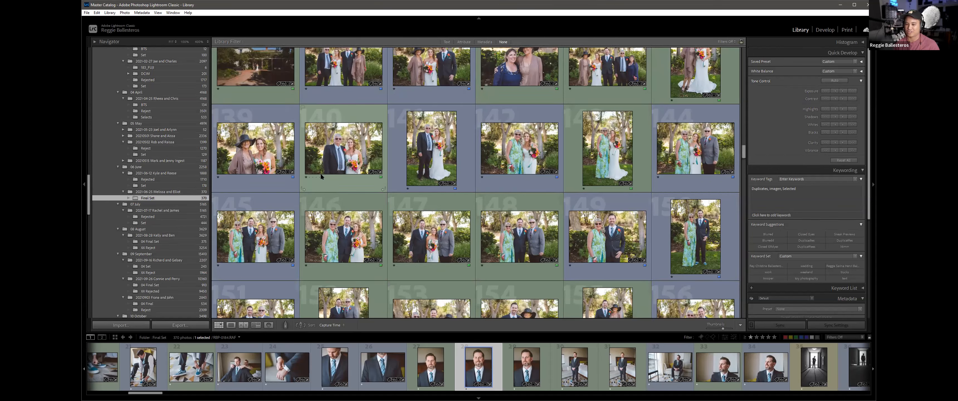
scroll(320, 174, down, 3)
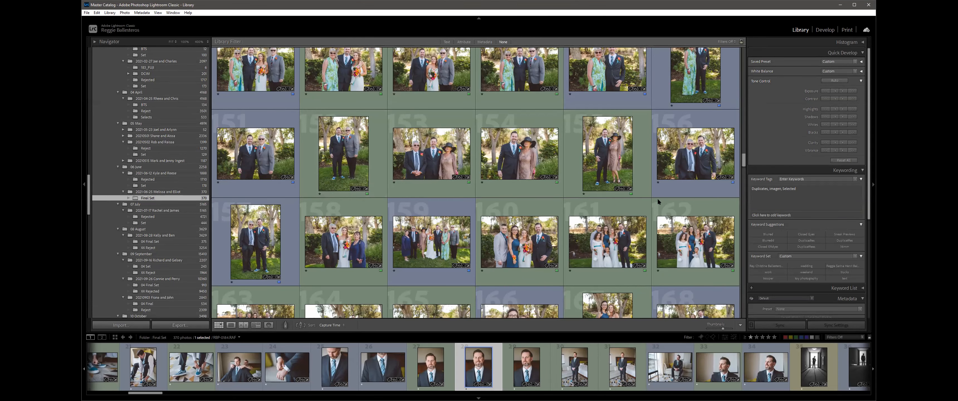
Step: Return to the start of the Final Set and browse it again from the shoe details through the sunset portraits to the evening dancing
drag(742, 160, 741, 111)
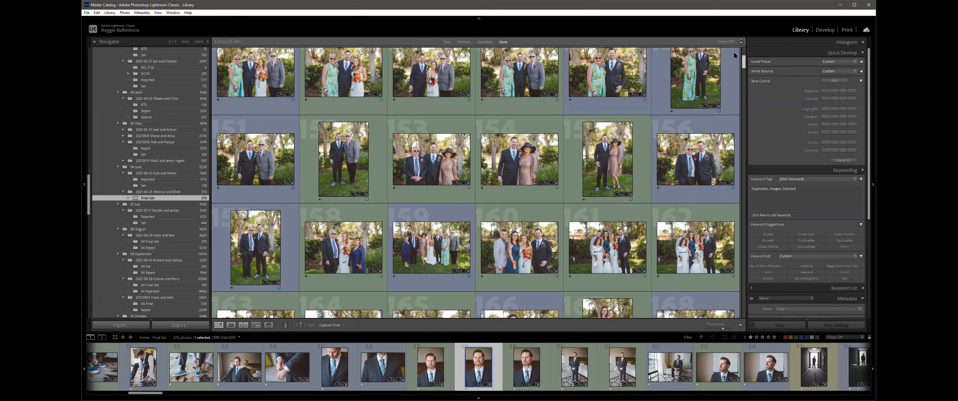
drag(734, 55, 730, 44)
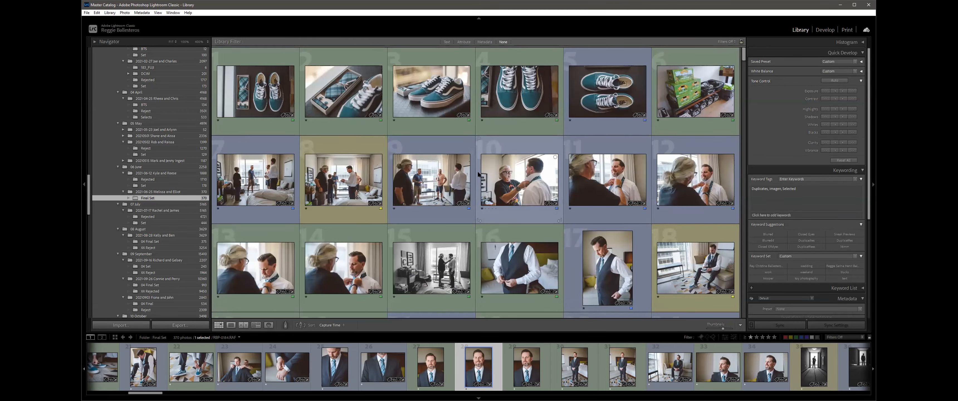
scroll(479, 179, down, 10)
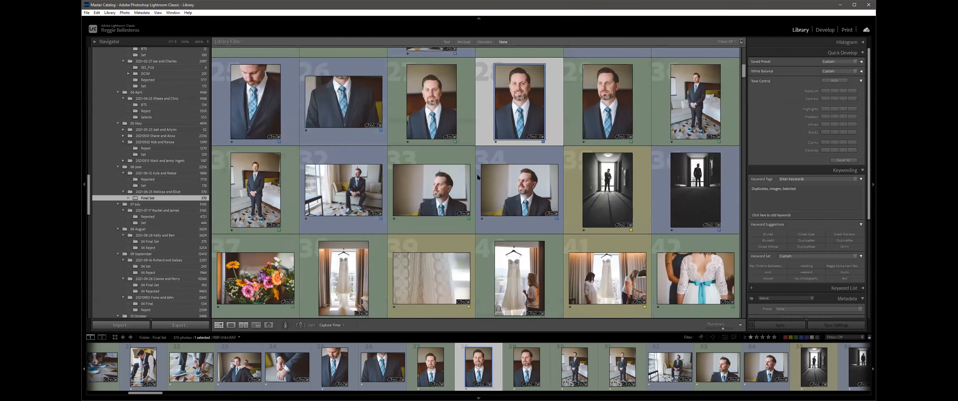
scroll(478, 178, down, 10)
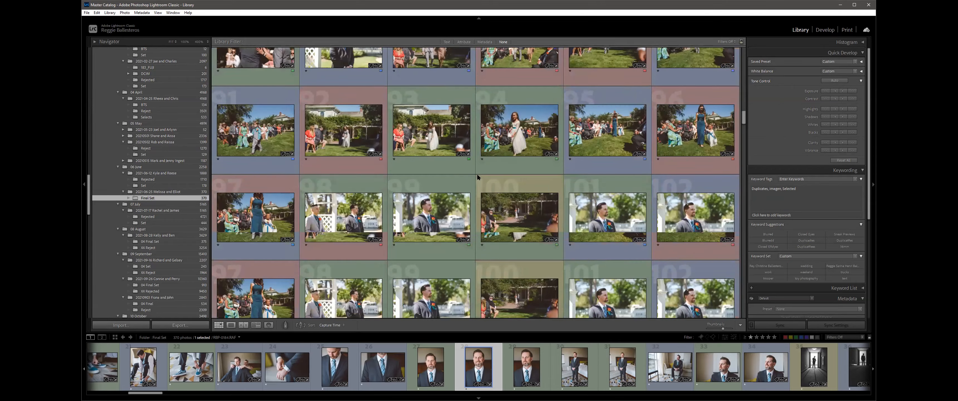
scroll(478, 177, down, 12)
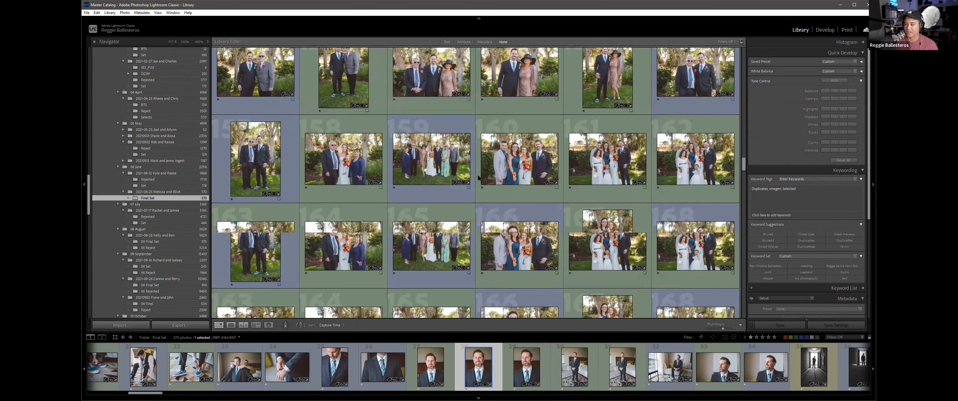
scroll(478, 177, down, 11)
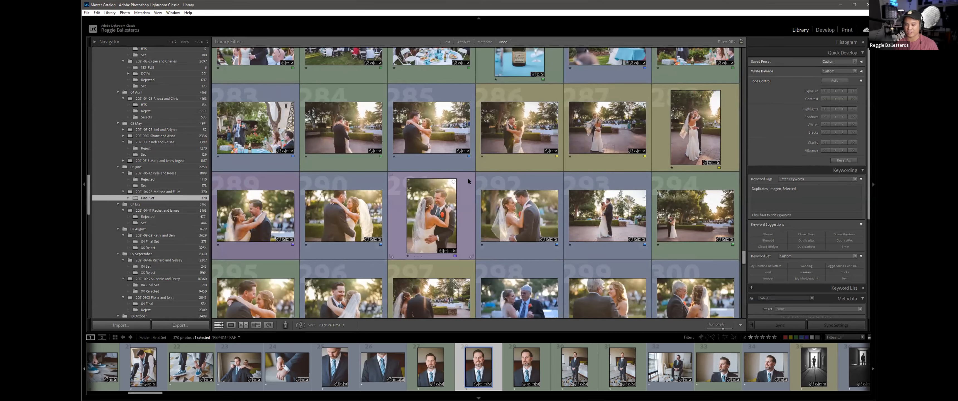
scroll(463, 173, down, 6)
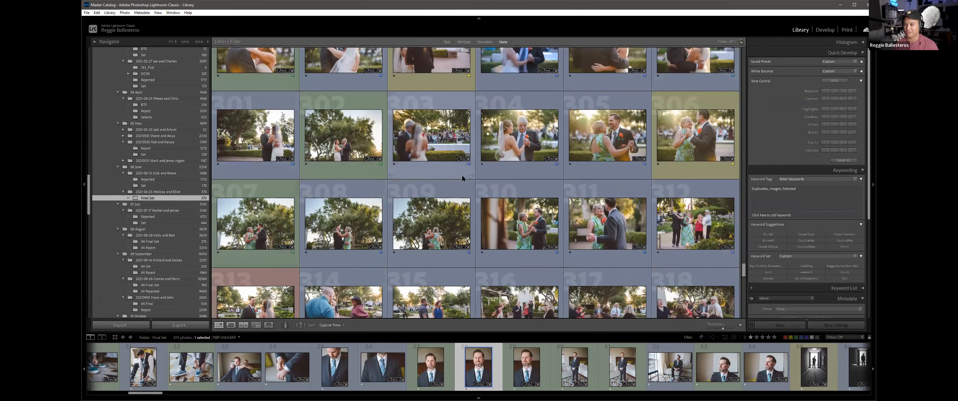
scroll(461, 174, down, 3)
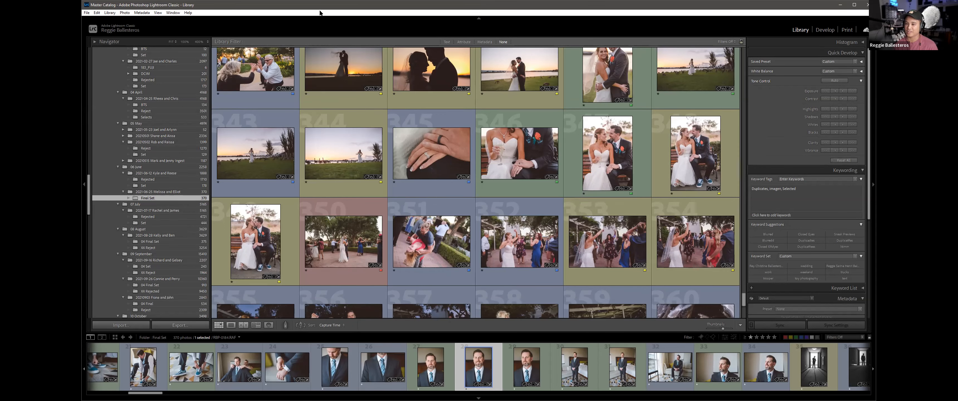
scroll(312, 265, down, 2)
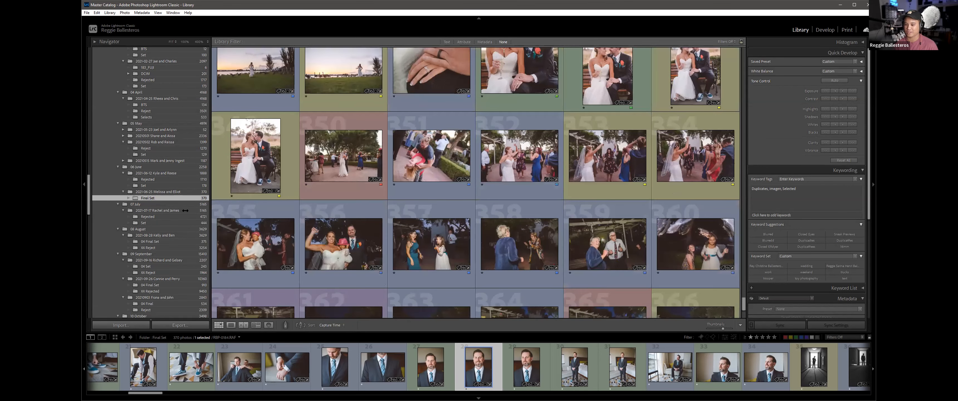